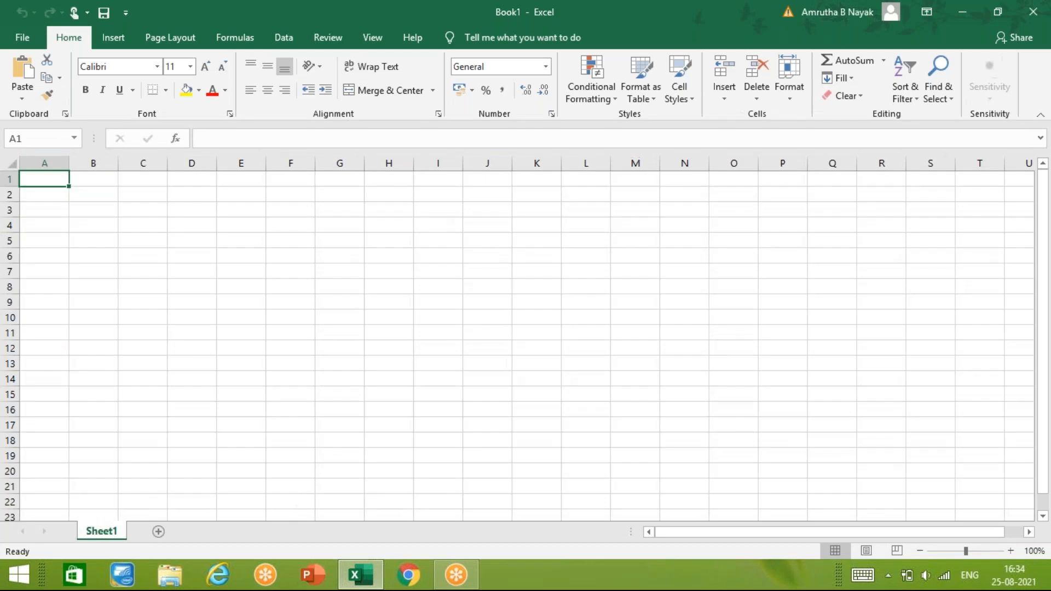
- Rename the worksheet Sheet1 as 25-08-2021
right_click(107, 535)
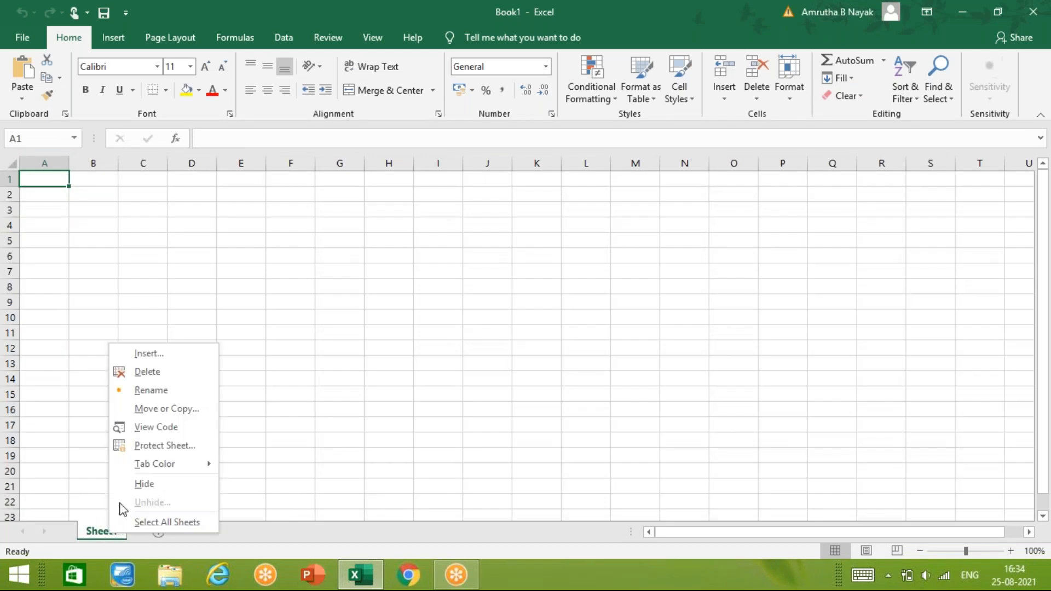
left_click(174, 396)
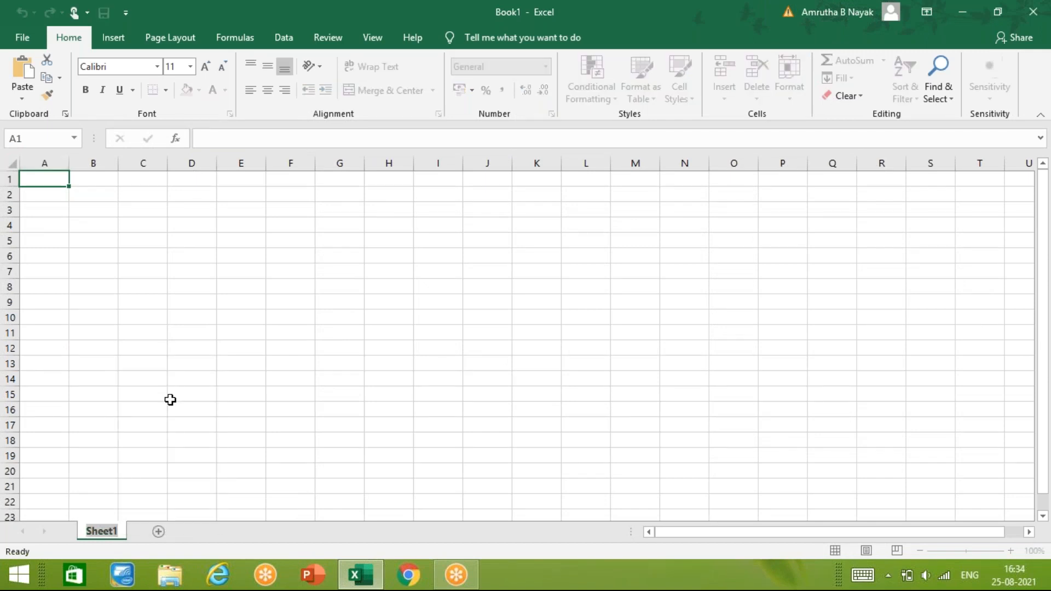
type("25")
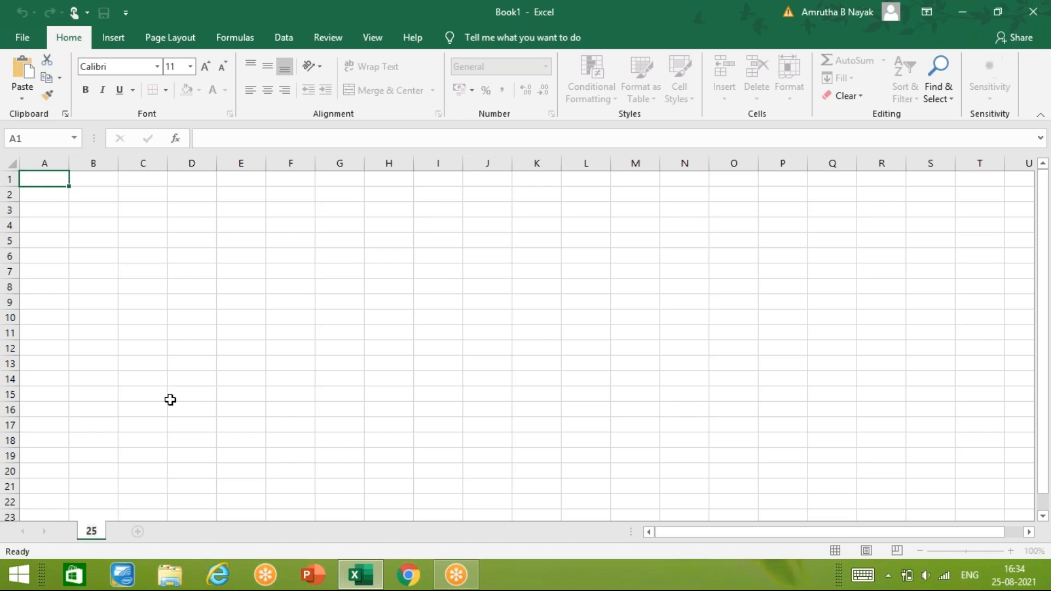
type("082021")
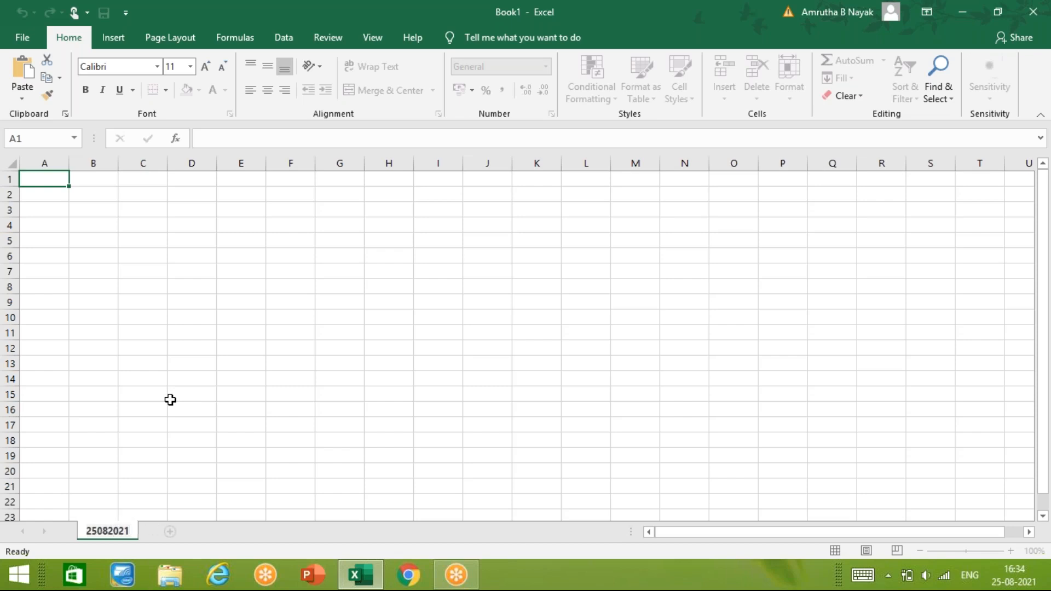
key("BackSpace")
key("BackSpace")
key("BackSpace")
key("BackSpace")
key("BackSpace")
key("BackSpace")
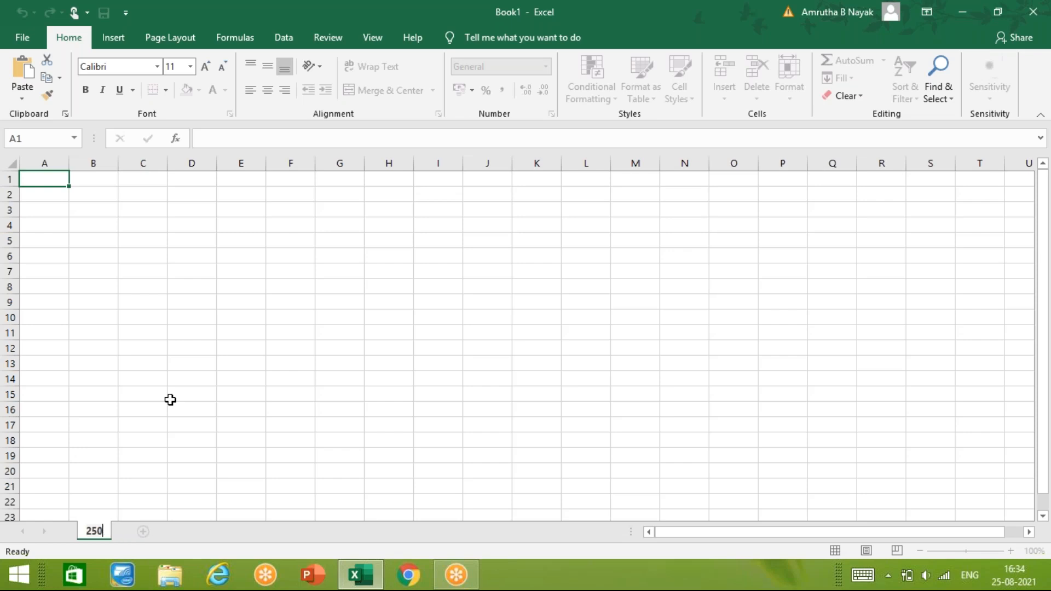
type("-08-2021")
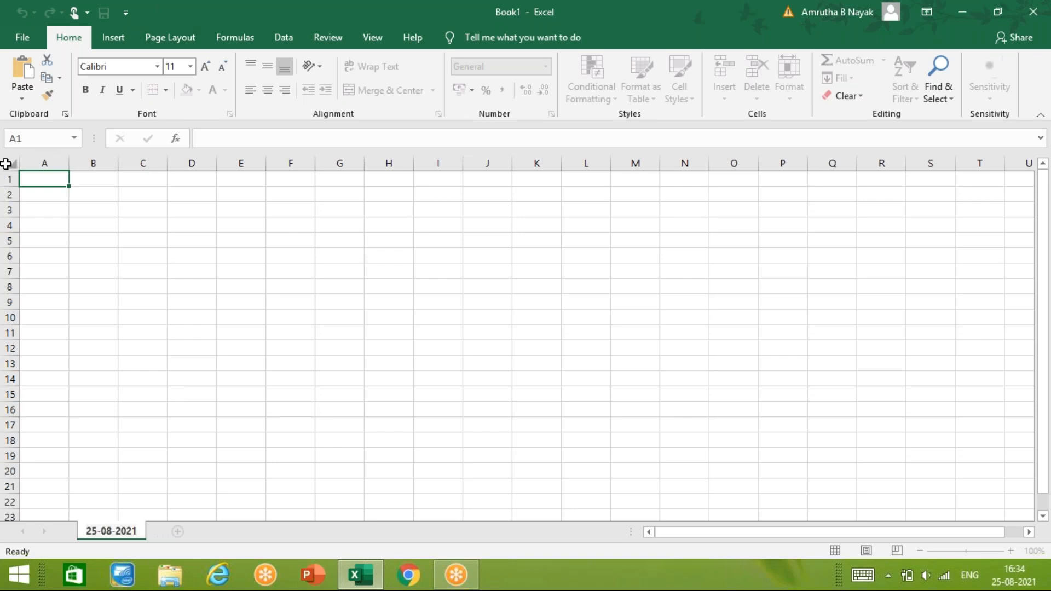
left_click(39, 187)
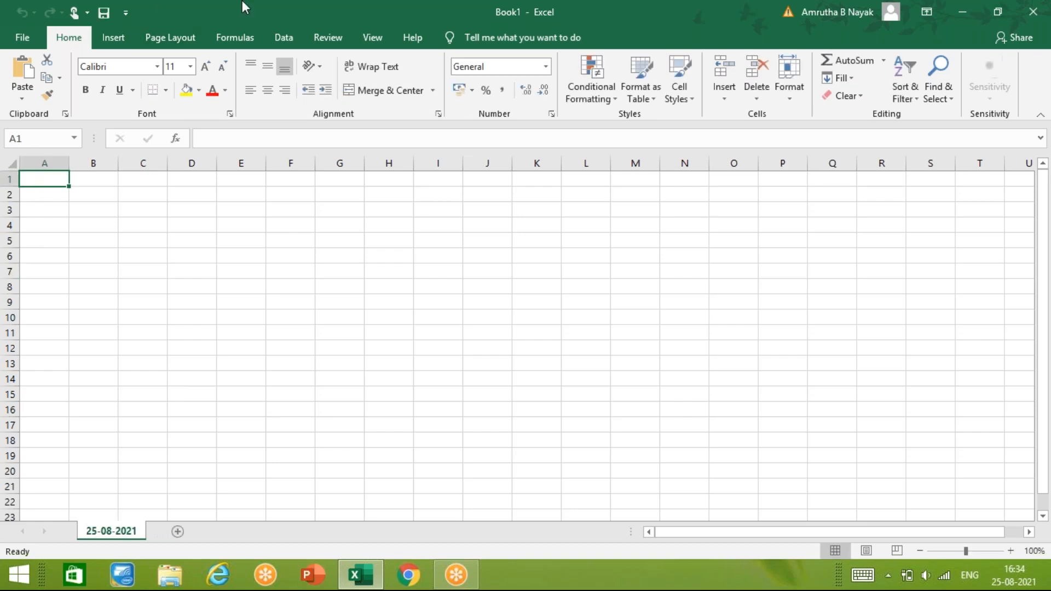
- Insert the picture excel pict3.jpg from the Desktop folder of this device at cell A1
left_click(124, 35)
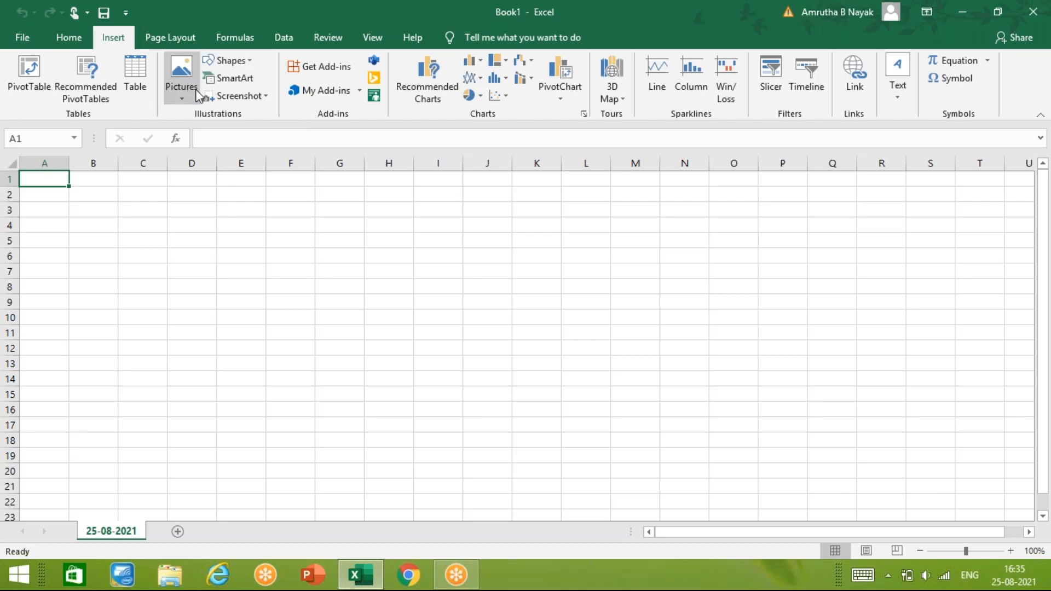
left_click(181, 94)
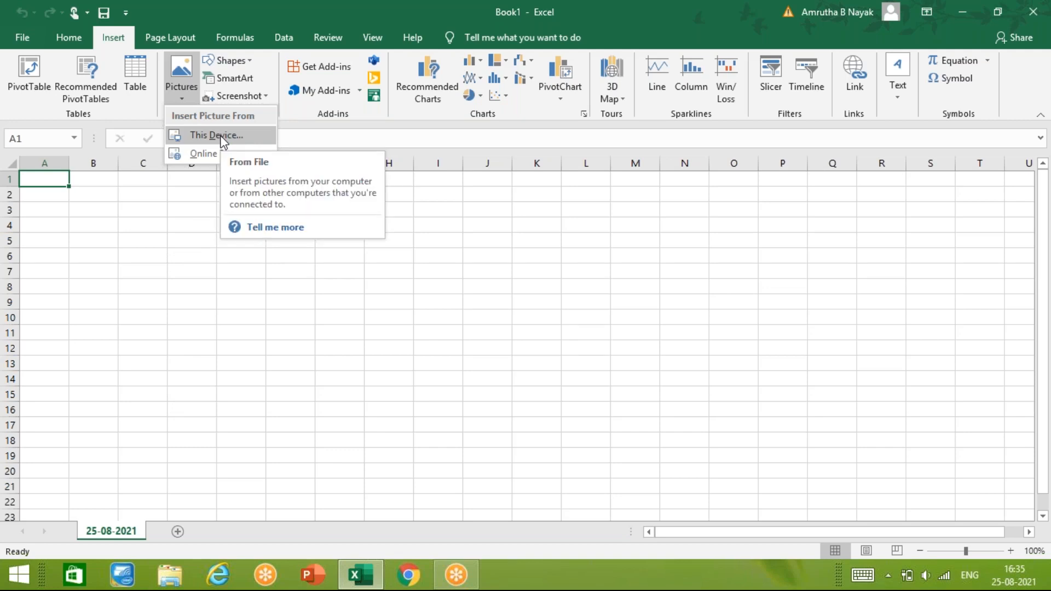
left_click(222, 137)
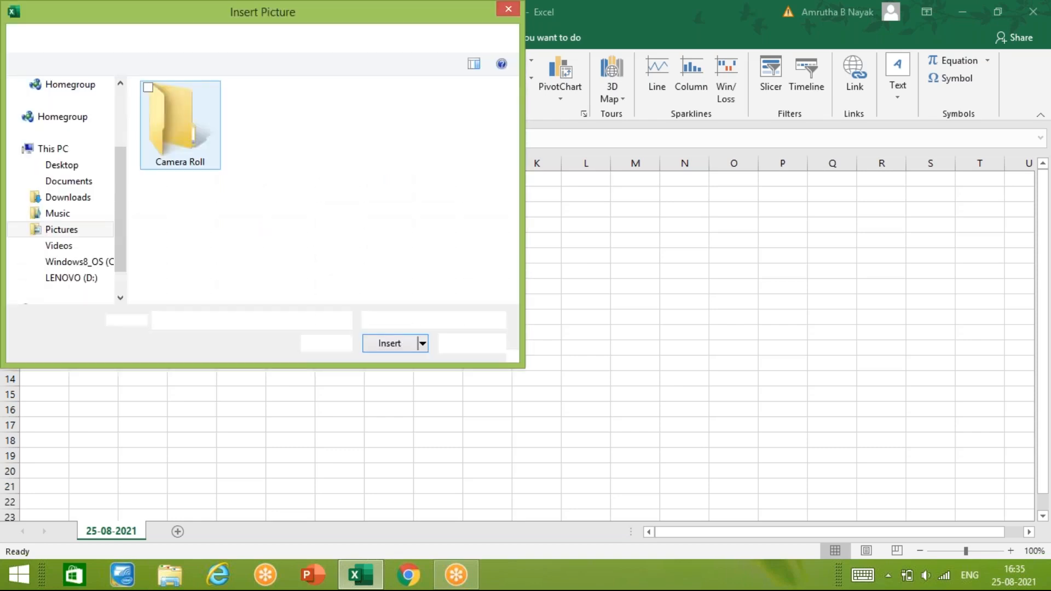
left_click(81, 180)
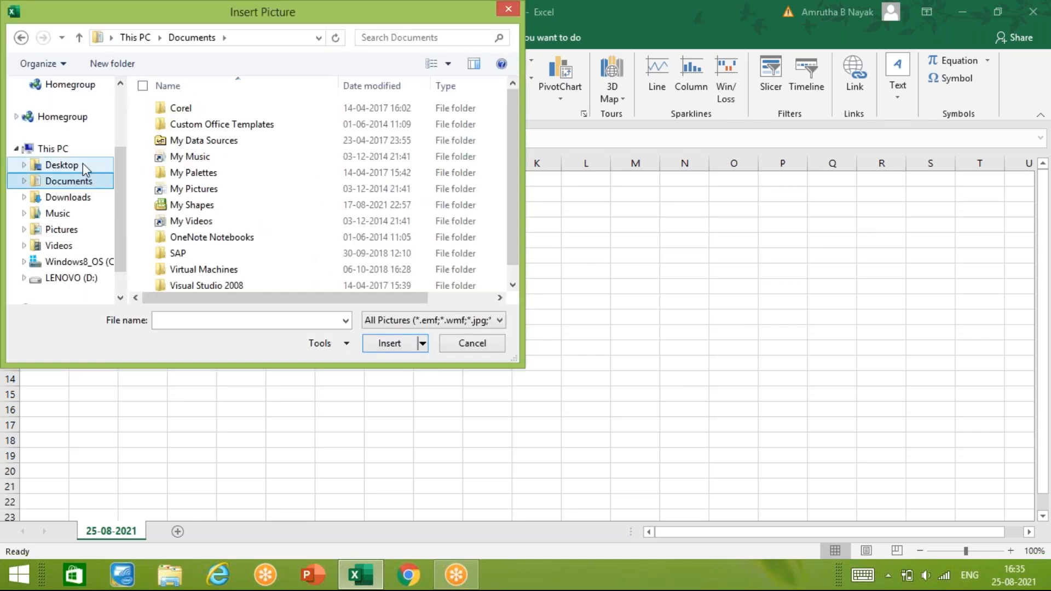
left_click(83, 163)
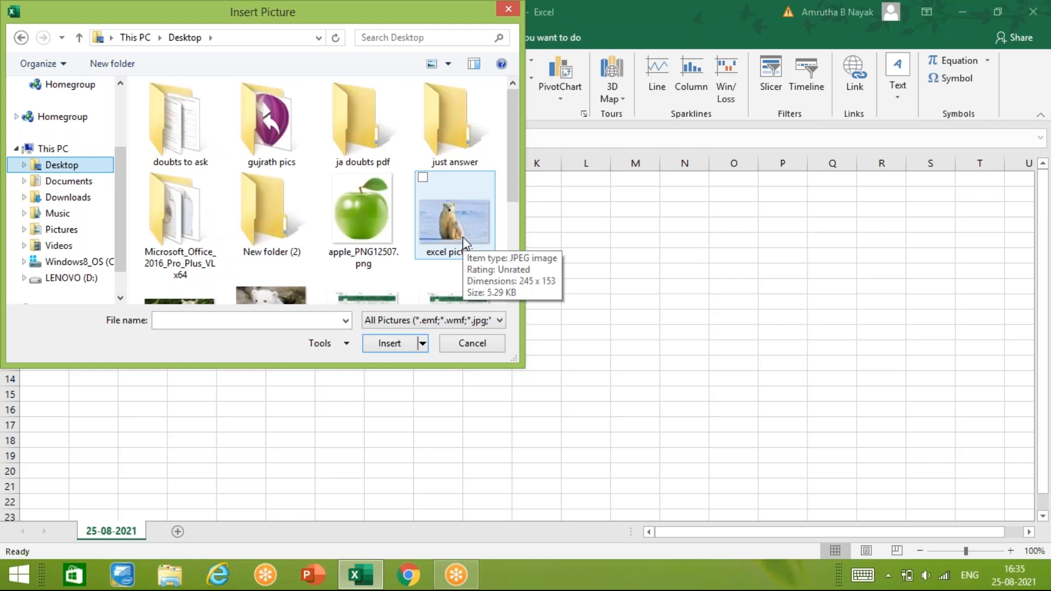
left_click(462, 236)
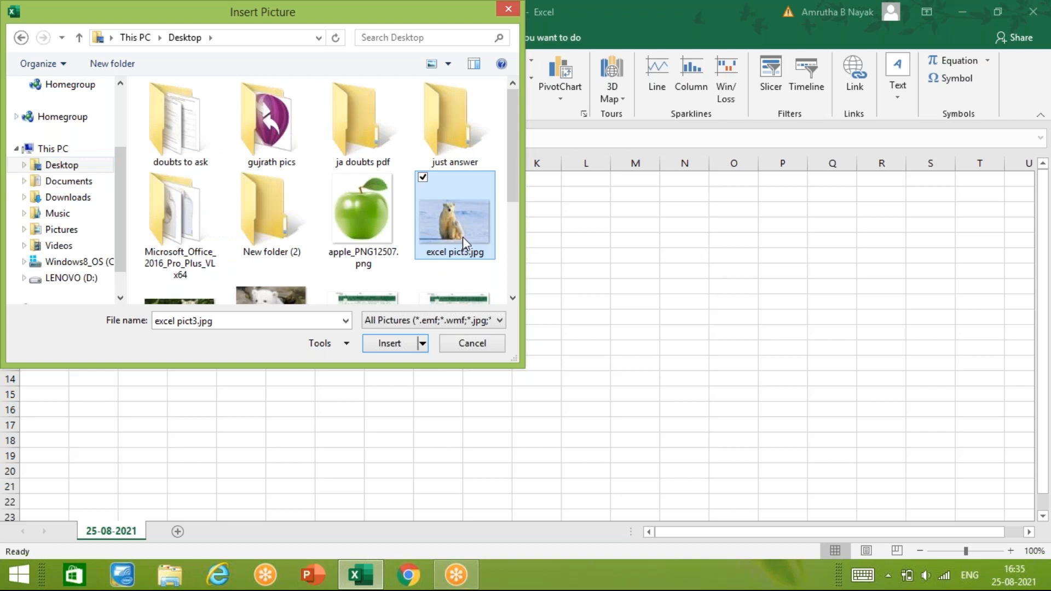
left_click(408, 342)
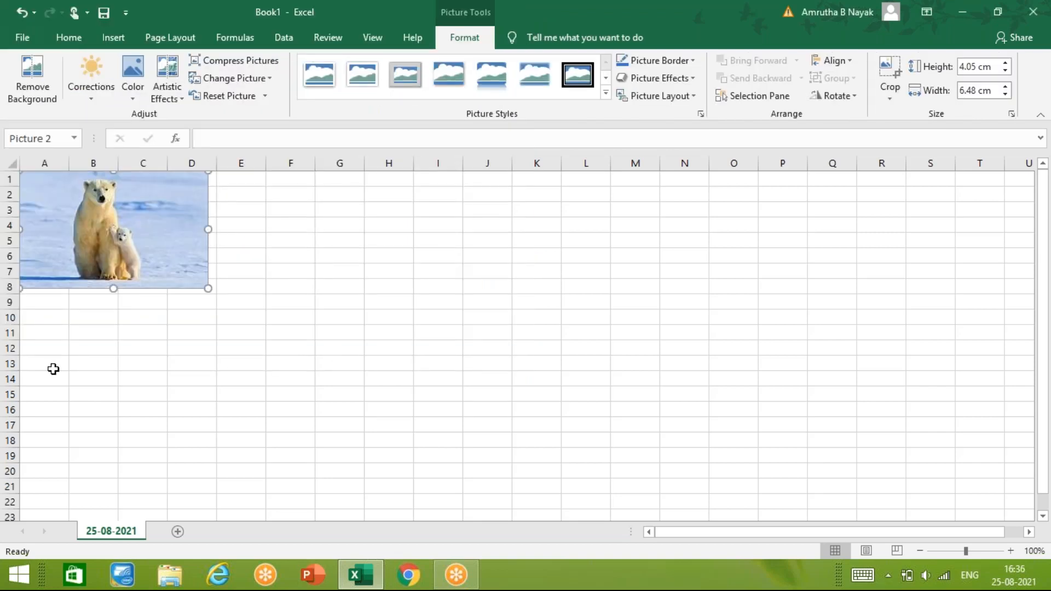
- Insert the picture excel picture 2.jpg from the Desktop folder at cell A13, below the polar bear picture
left_click(51, 365)
left_click(115, 38)
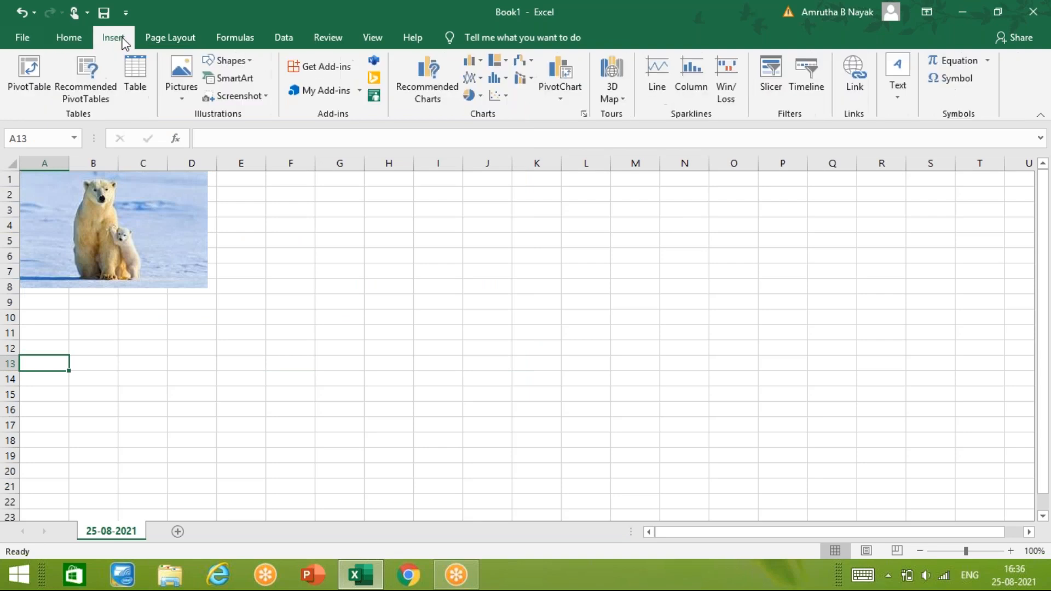
left_click(186, 100)
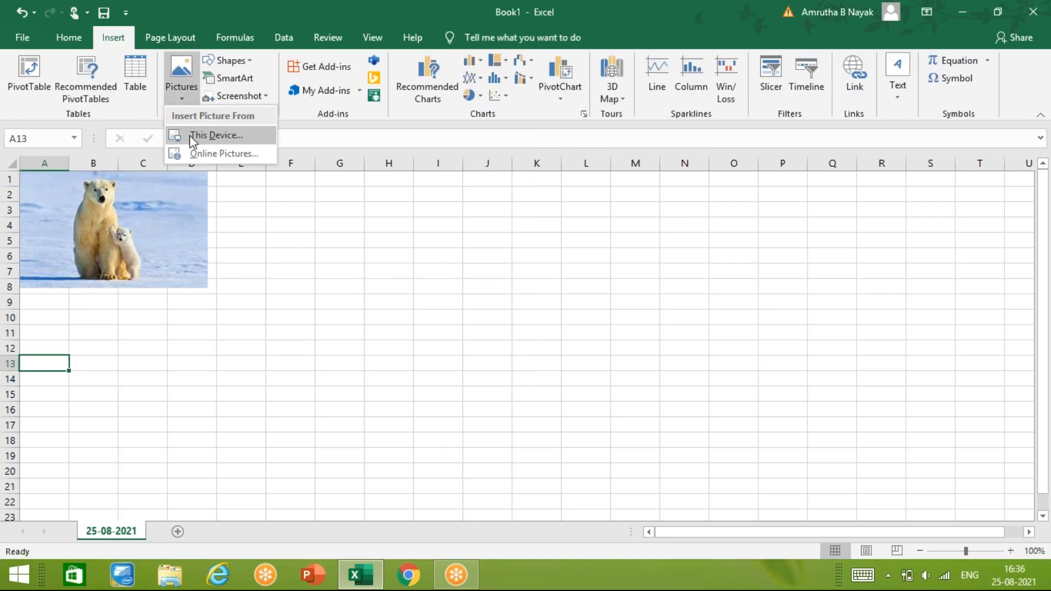
left_click(189, 136)
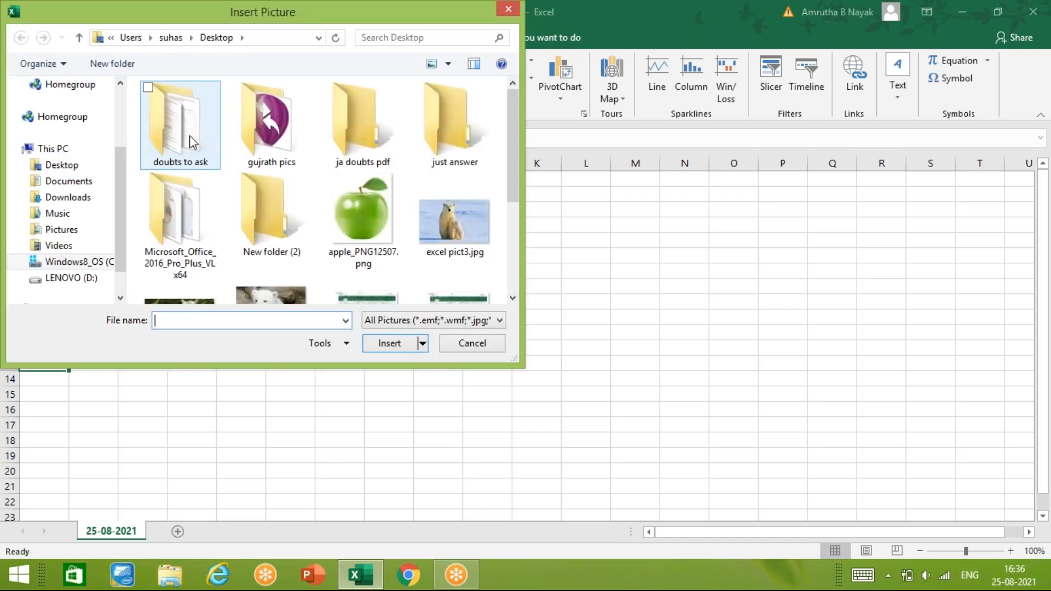
left_click_drag(517, 146, 517, 162)
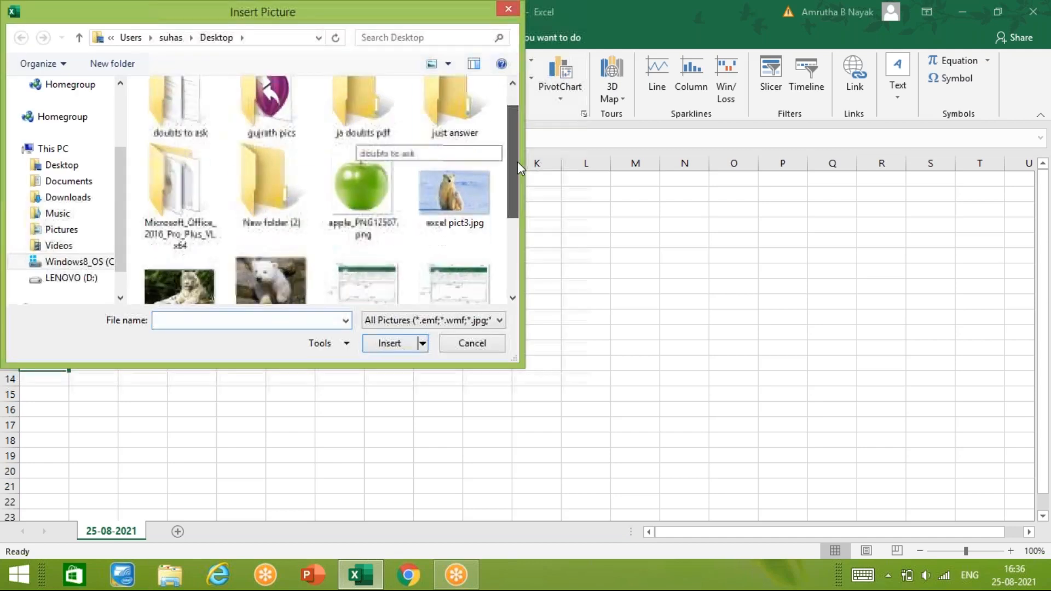
left_click(215, 296)
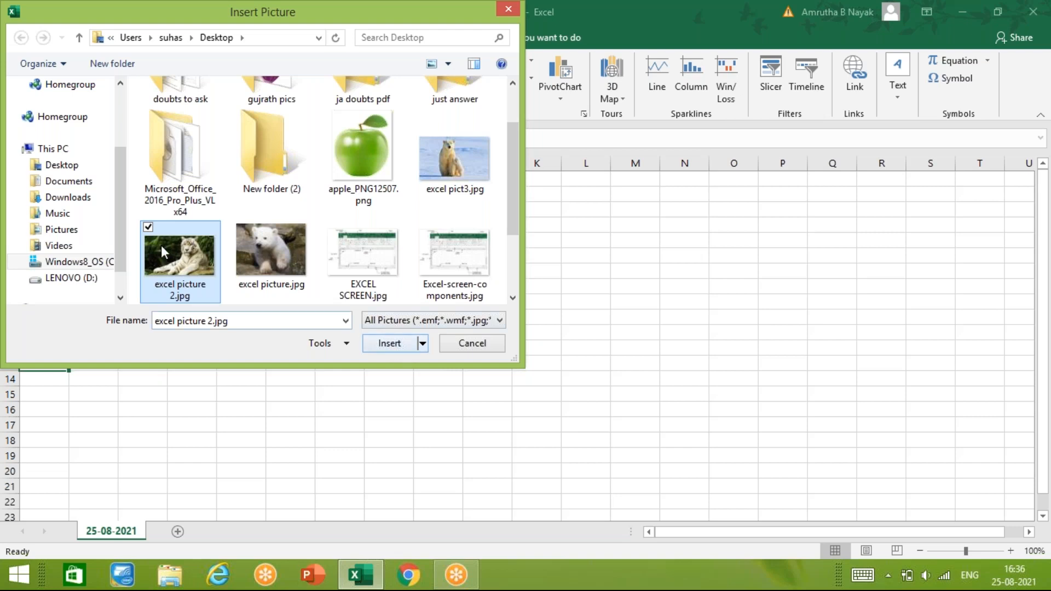
left_click(390, 345)
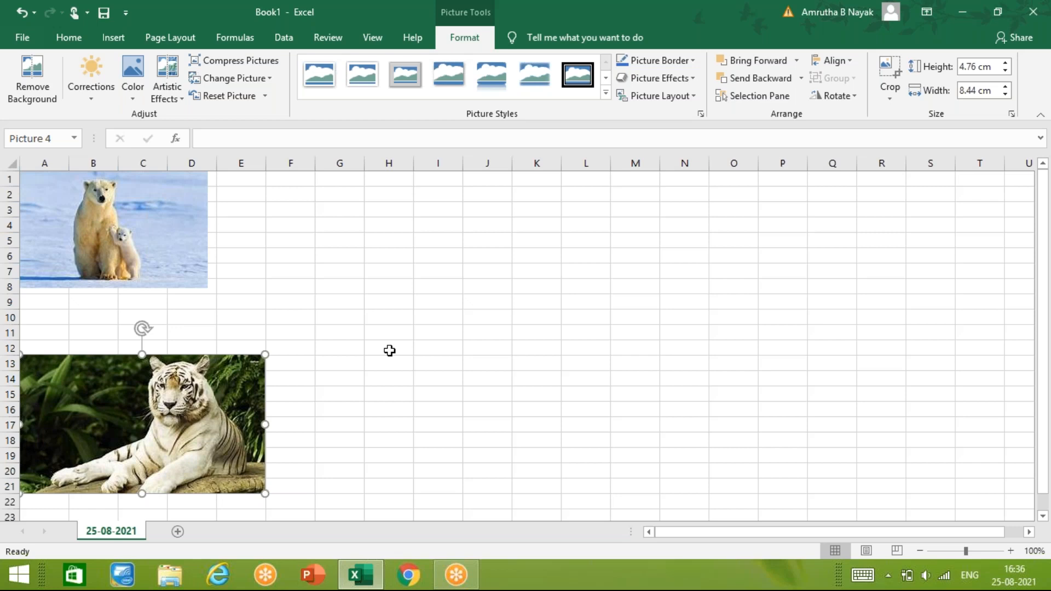
- Move the polar bear picture slightly down and to the right, to about rows 3 to 10, and deselect it
left_click(438, 224)
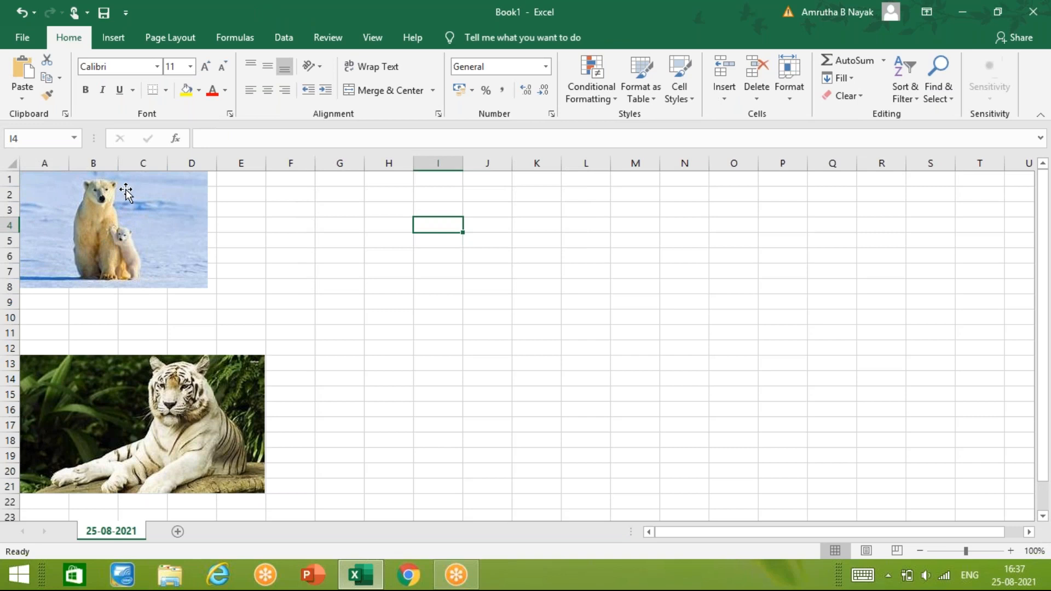
left_click_drag(130, 212, 171, 243)
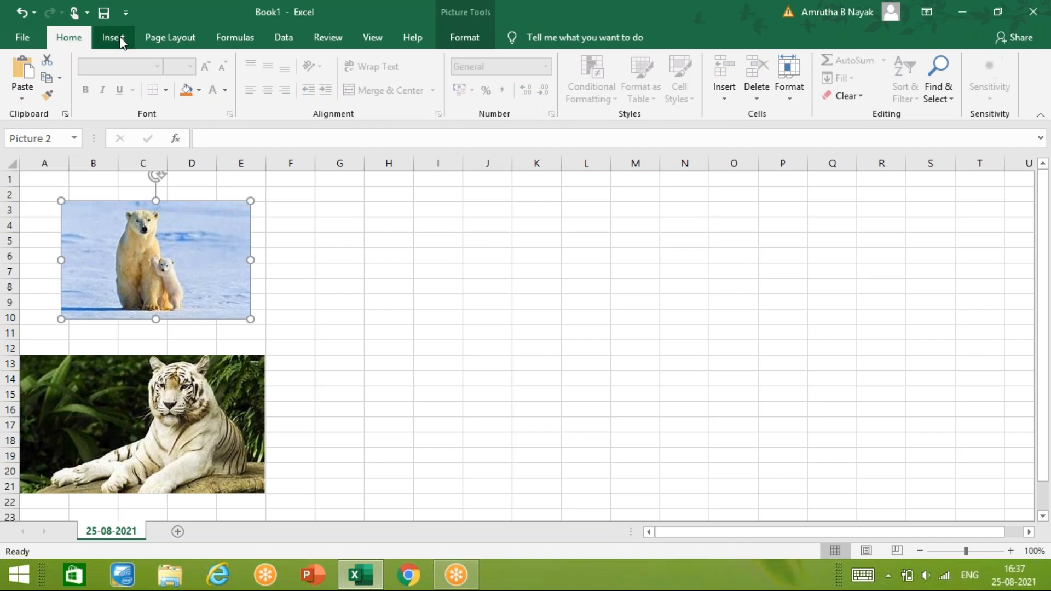
left_click(113, 38)
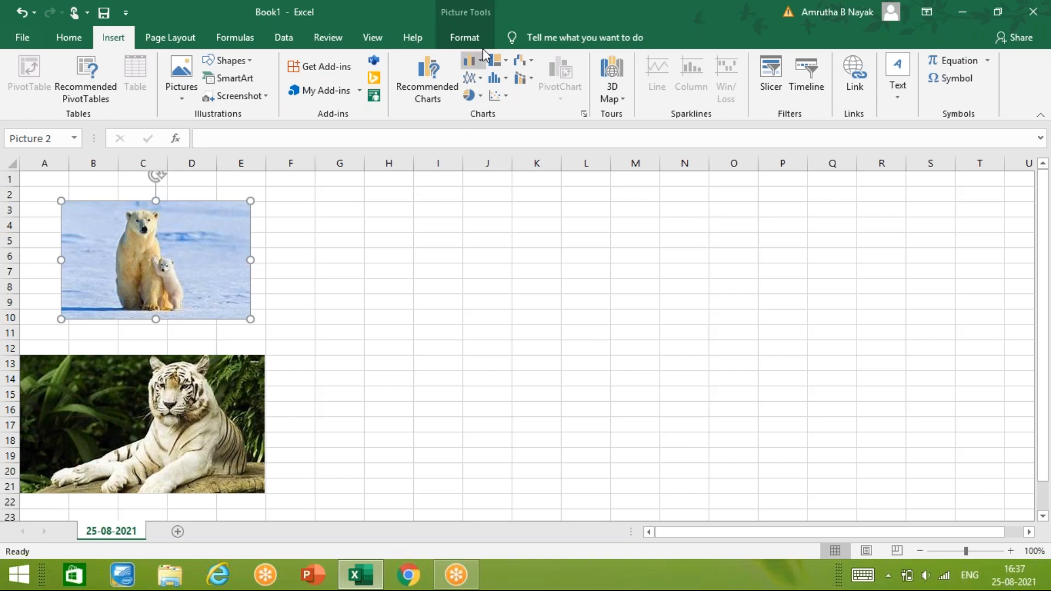
left_click(324, 296)
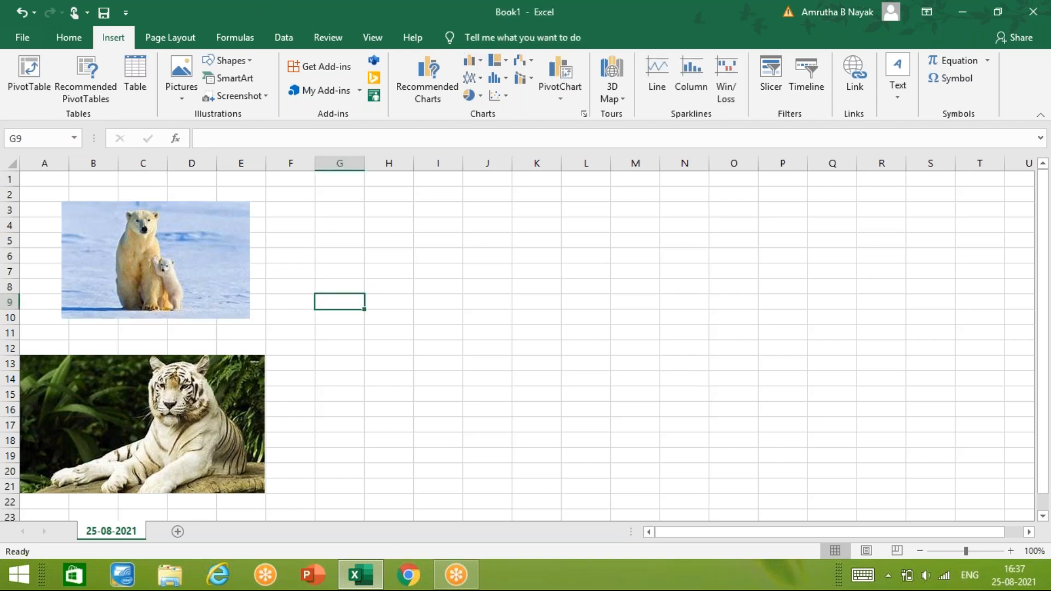
- Remove the polar bear picture's background with the automatic selection, keep the changes, and nudge the picture slightly down and left
left_click(173, 255)
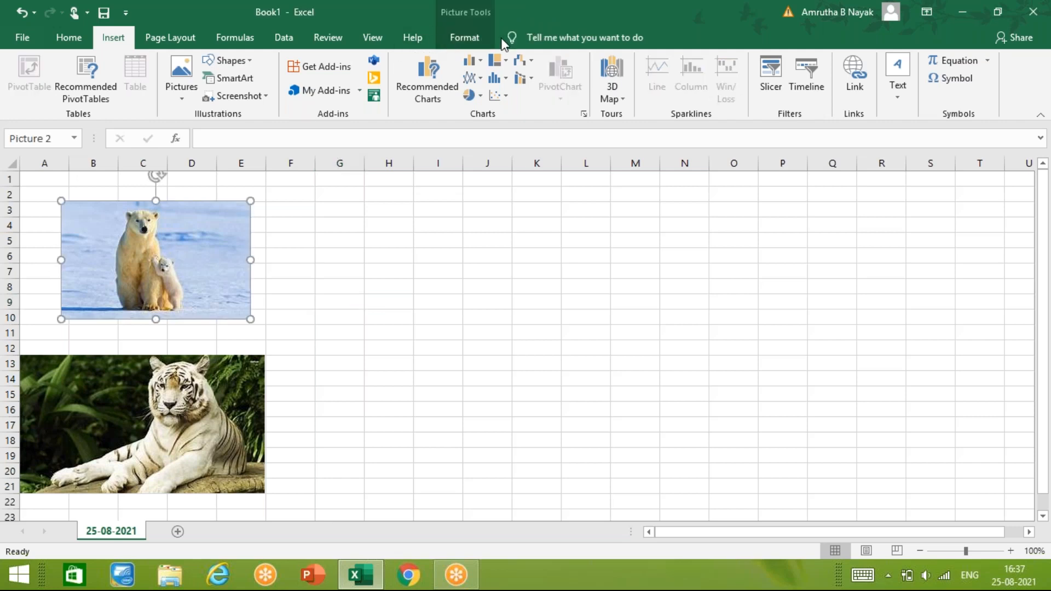
left_click(482, 42)
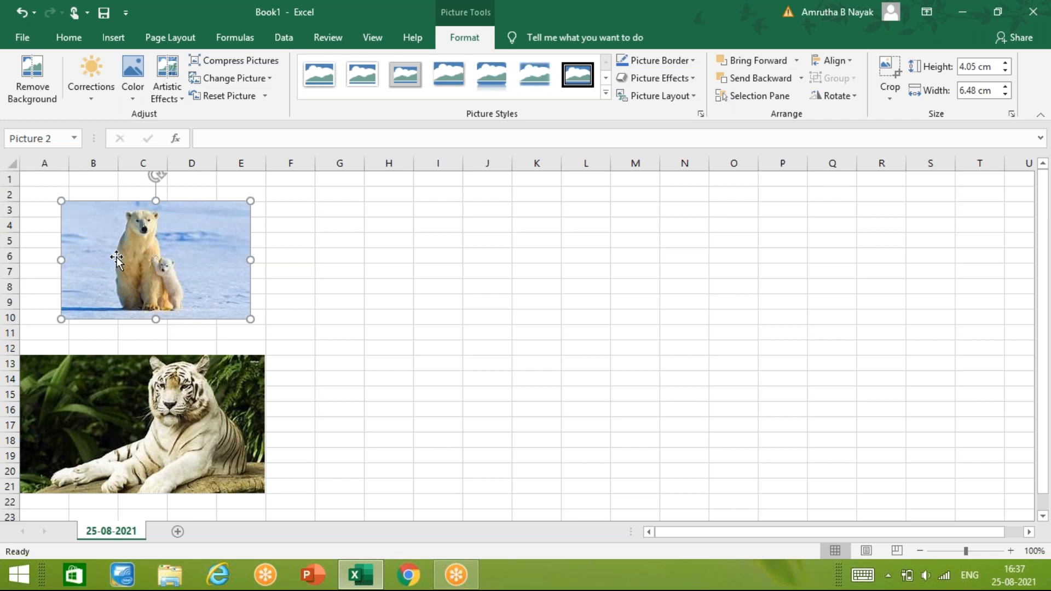
left_click(28, 90)
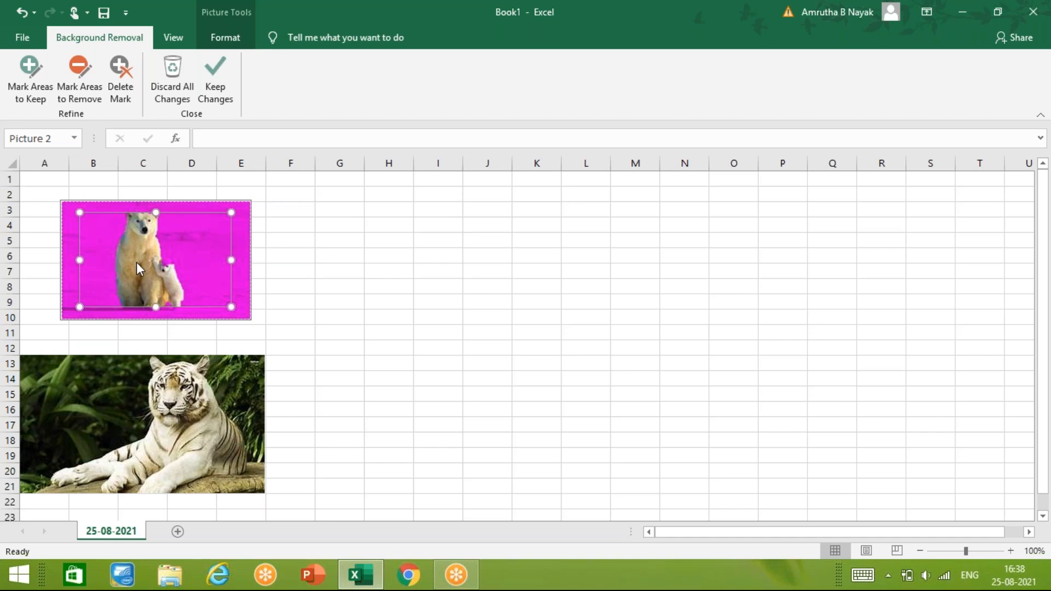
left_click(220, 73)
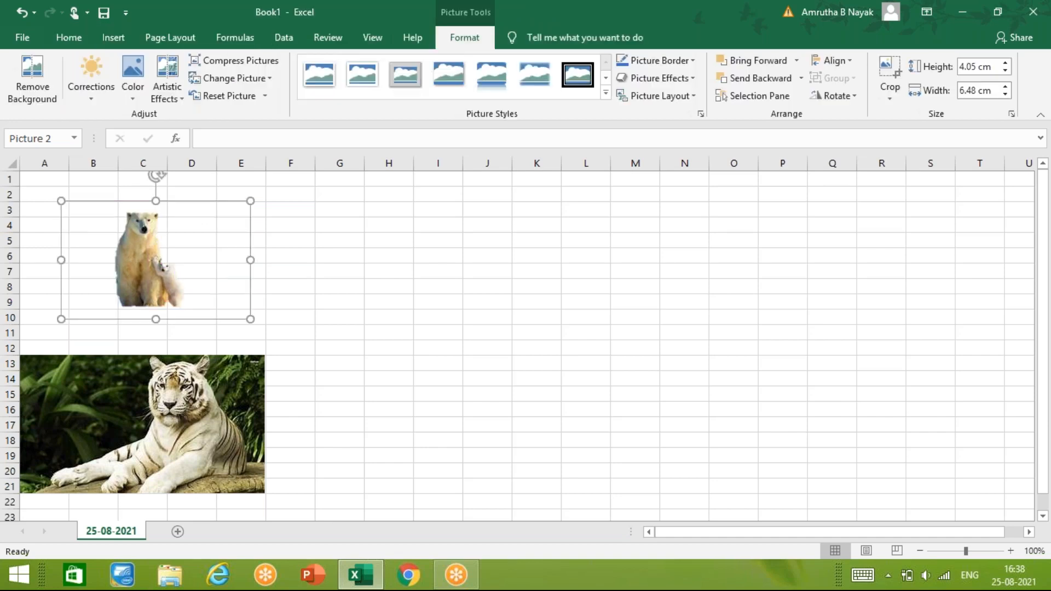
mouse_move(151, 261)
left_mouse_down()
mouse_move(217, 265)
mouse_move(144, 264)
left_mouse_up()
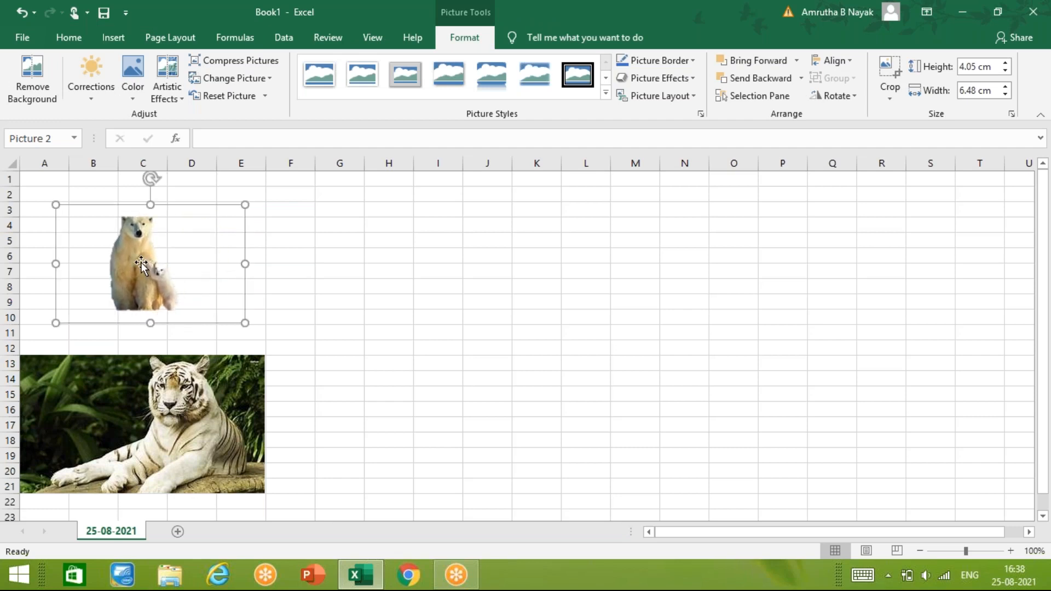
- Reopen the polar bear picture's background removal and mark the areas beside the bears and along the upper right edge to keep
left_click(20, 81)
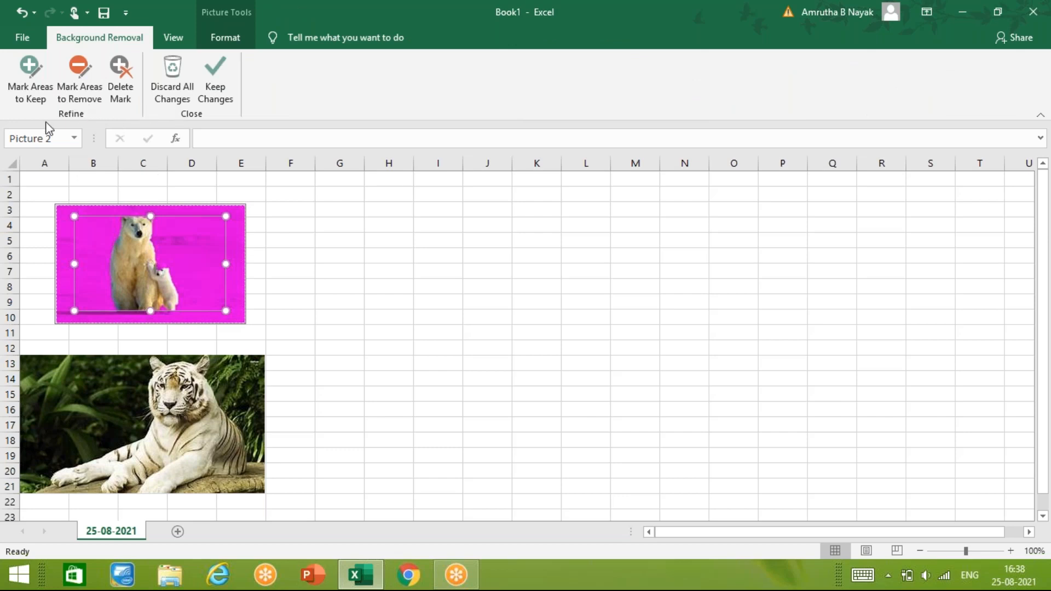
left_click(38, 102)
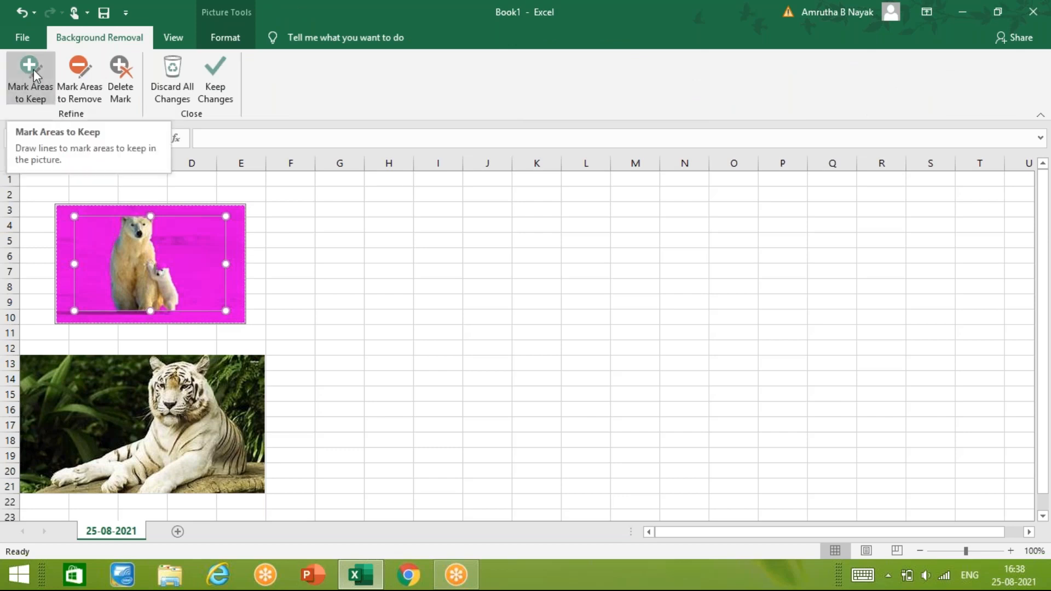
left_click(30, 77)
mouse_move(109, 233)
left_mouse_down()
mouse_move(109, 310)
mouse_move(108, 225)
mouse_move(61, 214)
left_mouse_up()
left_click_drag(61, 215, 82, 316)
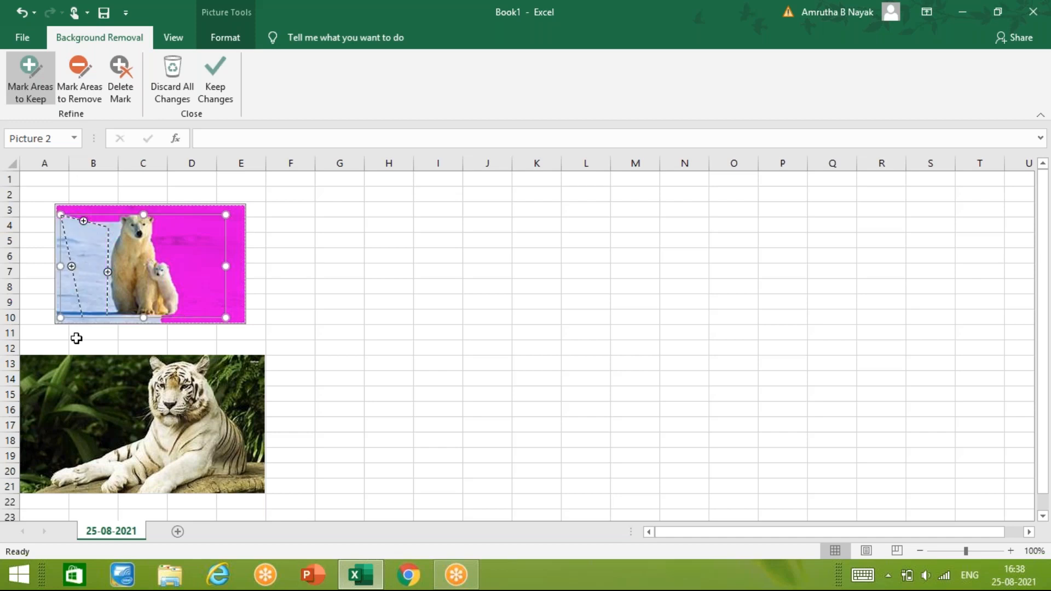
left_click_drag(156, 223, 230, 231)
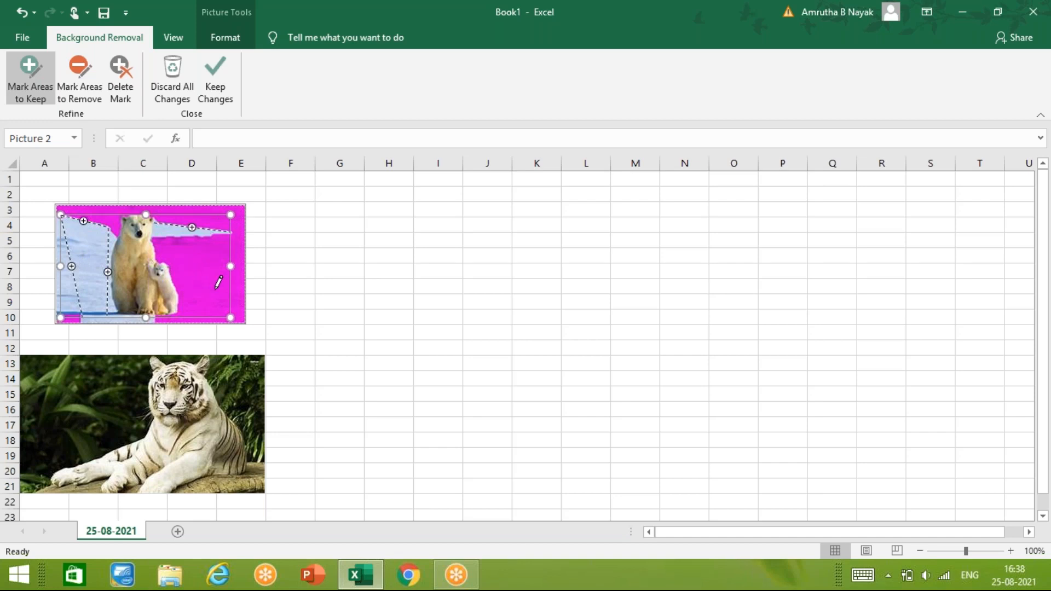
left_click(327, 253)
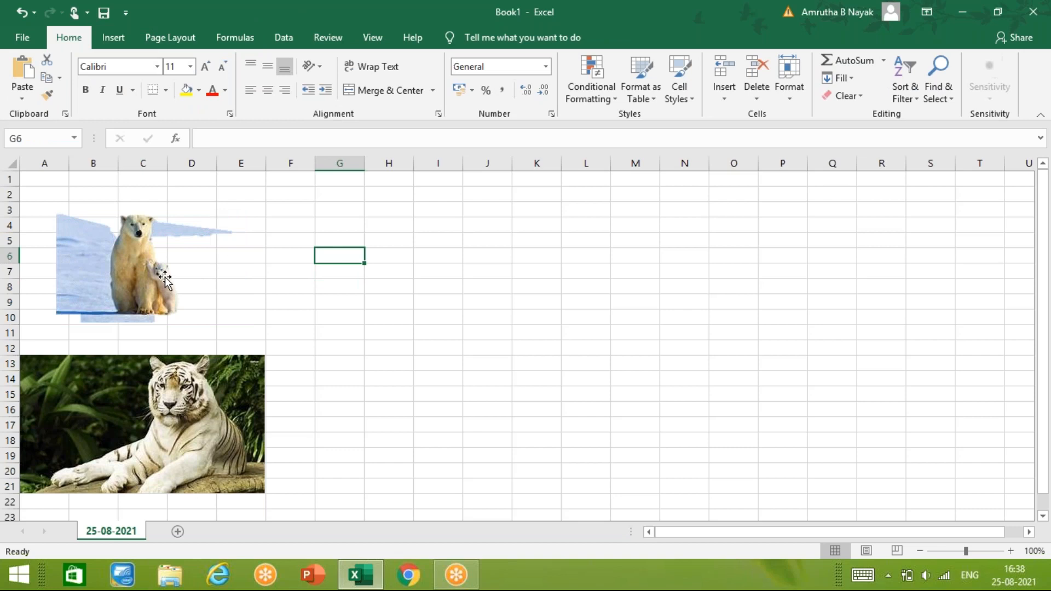
- Reopen the polar bear picture's background removal, undo the last marks, and discard all changes to restore the full background
left_click(165, 277)
left_click(464, 37)
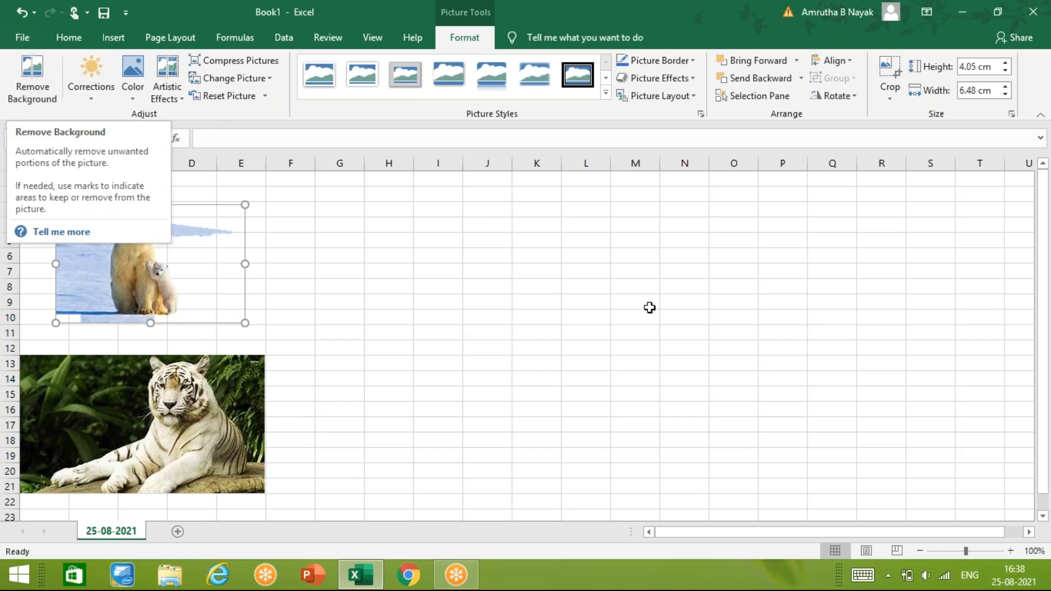
left_click(498, 327)
key("ctrl+z")
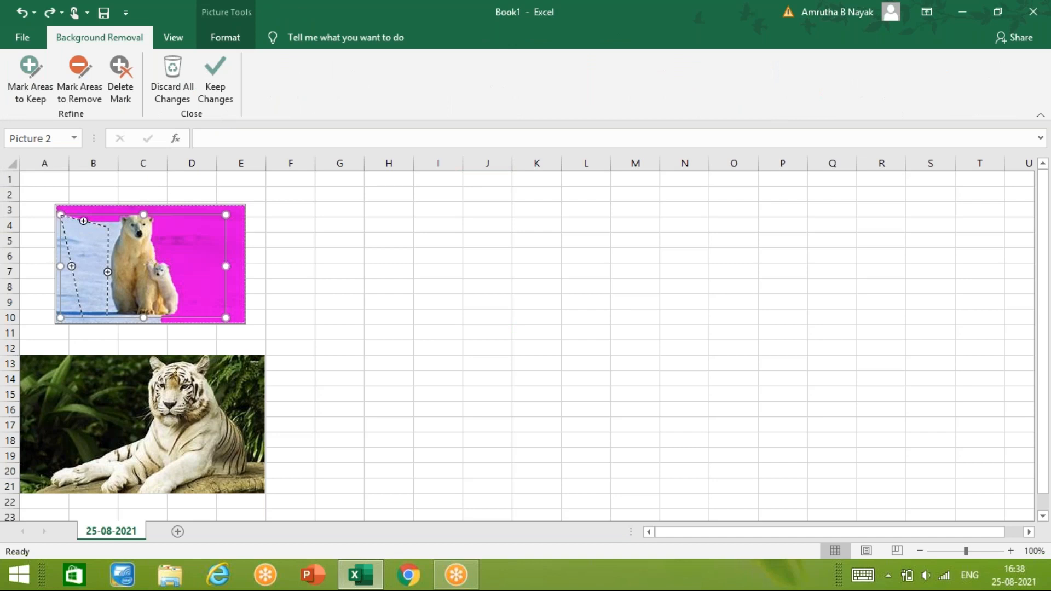
key("ctrl+z")
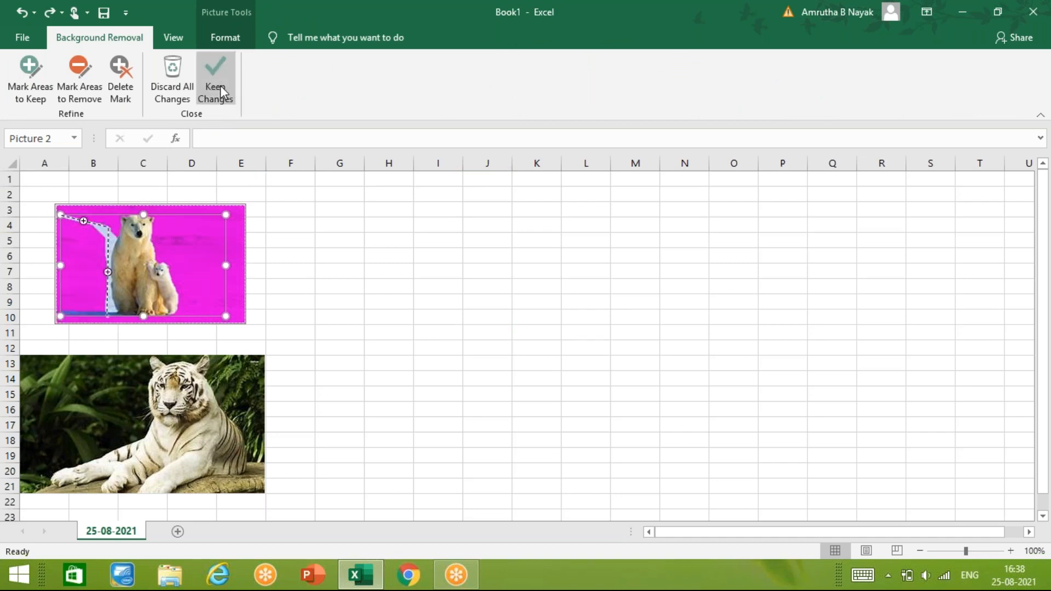
left_click(172, 89)
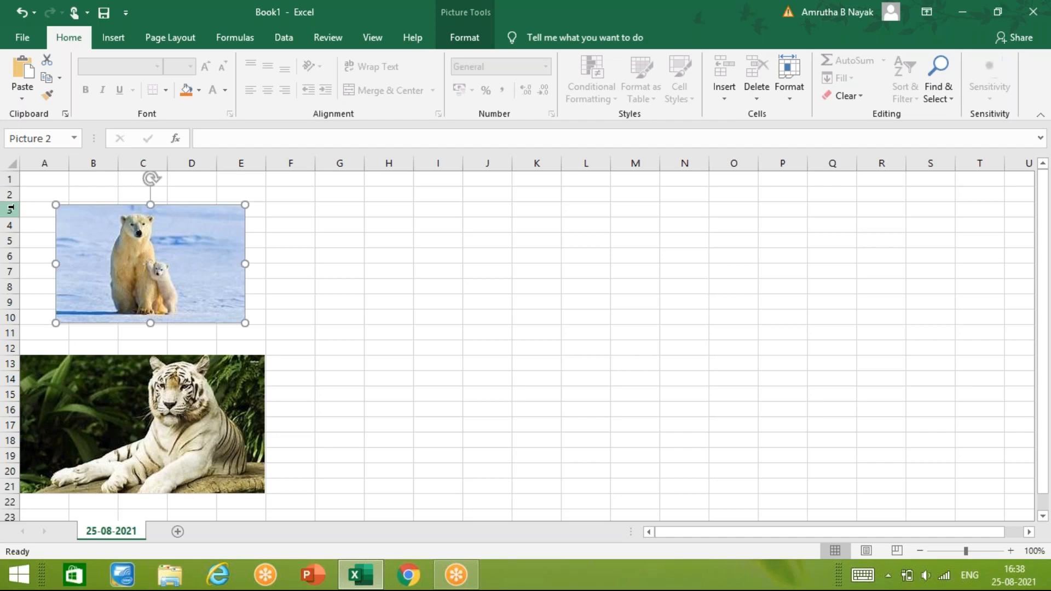
- Move the polar bear picture to start at about cell I4 and enlarge it proportionally to about 5.27 cm high by 8.43 cm wide
left_click(480, 36)
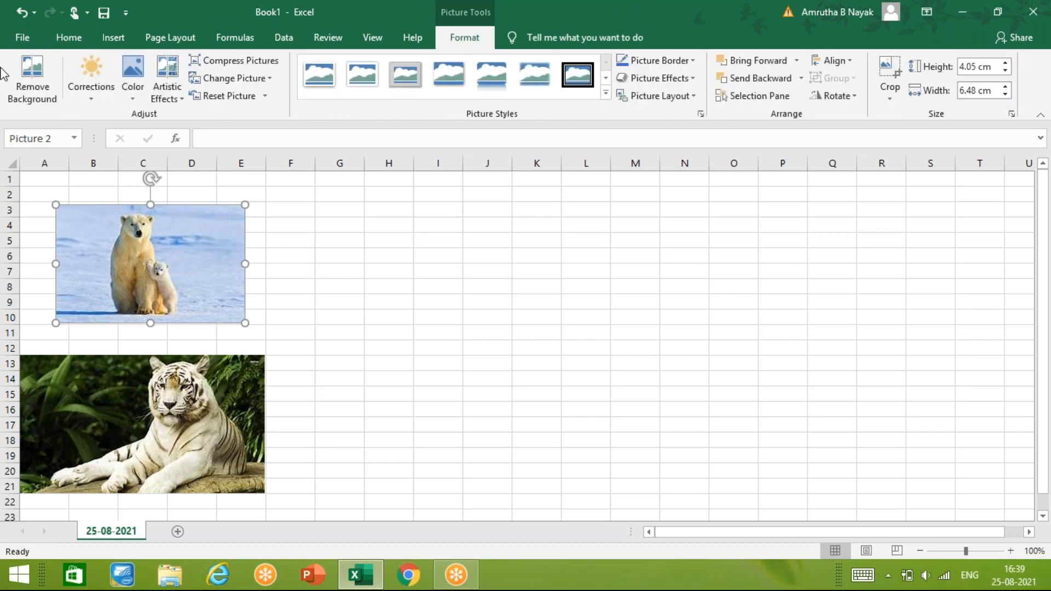
left_click(95, 91)
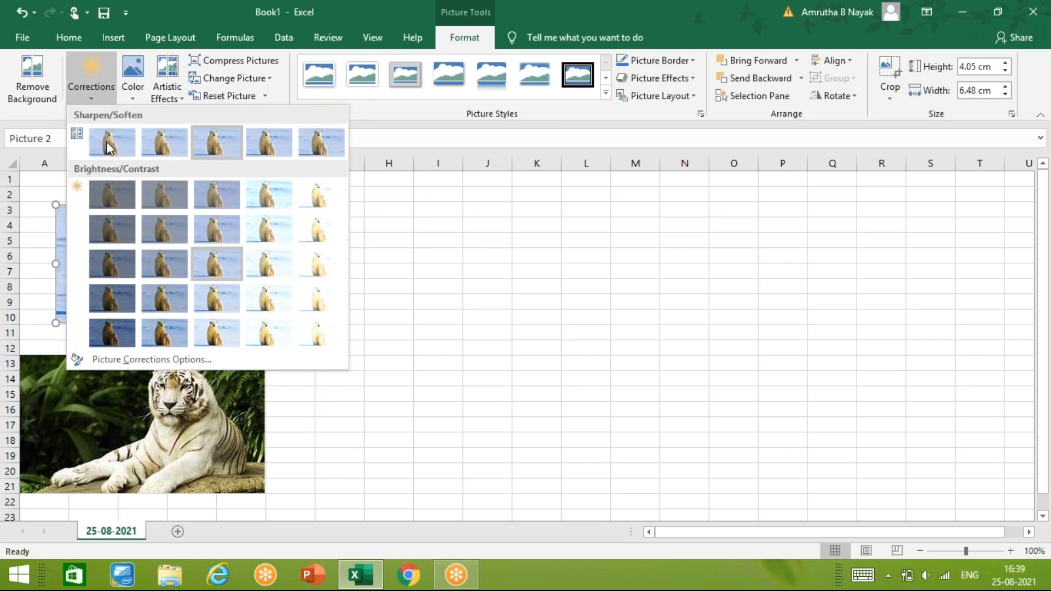
left_click(258, 192)
left_click_drag(188, 277, 513, 298)
left_click_drag(606, 337, 624, 371)
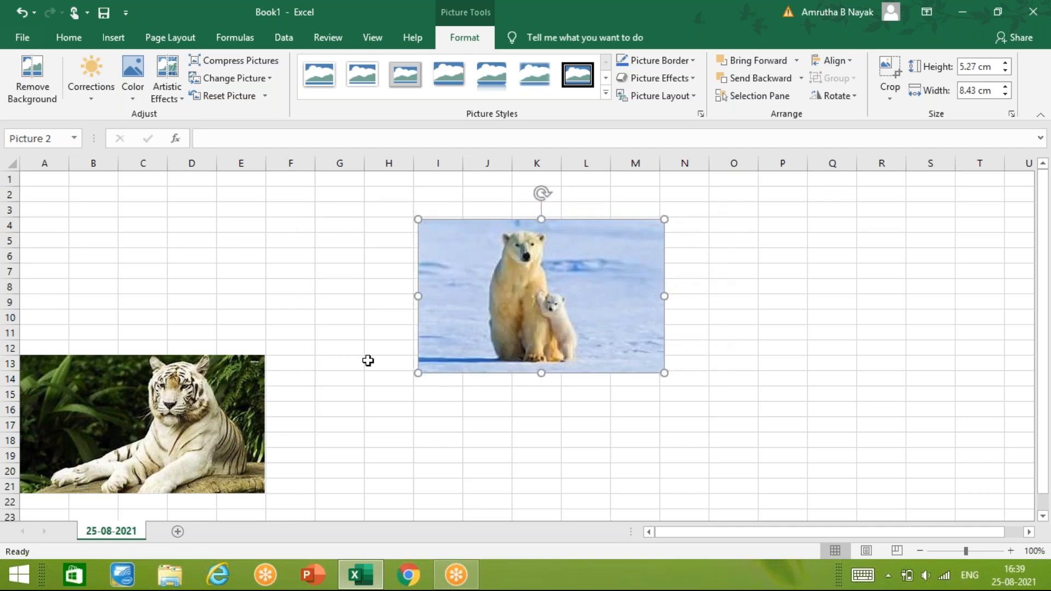
- Correct the polar bear picture to 0% brightness and +40% contrast, and set its color saturation to 66%
left_click(132, 104)
left_click(103, 104)
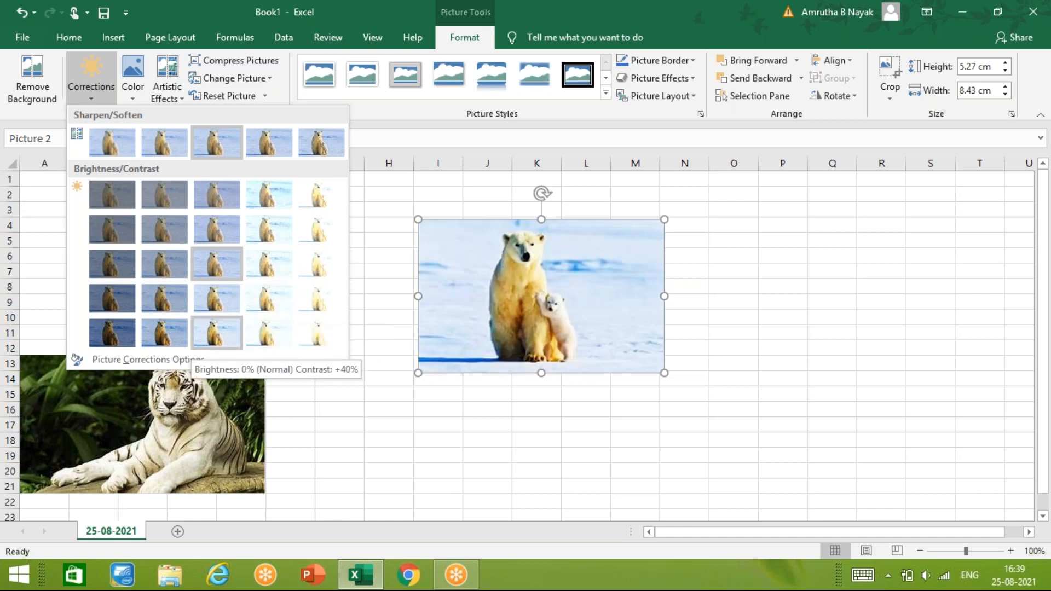
left_click(236, 332)
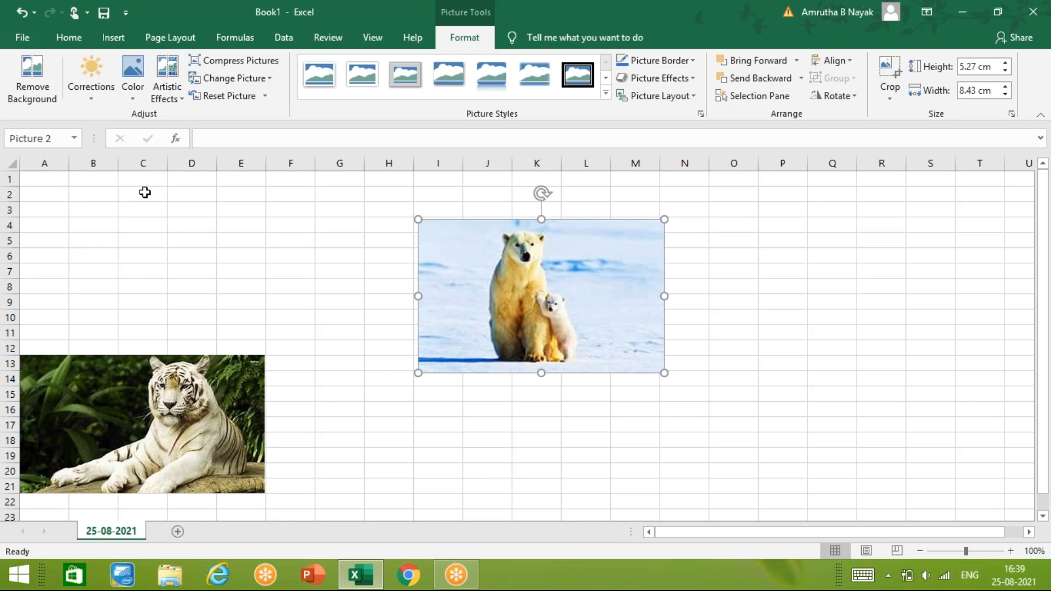
left_click(130, 98)
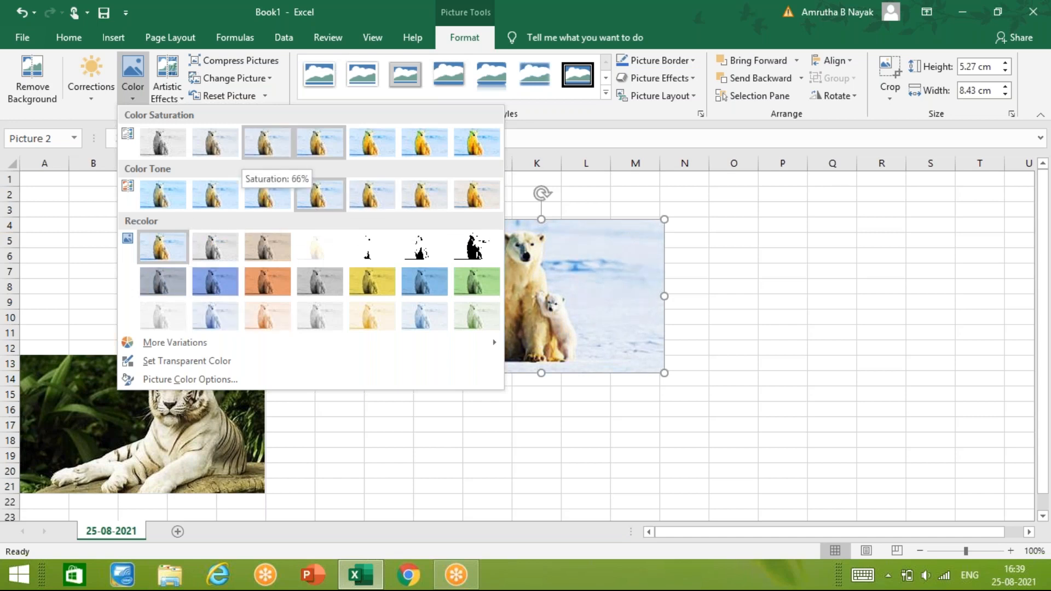
left_click(267, 142)
- Preview artistic effects on the polar bear picture, and compress only this picture at the default resolution with its cropped areas deleted
left_click(170, 93)
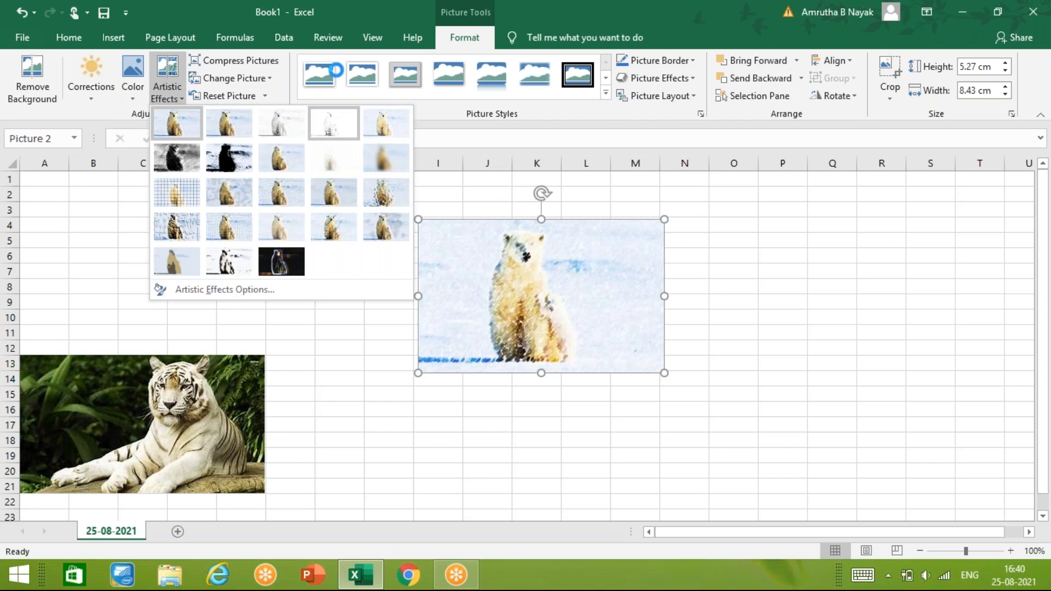
left_click(172, 97)
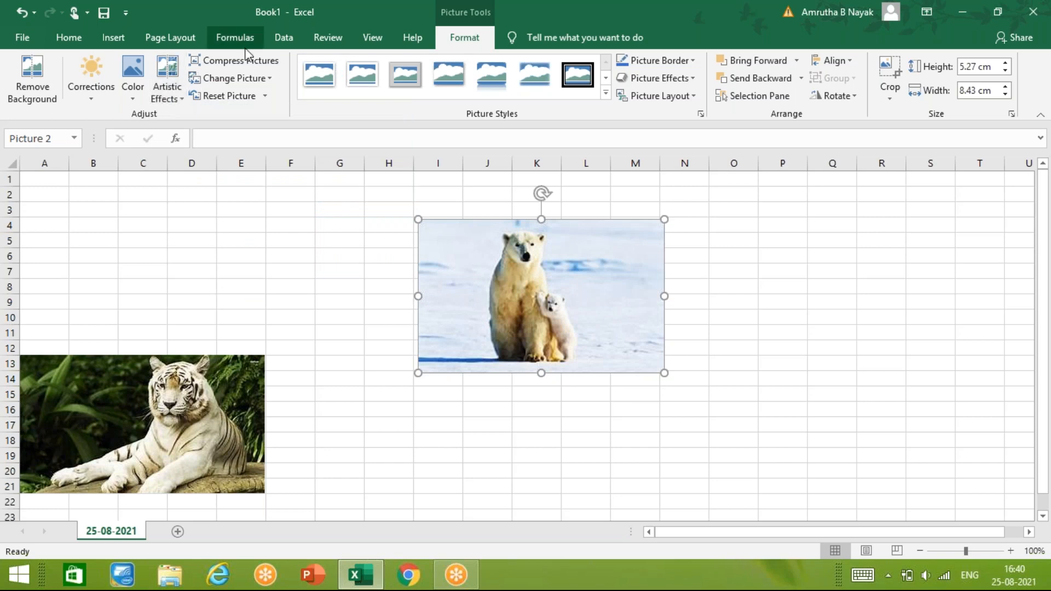
left_click(245, 62)
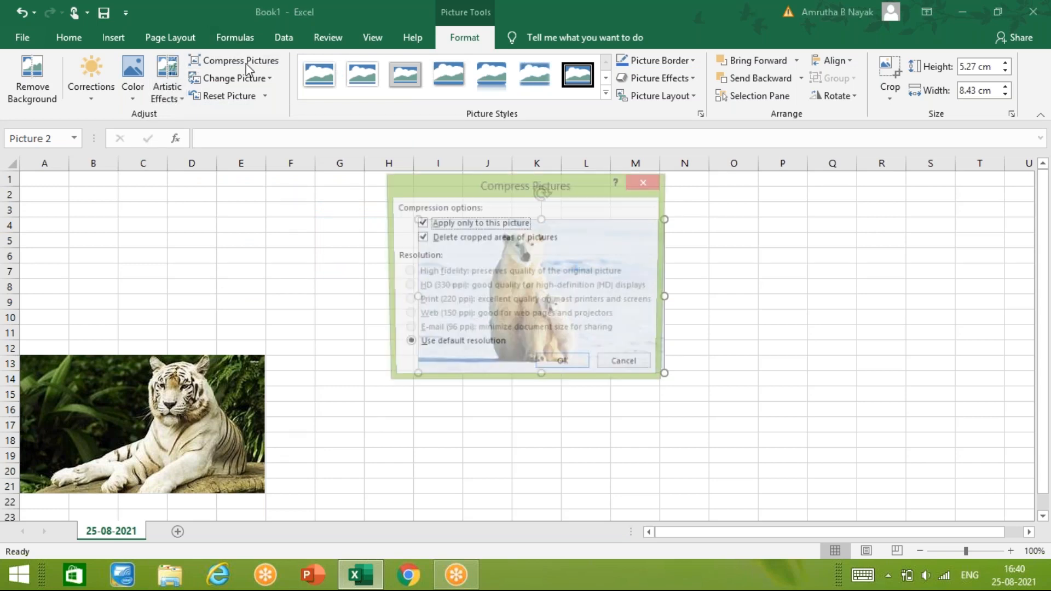
left_click(568, 365)
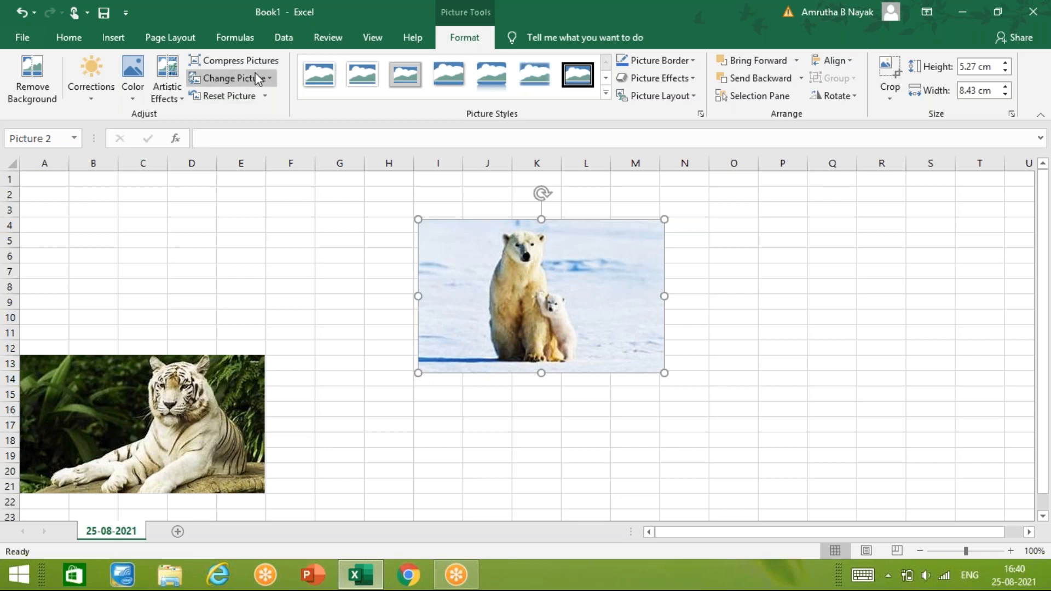
- Replace the polar bear picture with excel picture.jpg from the Desktop folder
left_click(268, 79)
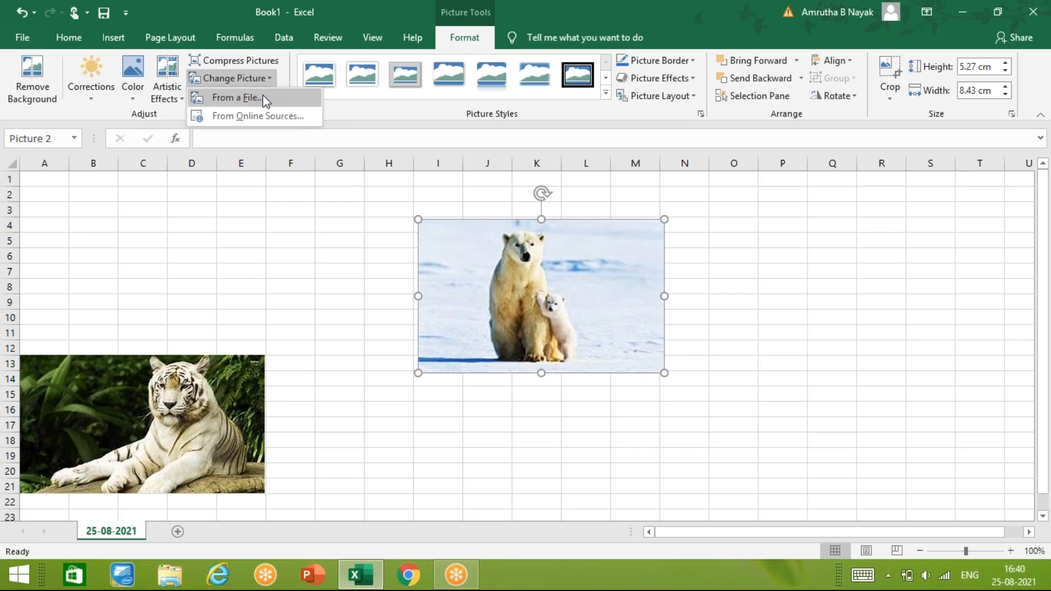
left_click(264, 97)
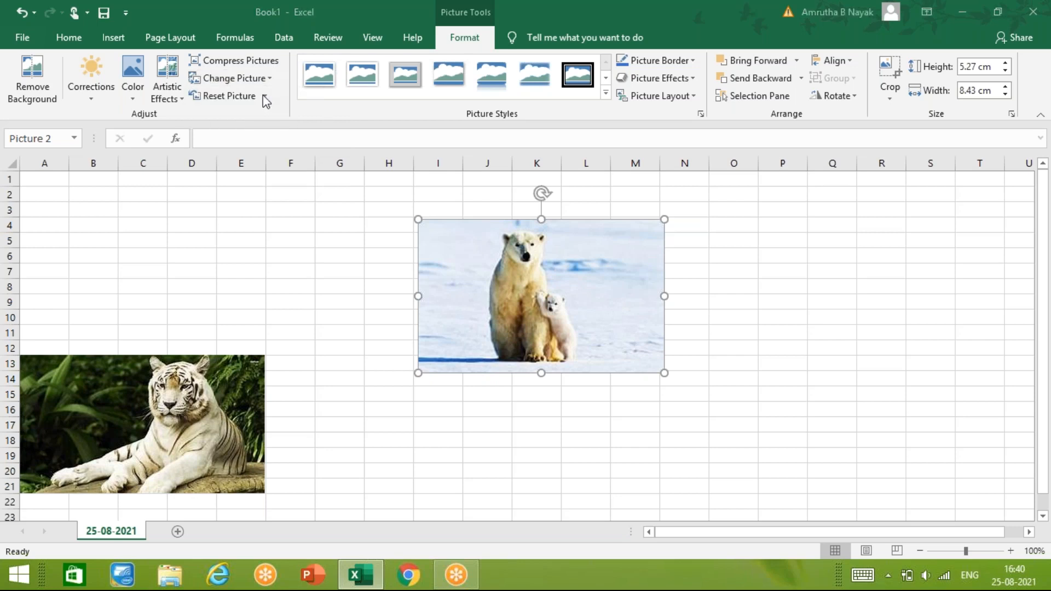
left_click(274, 274)
left_click(393, 343)
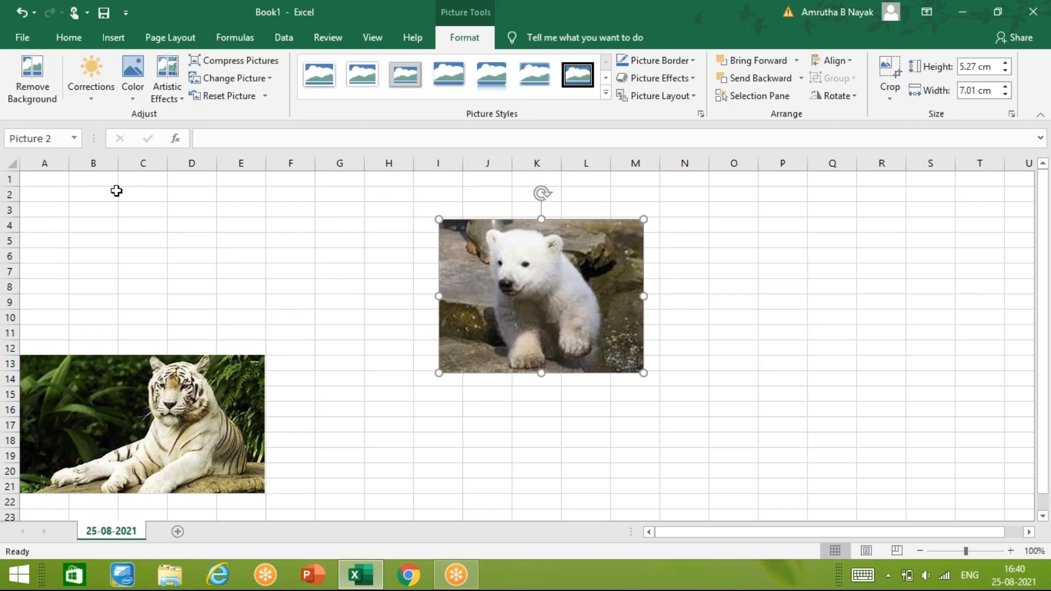
- Replace the bear cub picture with excel pict3.jpg from the Desktop folder
left_click(267, 80)
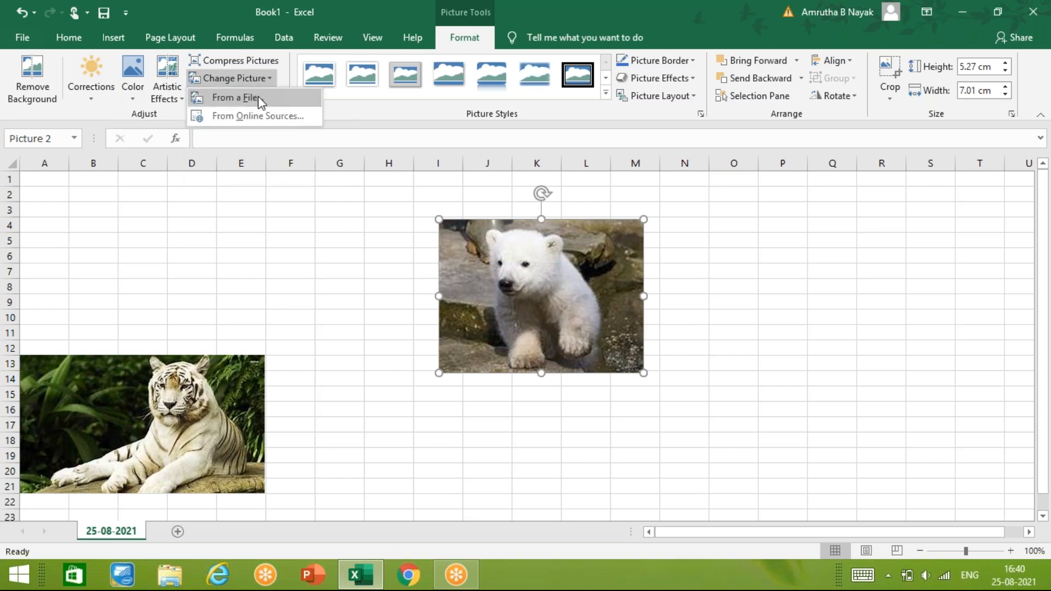
left_click(260, 101)
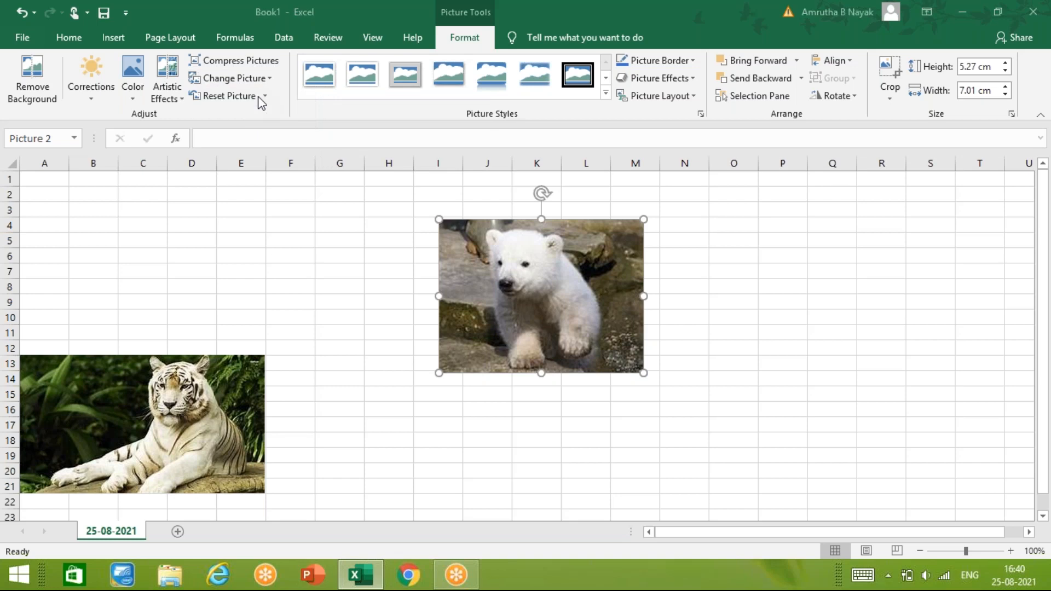
left_click(453, 224)
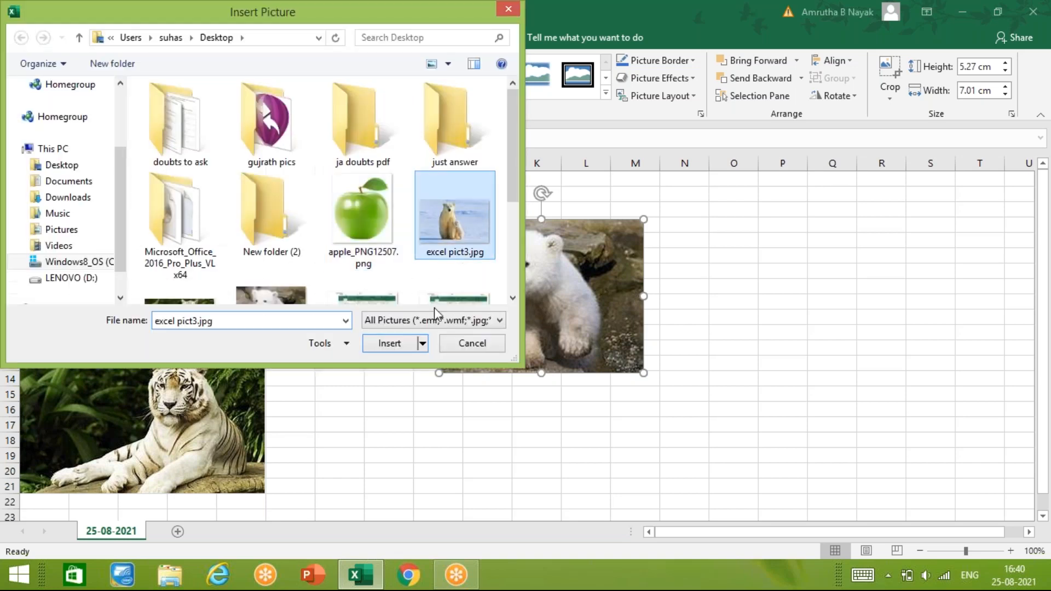
left_click(407, 350)
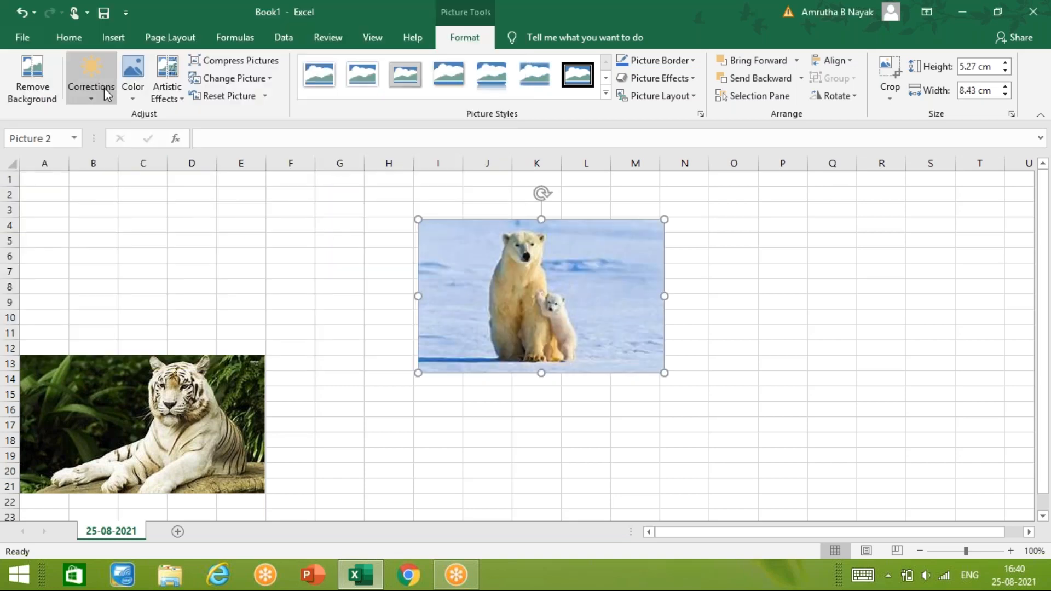
- Soften the polar bear picture by 50% and brighten it at normal contrast, and recolor it in grayscale
left_click(91, 77)
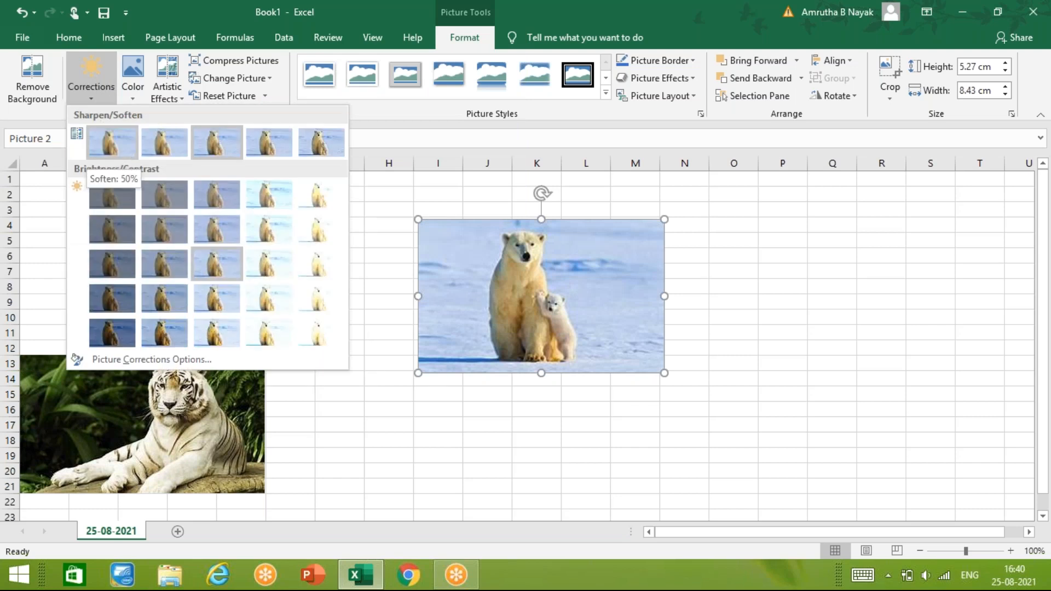
left_click(124, 150)
left_click(108, 91)
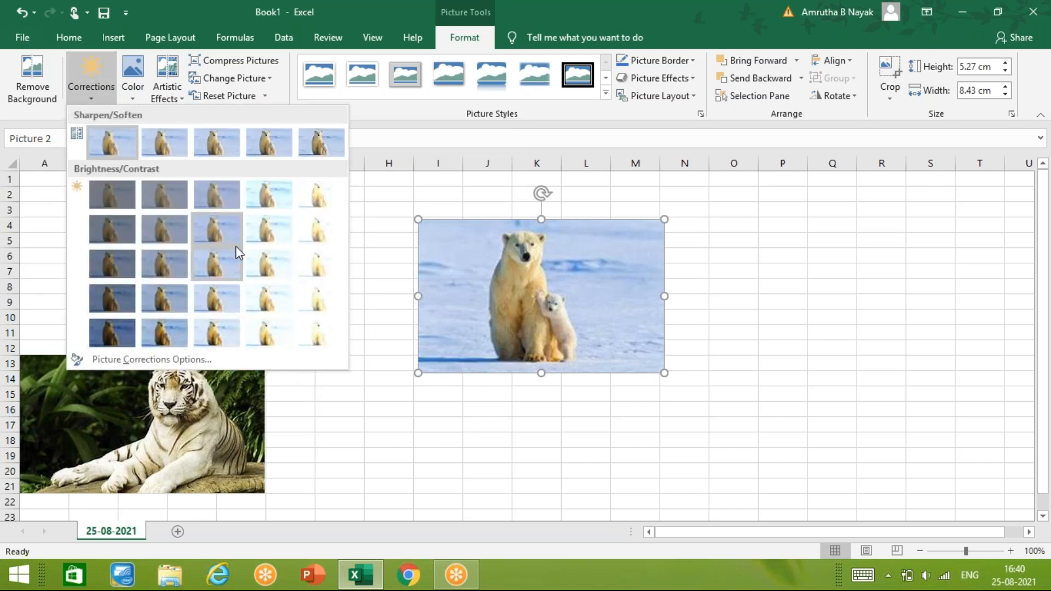
left_click(279, 266)
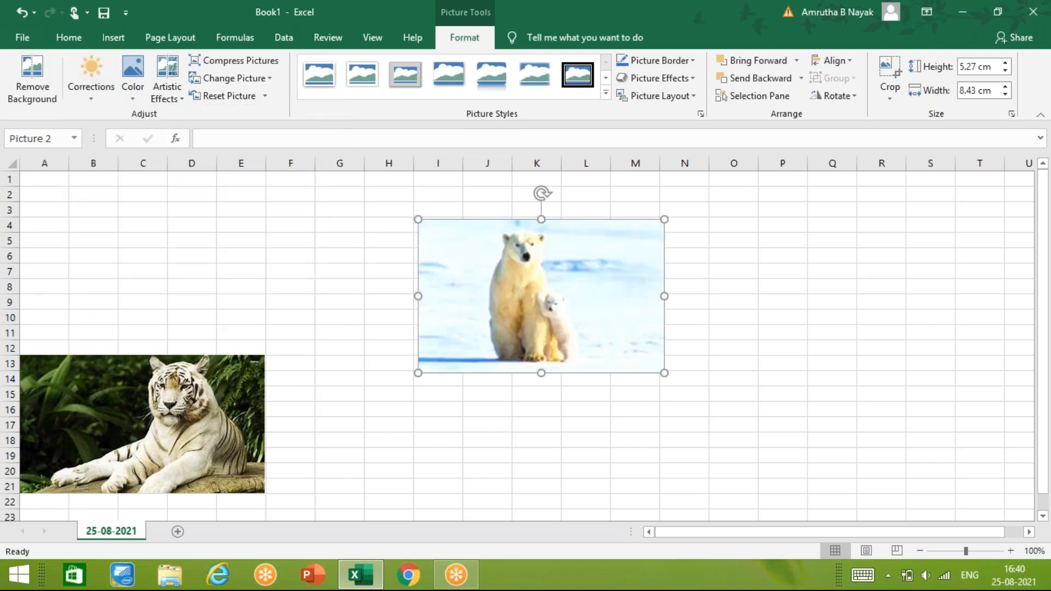
left_click(137, 77)
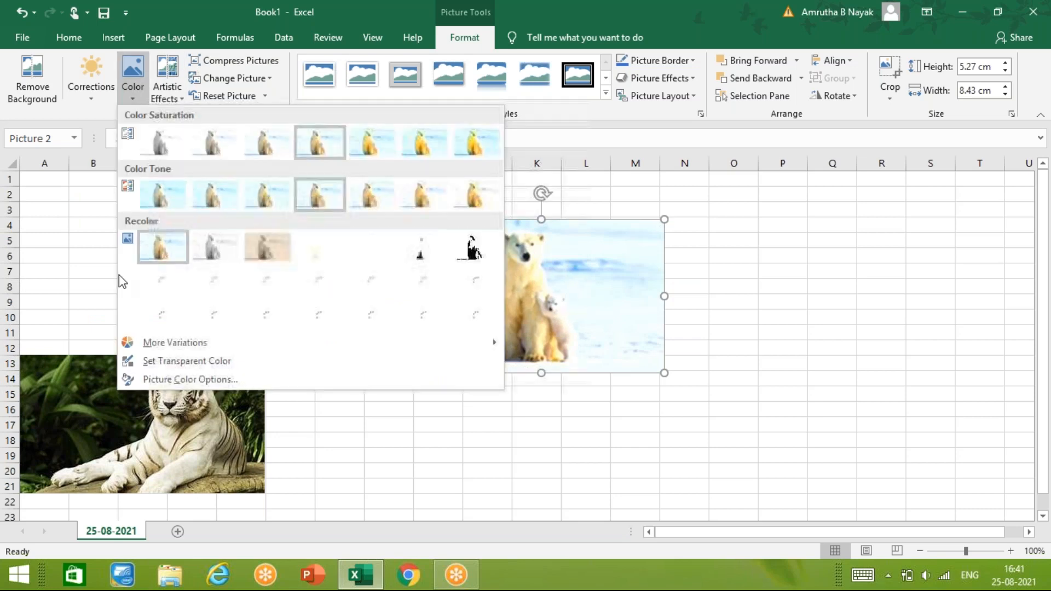
left_click(212, 252)
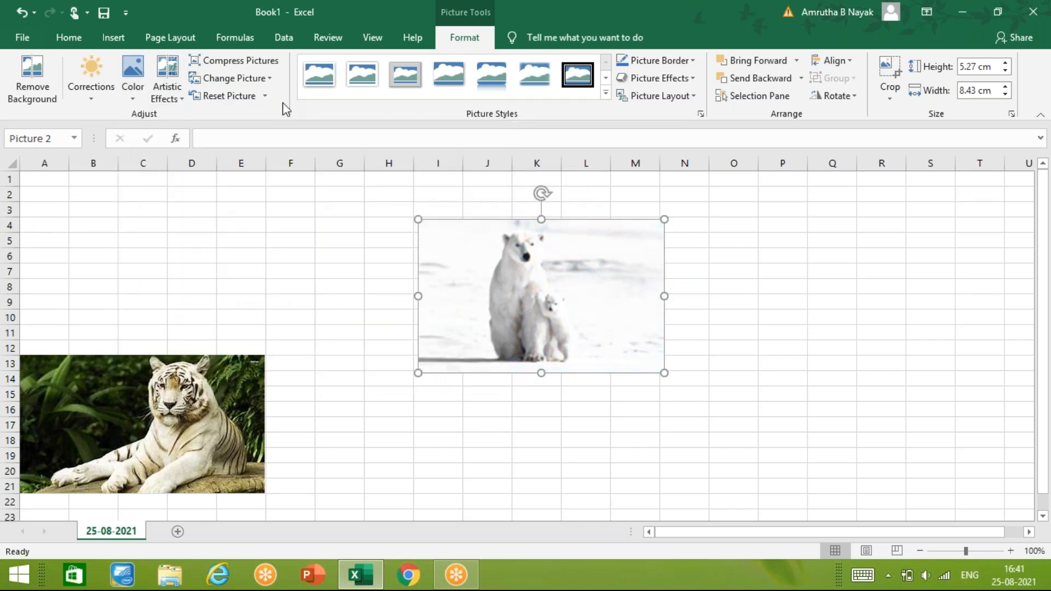
- Reset the polar bear picture's formatting and size, and enlarge it to about 5.19 cm high by 8.3 cm wide
left_click(252, 97)
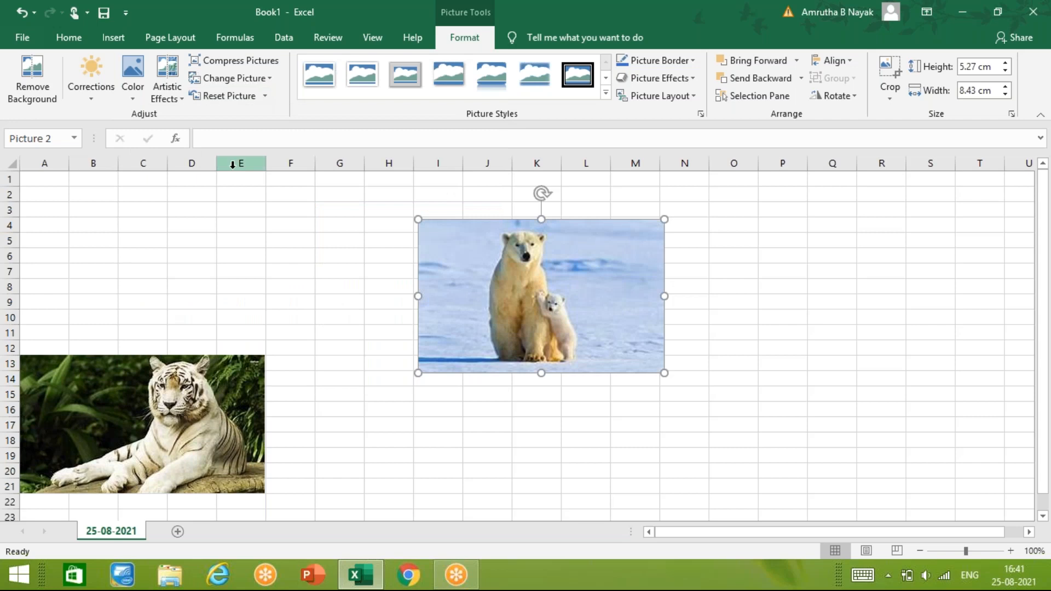
left_click(265, 96)
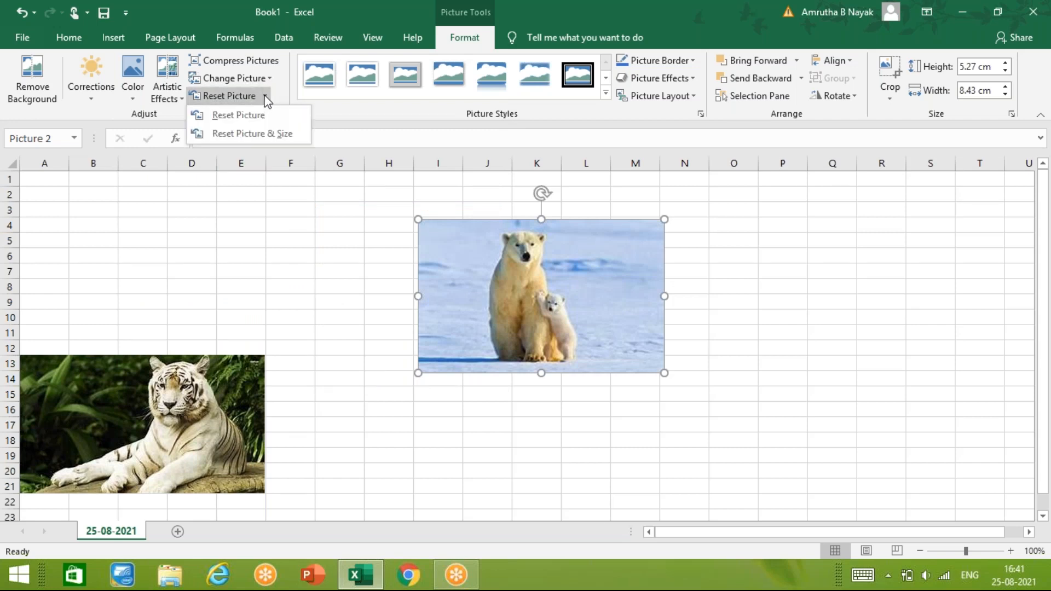
left_click(261, 133)
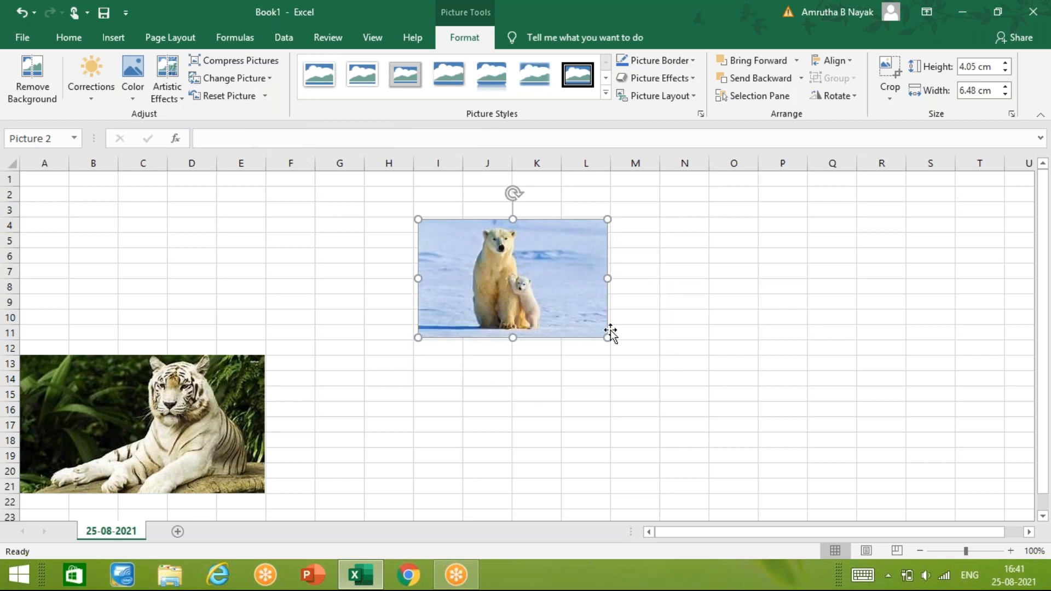
left_click_drag(607, 337, 617, 369)
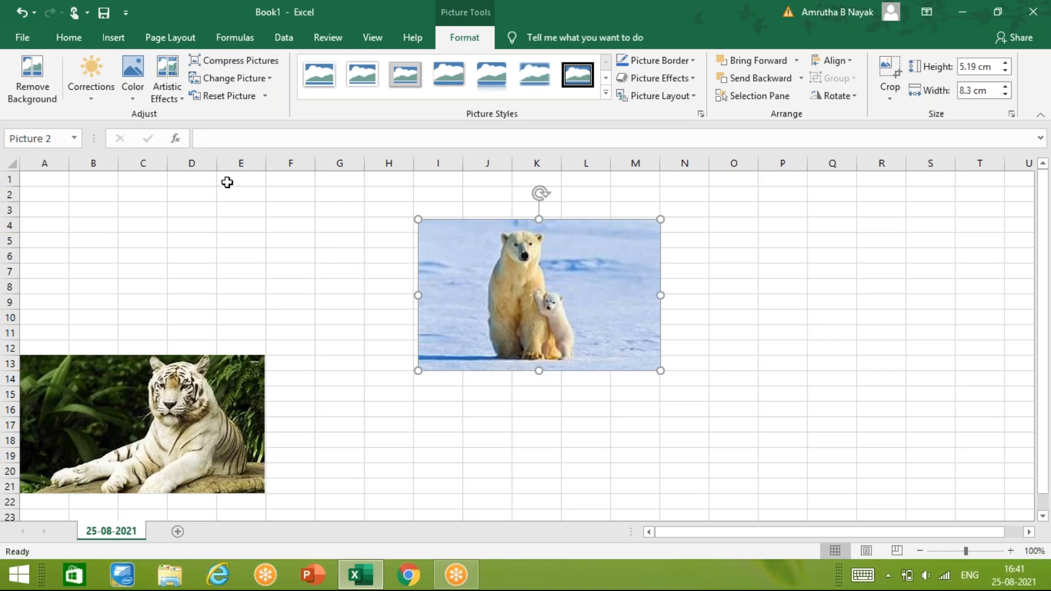
- Insert excel picture.jpg from the Desktop folder, and arrange the polar bear picture in the top rows with the bear cub picture beneath it
left_click(392, 476)
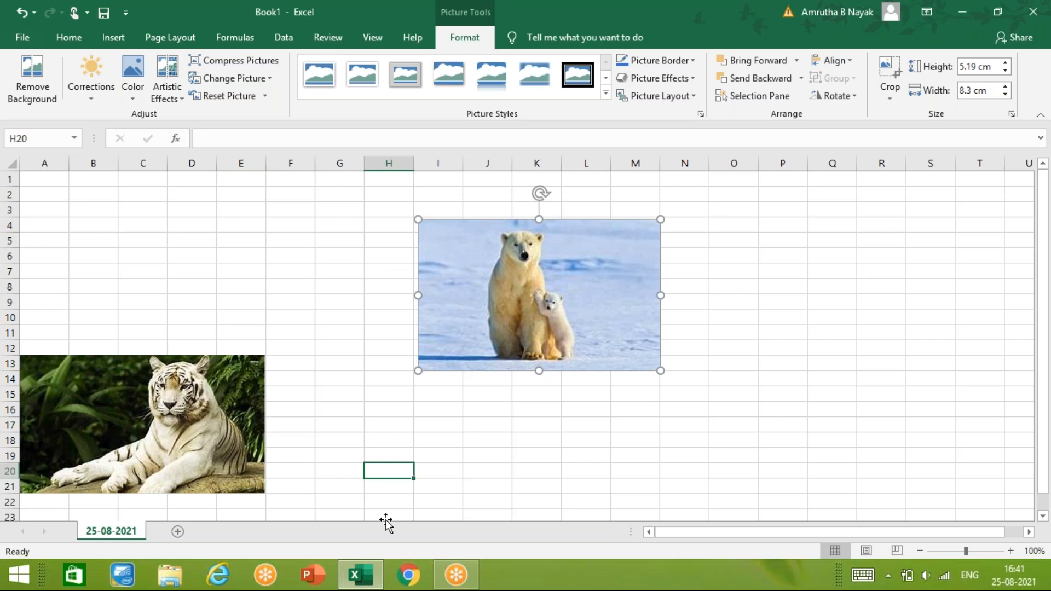
left_click(115, 35)
left_click(195, 88)
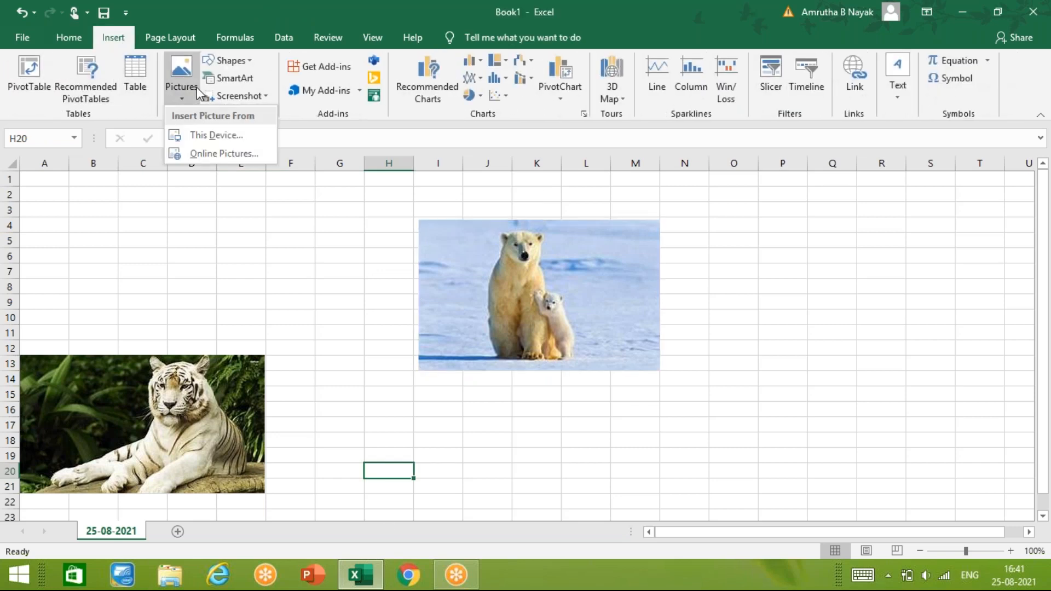
left_click(218, 141)
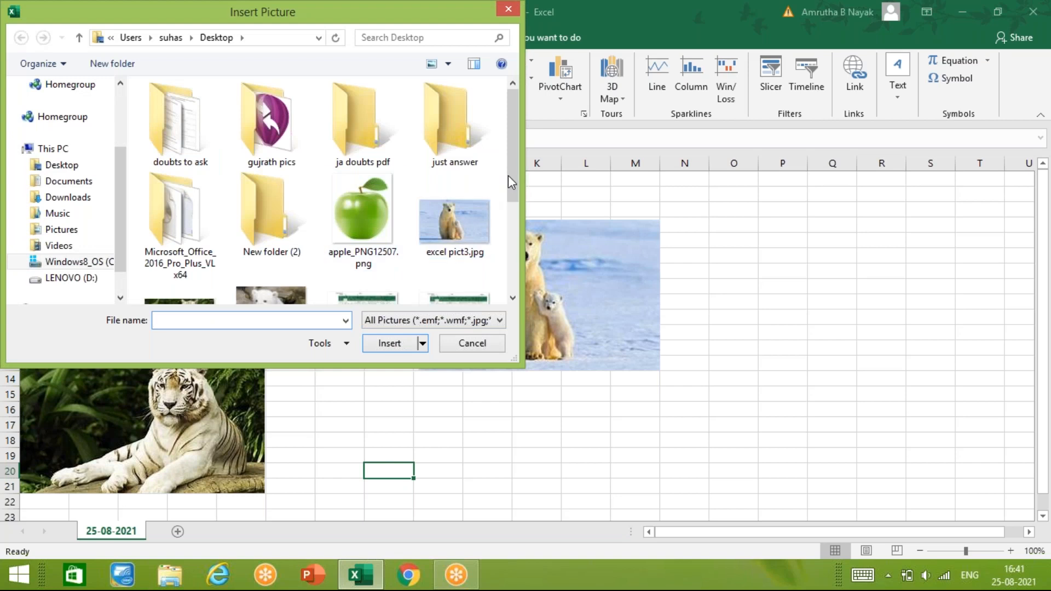
left_click_drag(512, 177, 513, 199)
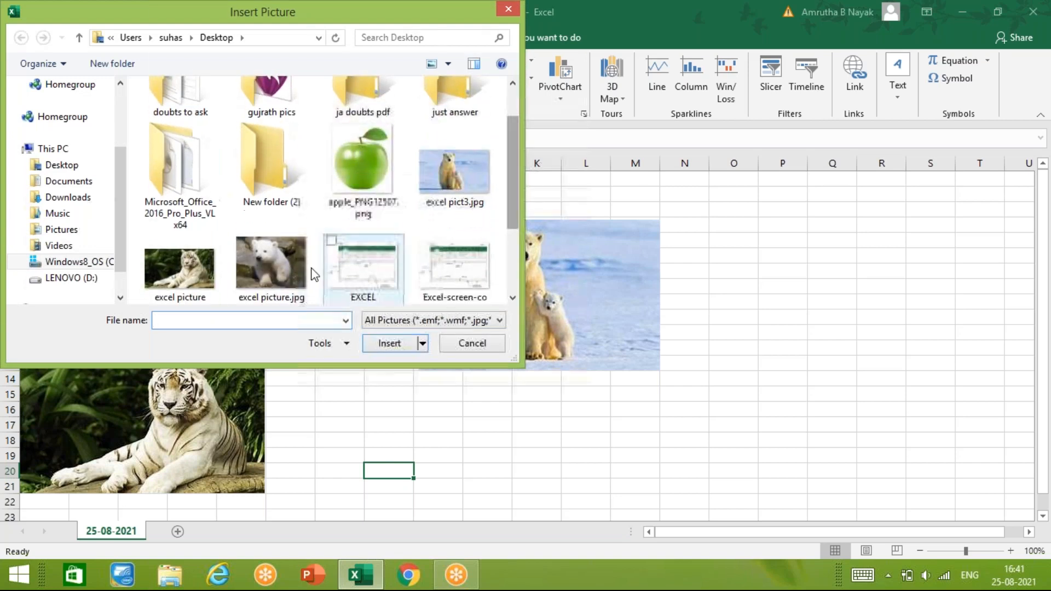
left_click(266, 285)
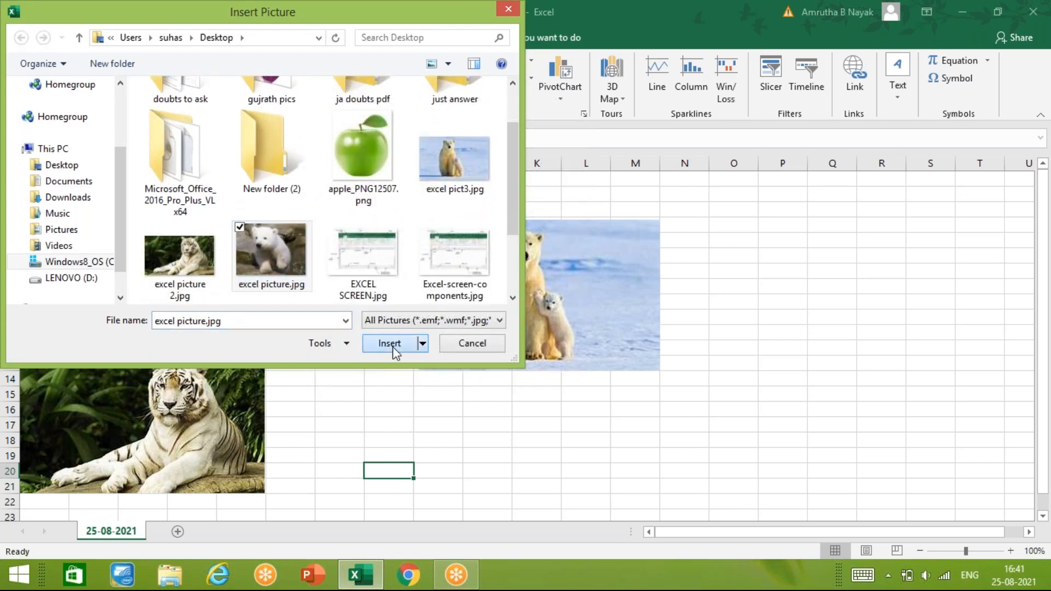
left_click(392, 346)
left_click_drag(574, 276, 474, 231)
left_click_drag(435, 485, 438, 393)
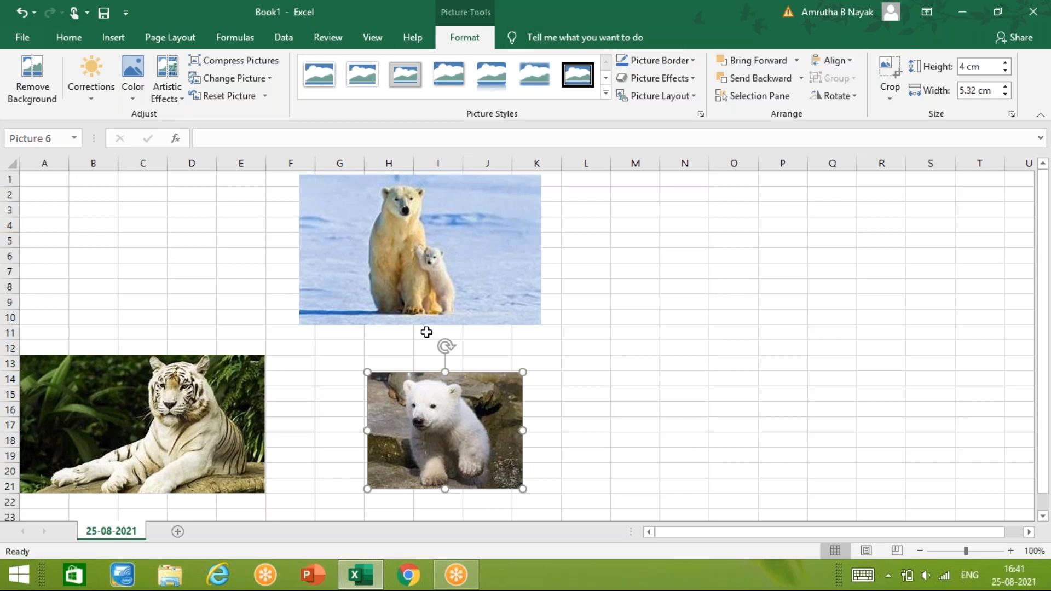
- Apply the black beveled oval picture style to the tiger picture and give it a light orange border
left_click(173, 424)
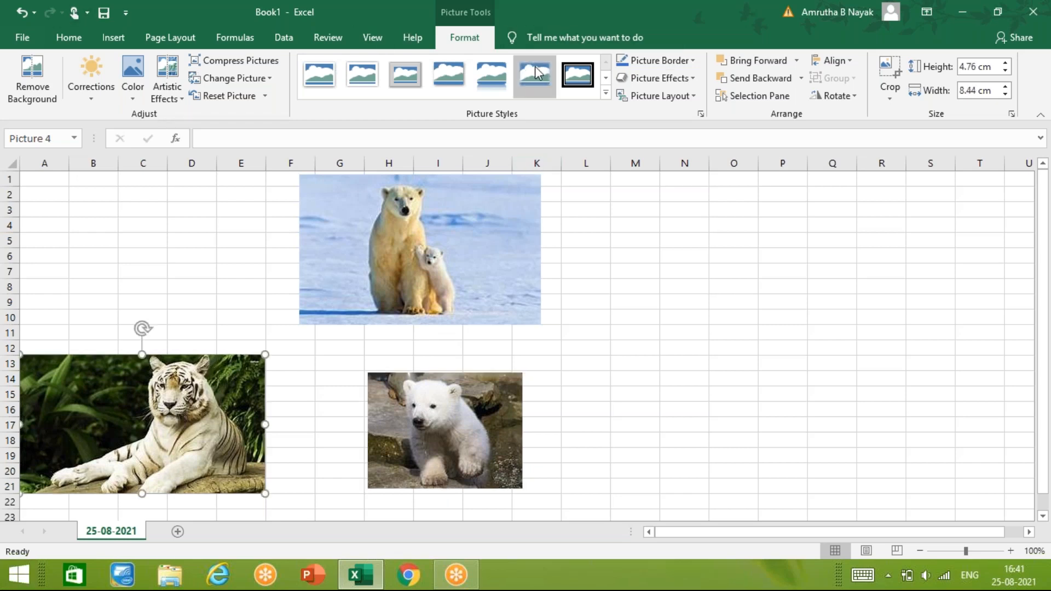
left_click(605, 92)
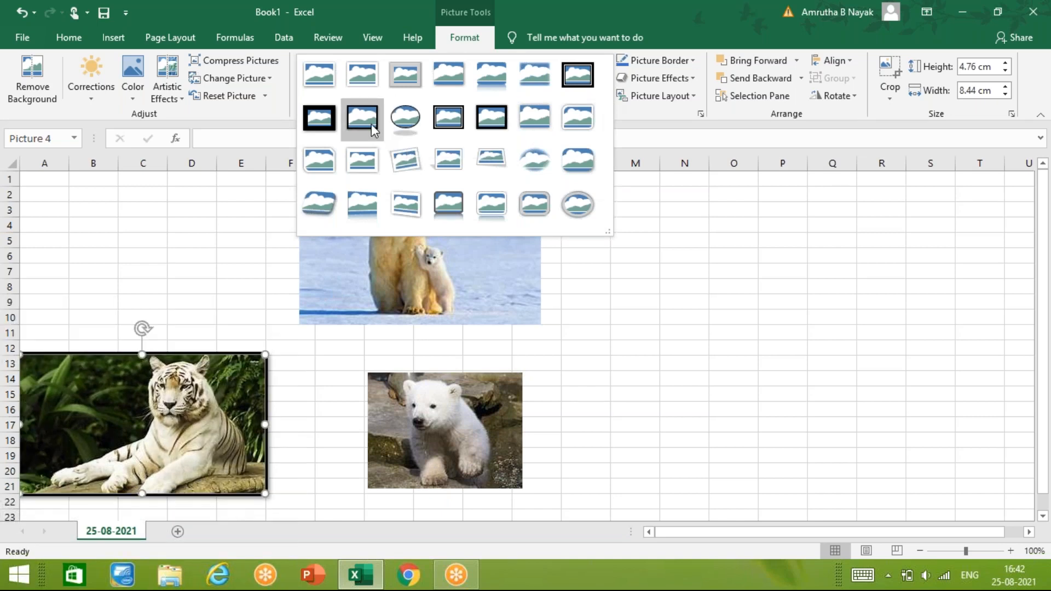
left_click(400, 126)
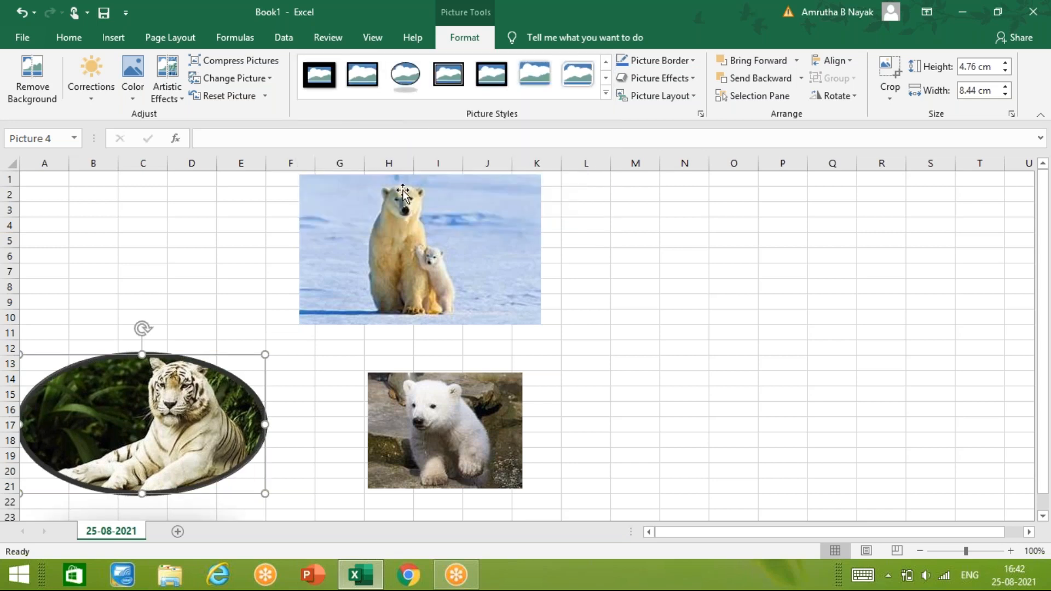
left_click(404, 254)
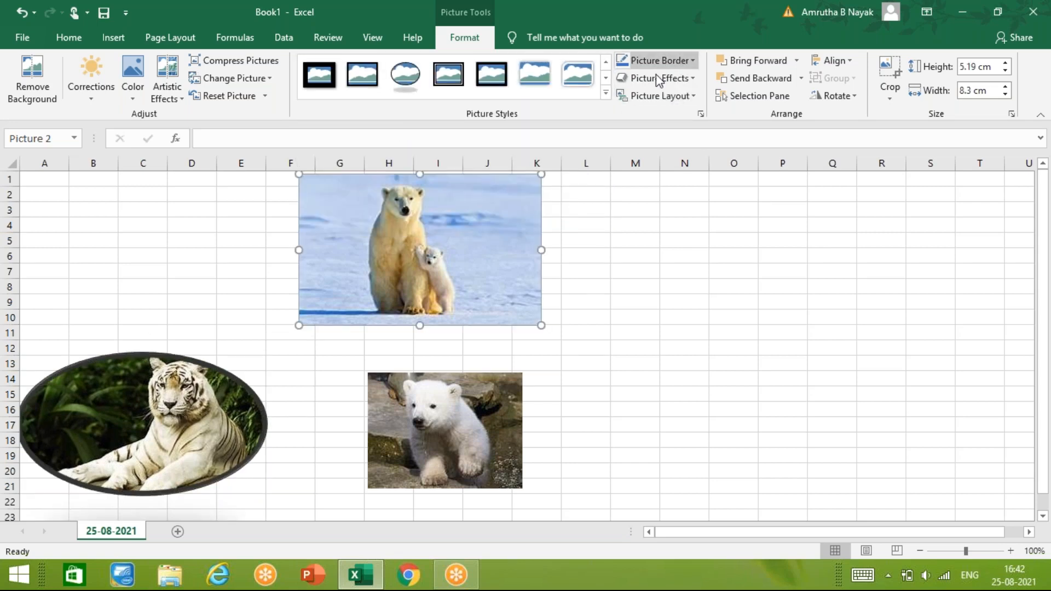
left_click(196, 417)
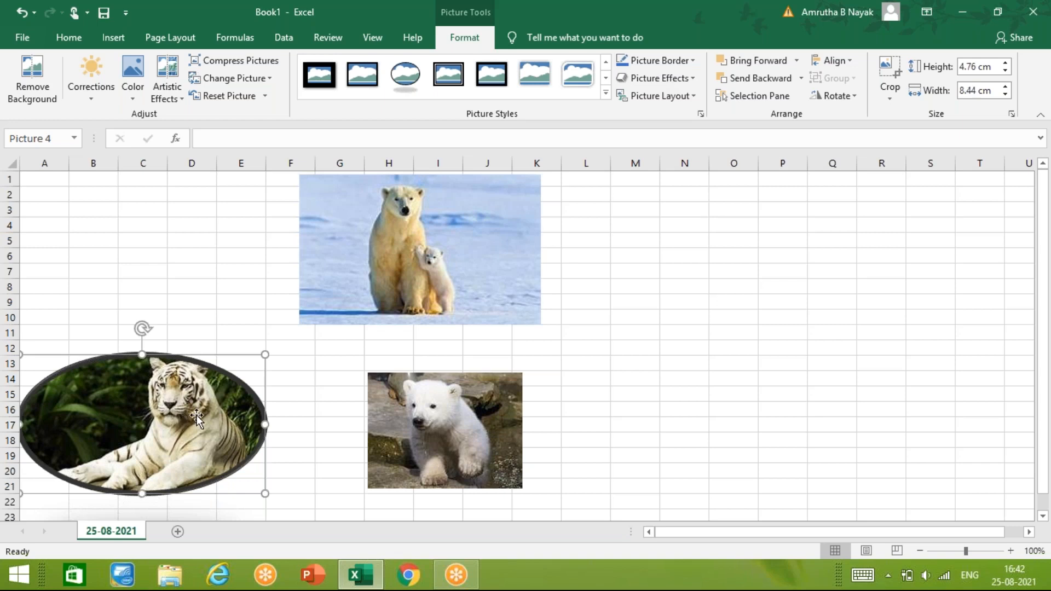
left_click(691, 62)
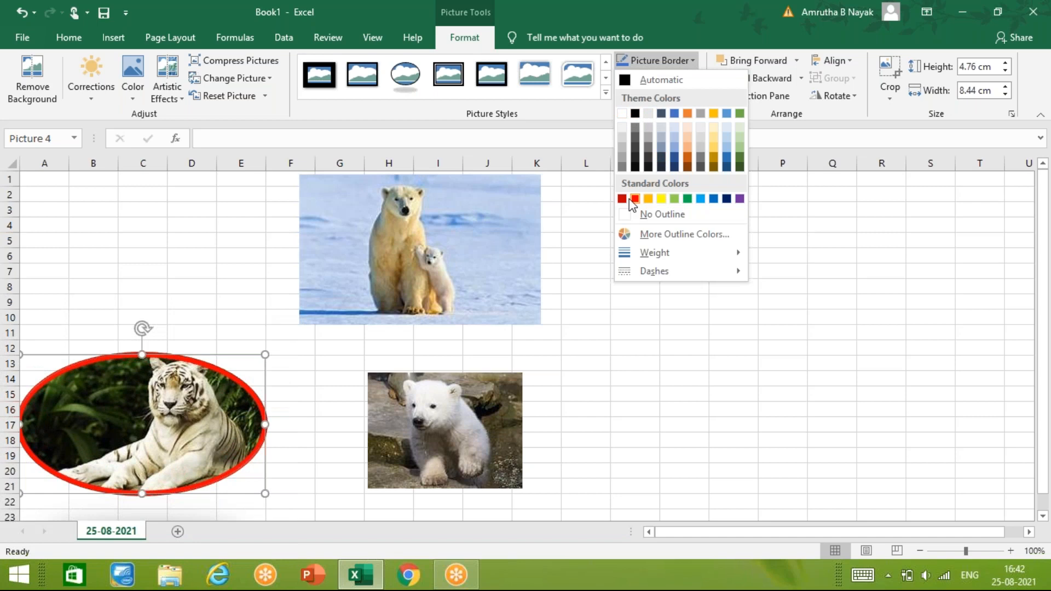
left_click(688, 127)
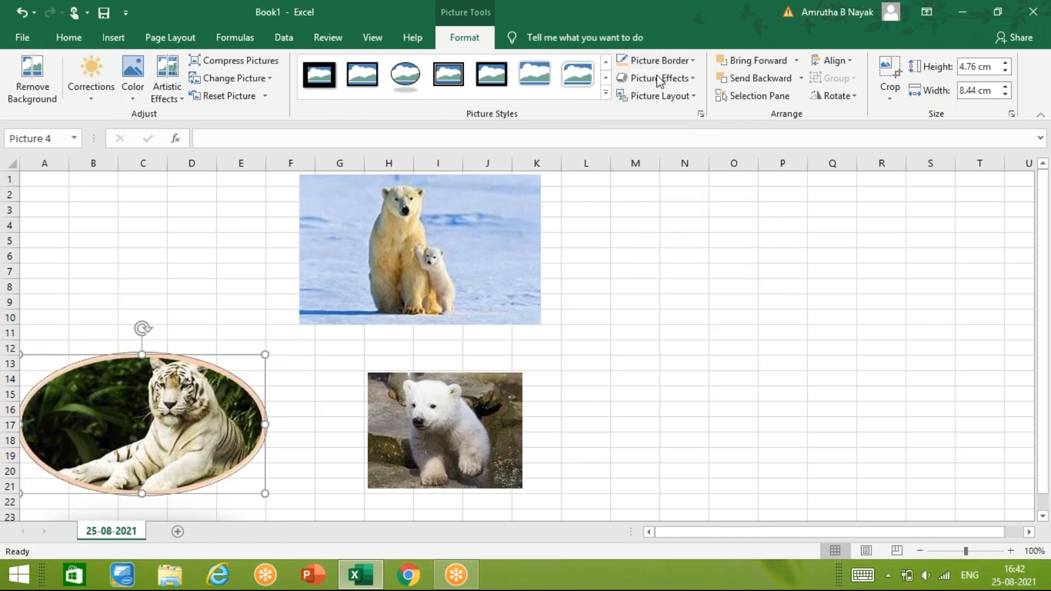
- Preview the shadow and bevel effects available for the tiger picture
left_click(688, 82)
mouse_move(678, 143)
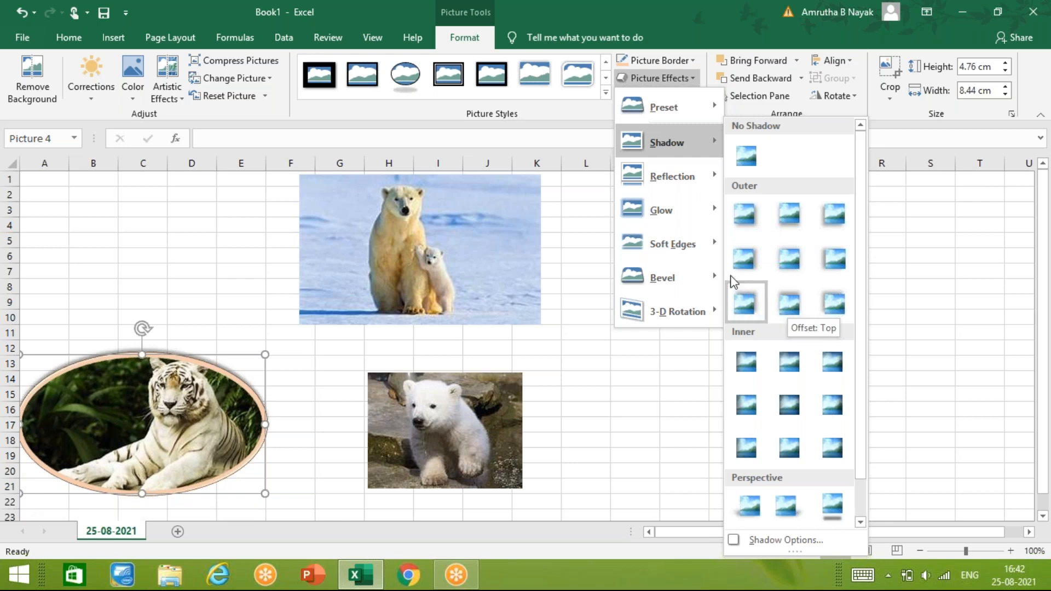
mouse_move(702, 273)
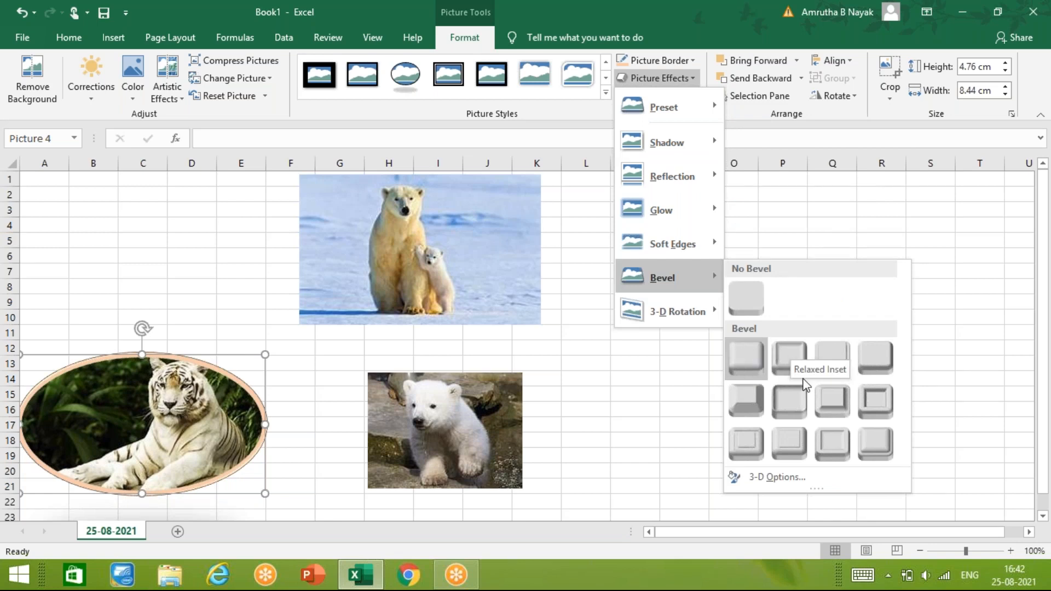
left_click(443, 181)
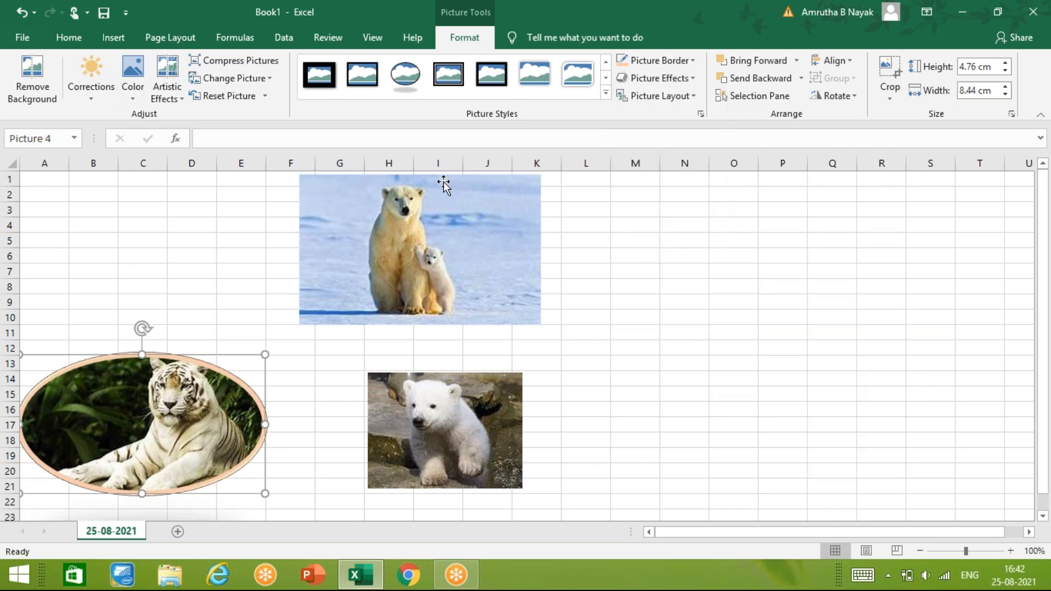
- Apply the Thick Matte, Black style to the polar bear picture and tilt it with a parallel 3-D rotation
left_click(443, 181)
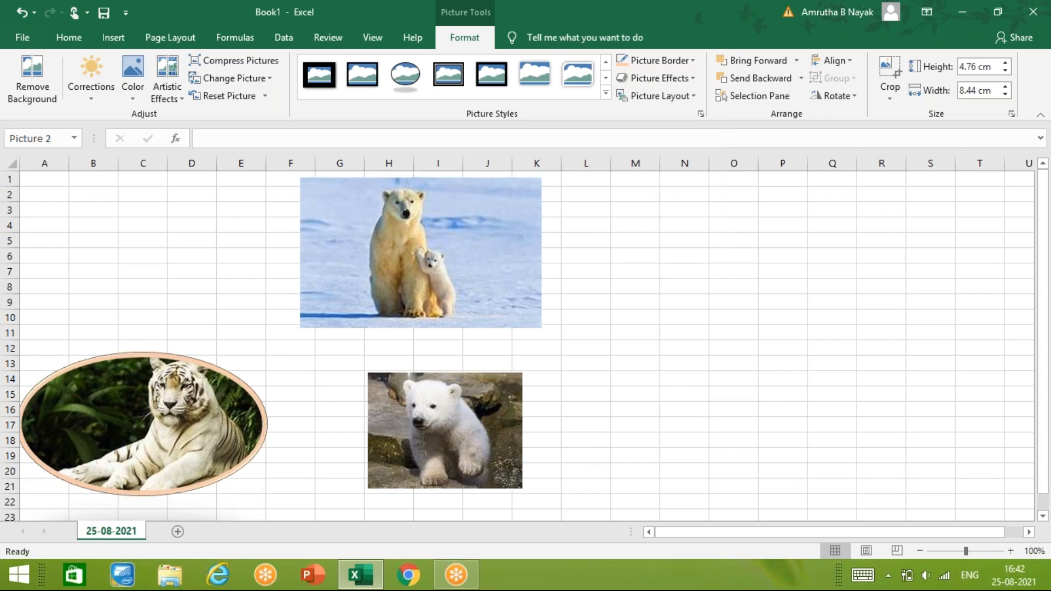
left_click(332, 81)
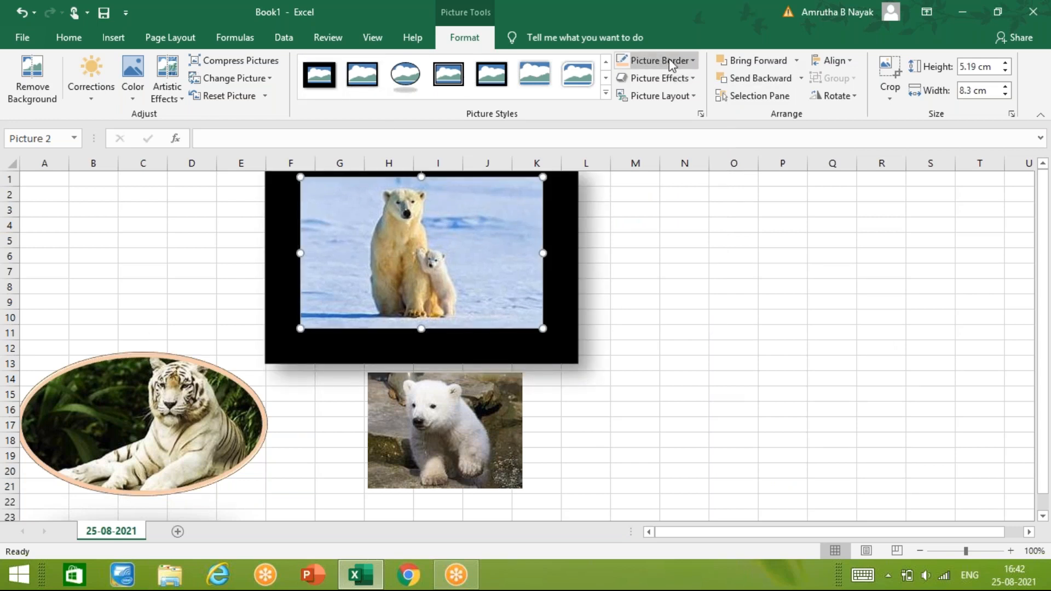
left_click(684, 78)
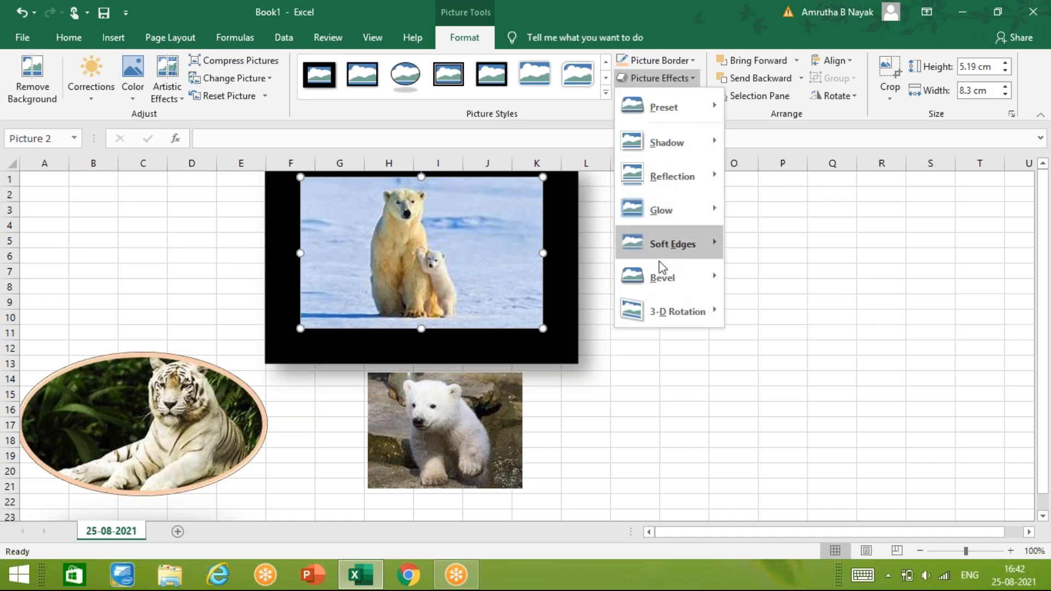
mouse_move(664, 278)
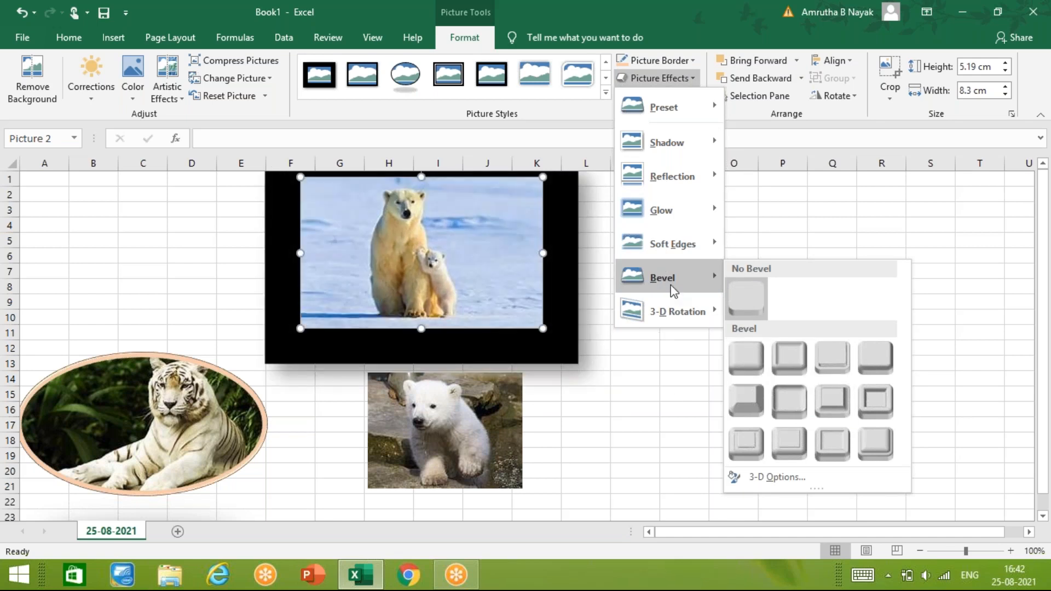
mouse_move(676, 321)
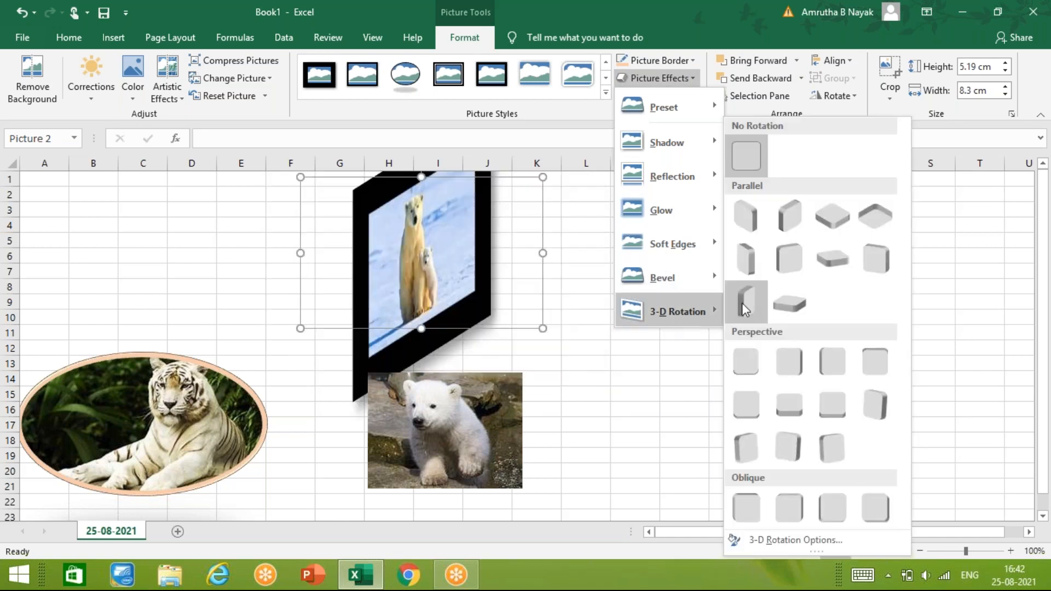
left_click(795, 210)
- Apply a strong soft edge variation to the rotated polar bear picture
left_click(684, 78)
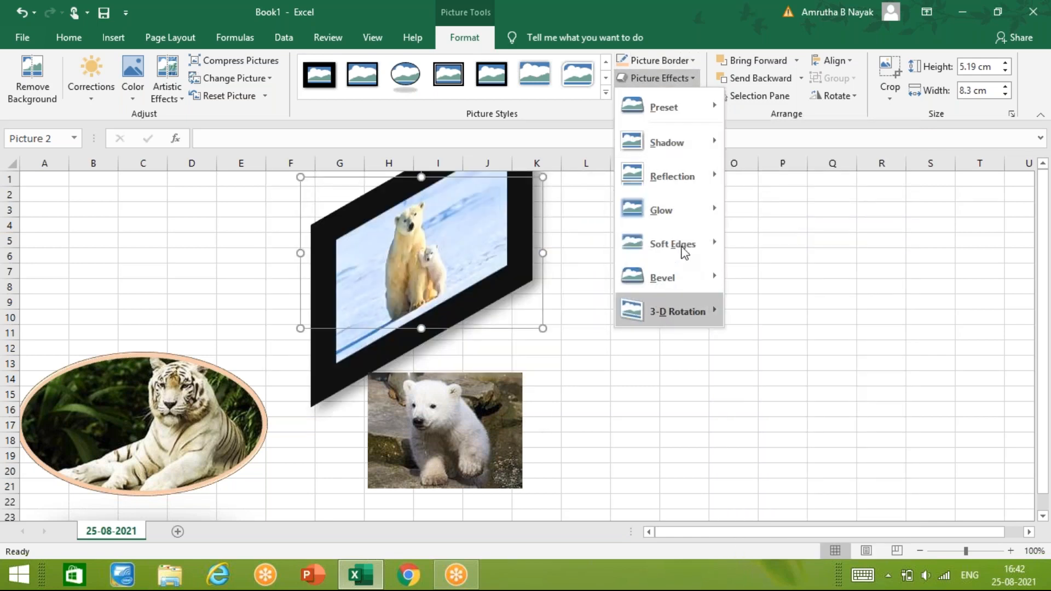
mouse_move(685, 241)
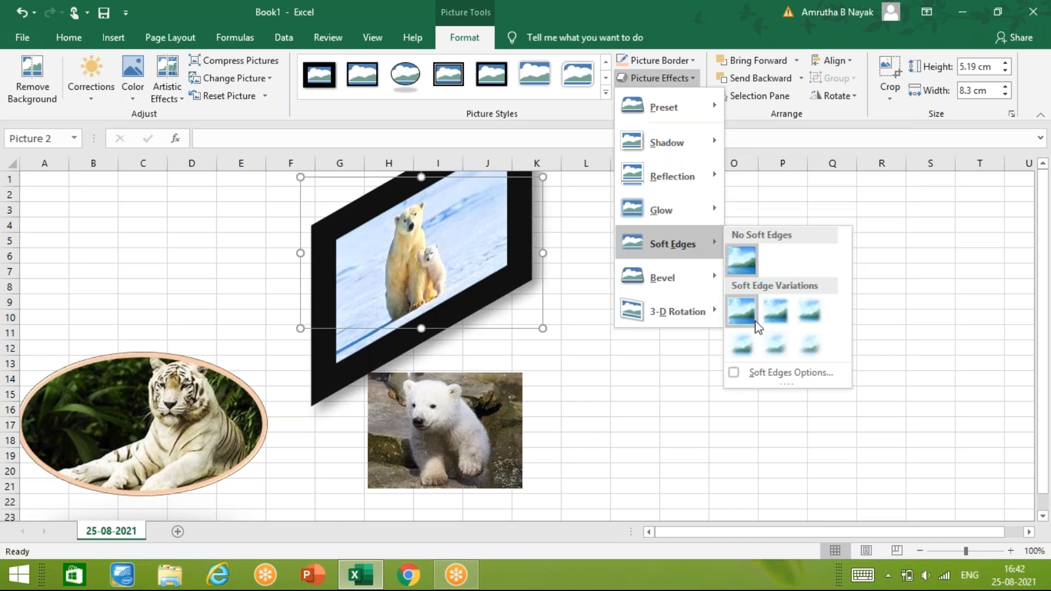
left_click(798, 348)
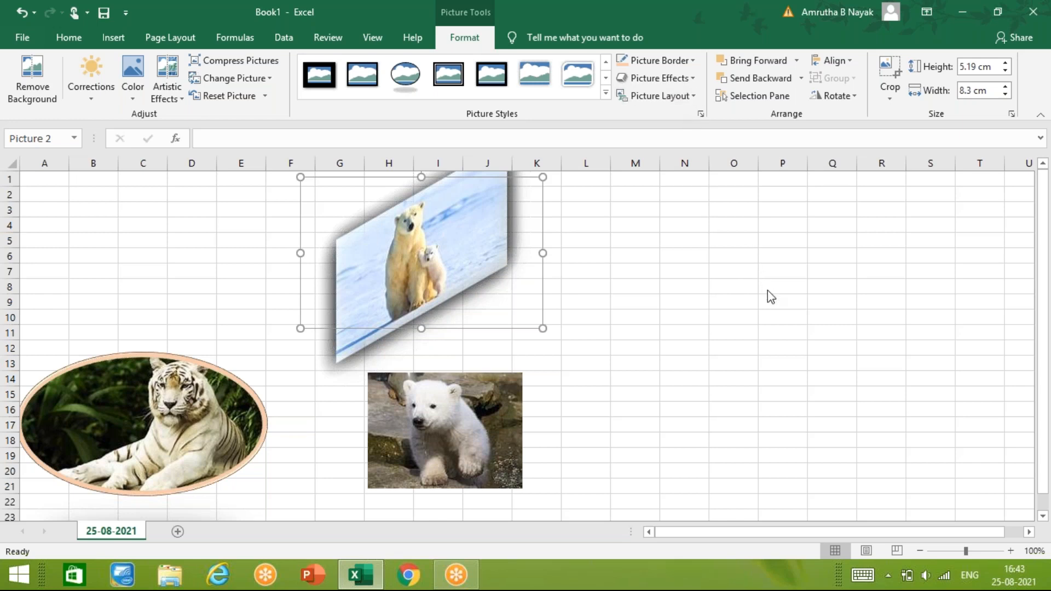
- Preview the picture layouts available for the polar bear picture without applying one
left_click(694, 97)
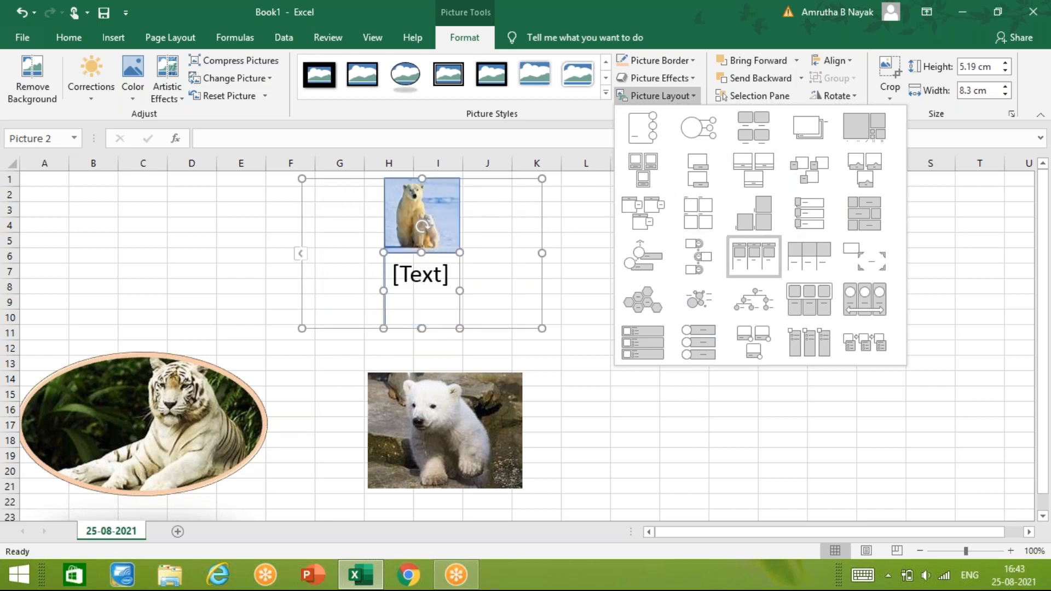
left_click(246, 241)
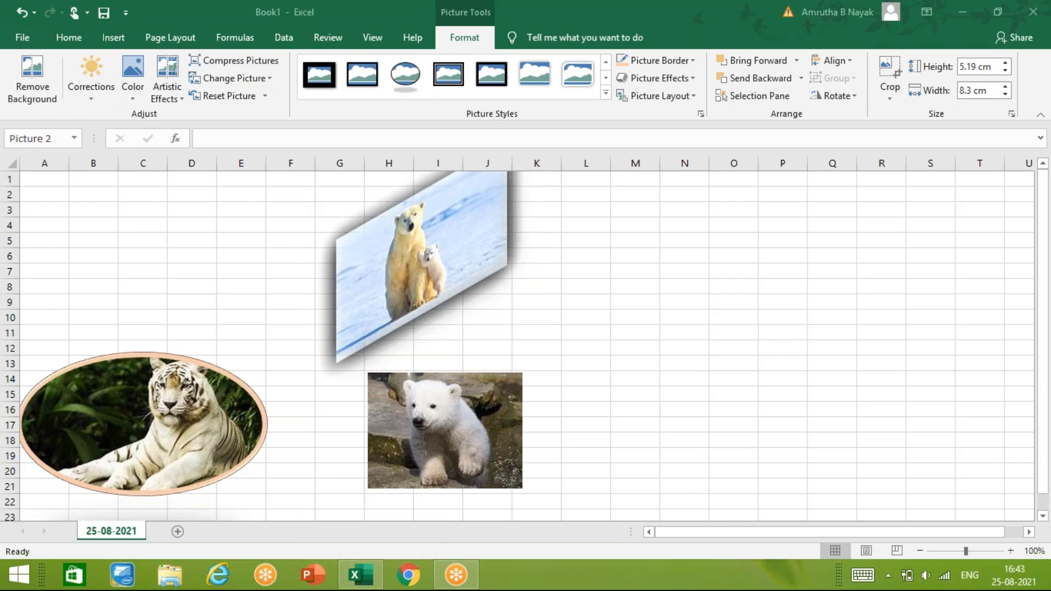
left_click(419, 256)
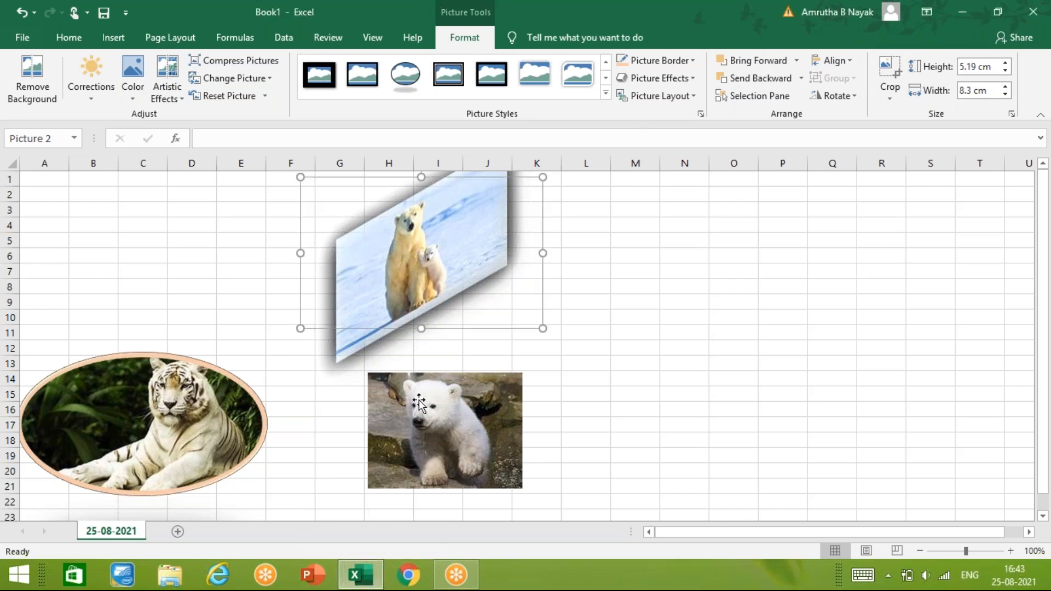
- Move the bear cub picture up so that it overlaps the polar bear picture
left_click_drag(420, 442, 421, 315)
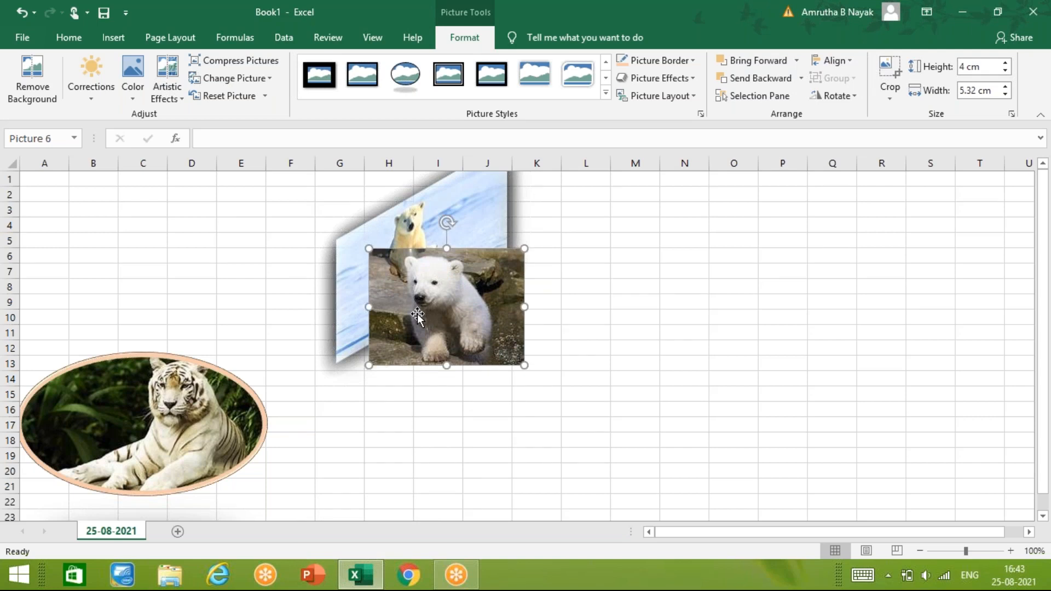
left_click(675, 337)
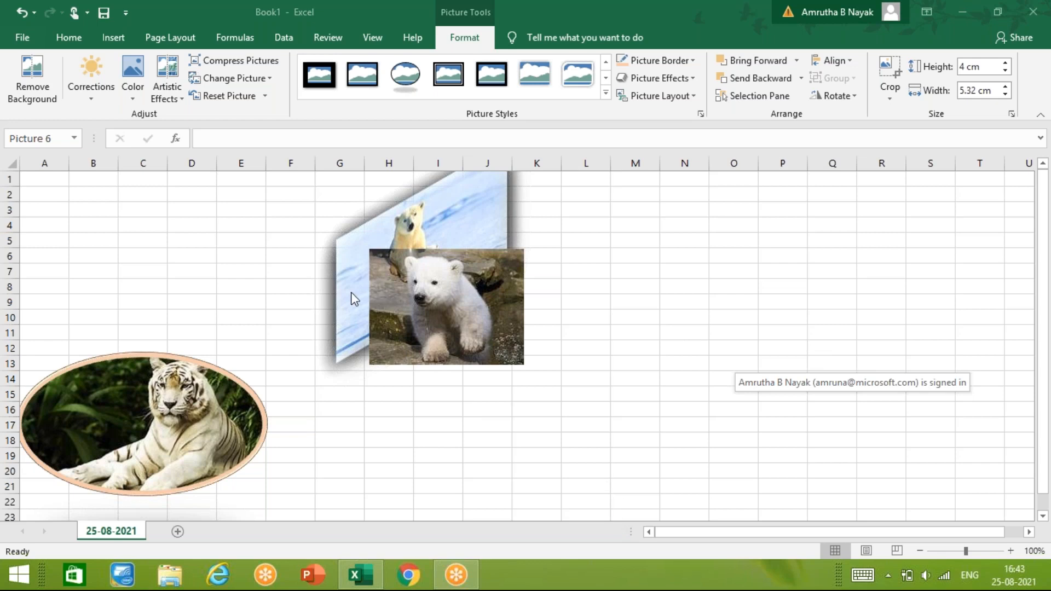
- Bring the polar bear picture forward over the bear cub picture and send it backward behind it, repeating the swap once
left_click(396, 217)
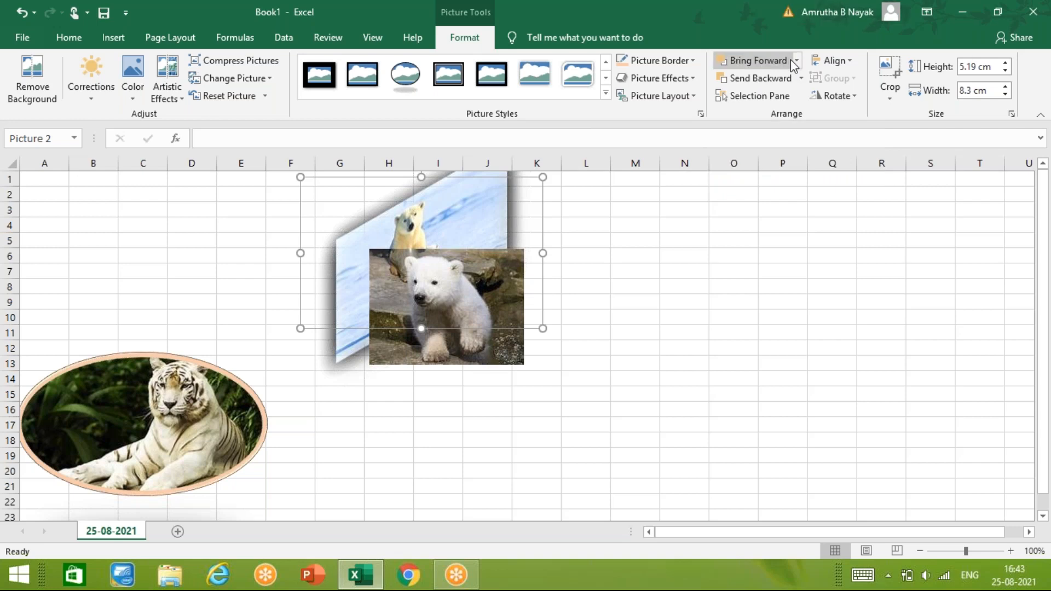
left_click(777, 63)
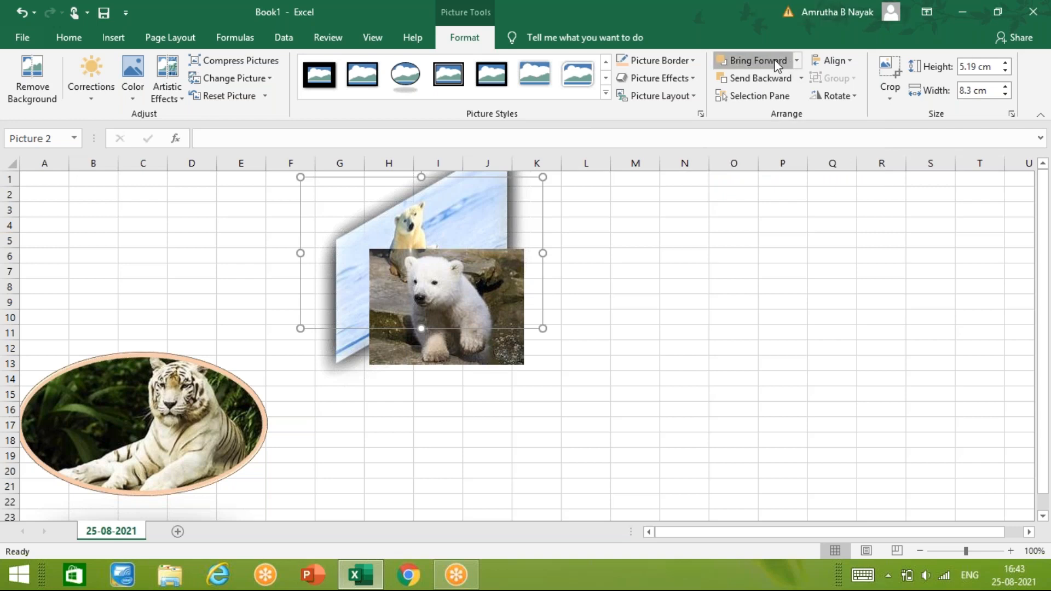
left_click(776, 63)
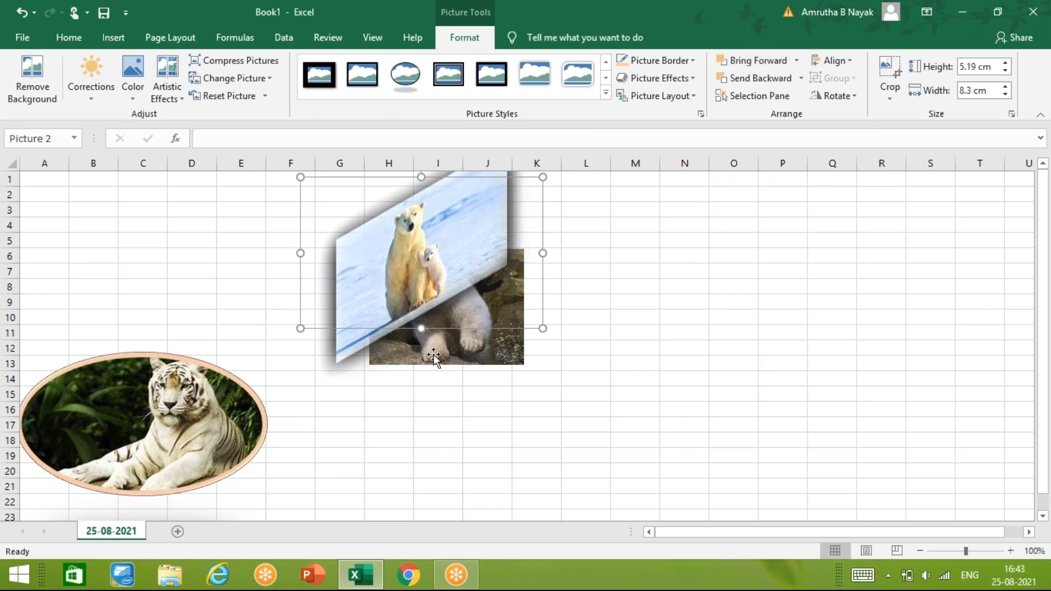
left_click(788, 79)
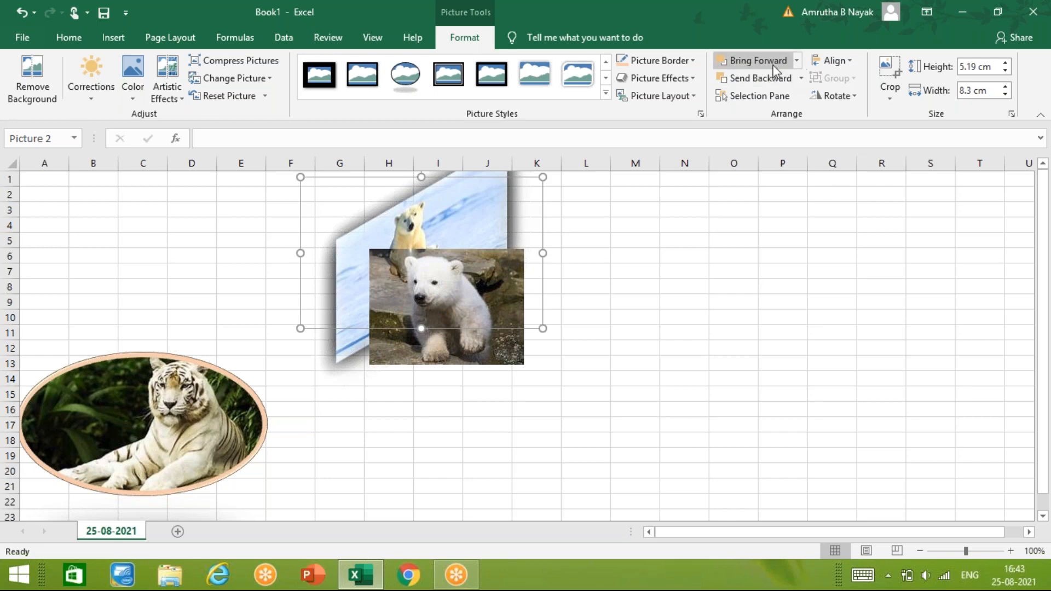
left_click(773, 62)
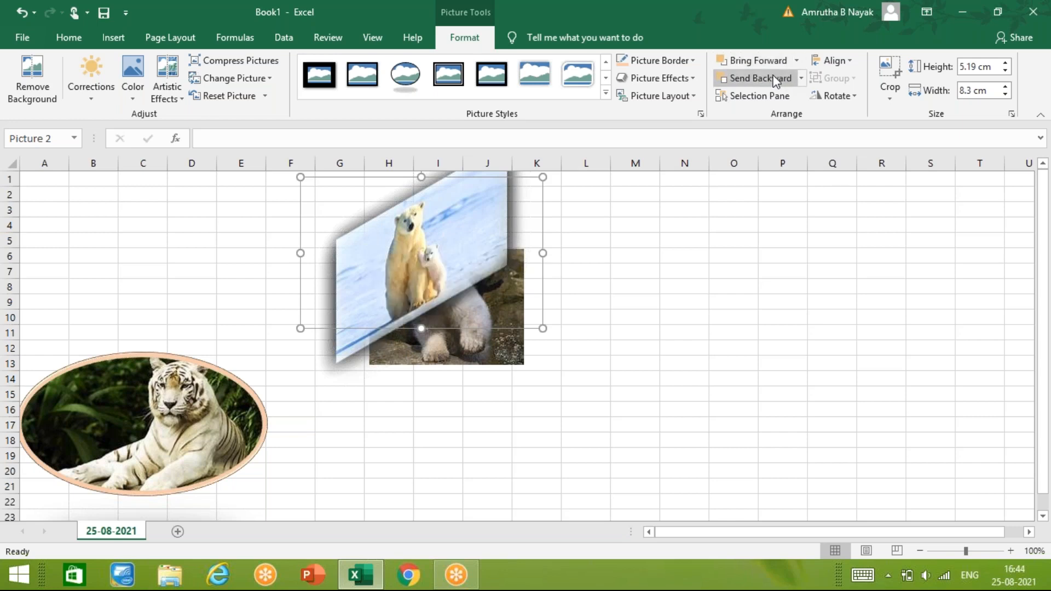
left_click(775, 80)
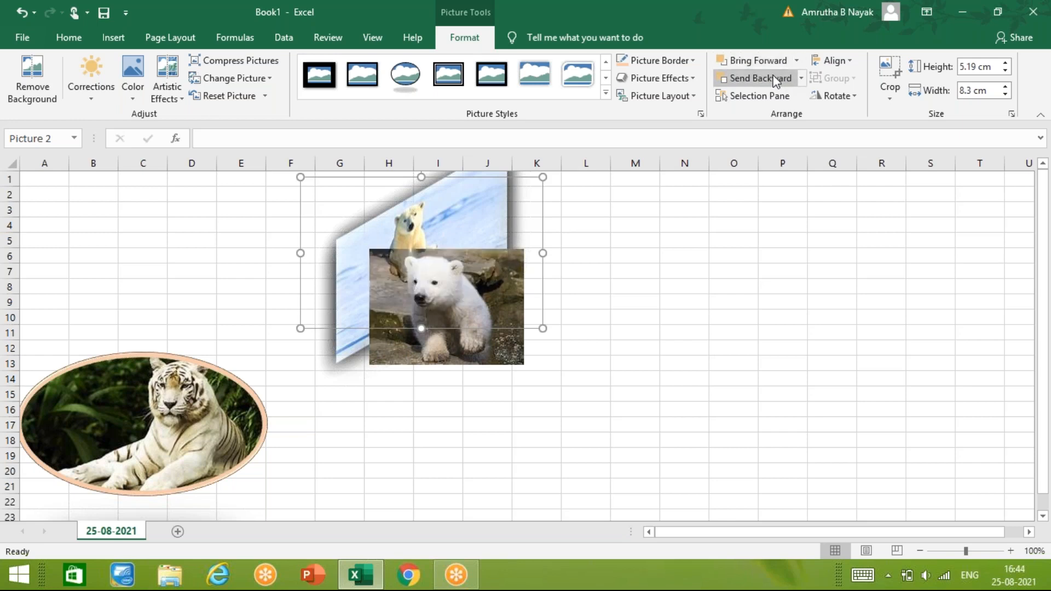
- Select the bear cub picture and open the Selection pane listing the sheet's pictures
left_click(389, 445)
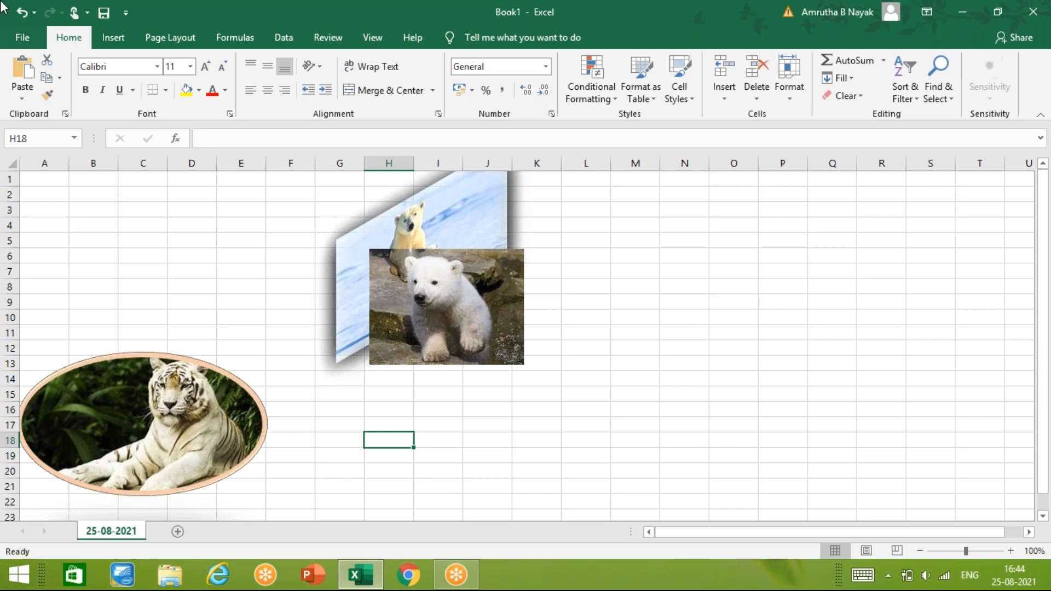
left_click(835, 327)
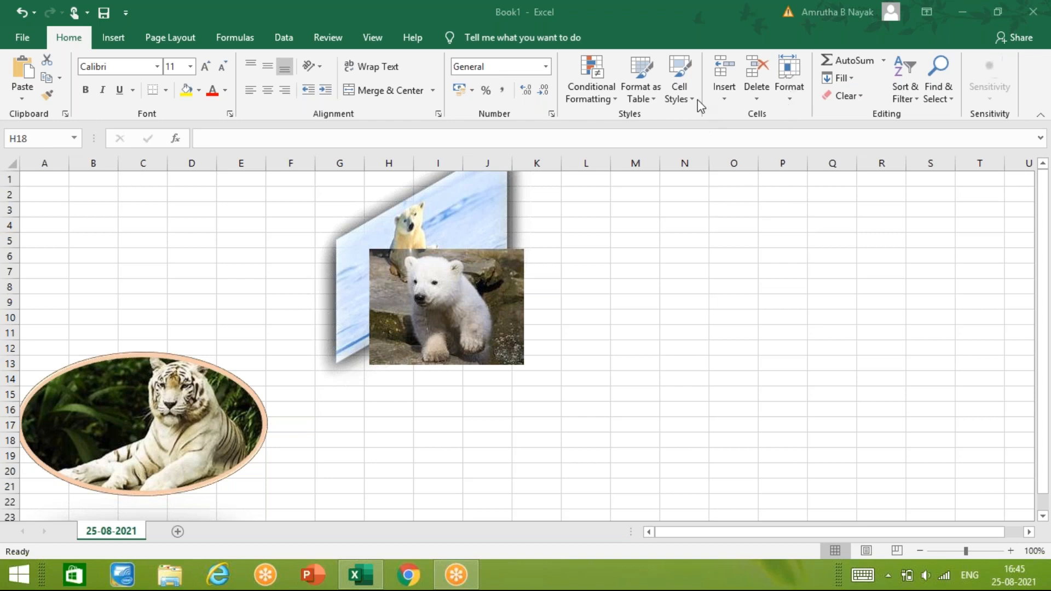
left_click(433, 280)
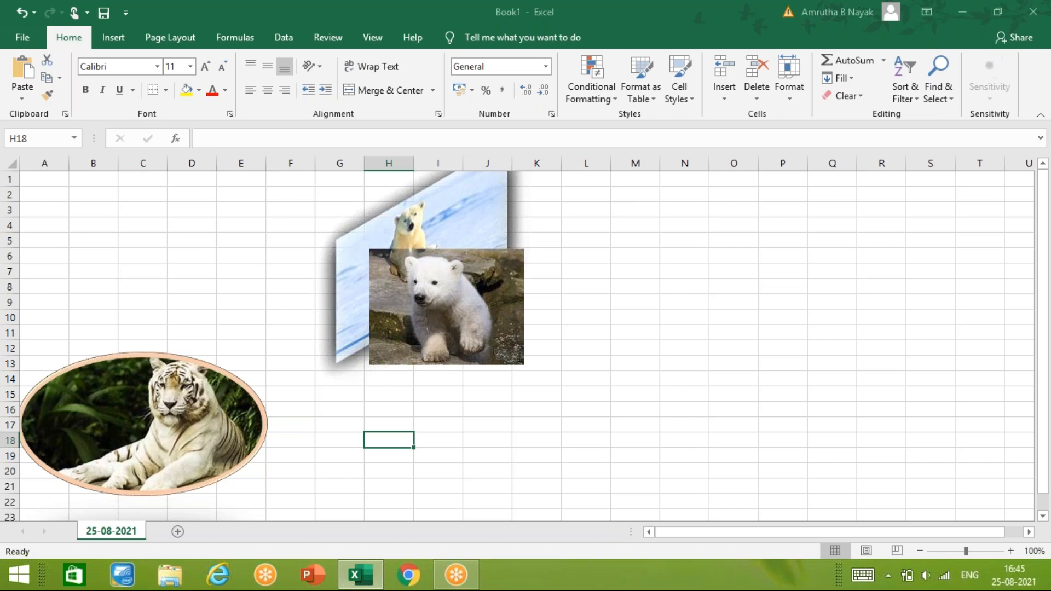
left_click(438, 339)
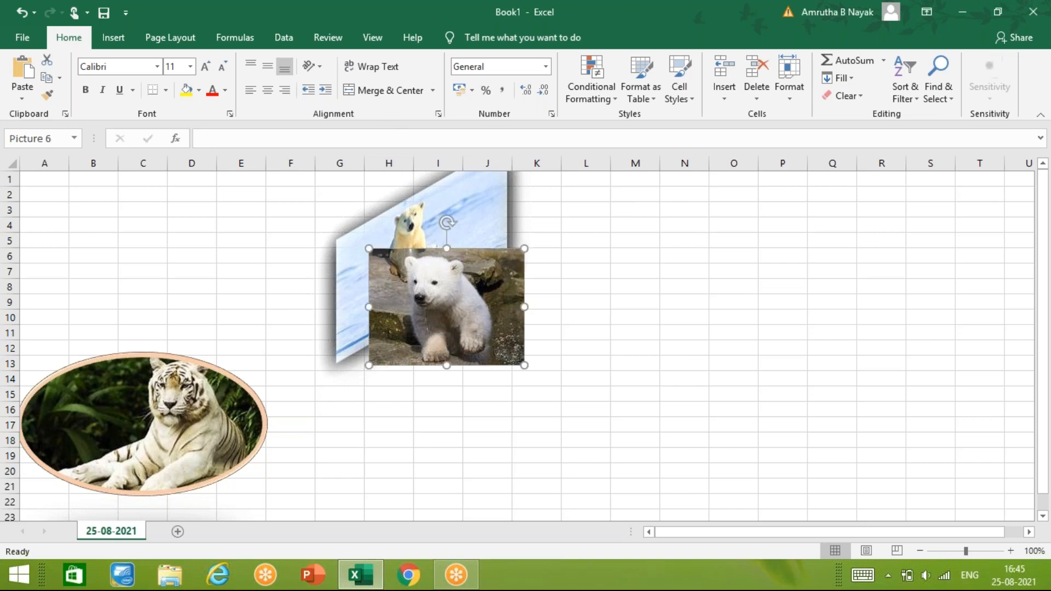
left_click(465, 39)
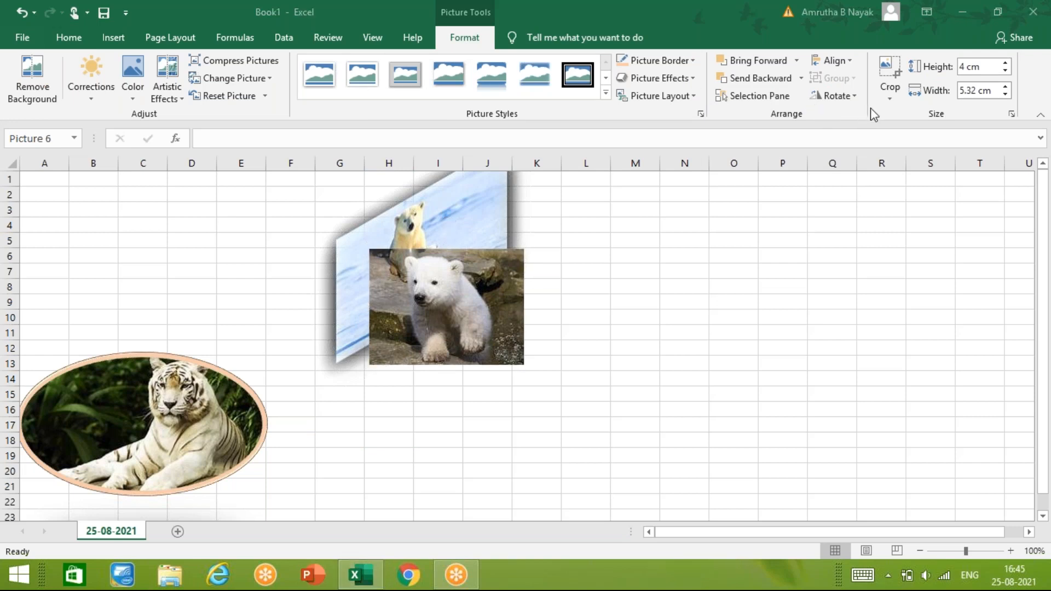
left_click(764, 101)
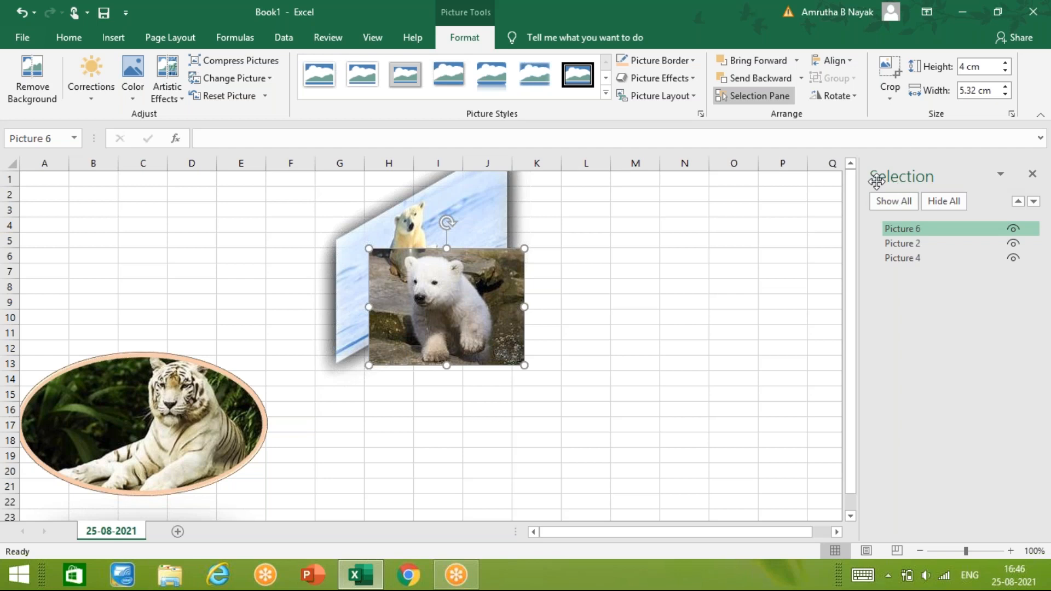
- Hide all pictures and show them again, both all at once and individually for Picture 6, Picture 2 and Picture 4
left_click(934, 200)
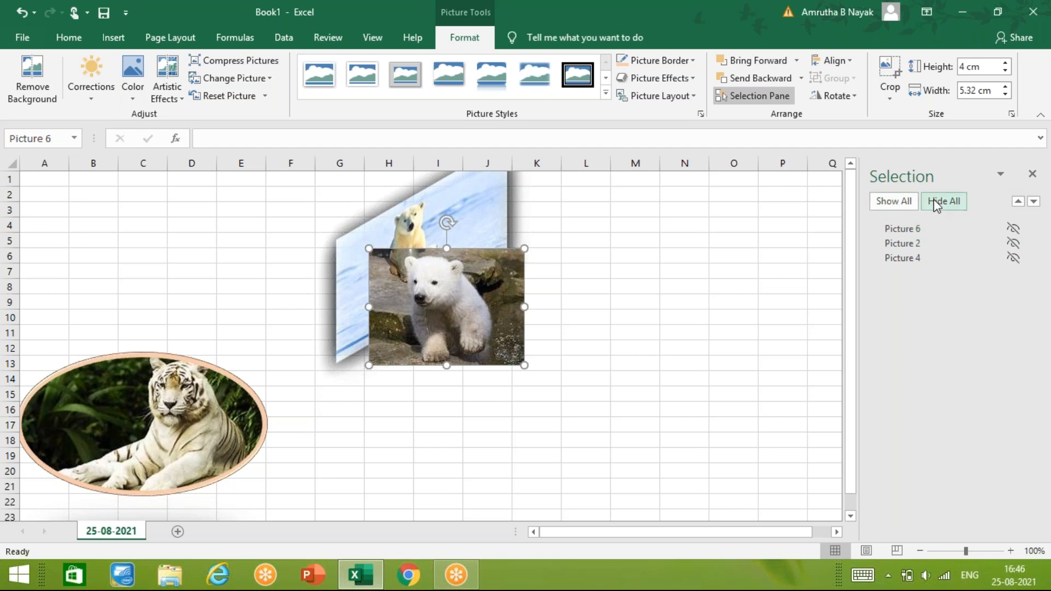
left_click(901, 203)
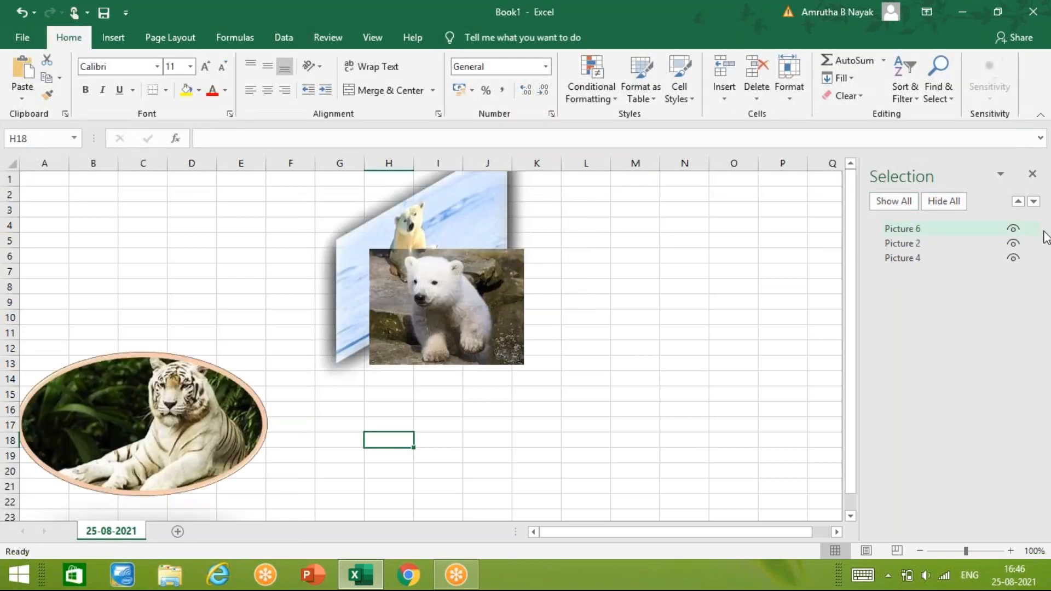
left_click(1012, 231)
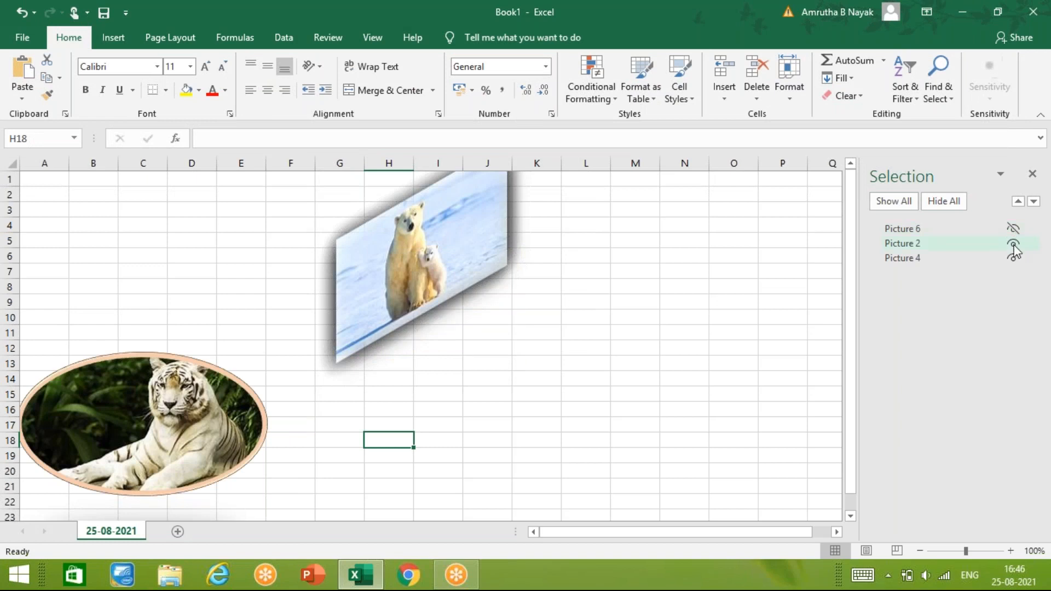
left_click(1014, 244)
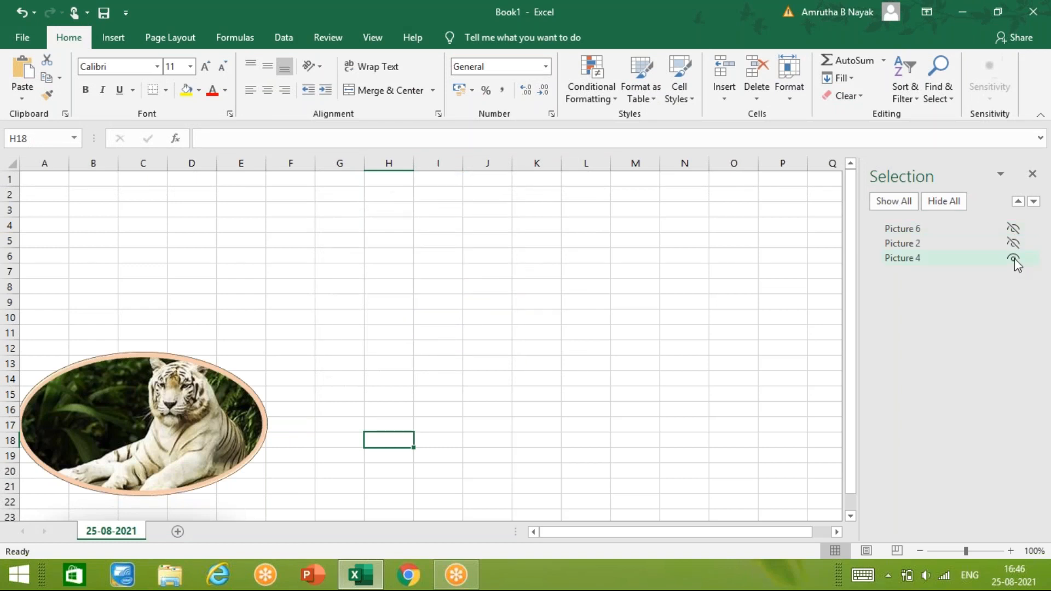
left_click(1014, 258)
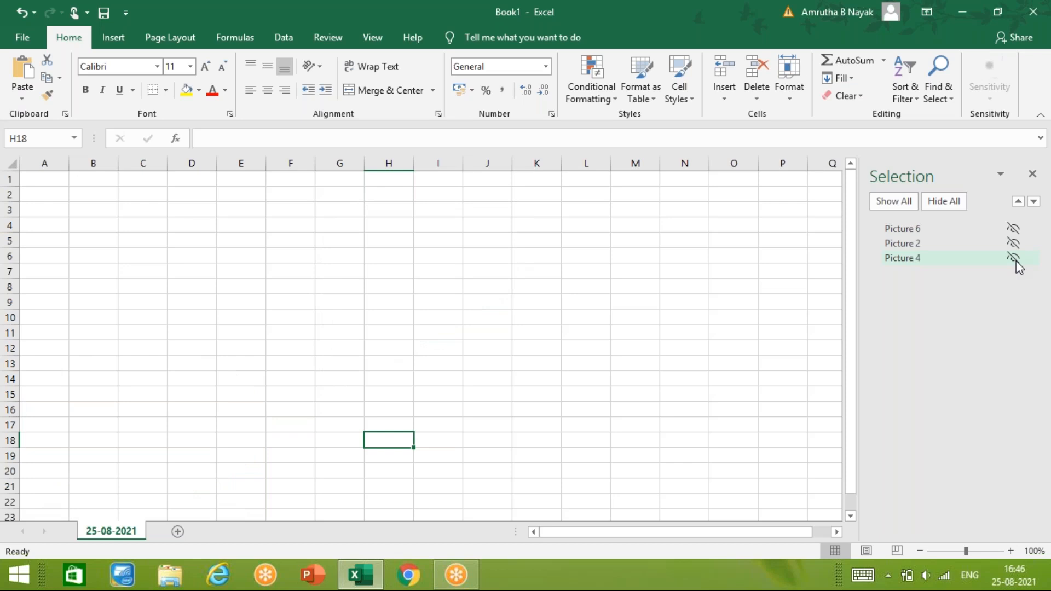
left_click(1014, 259)
left_click(1013, 248)
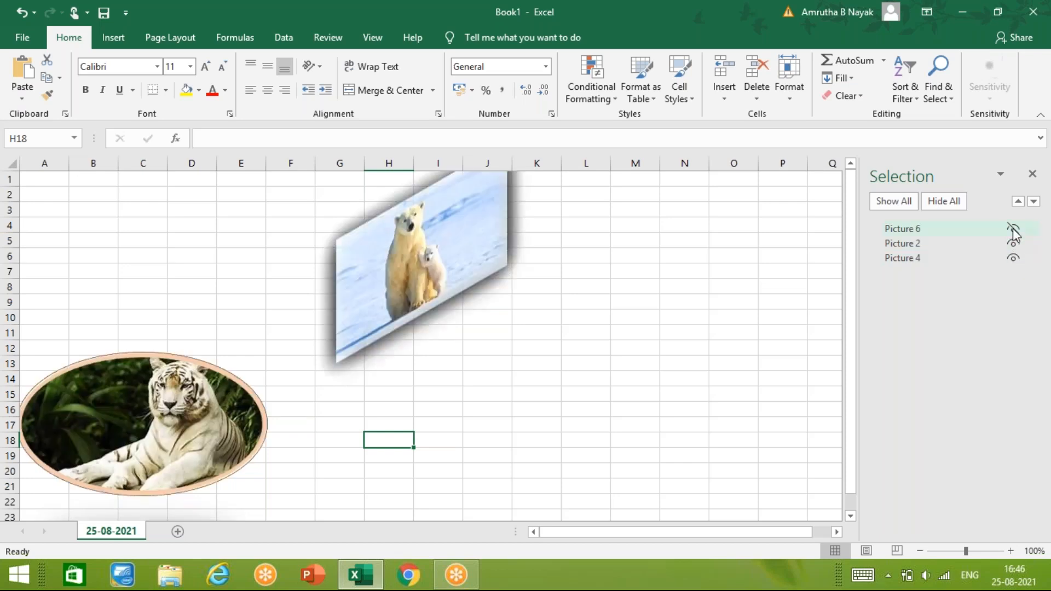
left_click(1013, 229)
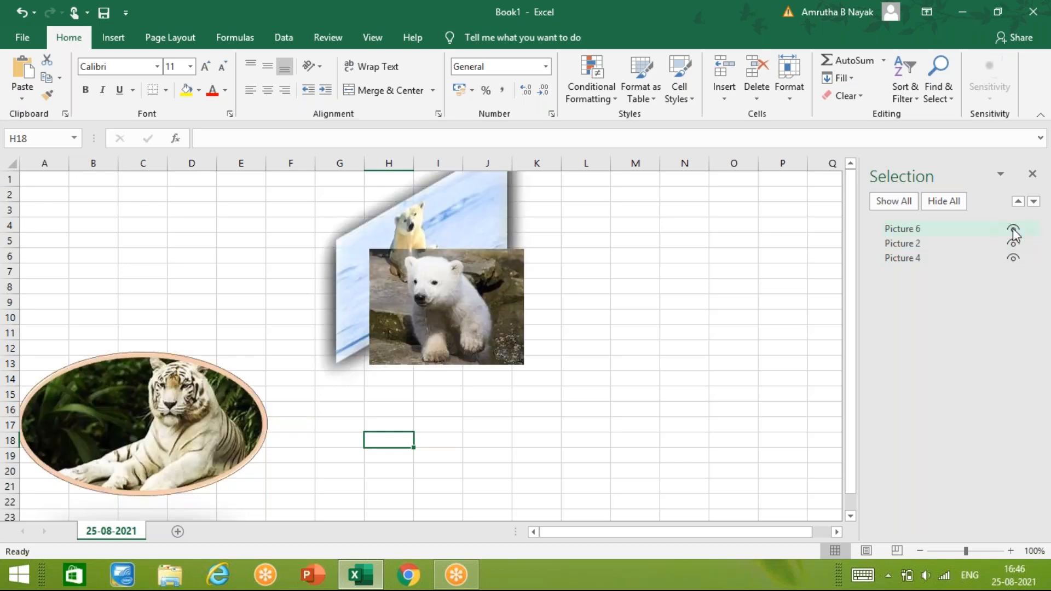
left_click(452, 343)
left_click(485, 41)
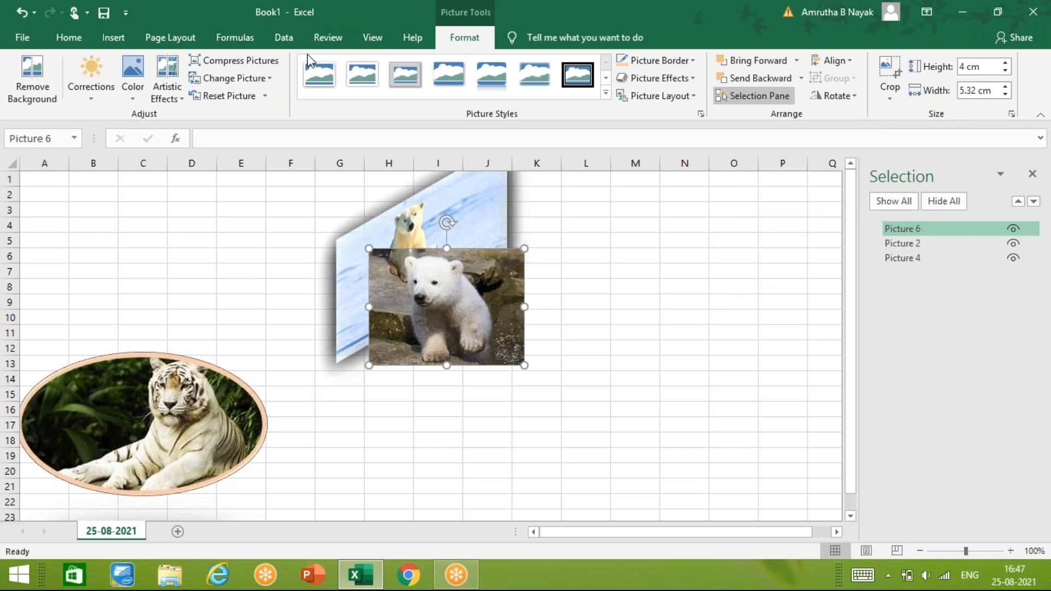
left_click(162, 44)
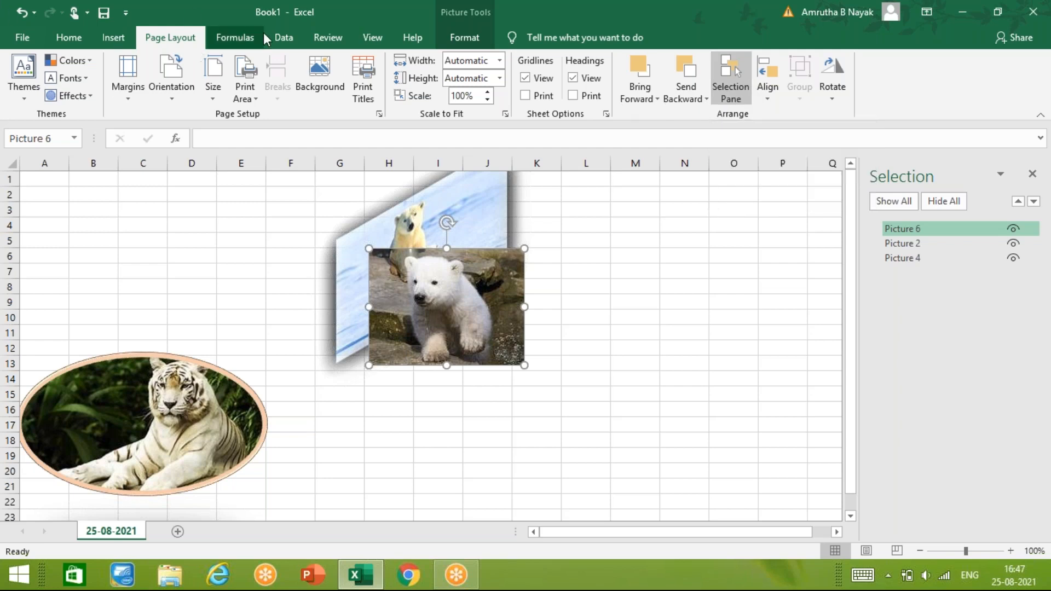
left_click(120, 42)
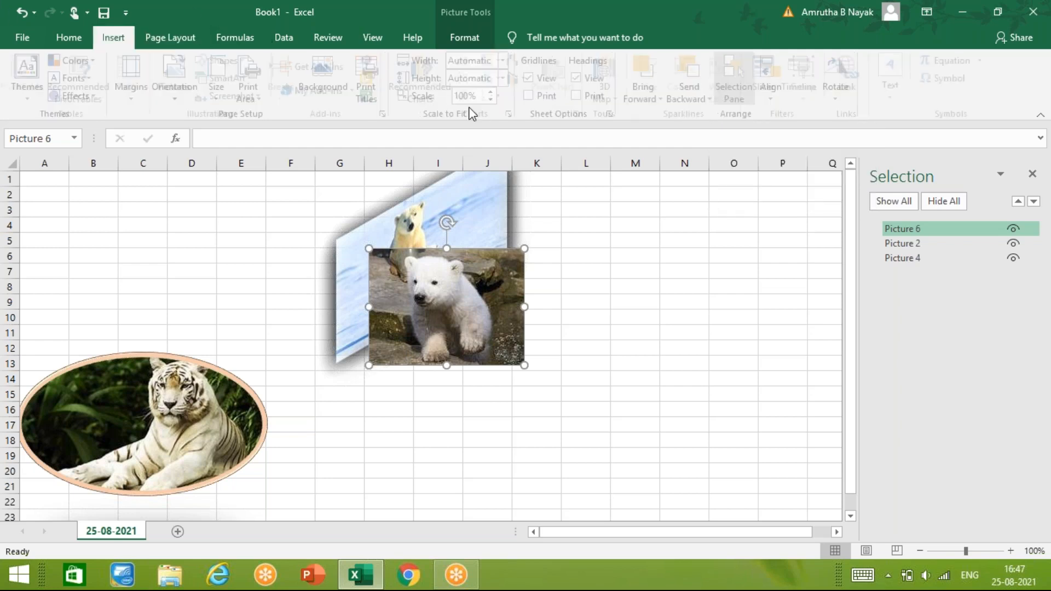
left_click(457, 37)
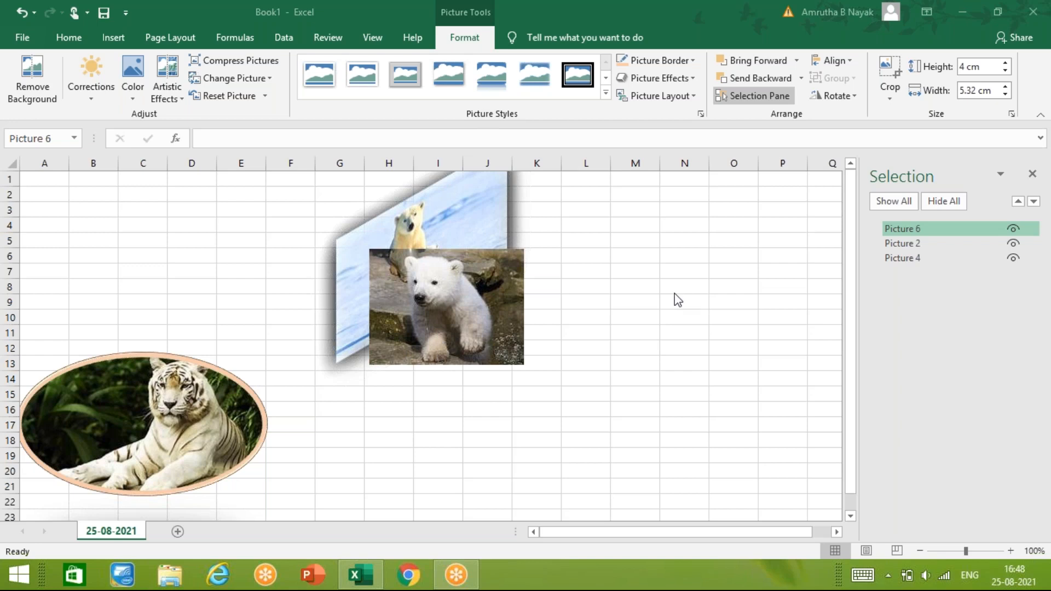
- Remove the bear cub picture's background, marking the rock areas beside the cub to keep, and keep the changes
left_click(1036, 177)
left_click(423, 302)
left_click(25, 100)
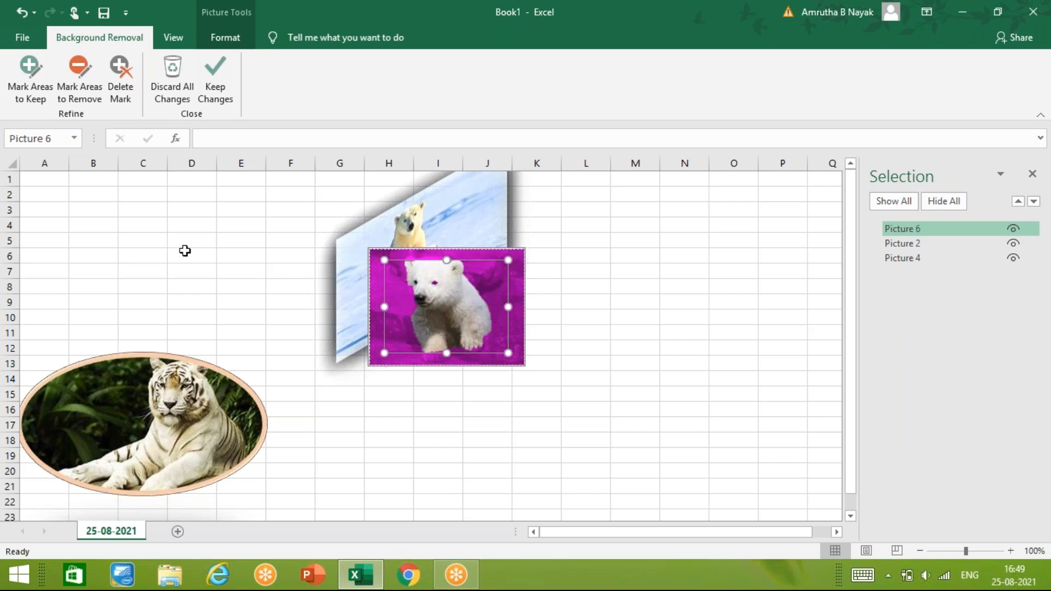
left_click(27, 77)
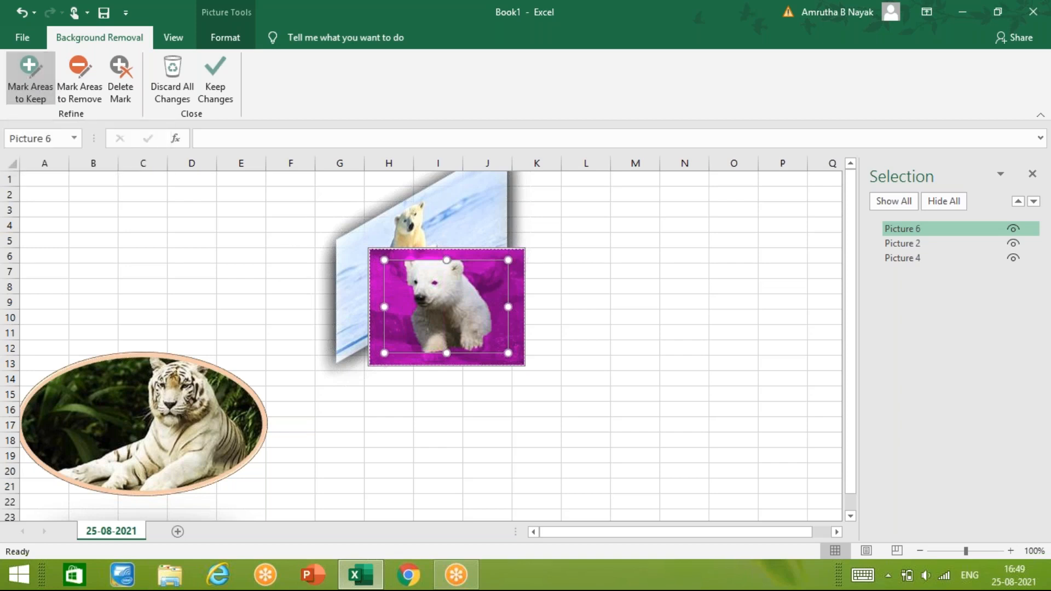
mouse_move(412, 281)
left_mouse_down()
mouse_move(392, 262)
mouse_move(362, 264)
mouse_move(374, 268)
left_mouse_up()
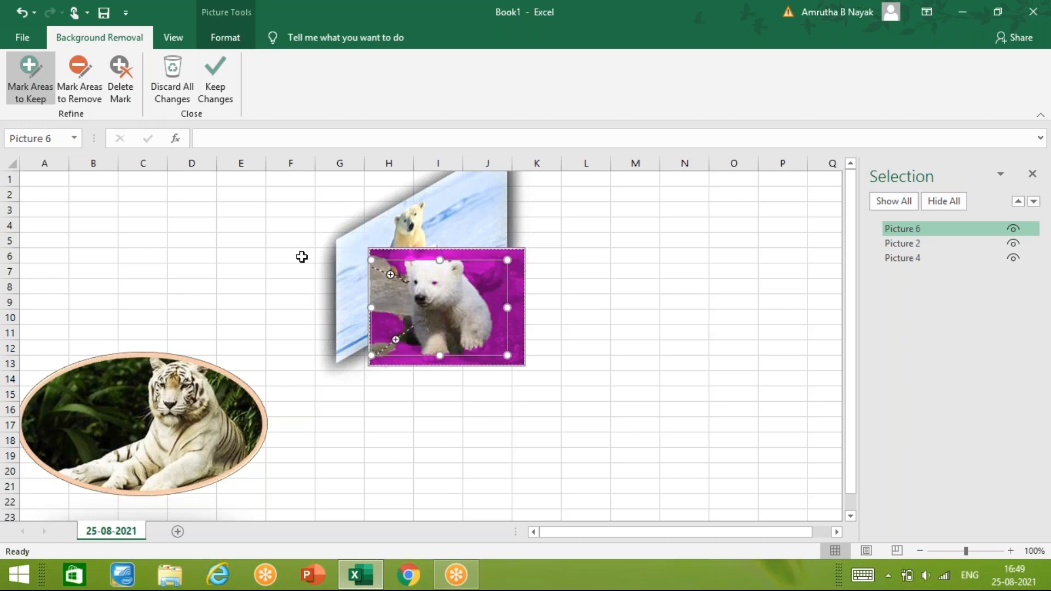
left_click(212, 84)
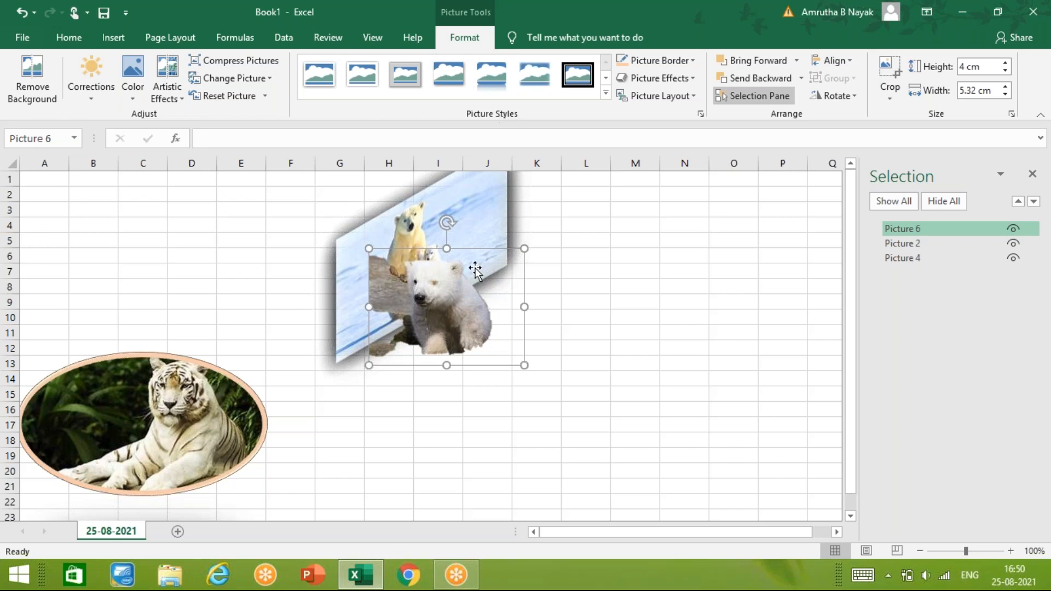
- Preview the 3-D rotation effects on the polar bear picture without applying one
left_click(464, 198)
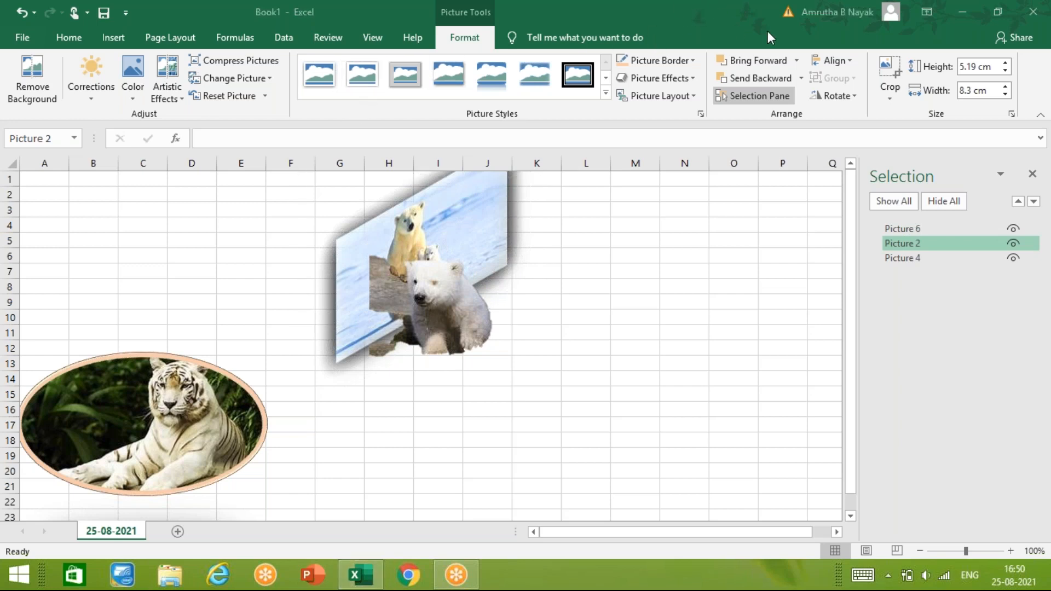
left_click(691, 79)
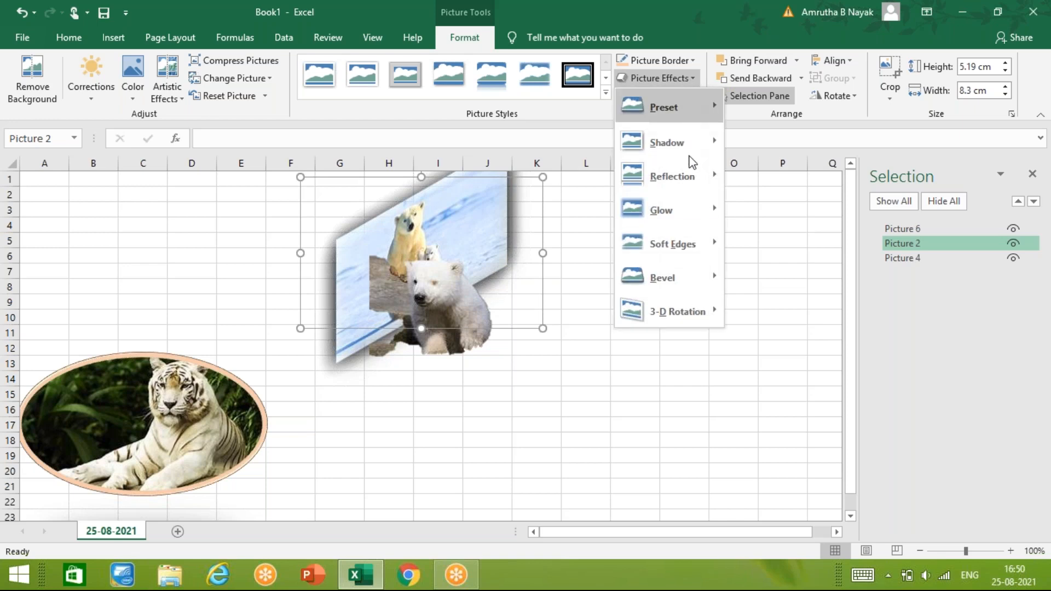
mouse_move(688, 323)
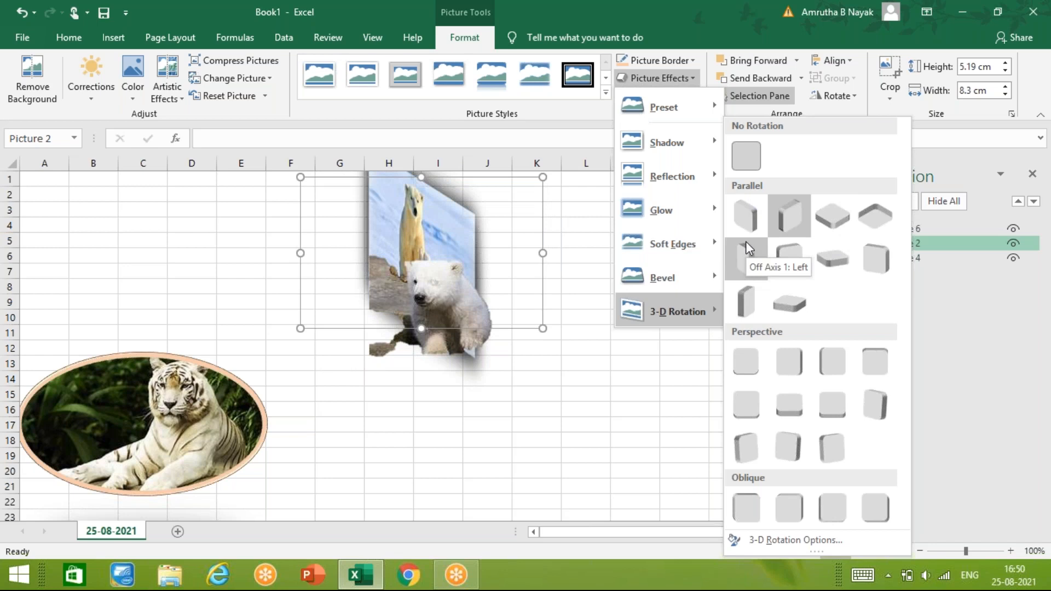
left_click(578, 422)
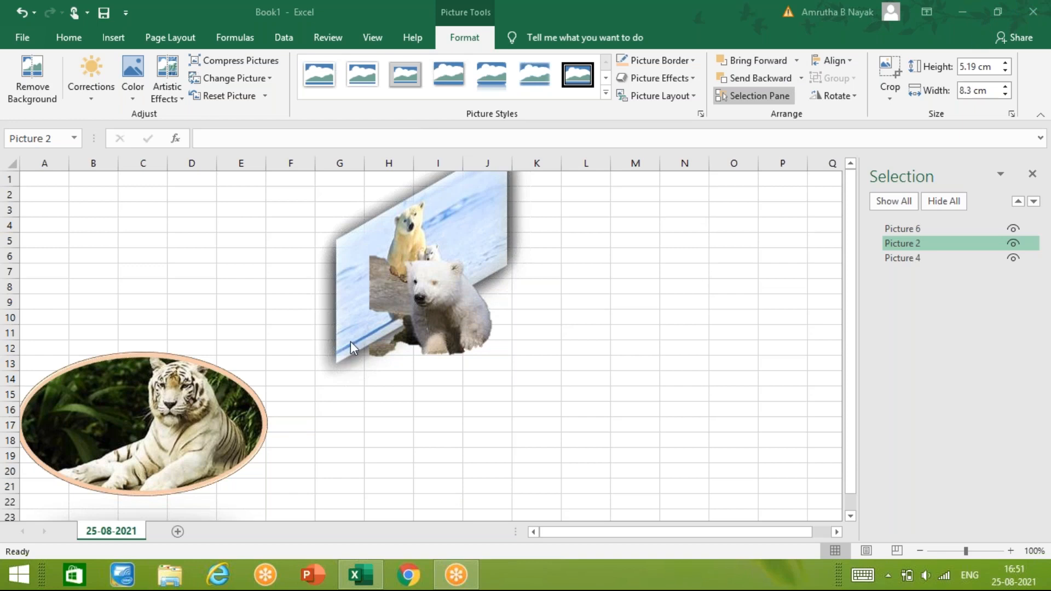
- Move the polar bear picture clear of the bear cub to about columns L to O and preview its rotation options
left_click(441, 312)
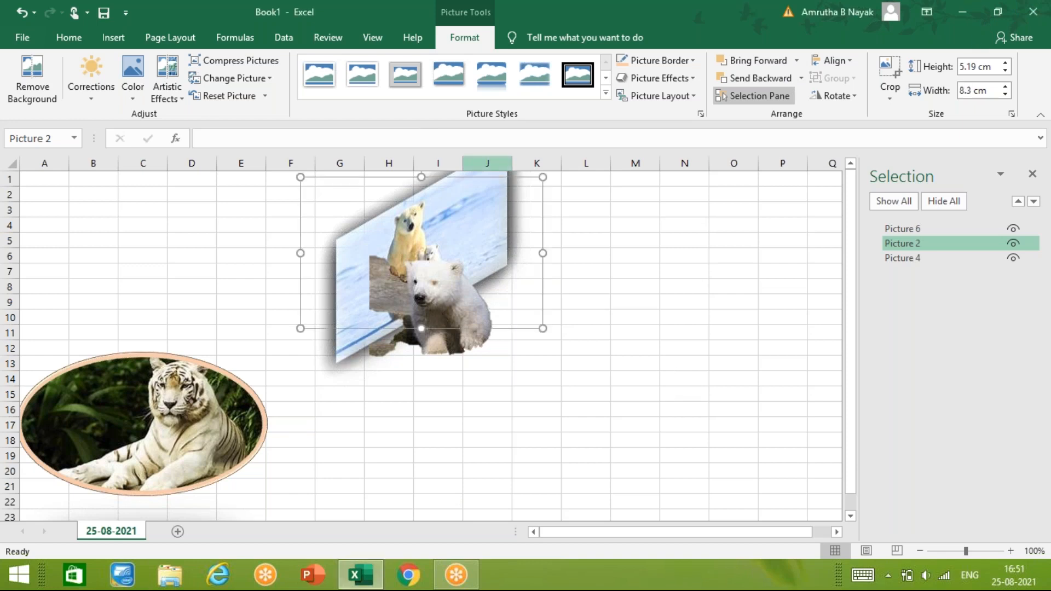
left_click_drag(486, 228, 708, 264)
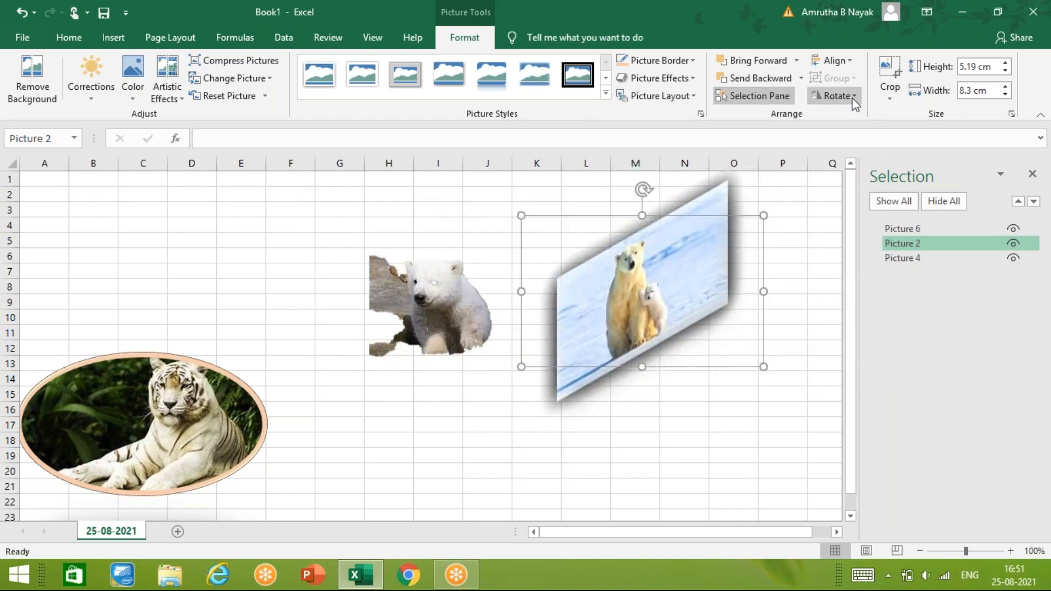
left_click(836, 97)
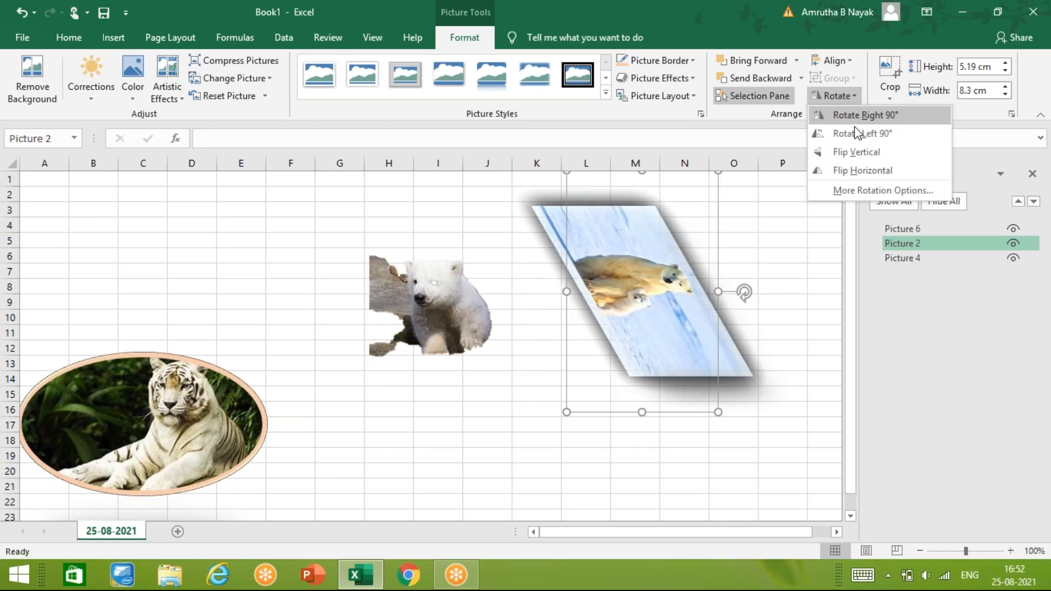
left_click(501, 508)
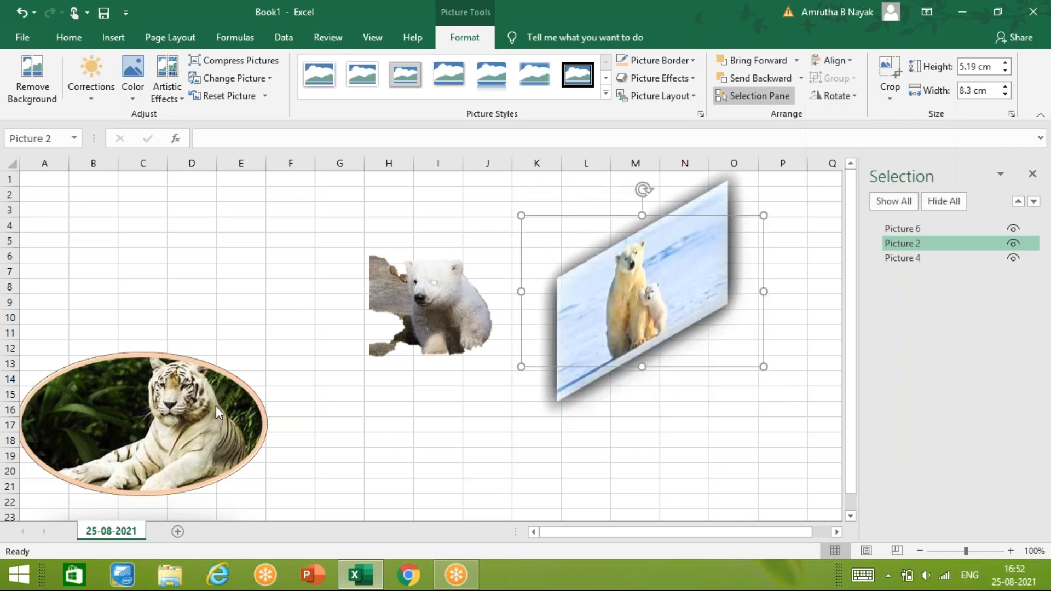
- Move the polar bear picture back behind the cub and the tiger picture below them, and close the Selection pane
left_click_drag(100, 418, 477, 427)
left_click_drag(675, 305, 547, 206)
left_click(605, 434)
left_click_drag(605, 434, 660, 435)
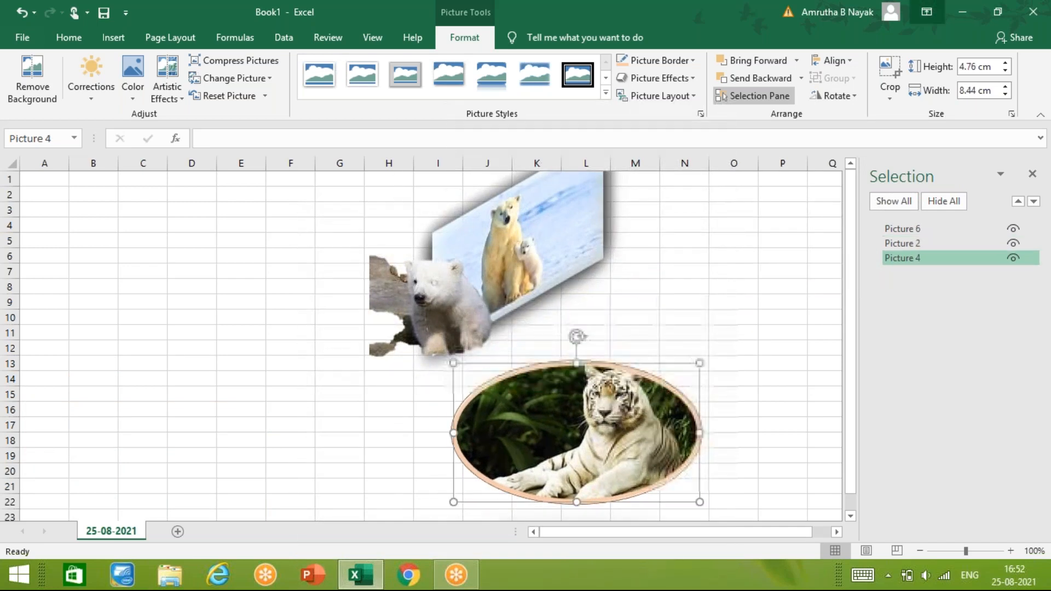
left_click(1031, 176)
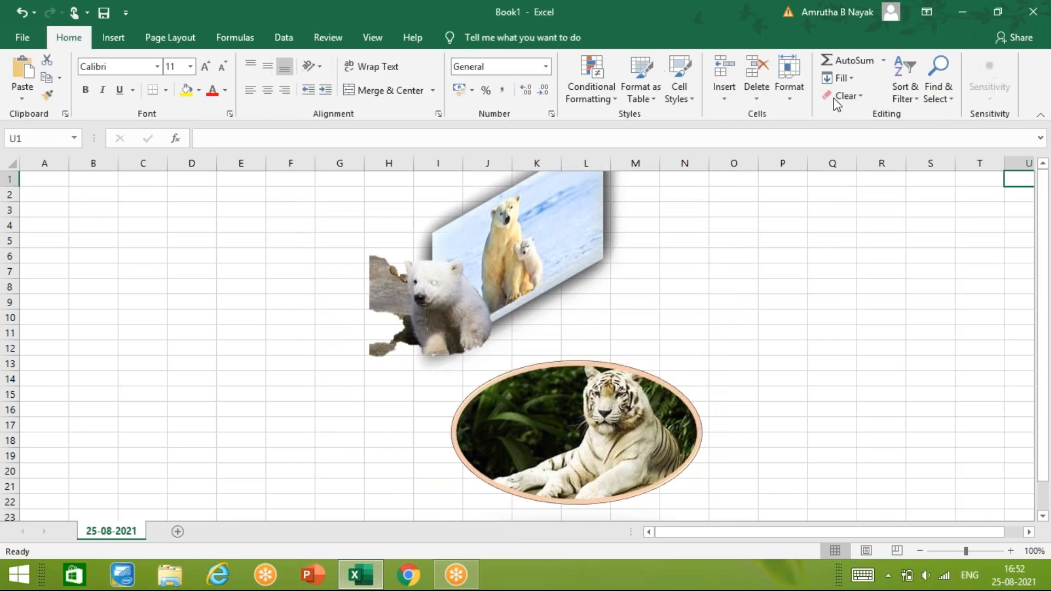
- Preview the rotate and flip options on the tiger picture without applying one, and toggle Snap to Grid
left_click(464, 37)
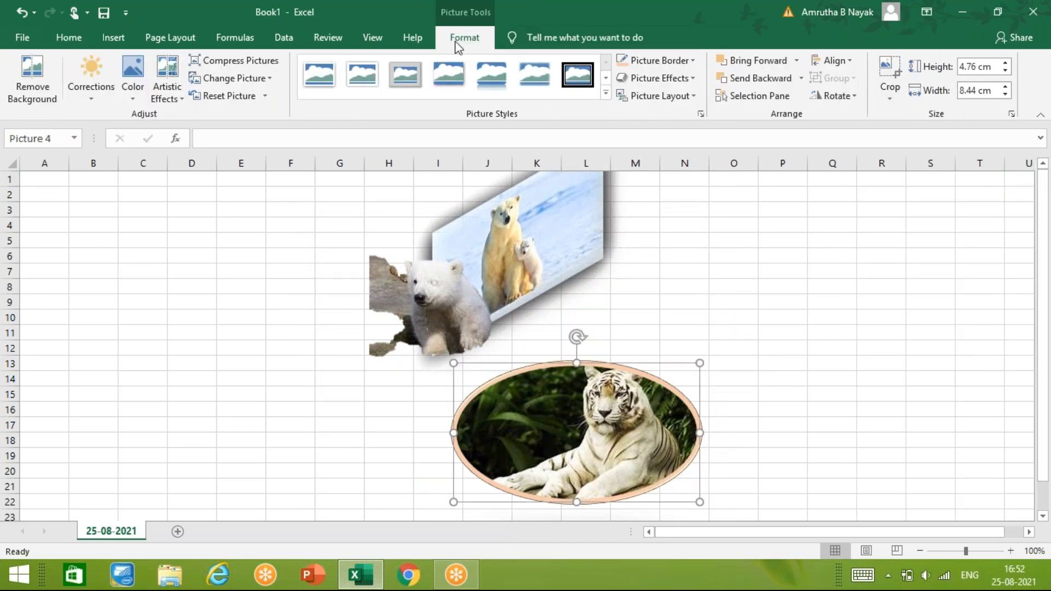
left_click(853, 95)
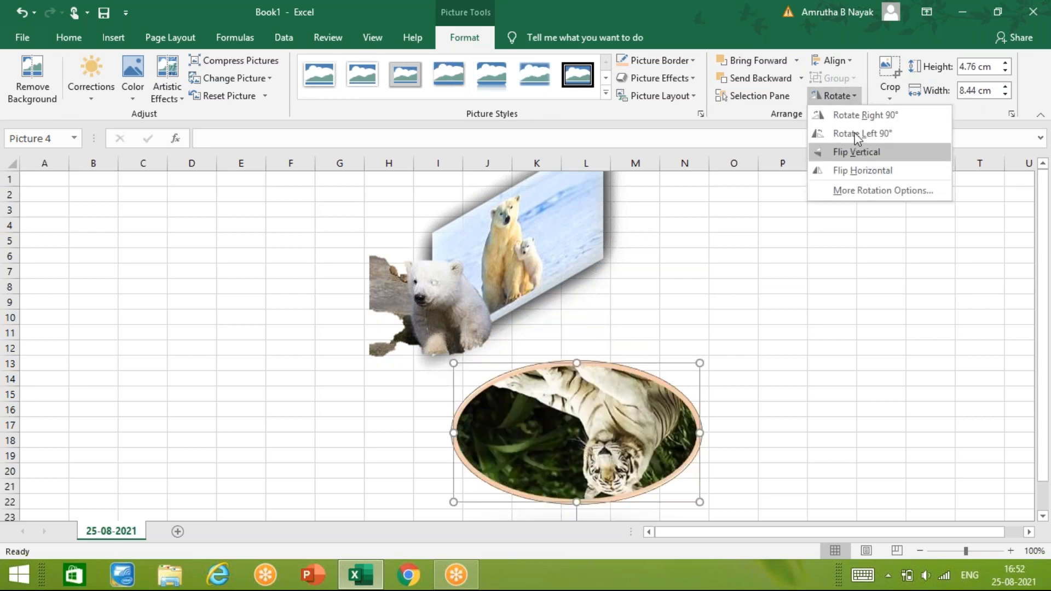
left_click(850, 57)
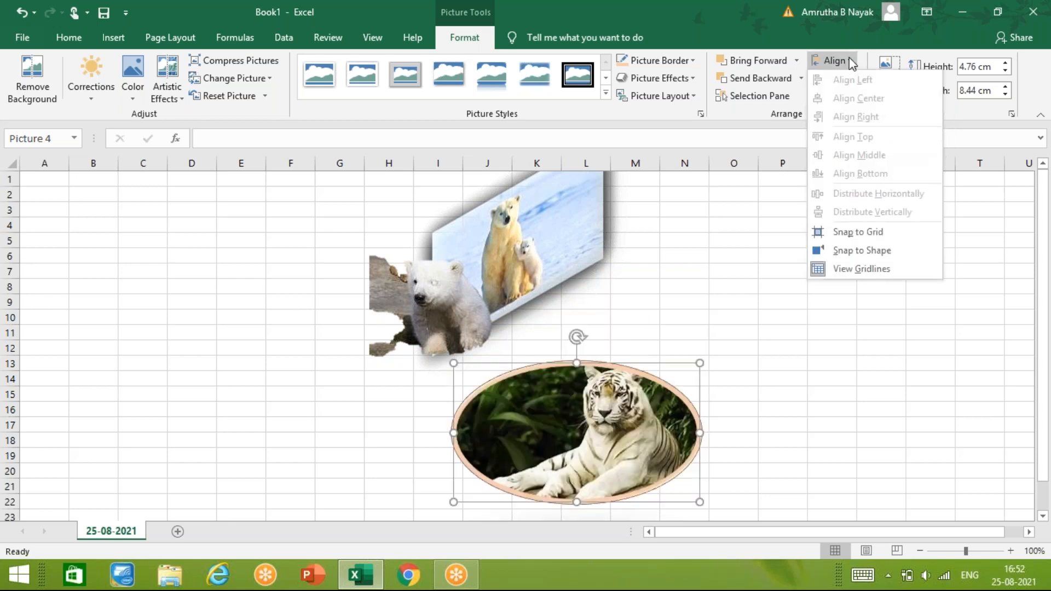
left_click(840, 232)
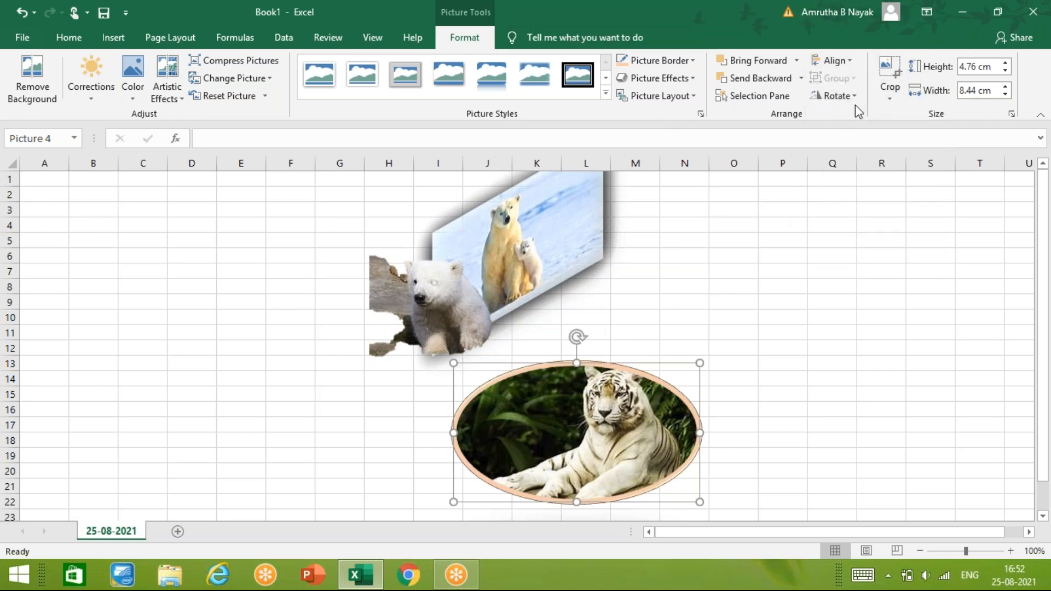
- Crop the tiger picture to about 4 cm high and 7.06 cm wide, recentring the tiger inside the crop frame
left_click(888, 87)
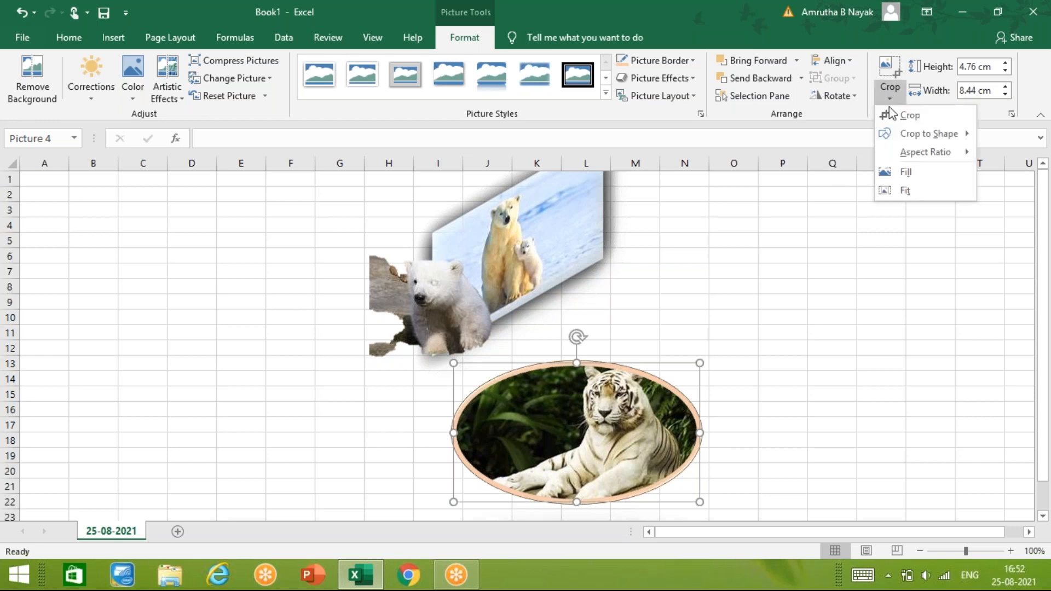
left_click(898, 111)
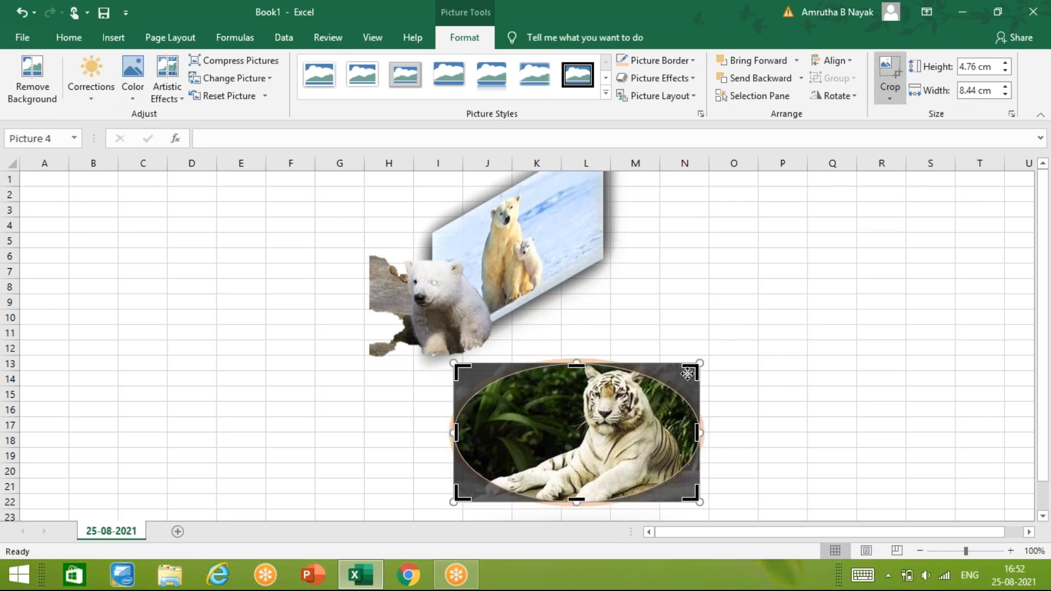
left_click_drag(688, 366, 655, 390)
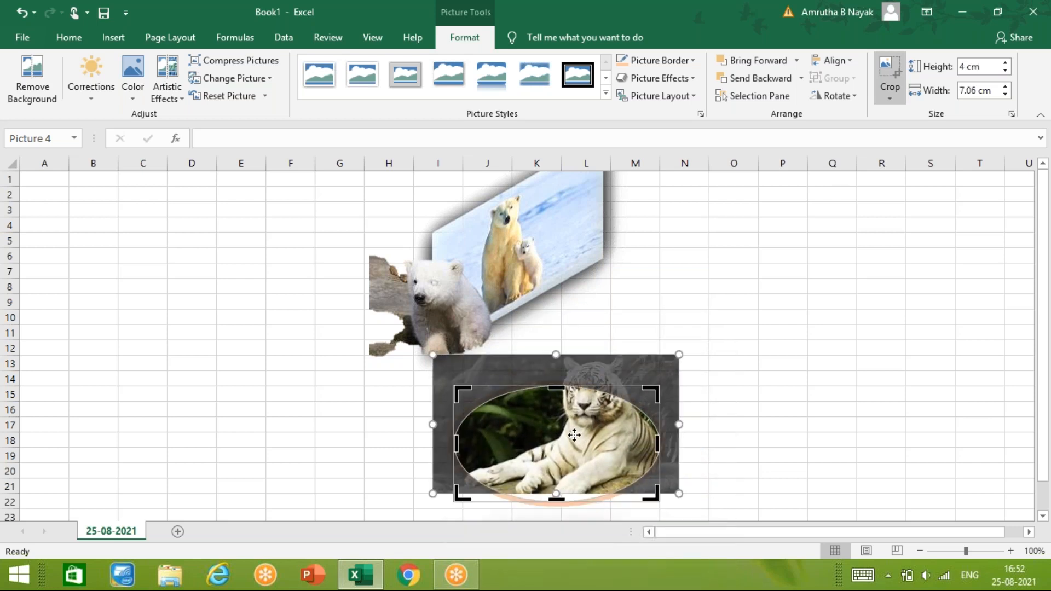
left_click_drag(574, 435, 553, 457)
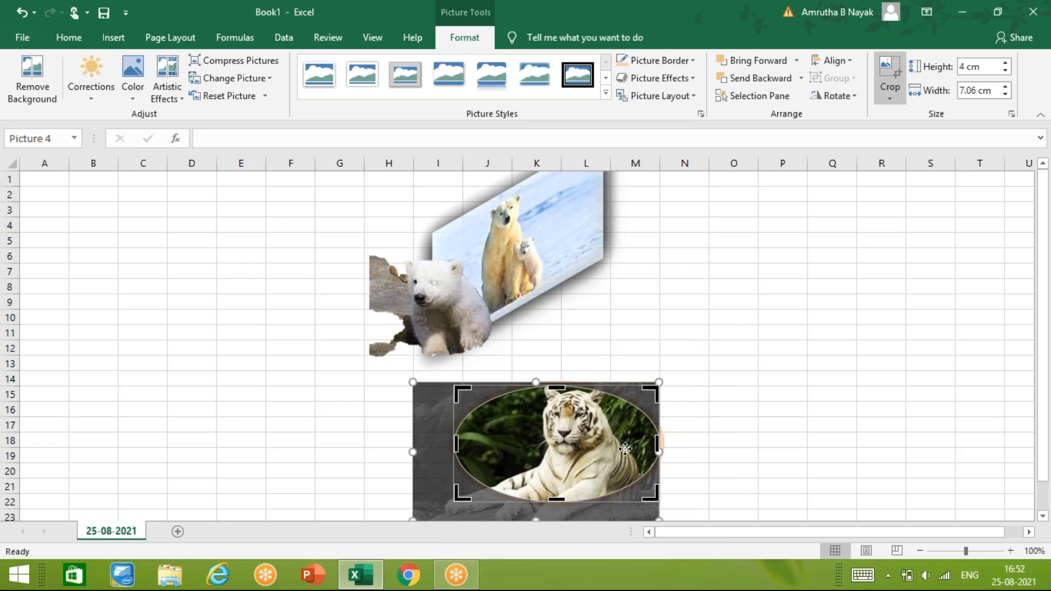
left_click(706, 444)
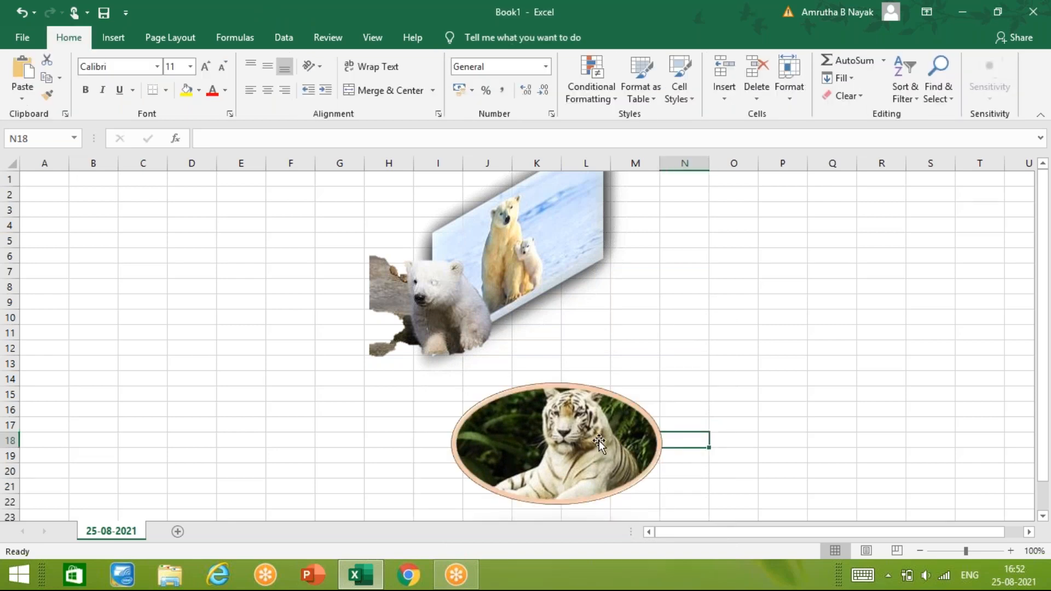
- Move the tiger picture to about columns K to N, starting at row 12, and set its height to 4.8 cm
left_click_drag(599, 441, 648, 402)
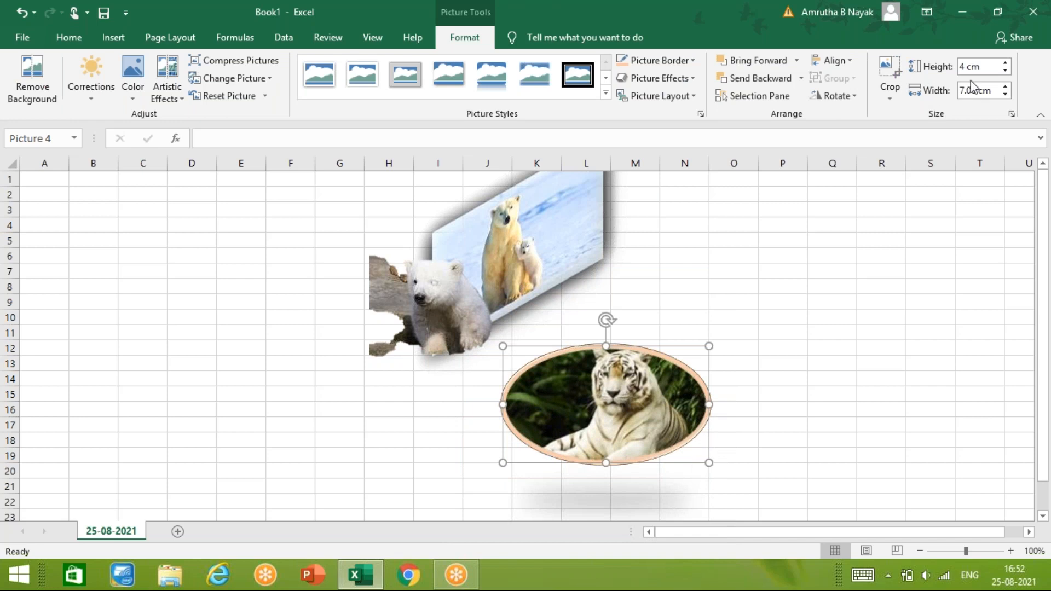
left_click(1008, 63)
left_click(1007, 63)
left_click(1008, 63)
left_click(1007, 64)
left_click(1007, 63)
left_click(1008, 63)
left_click(1007, 64)
left_click(1007, 64)
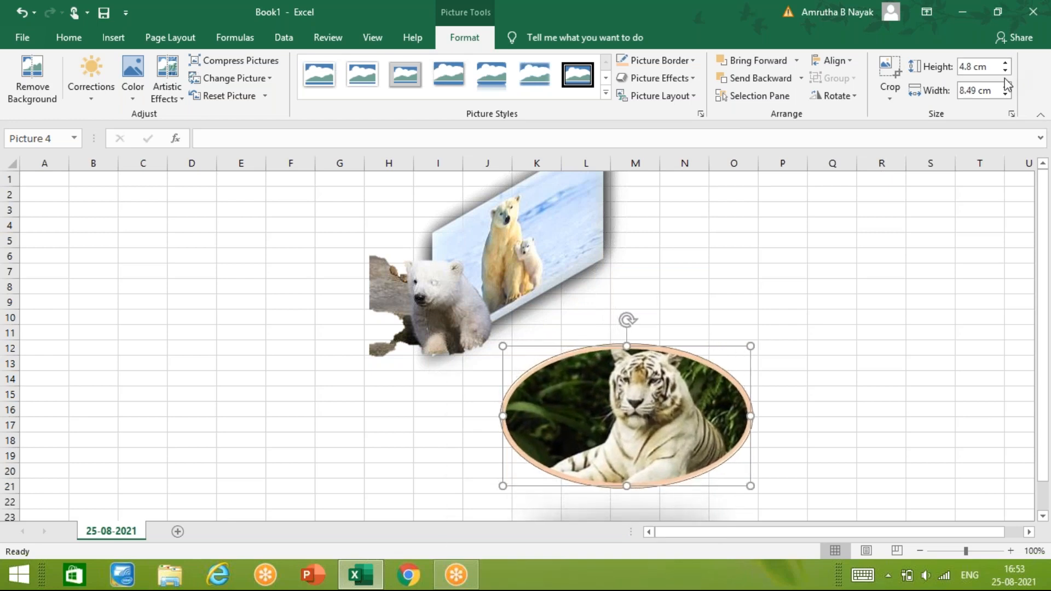
- Set the tiger picture's width to 9 cm and deselect it
left_click(1006, 86)
left_click(1006, 87)
left_click(1007, 87)
left_click(1006, 87)
left_click(1006, 87)
left_click(1006, 87)
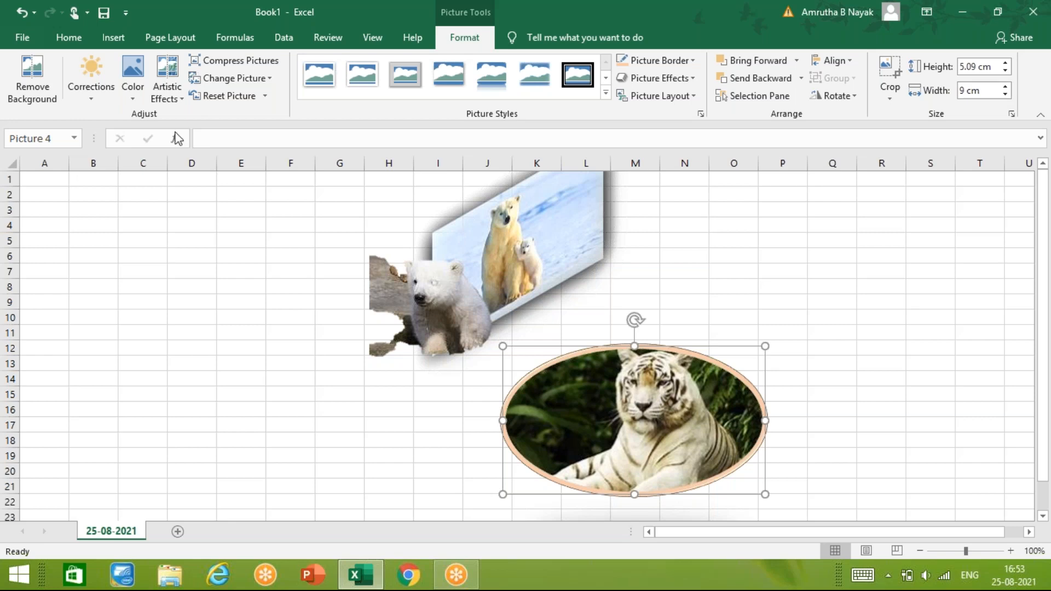
left_click(747, 235)
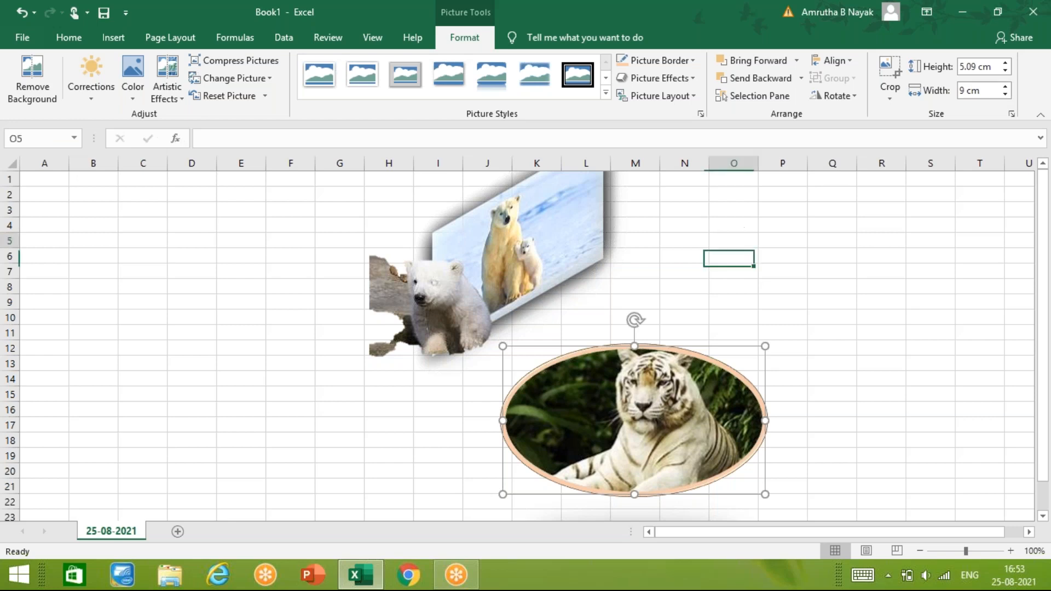
- Search online pictures for "garden" and insert the second result, the rock garden with trees, at cell D3
left_click(132, 41)
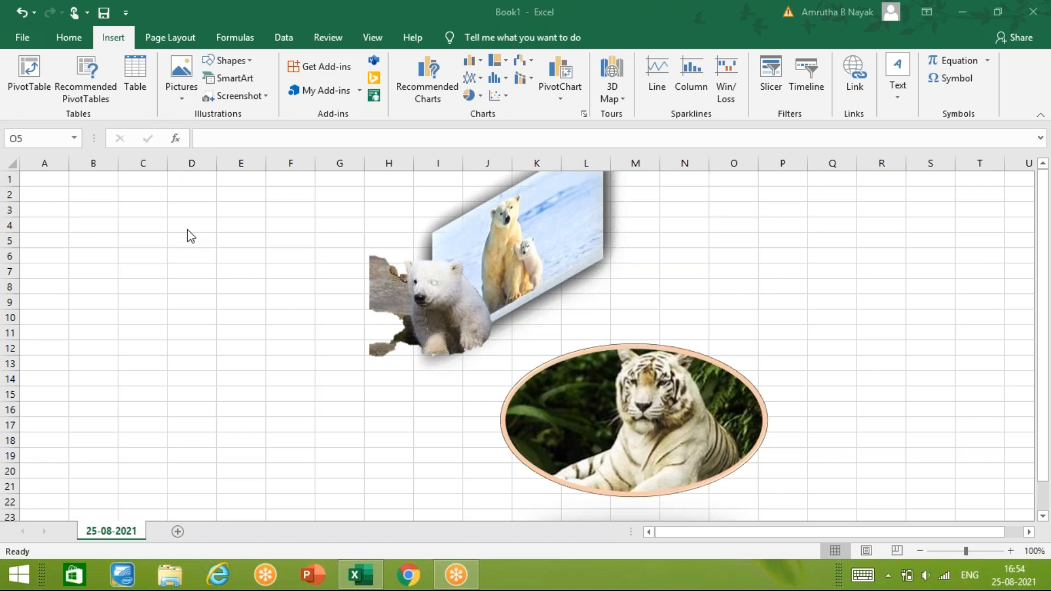
left_click(186, 212)
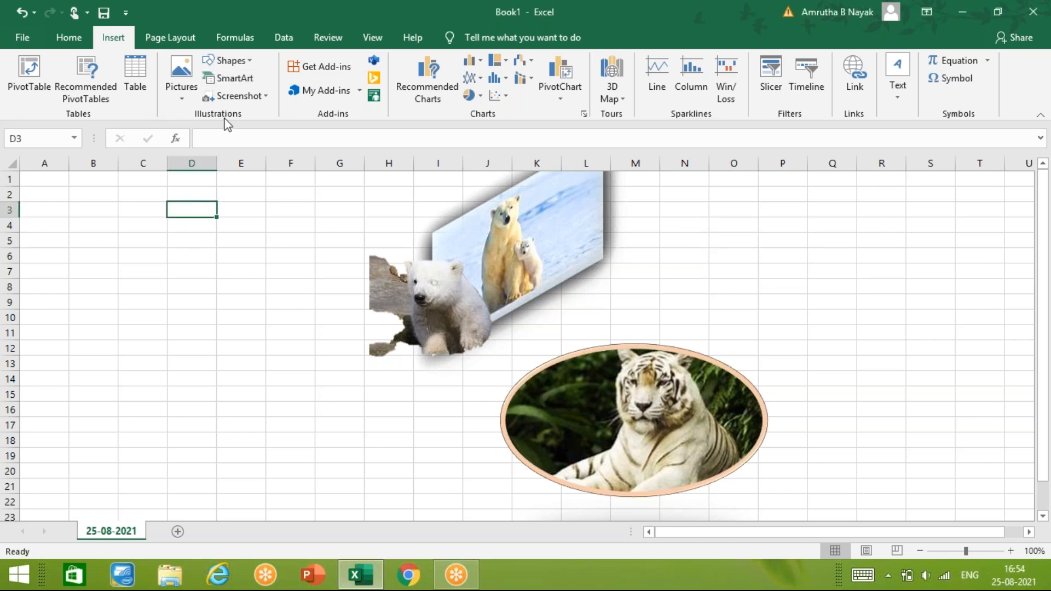
left_click(250, 63)
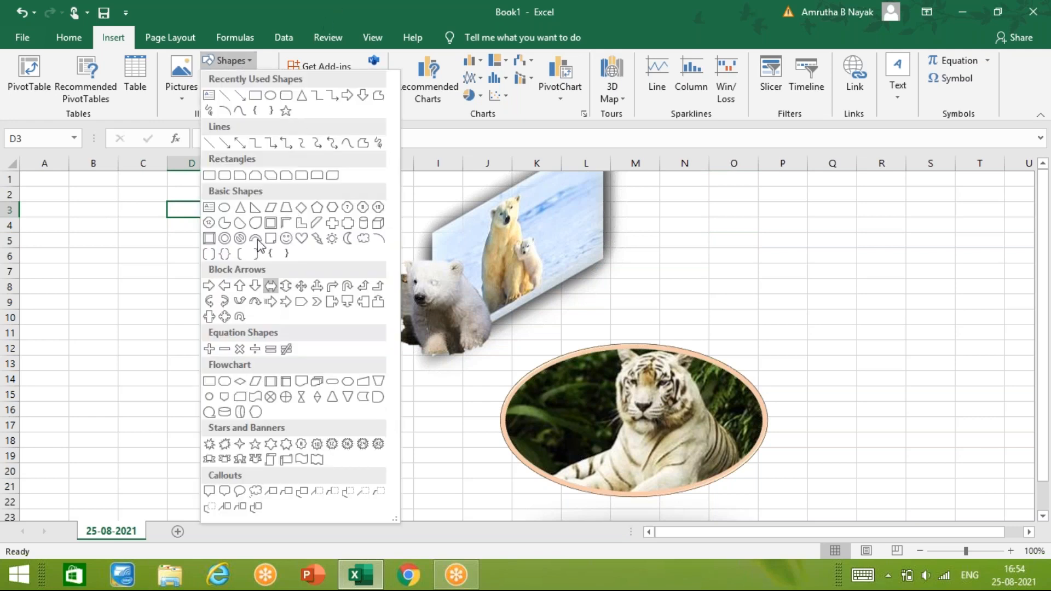
left_click(187, 97)
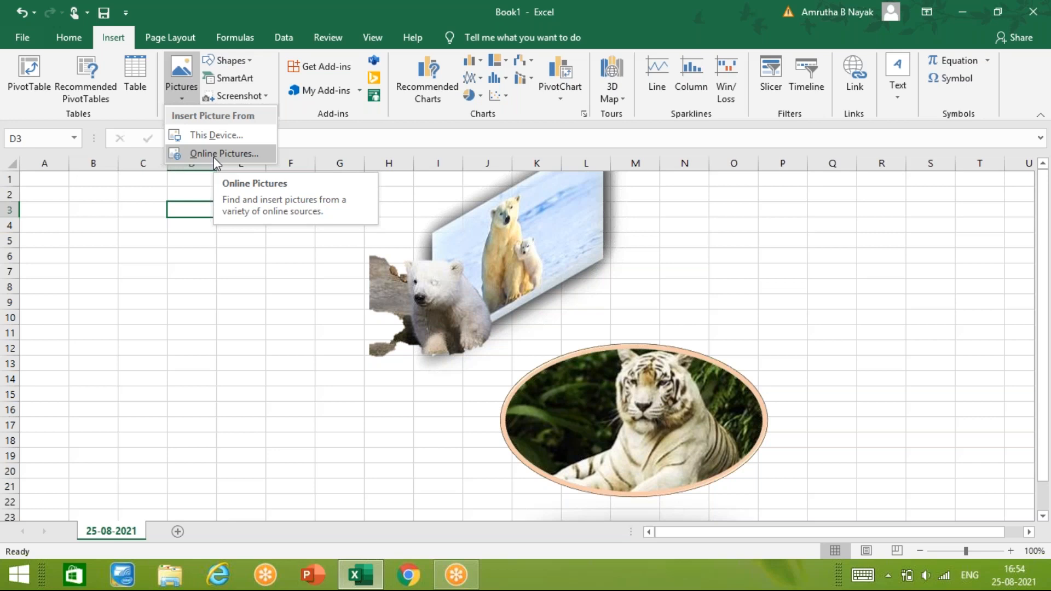
left_click(213, 156)
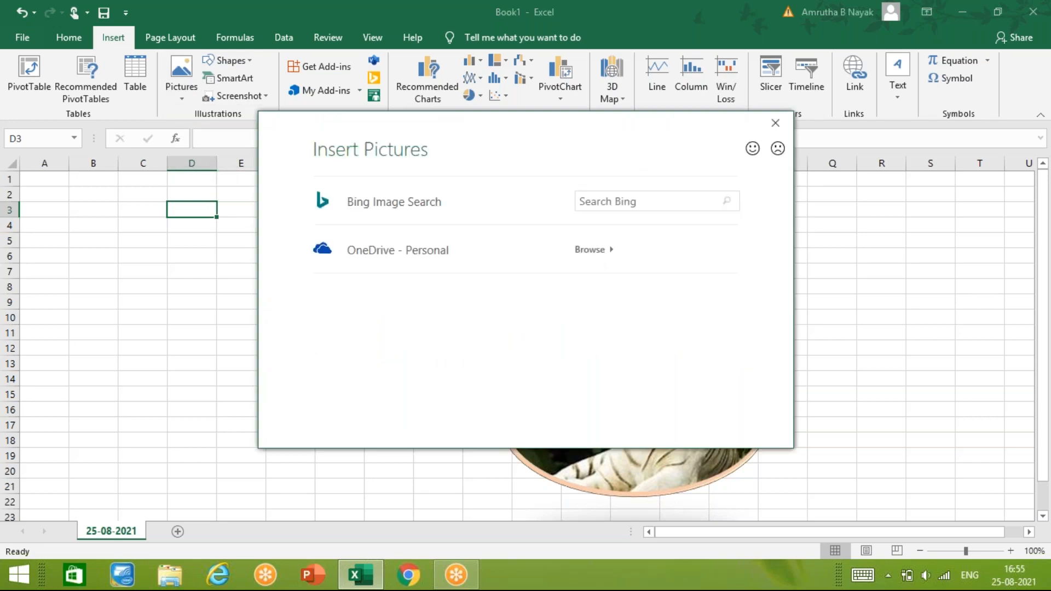
left_click(608, 196)
type("garden")
key("Return")
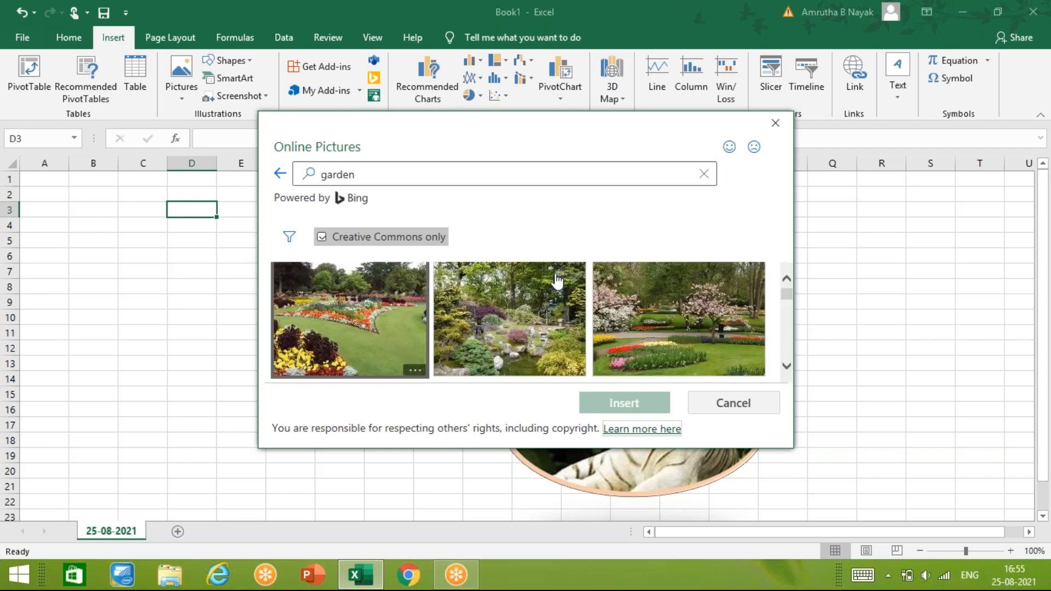
left_click(536, 317)
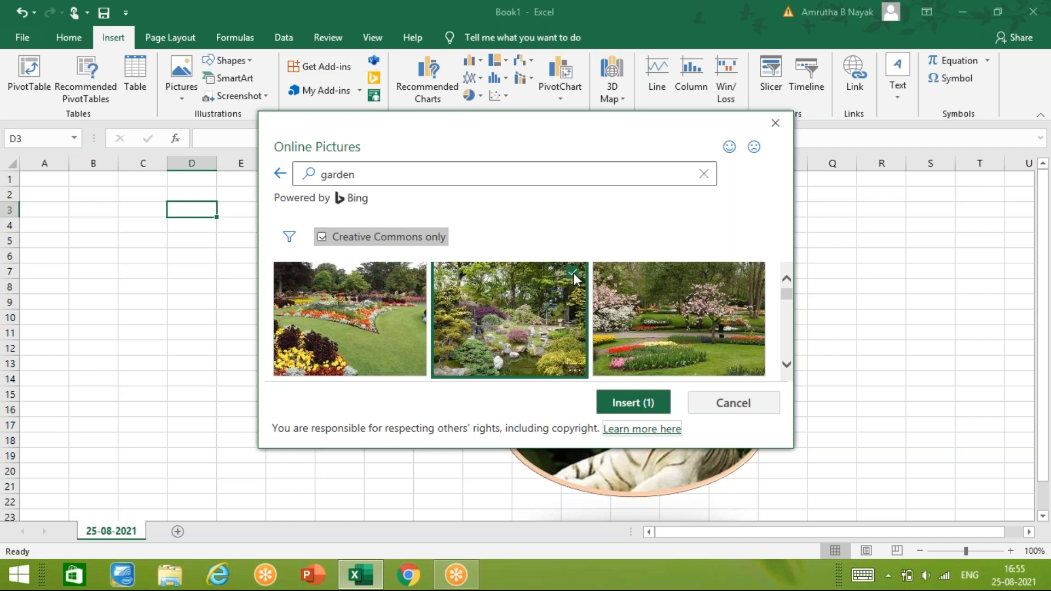
left_click(624, 412)
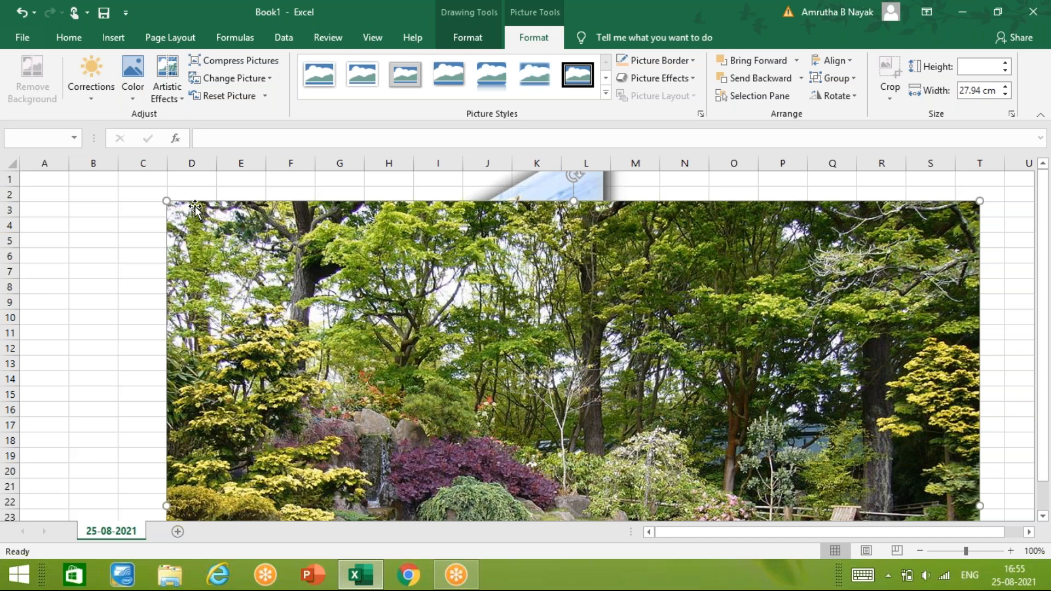
- Shrink the garden picture and place it beside the bear pictures, over about columns A to E and rows 5 to 16
left_click(779, 318)
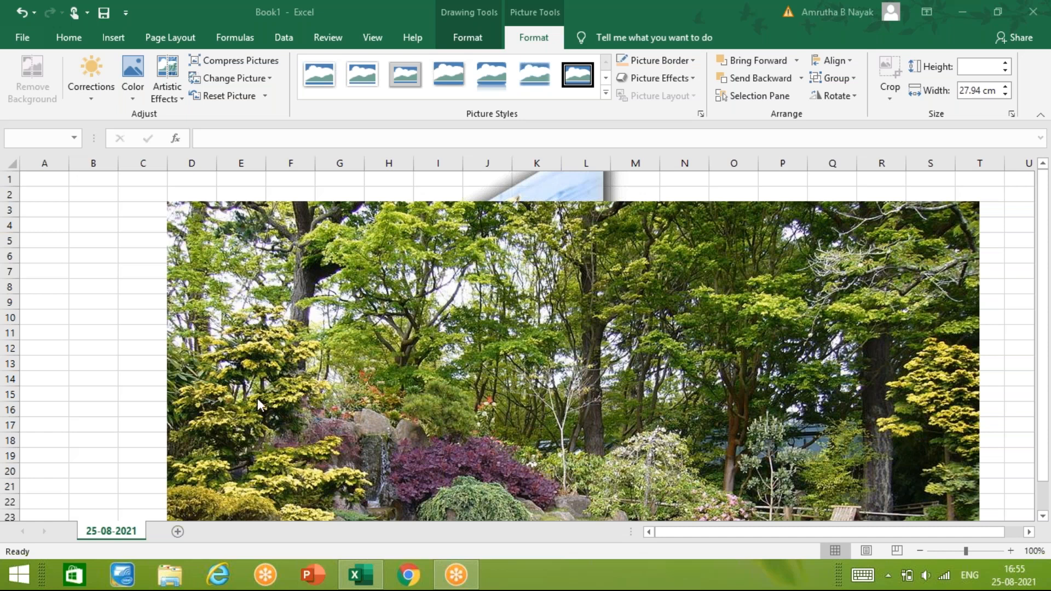
left_click(185, 293)
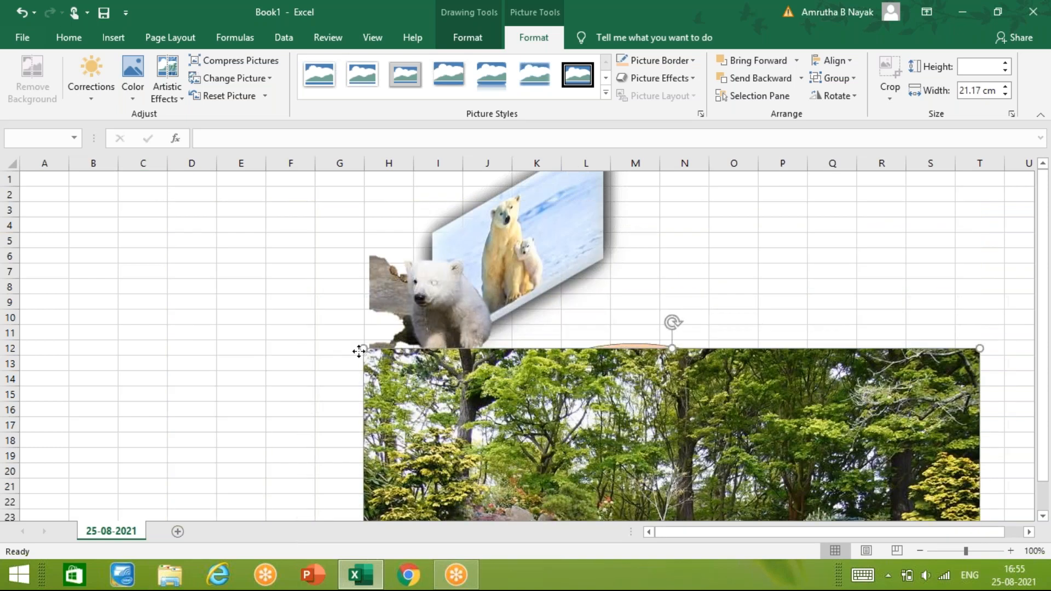
left_click_drag(363, 352, 142, 251)
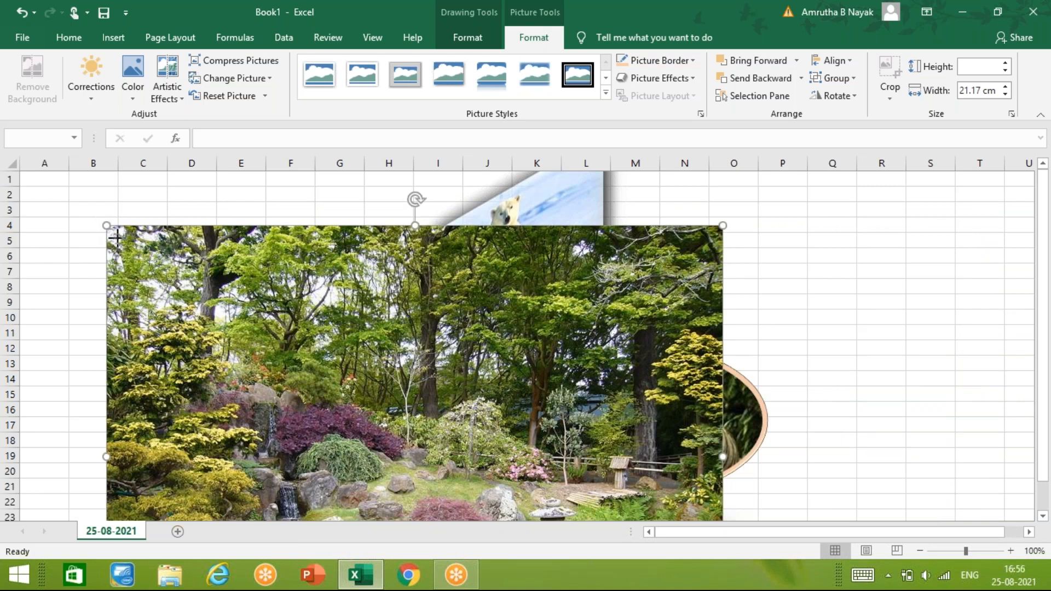
left_click_drag(116, 237, 67, 257)
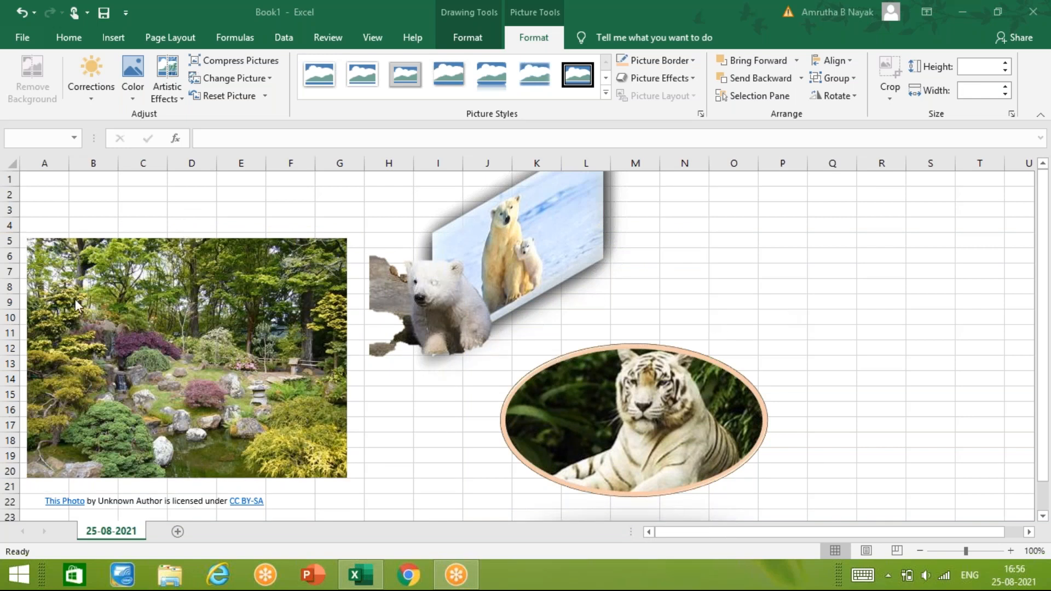
left_click(130, 323)
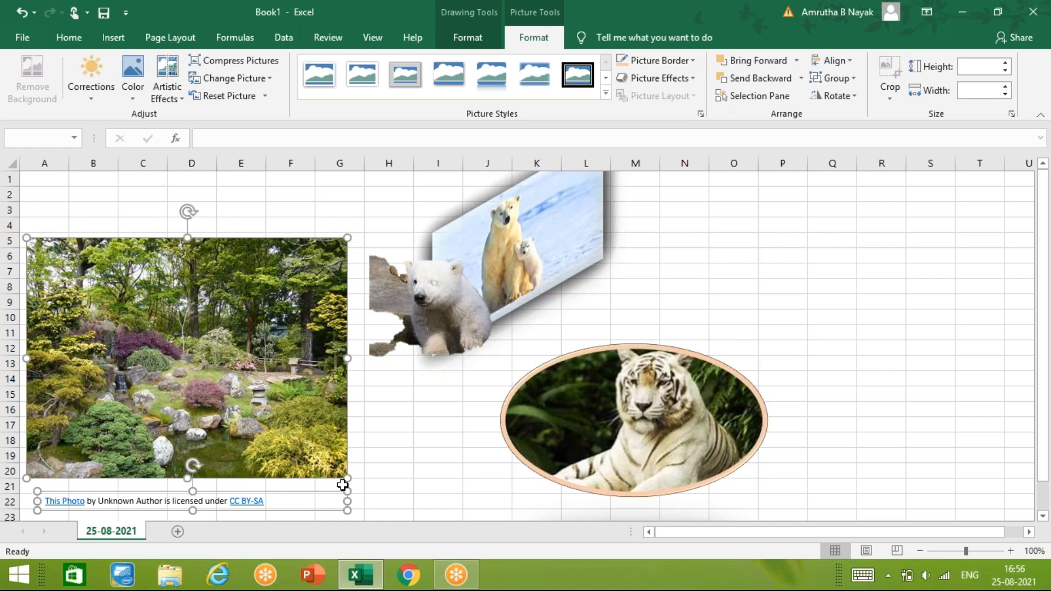
left_click_drag(345, 478, 267, 412)
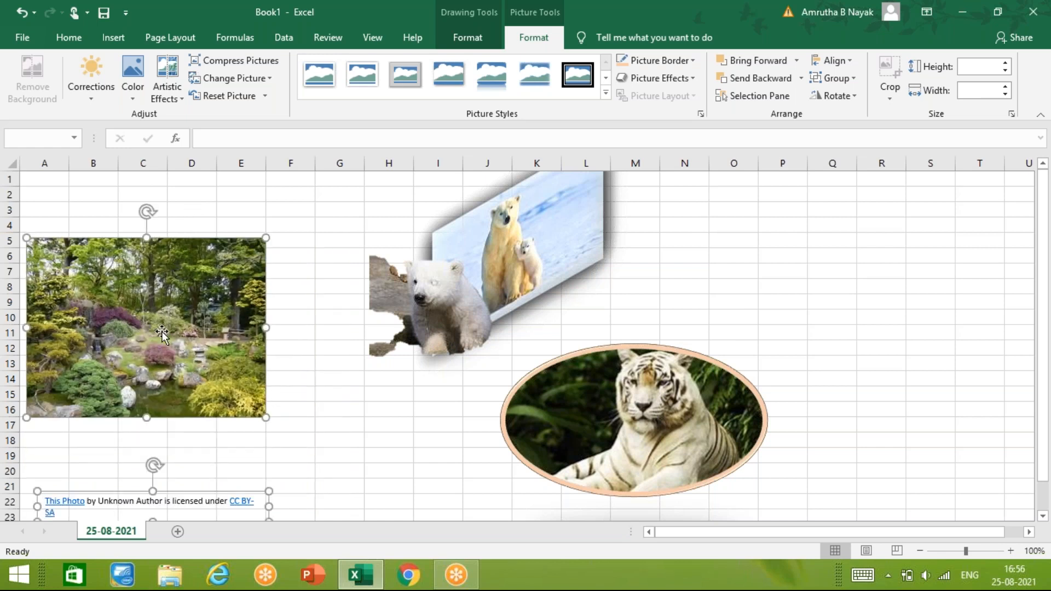
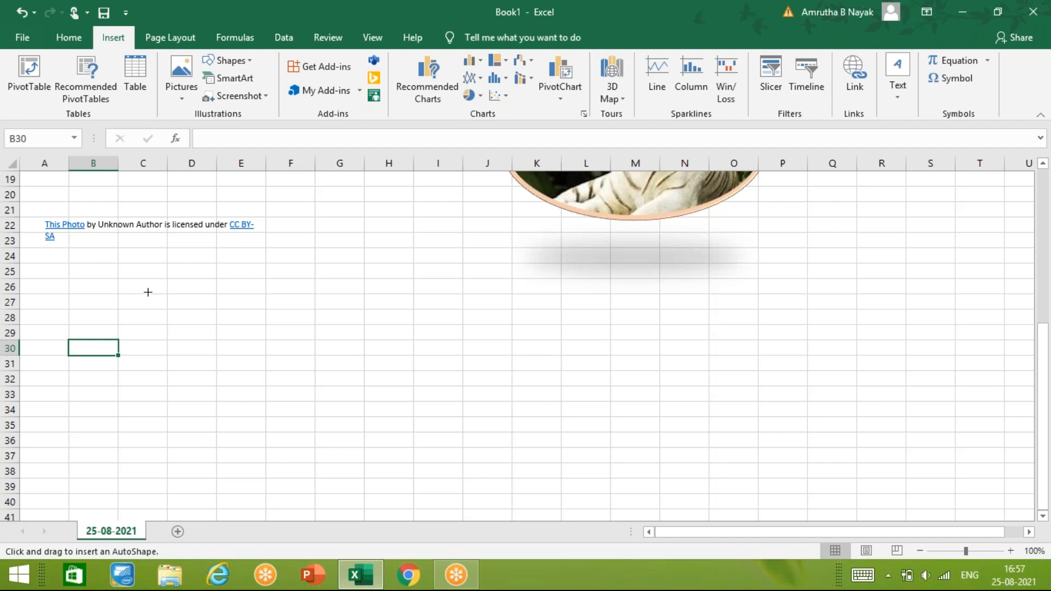
- Draw a smiley face shape starting at cell D27 and enlarge it to about 5.82 cm high and 6.77 cm wide
left_click_drag(167, 294, 303, 432)
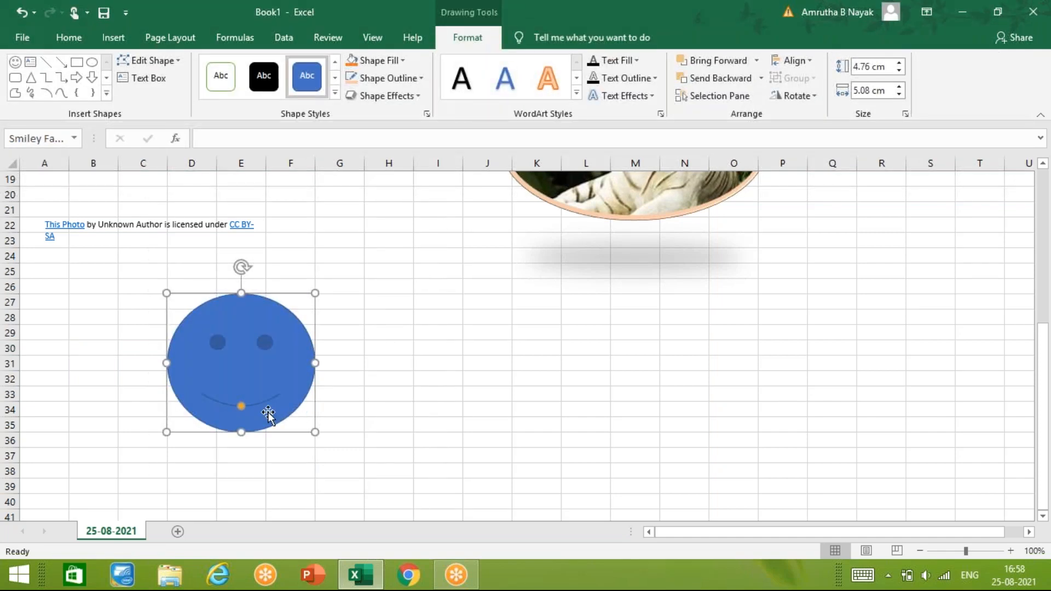
left_click_drag(315, 432, 316, 447)
left_click(779, 315)
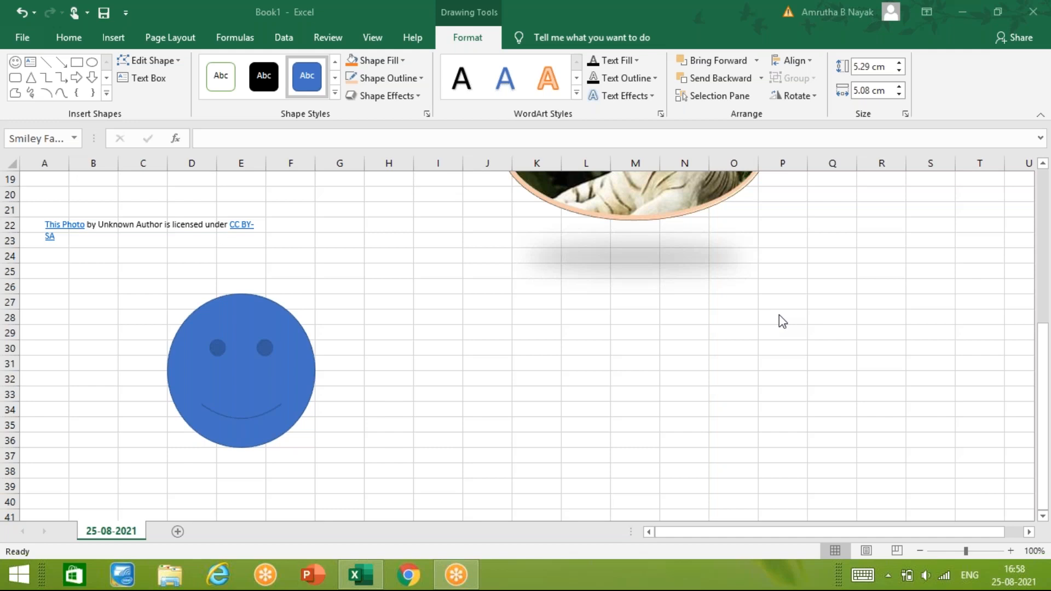
left_click(212, 375)
left_click_drag(316, 450, 350, 465)
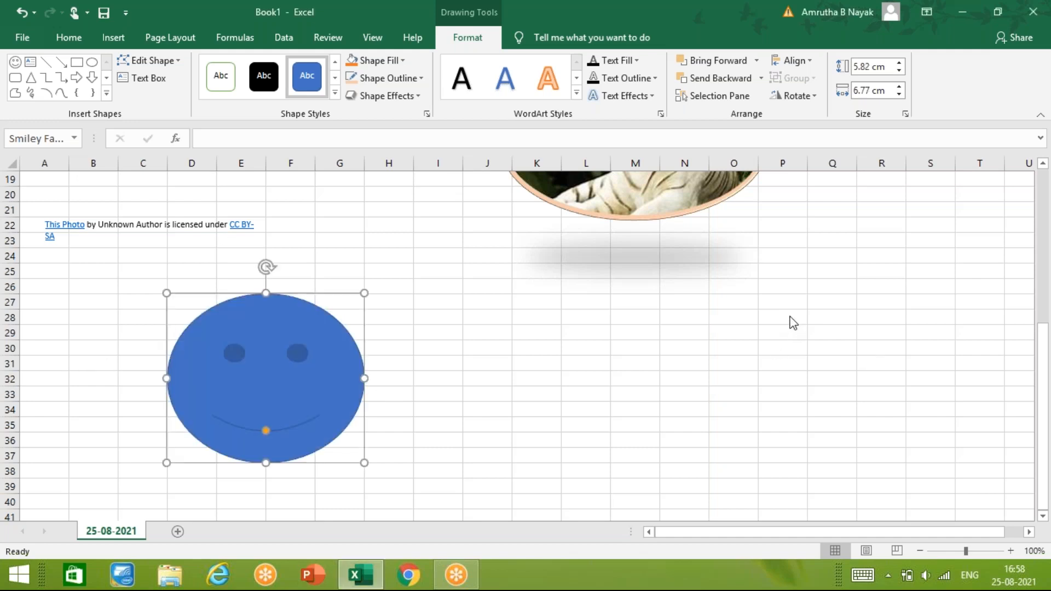
left_click(788, 322)
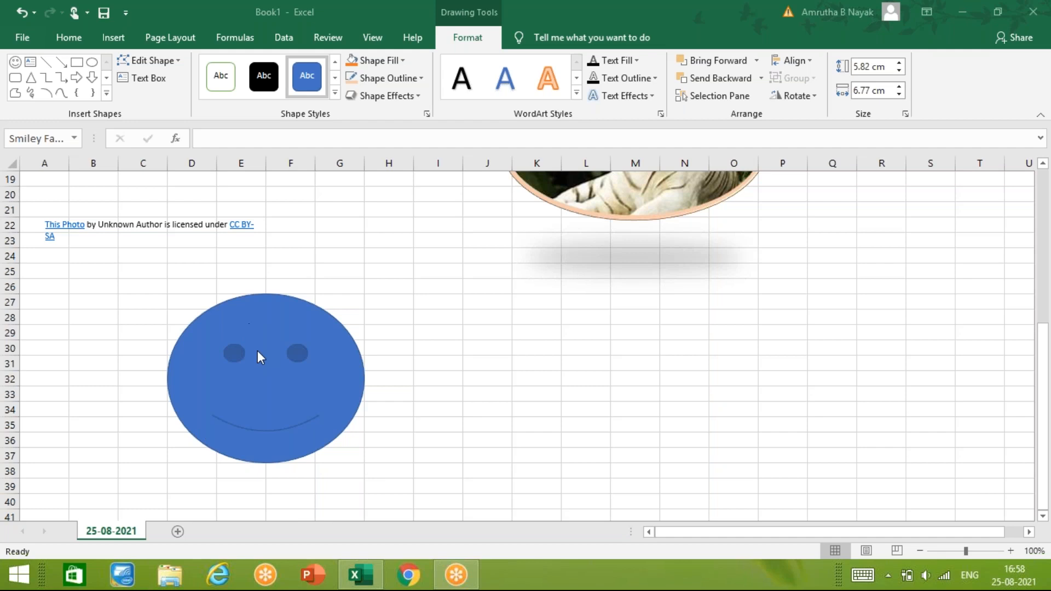
- Add the text "abcd" to the smiley face shape
left_click(291, 356)
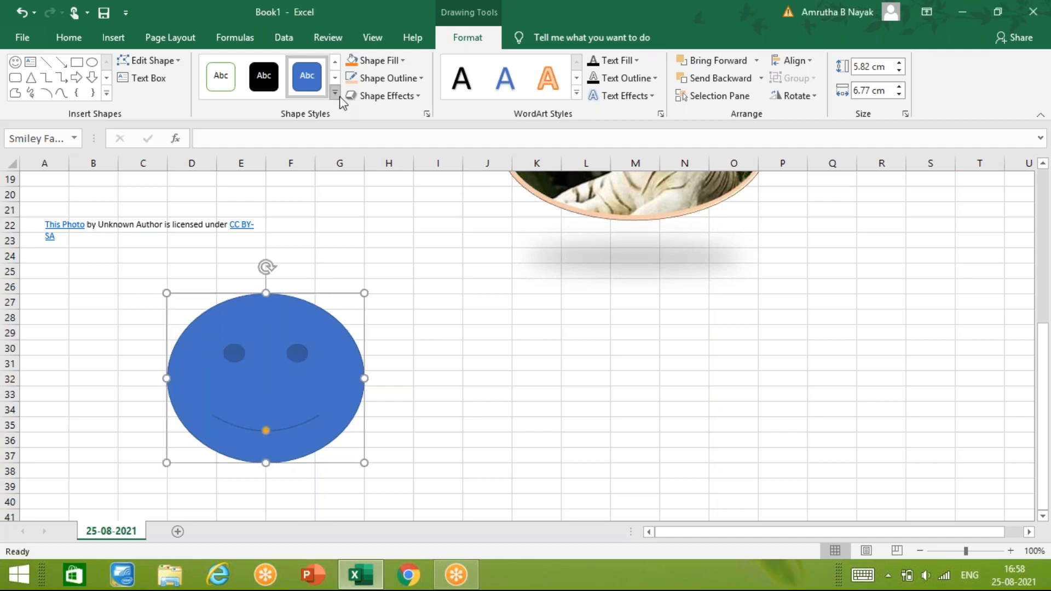
type("fss")
key("BackSpace")
key("BackSpace")
key("BackSpace")
type("abcd")
- Apply the black theme style with a light outline to the smiley face and set its fill to the light blue theme color
left_click(334, 94)
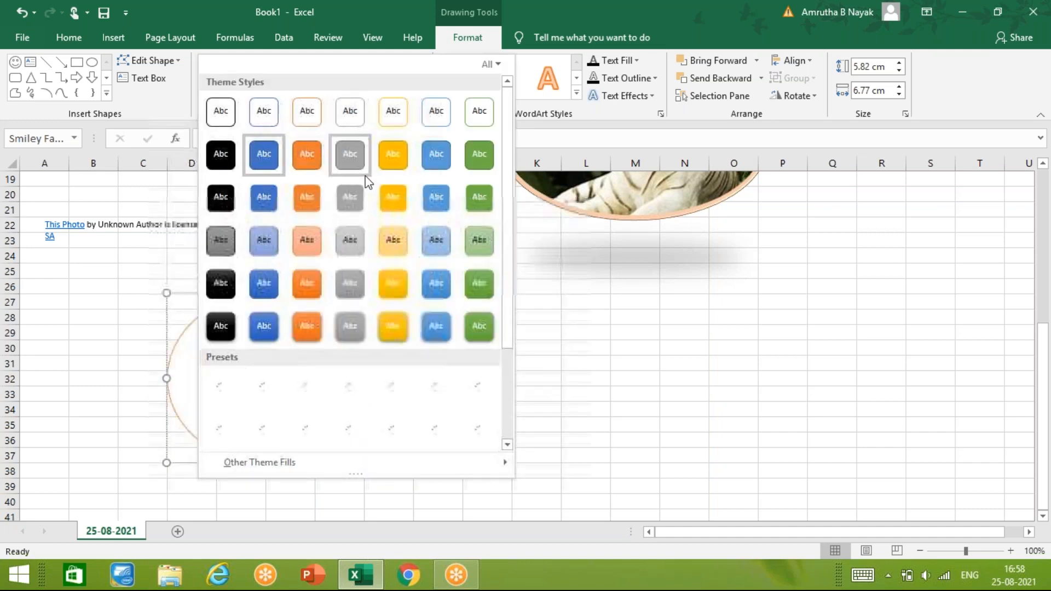
left_click(220, 197)
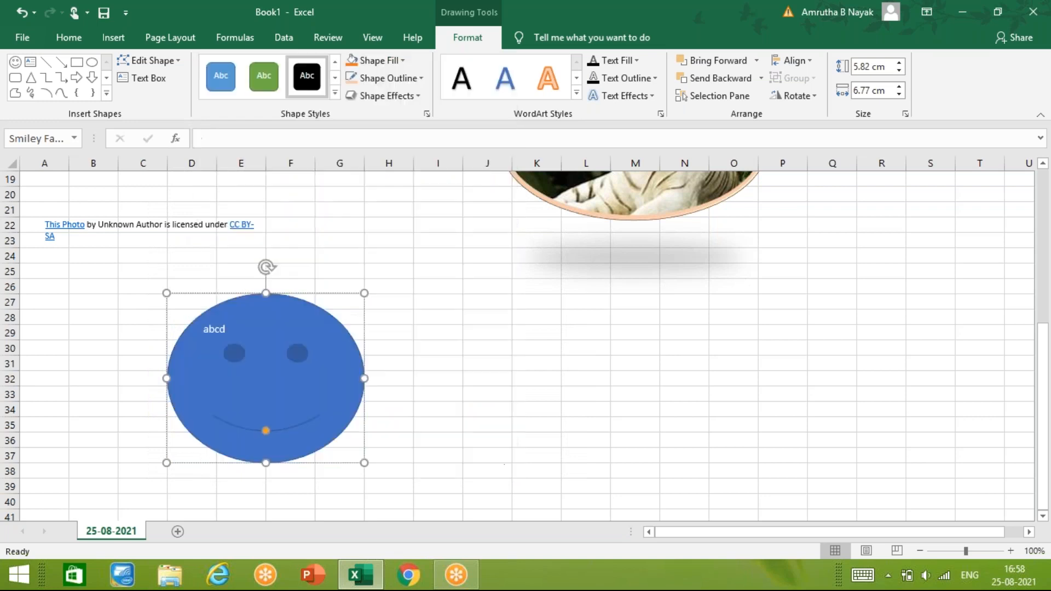
left_click(402, 61)
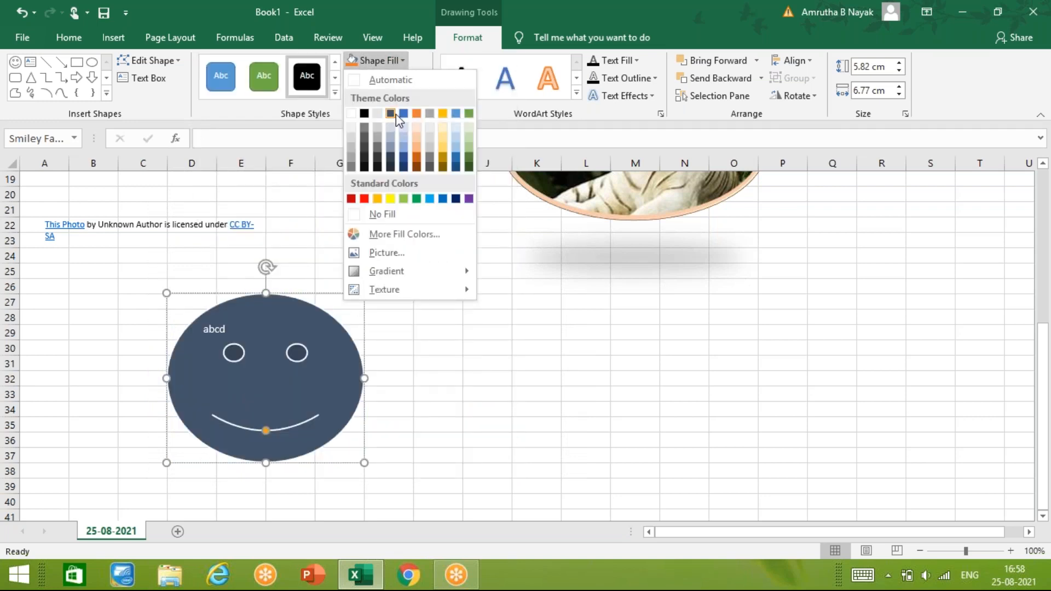
left_click(451, 112)
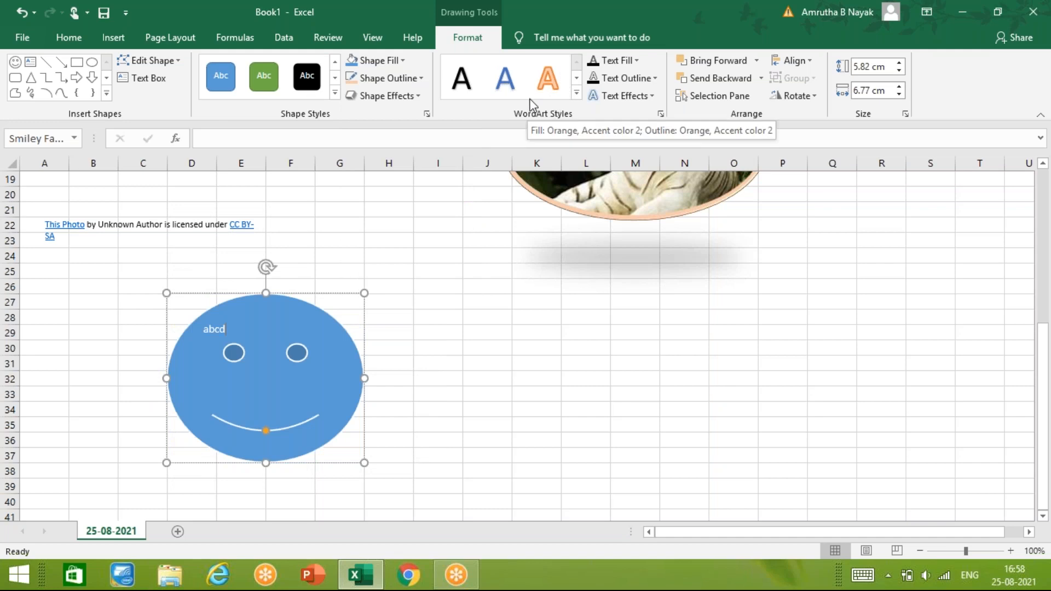
- Apply the bold black WordArt style with a white outline to the text "abcd" in the smiley face
left_click(576, 93)
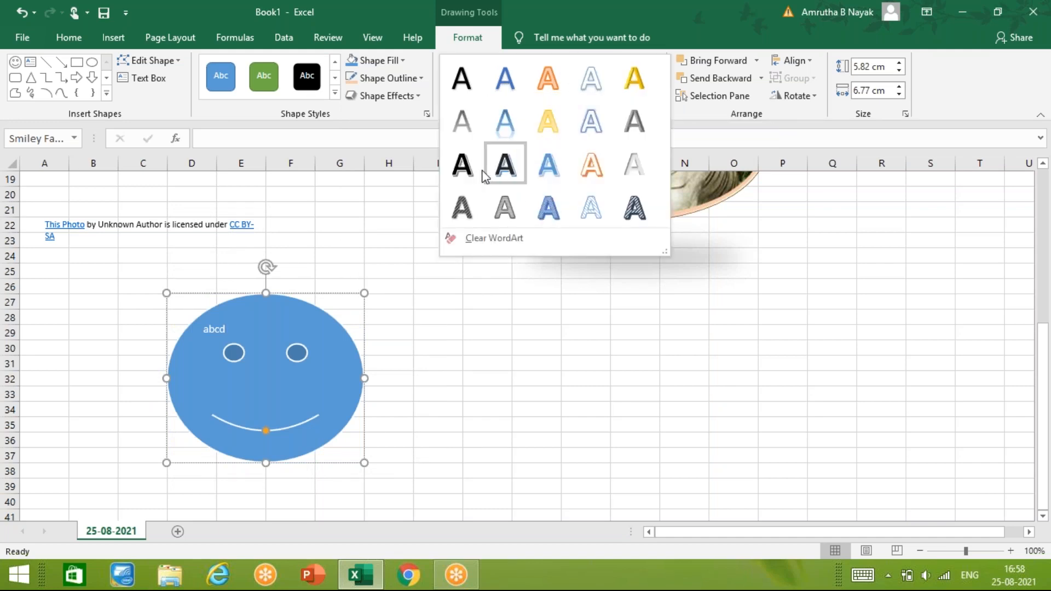
left_click(462, 164)
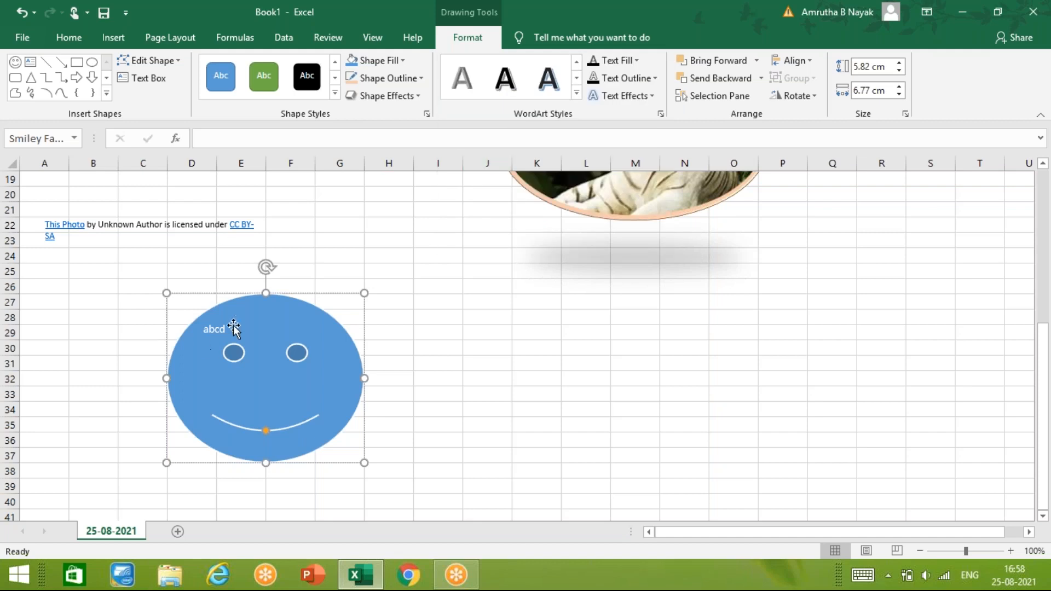
left_click_drag(233, 327, 215, 342)
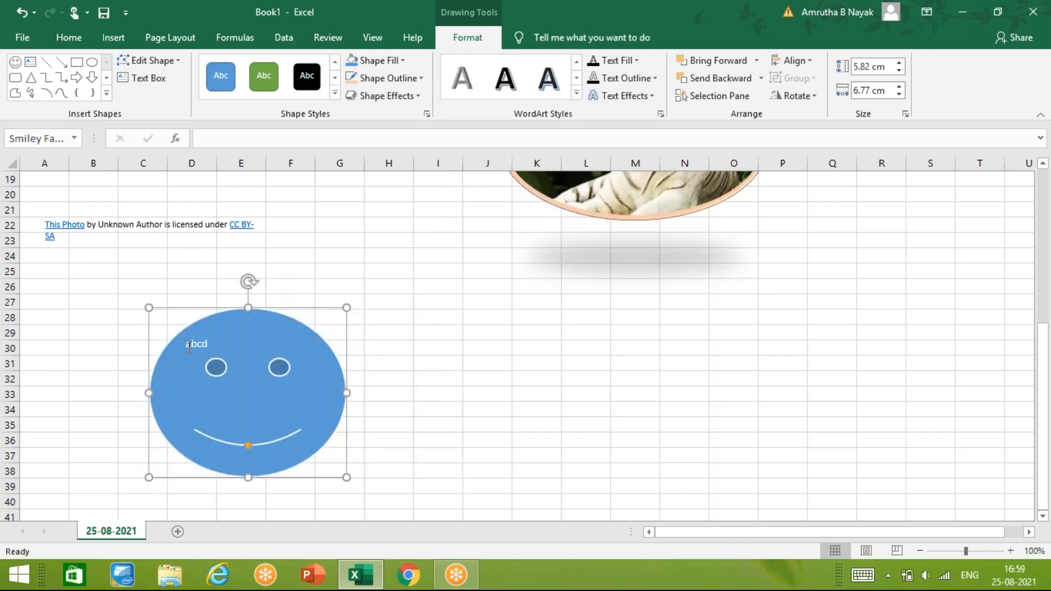
double_click(198, 344)
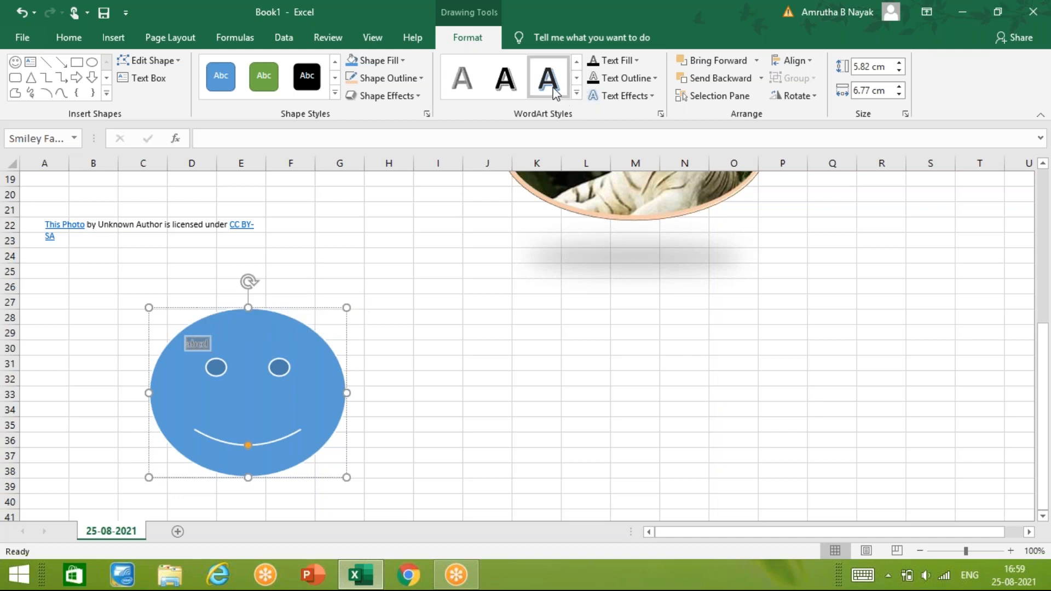
left_click(576, 93)
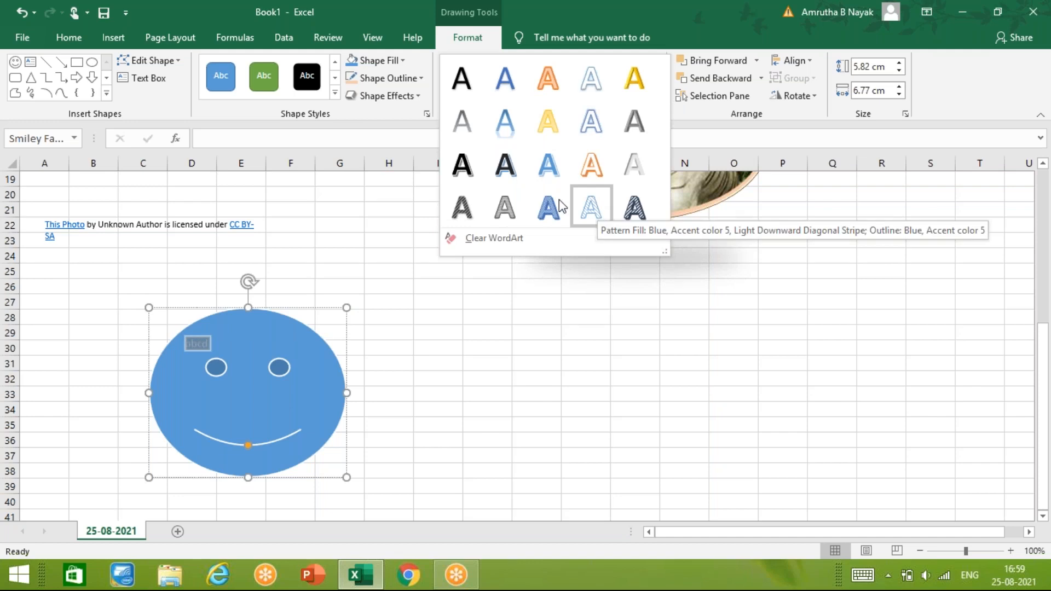
left_click(476, 165)
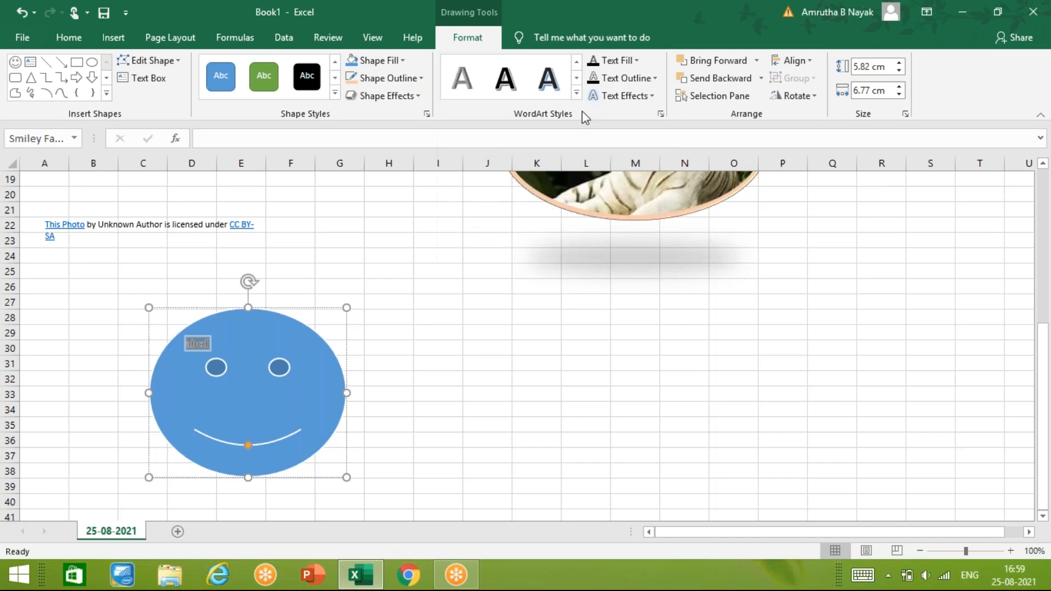
- Set the fill of the text "abcd" to the dark blue-gray theme color and its outline to white
left_click(636, 59)
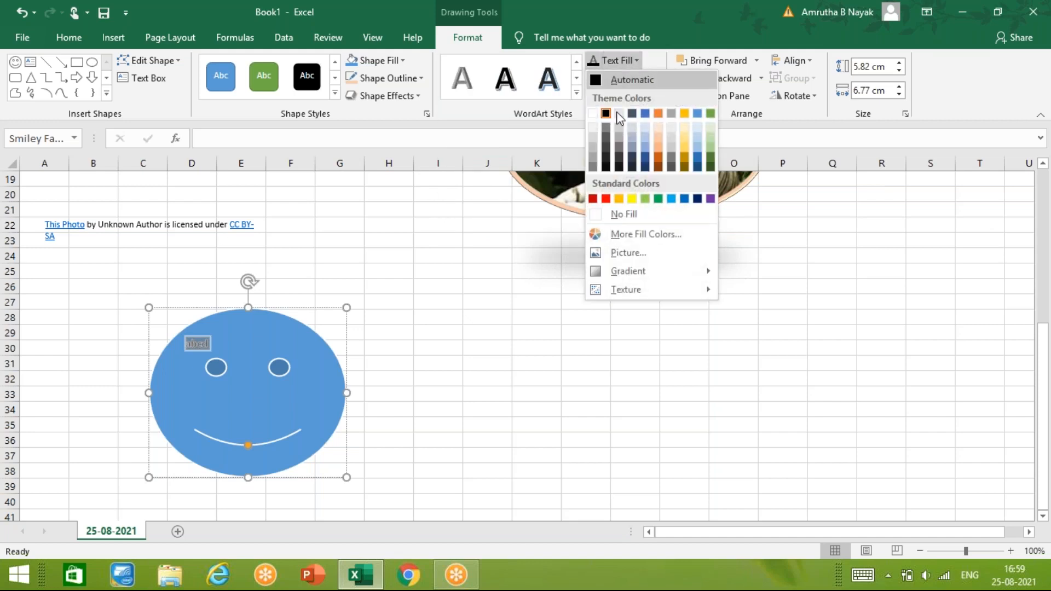
left_click(631, 114)
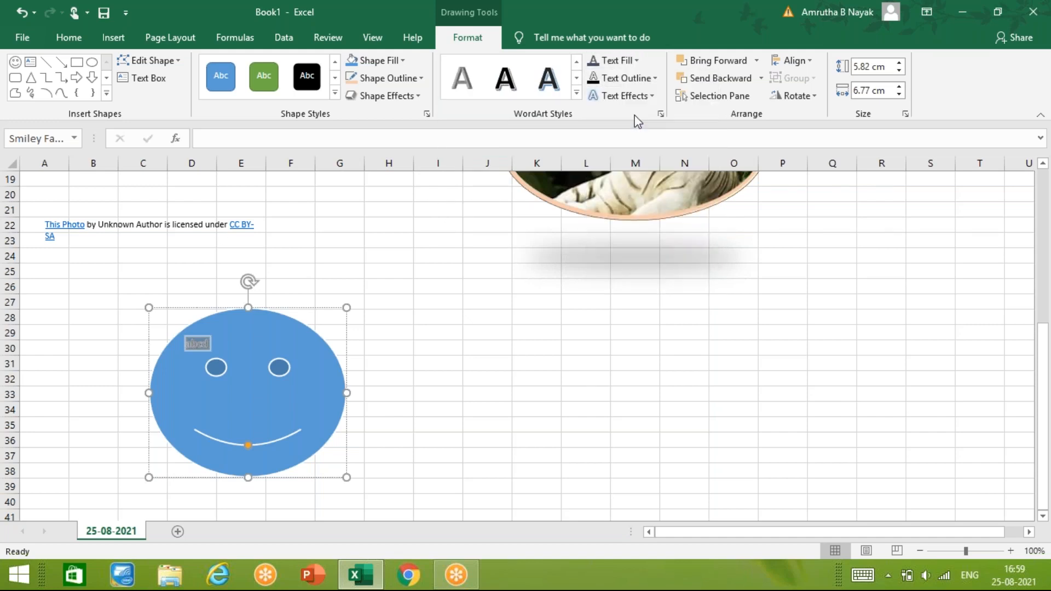
left_click(653, 80)
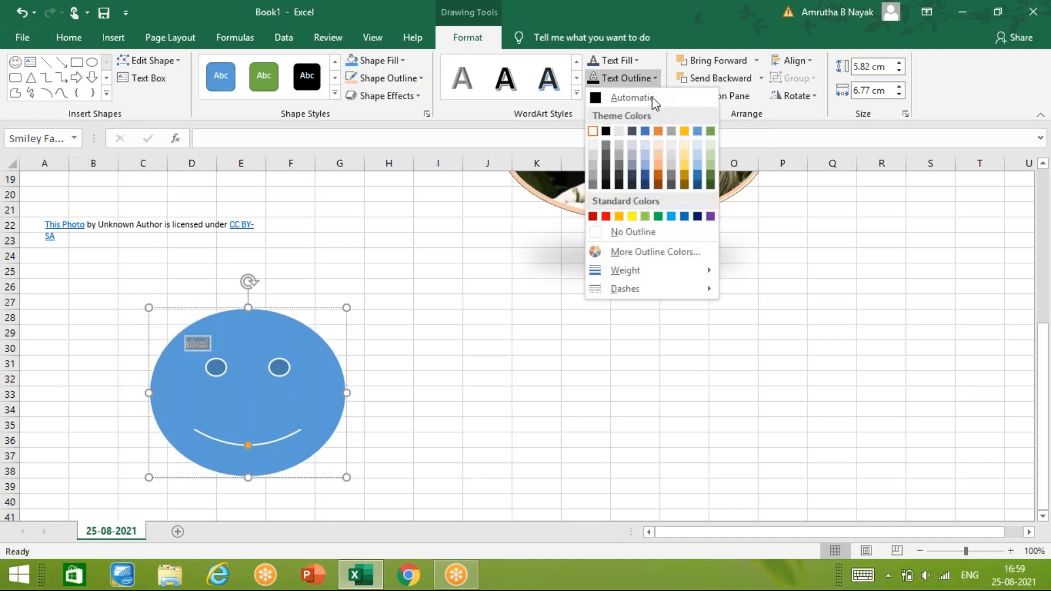
left_click(593, 131)
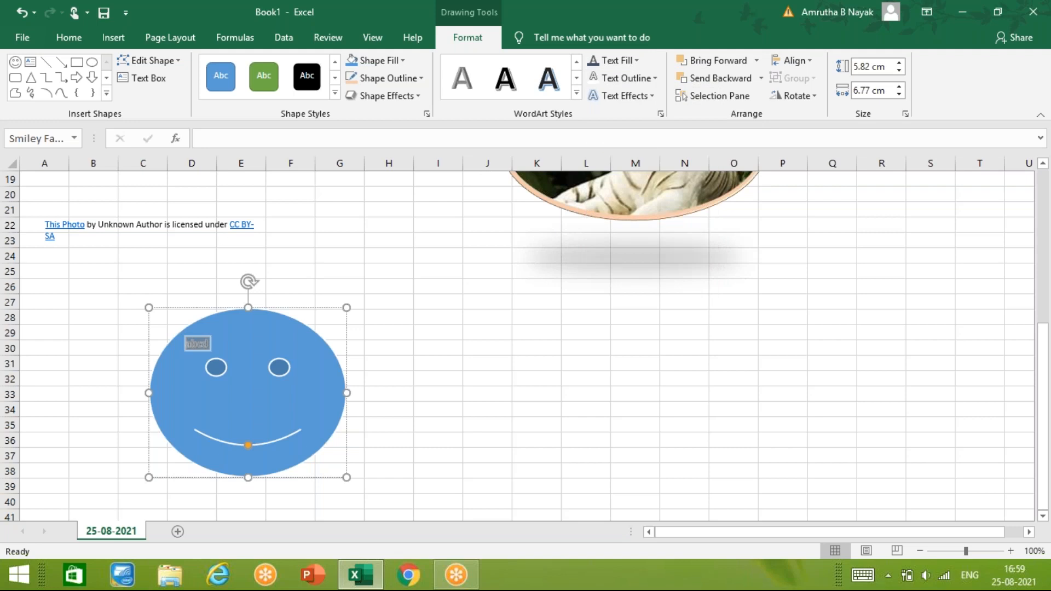
key("Escape")
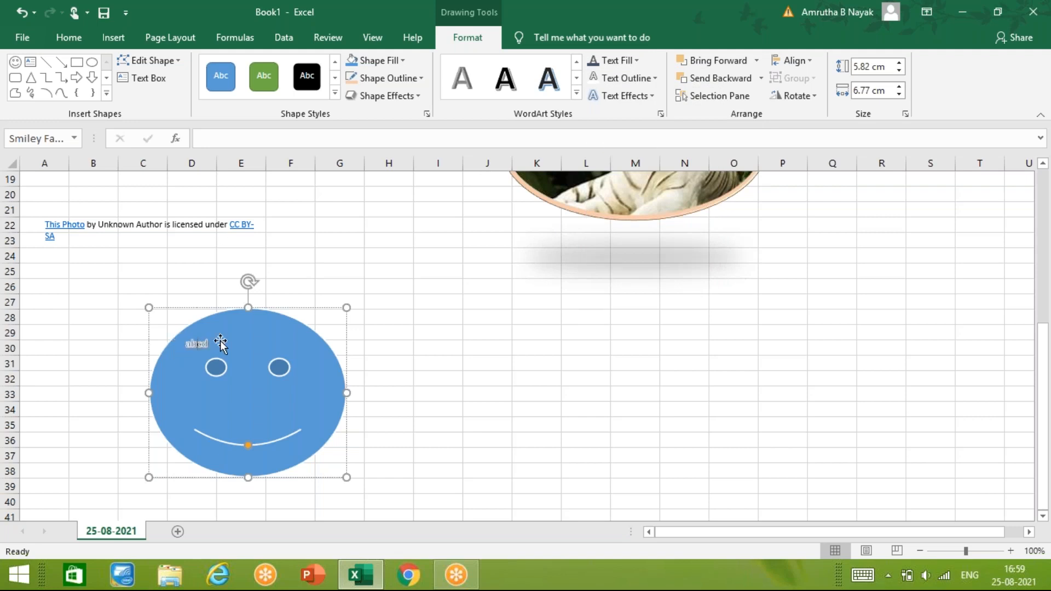
- Enlarge the text "abcd" until it covers one eye of the smiley face, and move the shape to about columns C to F
left_click_drag(205, 344, 186, 345)
key("Escape")
left_click_drag(189, 344, 206, 346)
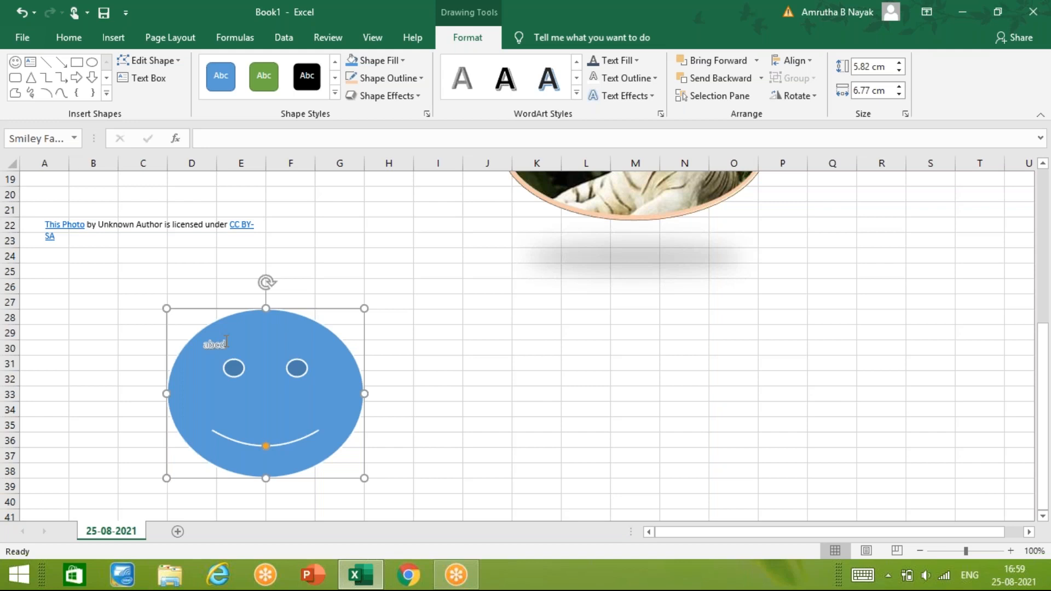
double_click(216, 344)
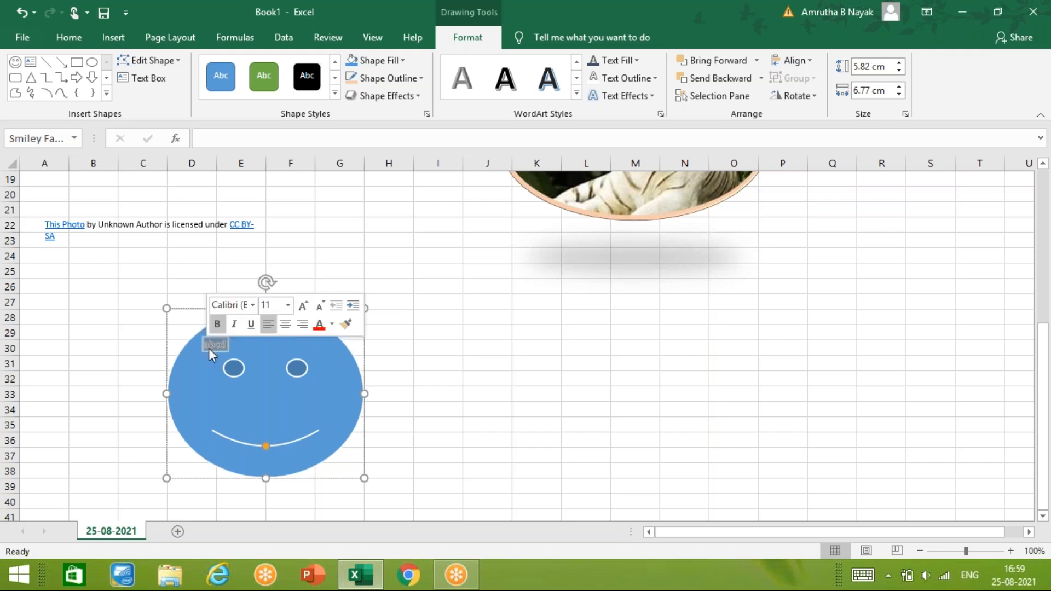
key("ctrl+shift+period")
key("ctrl+shift+period")
key("ctrl+shift+period")
key("ctrl+shift+period")
key("ctrl+shift+period")
key("ctrl+shift+period")
key("ctrl+shift+period")
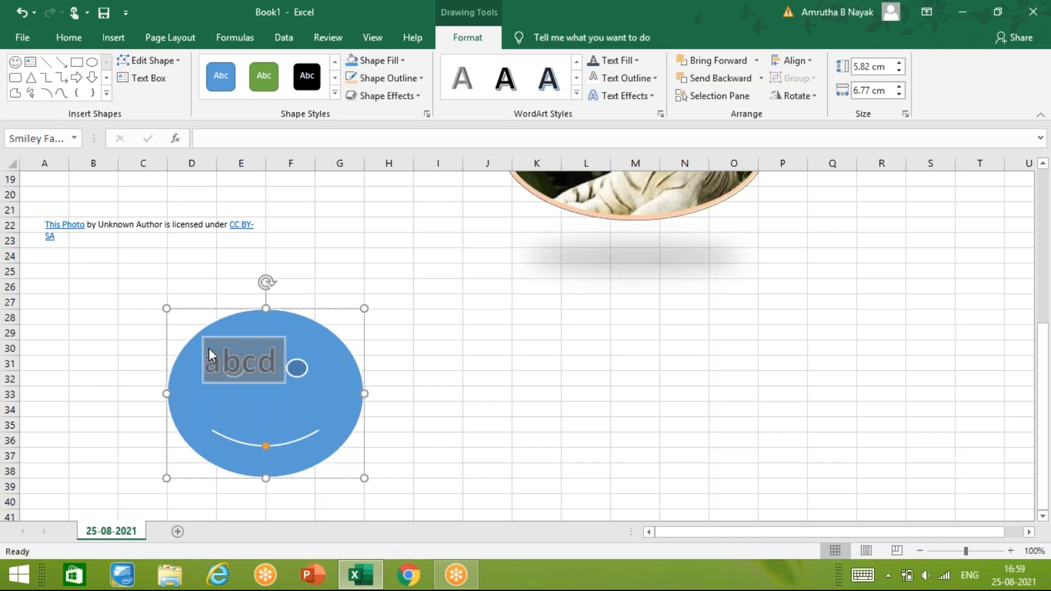
left_click(239, 359)
key("Escape")
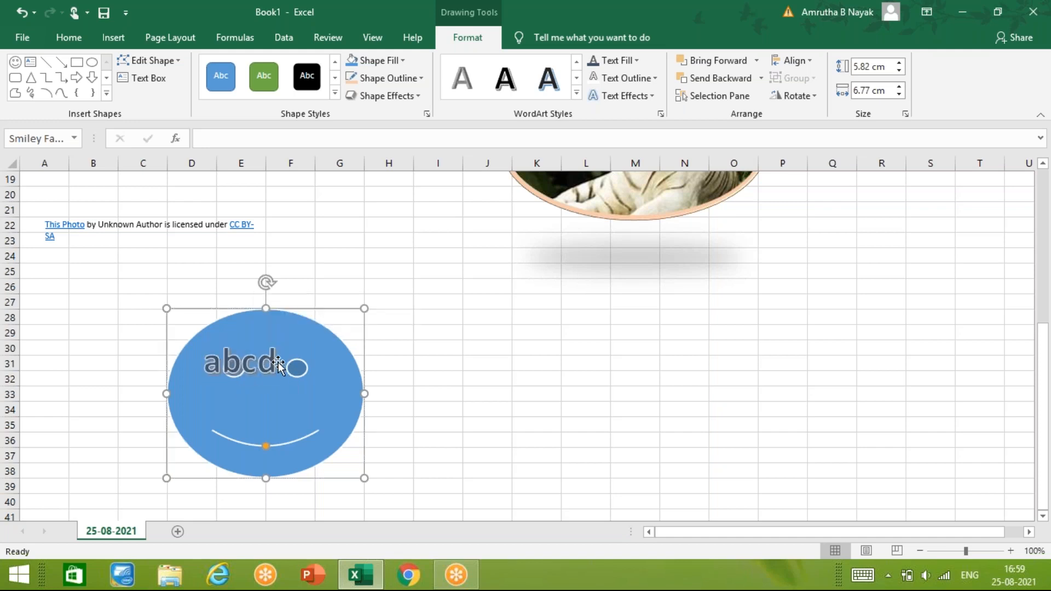
left_click_drag(278, 365, 228, 365)
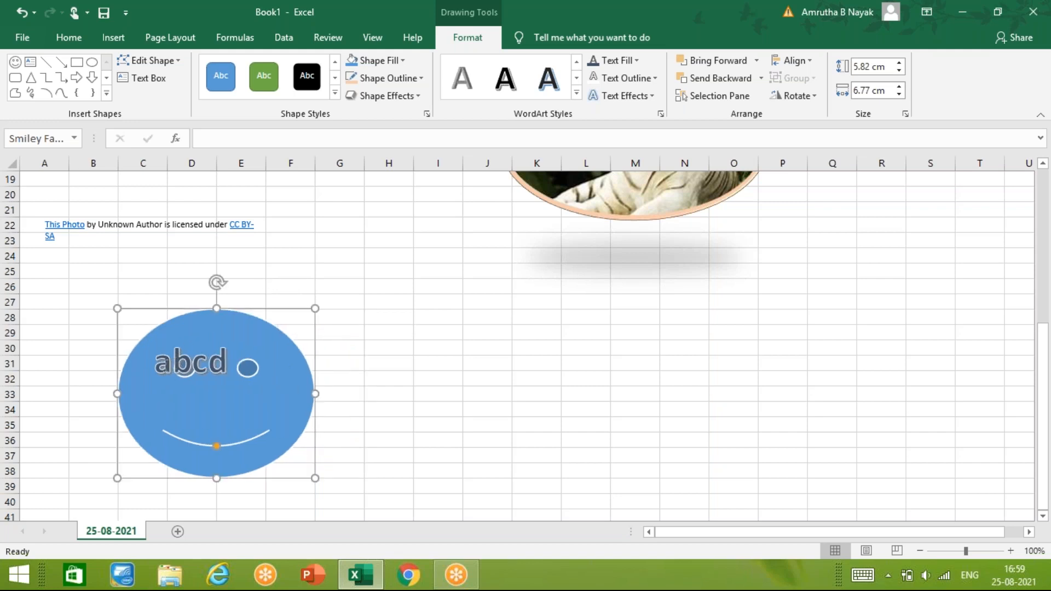
- Examine the text effect options for "abcd", including the shadow presets, and deselect the smiley face
left_click_drag(153, 361, 237, 366)
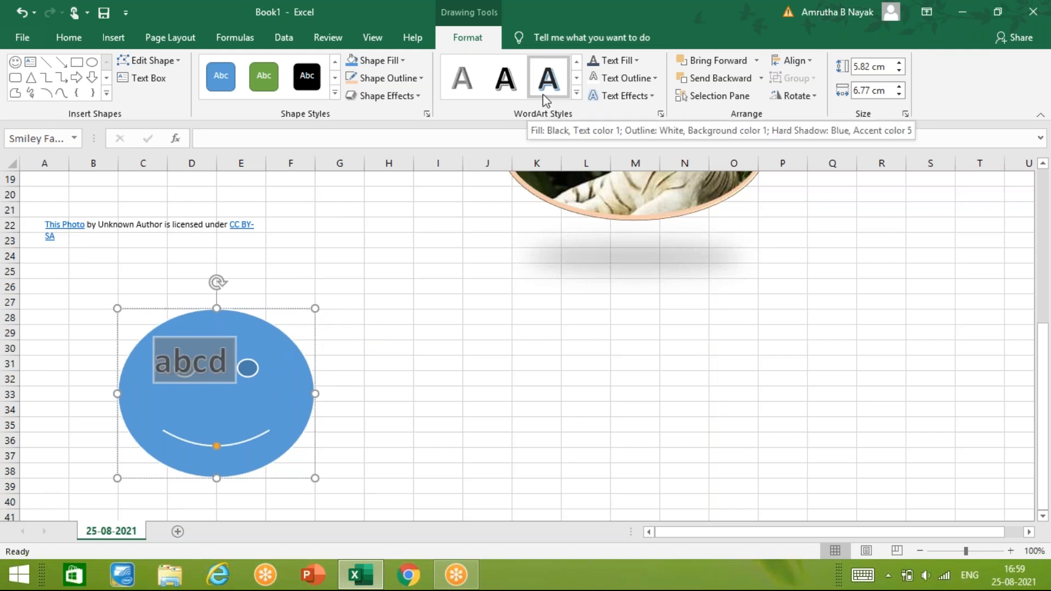
left_click(649, 96)
mouse_move(652, 126)
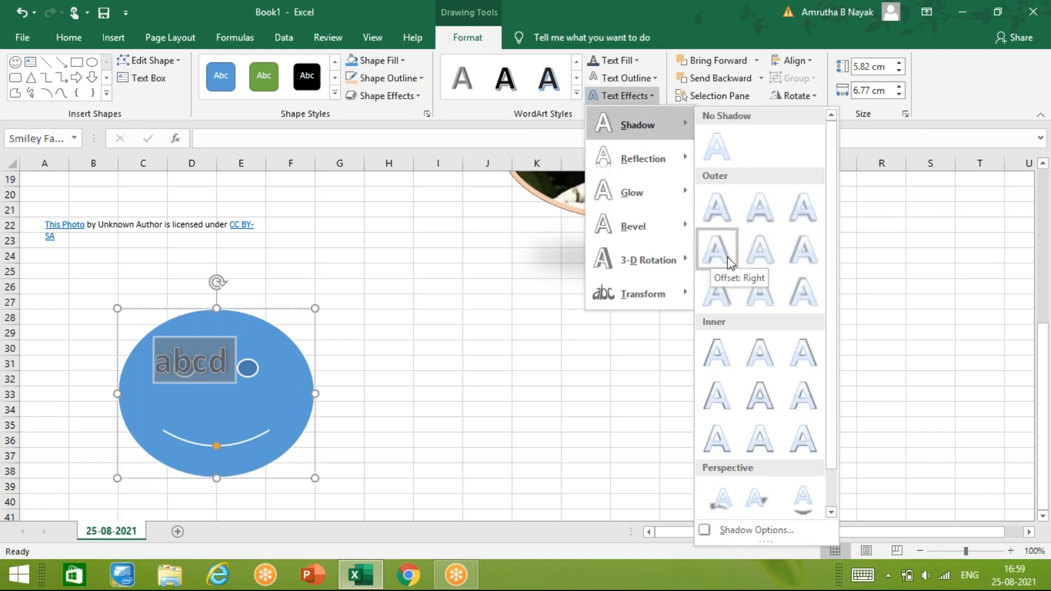
mouse_move(680, 228)
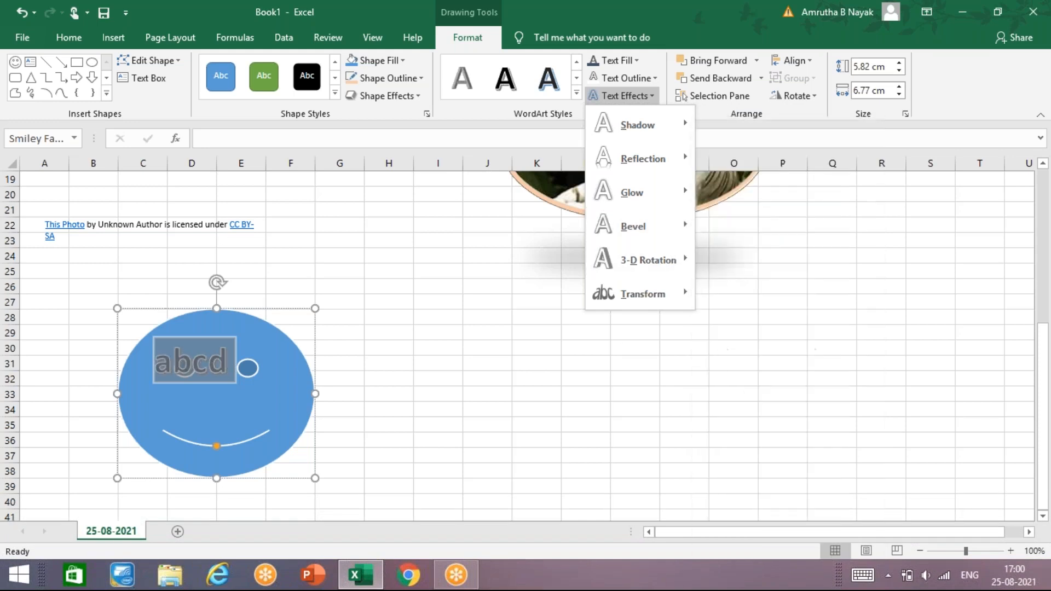
left_click(519, 135)
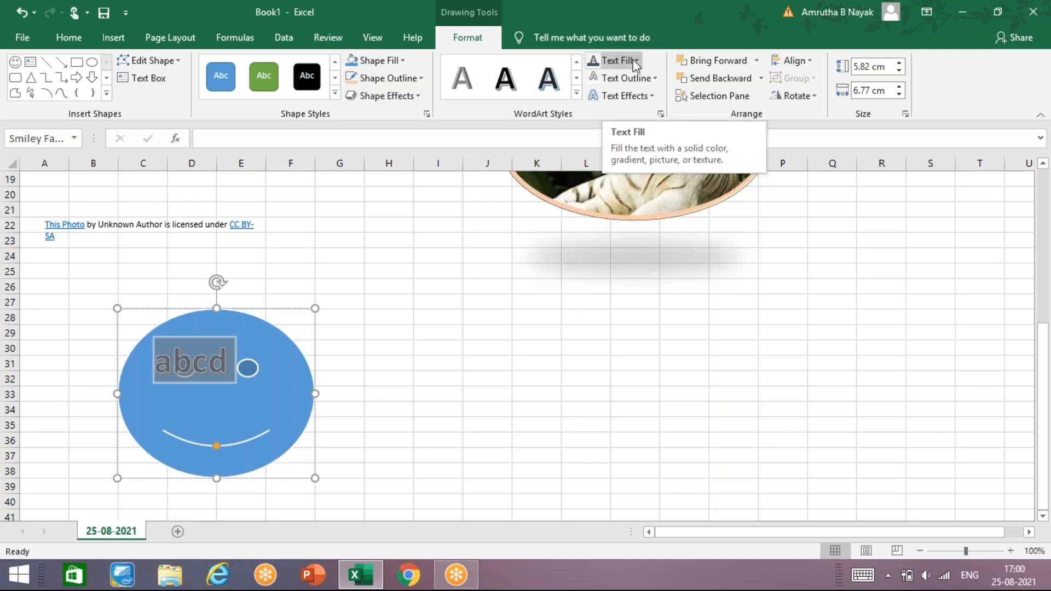
left_click(445, 408)
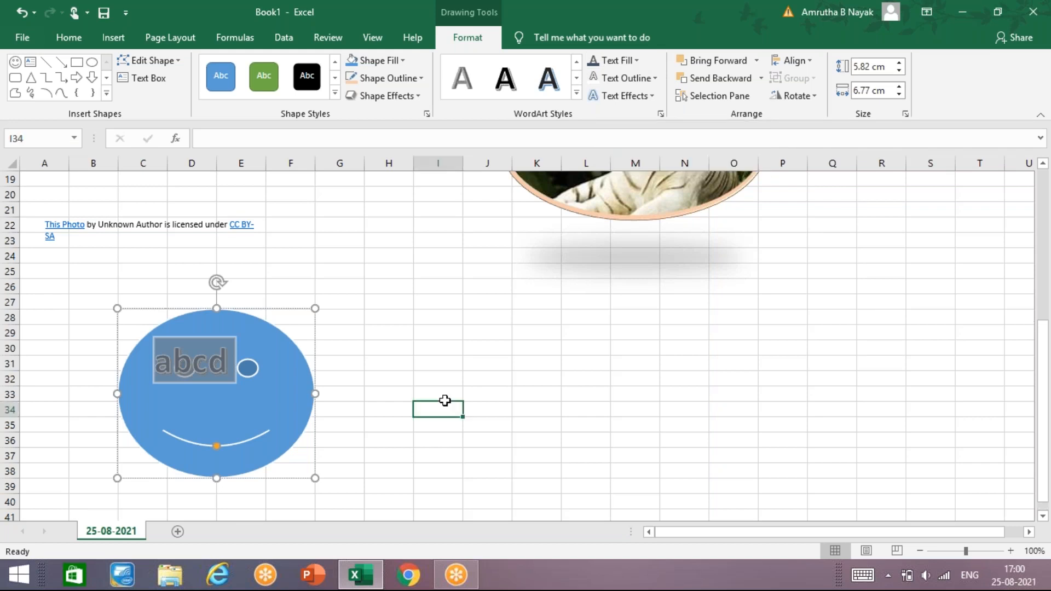
- Draw a sun shape about 4.76 by 5.08 cm over columns I to K, rows 29 to 37, and add the text "zczcsc"
left_click(119, 37)
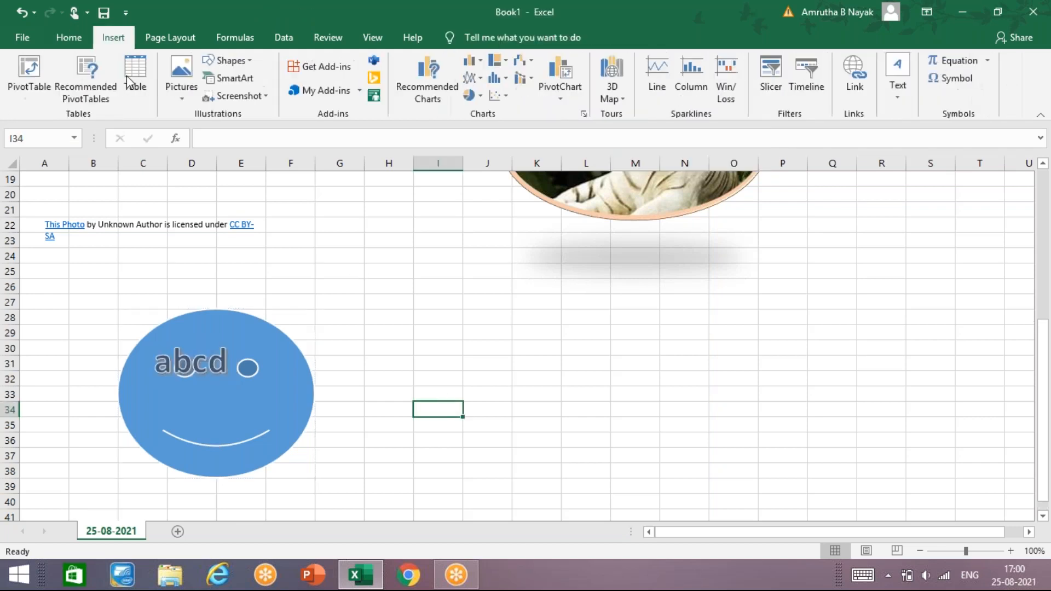
left_click(241, 61)
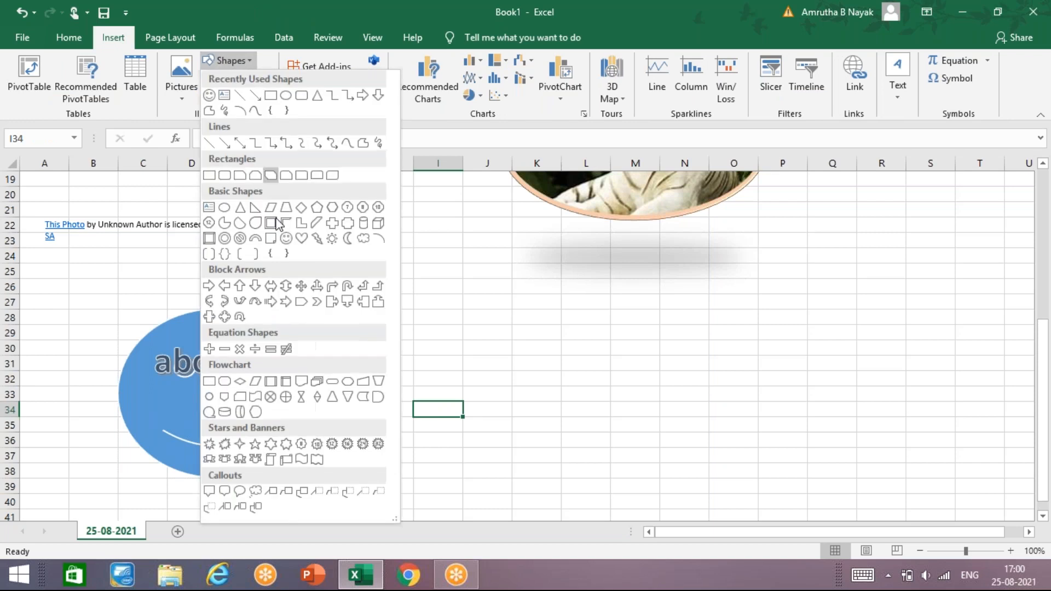
left_click(334, 238)
left_click_drag(415, 323, 562, 467)
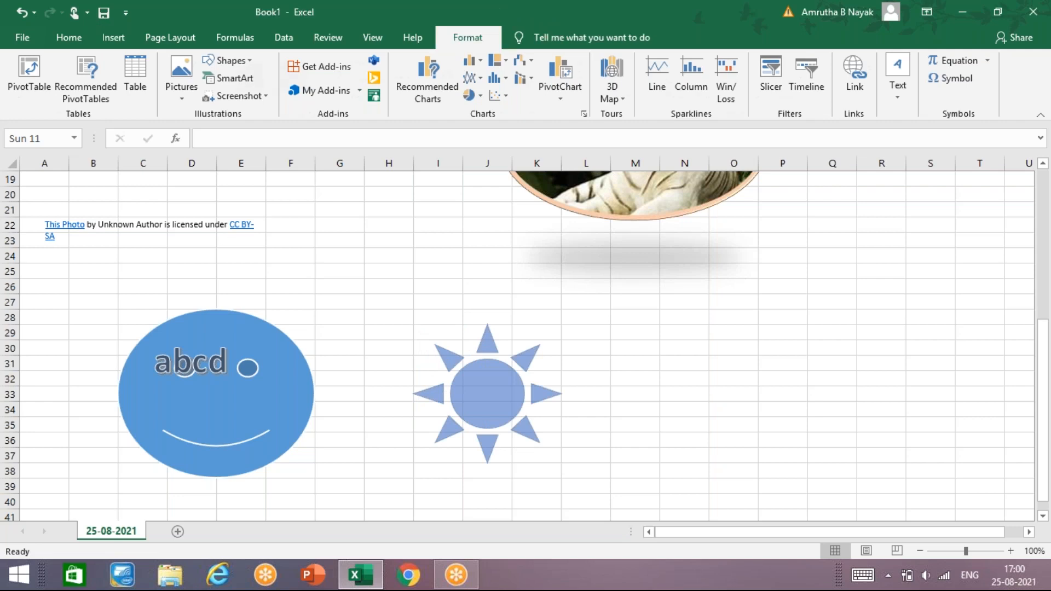
type("zczcsc")
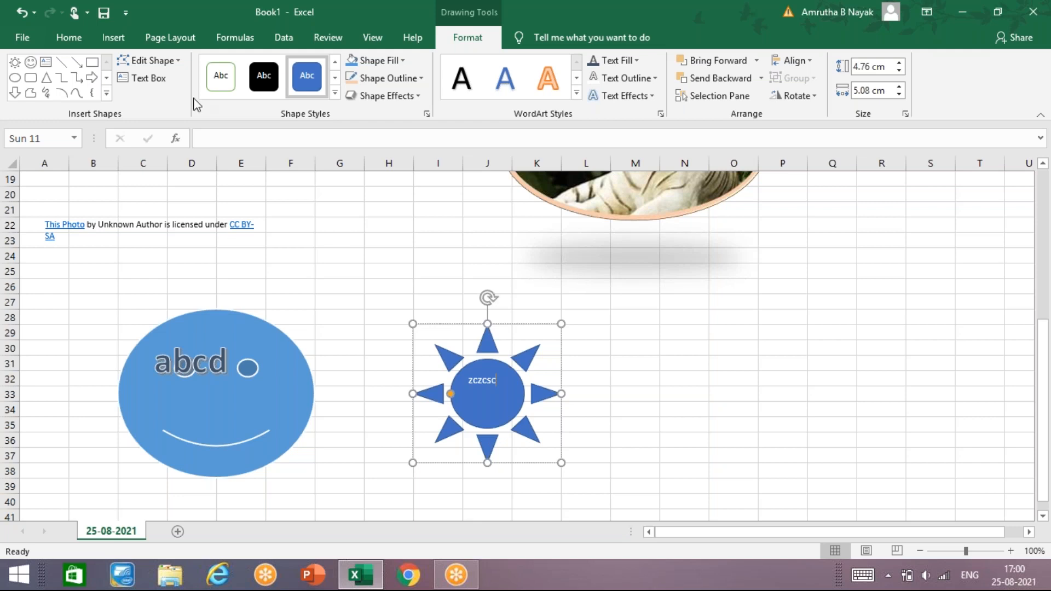
- Append "ahgahg" to the text inside the sun shape and deselect the shape
left_click(161, 82)
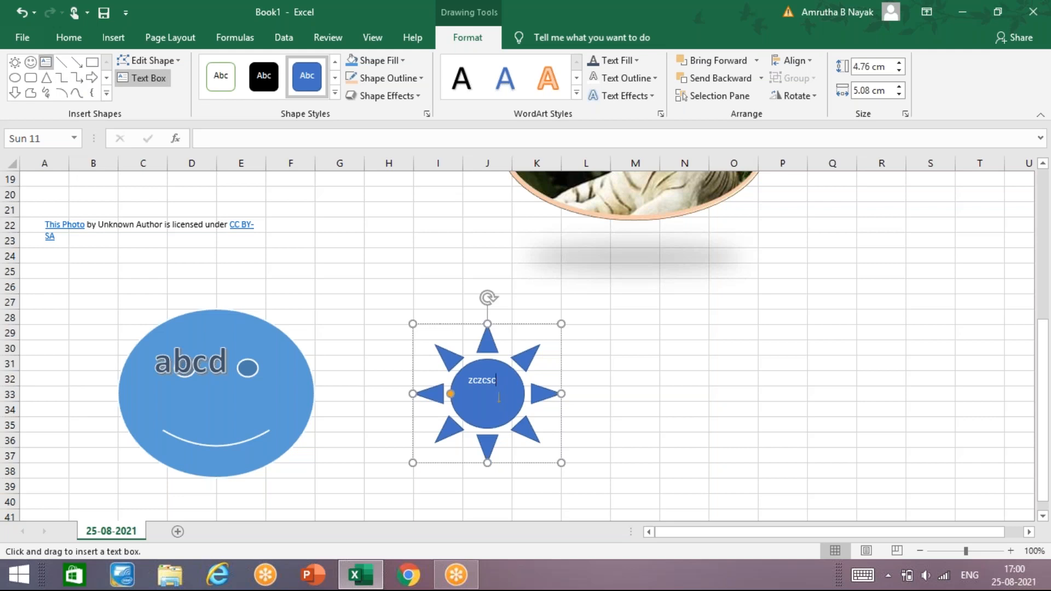
type("ahg")
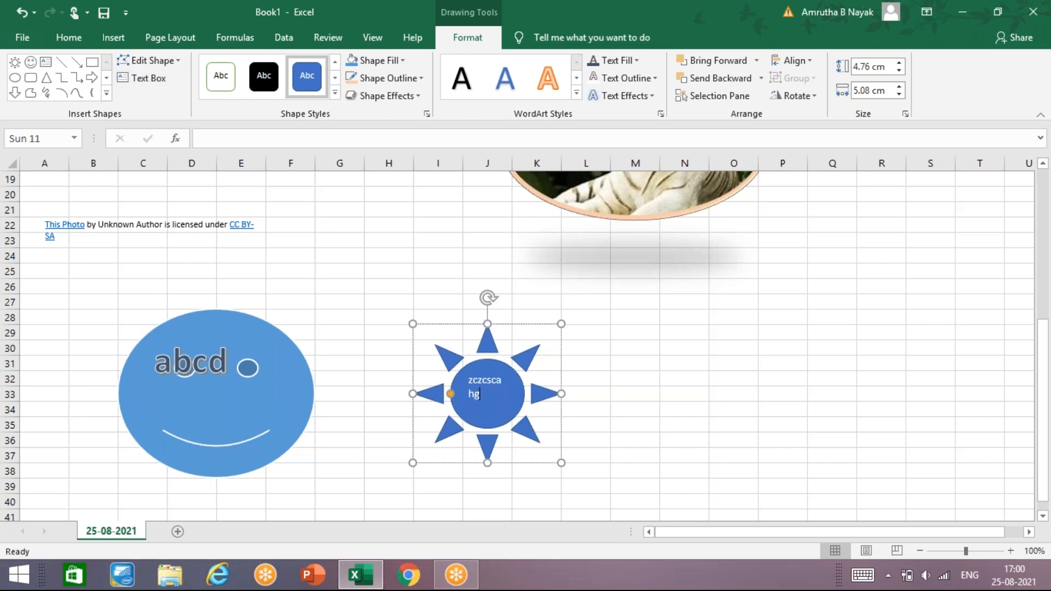
type("ahg")
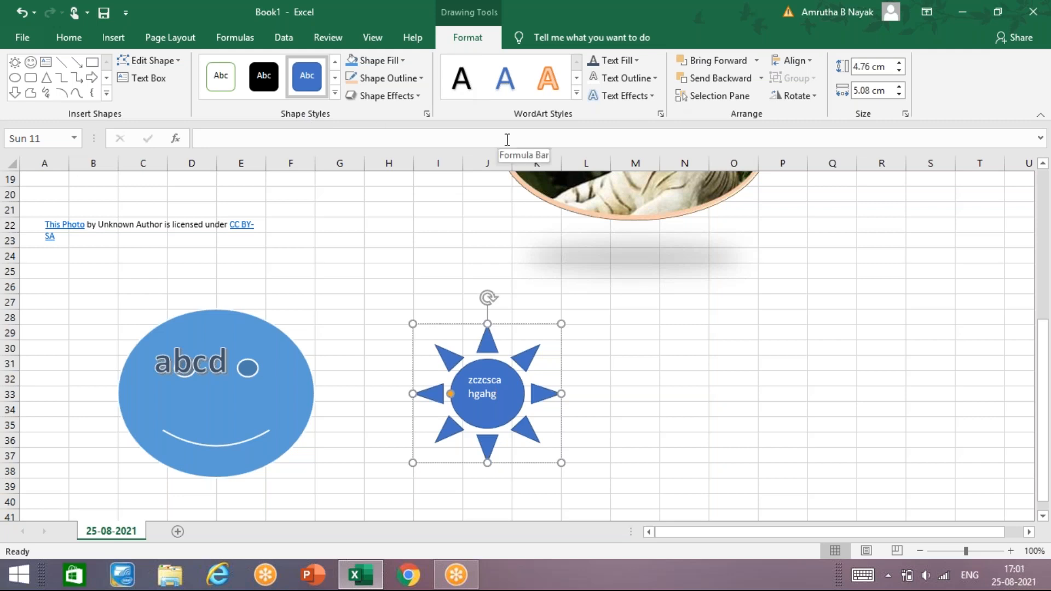
left_click(426, 230)
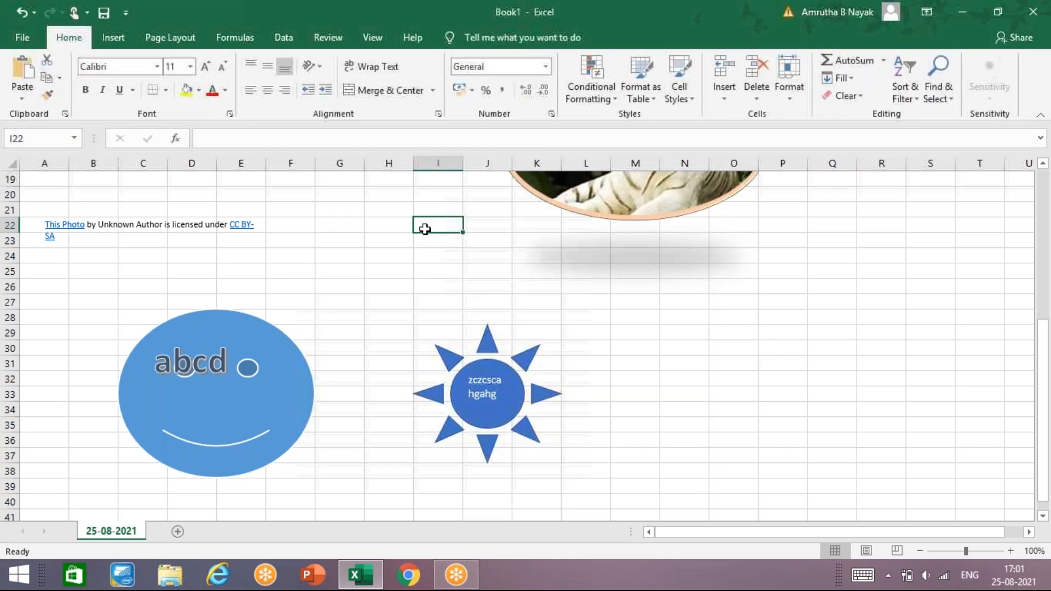
- Select the smiley face, examine the sheet's list of objects in the Selection pane, and close the pane
left_click(113, 38)
left_click(279, 394)
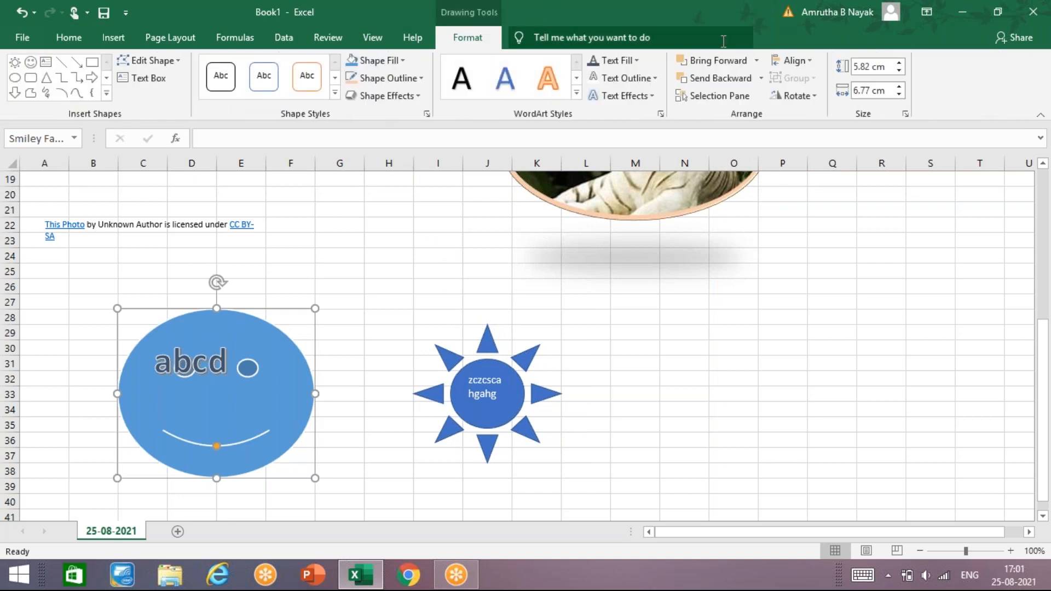
left_click(734, 97)
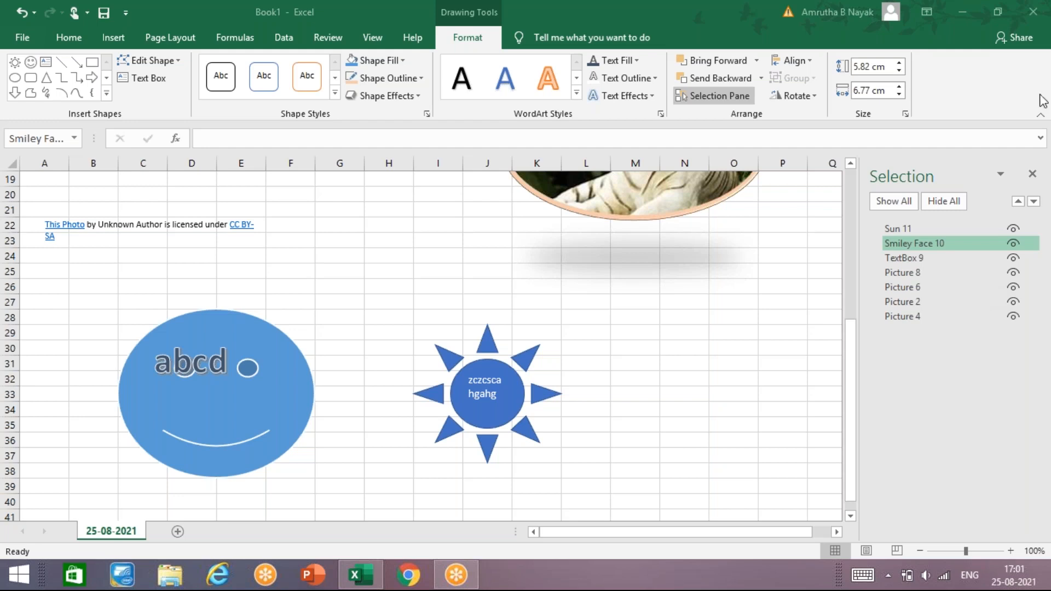
left_click(1033, 175)
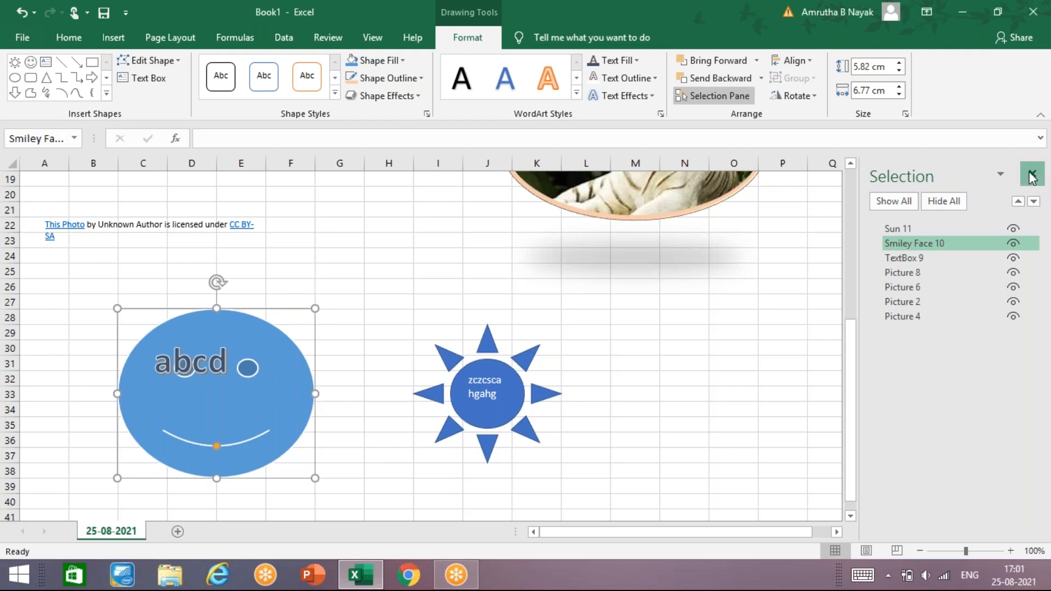
left_click(1032, 176)
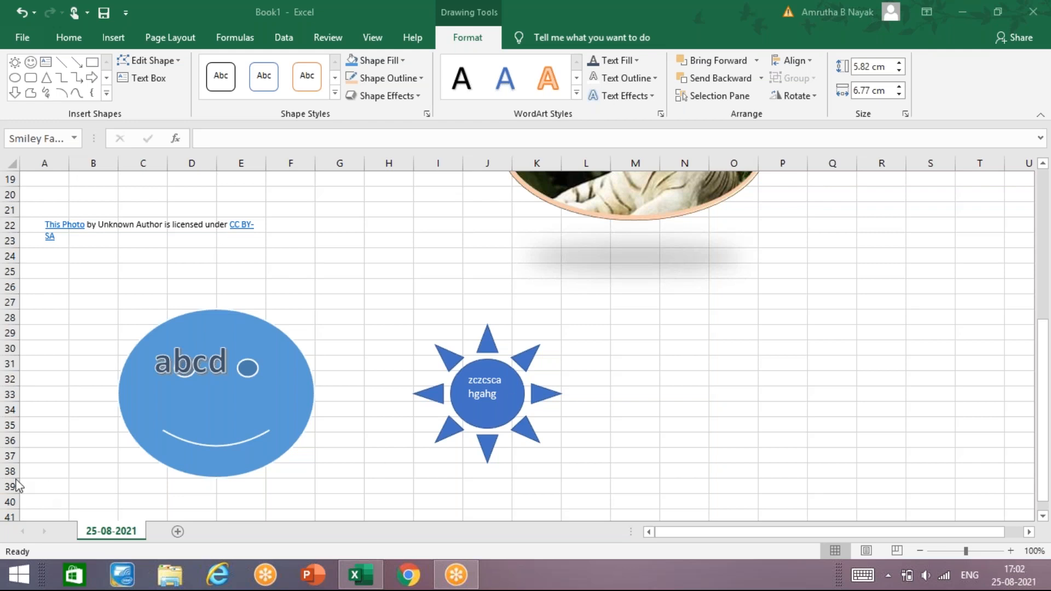
- Enlarge the text "abcd" on the smiley face by one font size increment
left_click(223, 367)
double_click(224, 367)
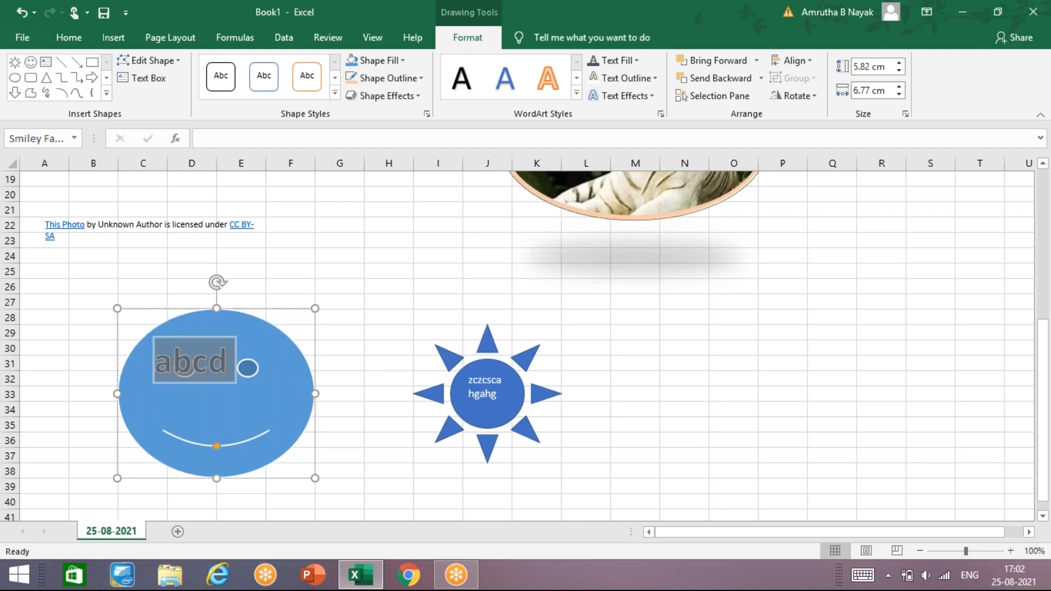
key("ctrl+shift+period")
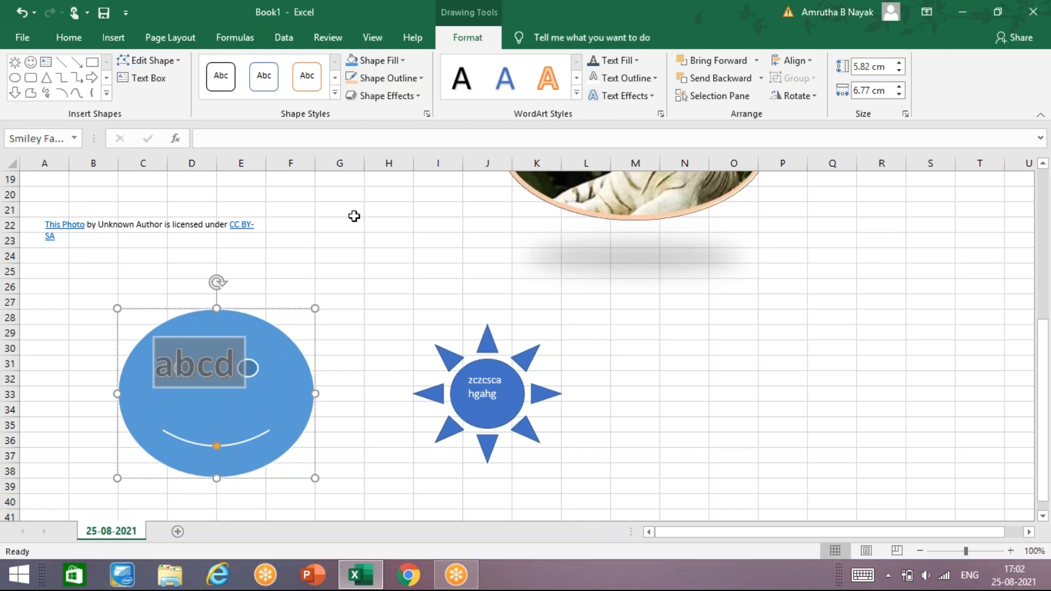
- Enter the font enlargement shortcut note "ctrl +shift + >" in cell G23
left_click(351, 234)
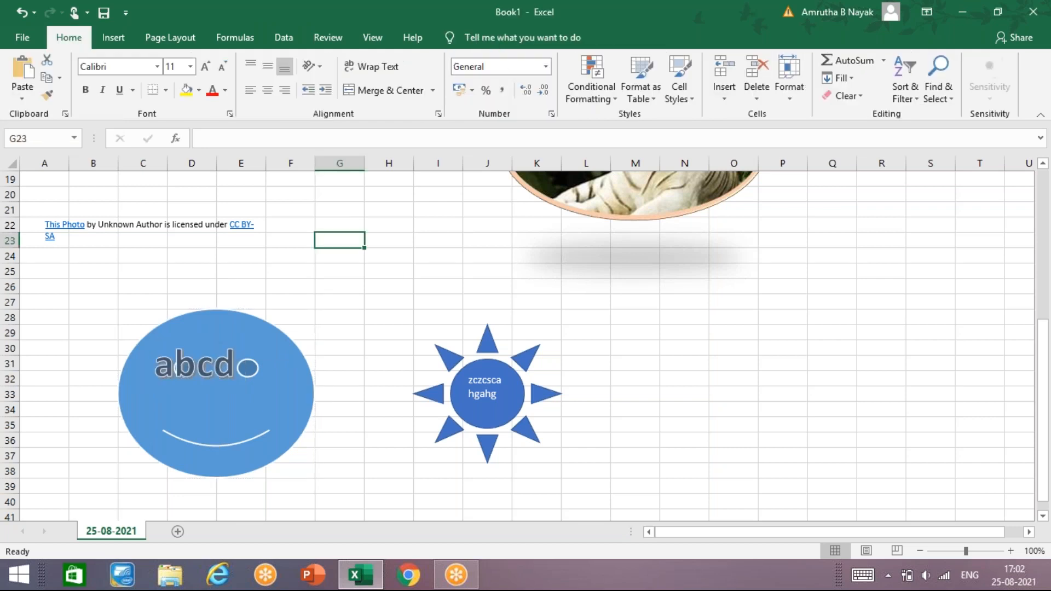
type("ctrl")
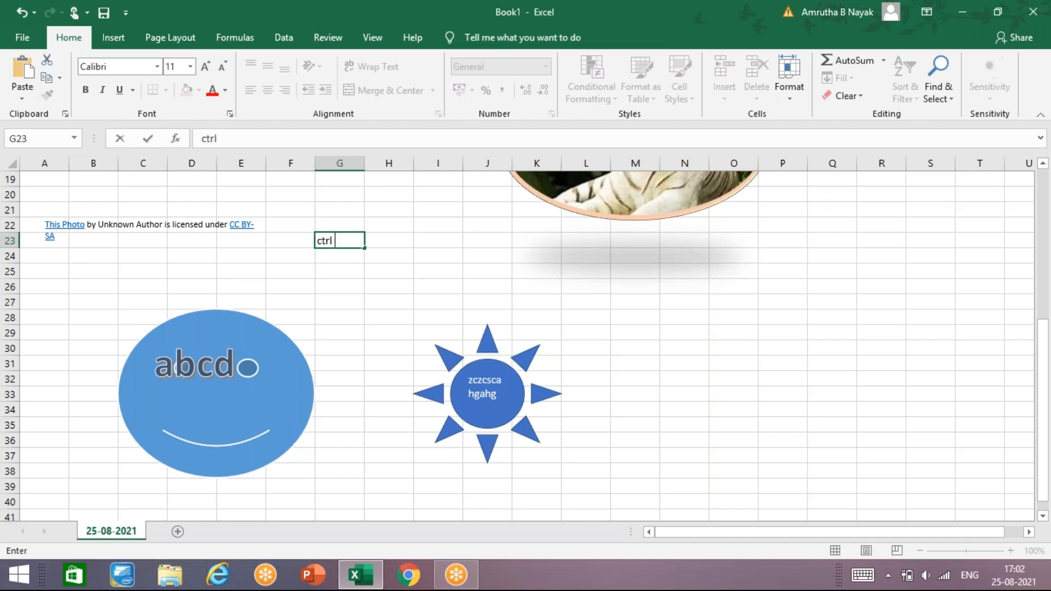
type(" +shift +>")
key("BackSpace")
type(">")
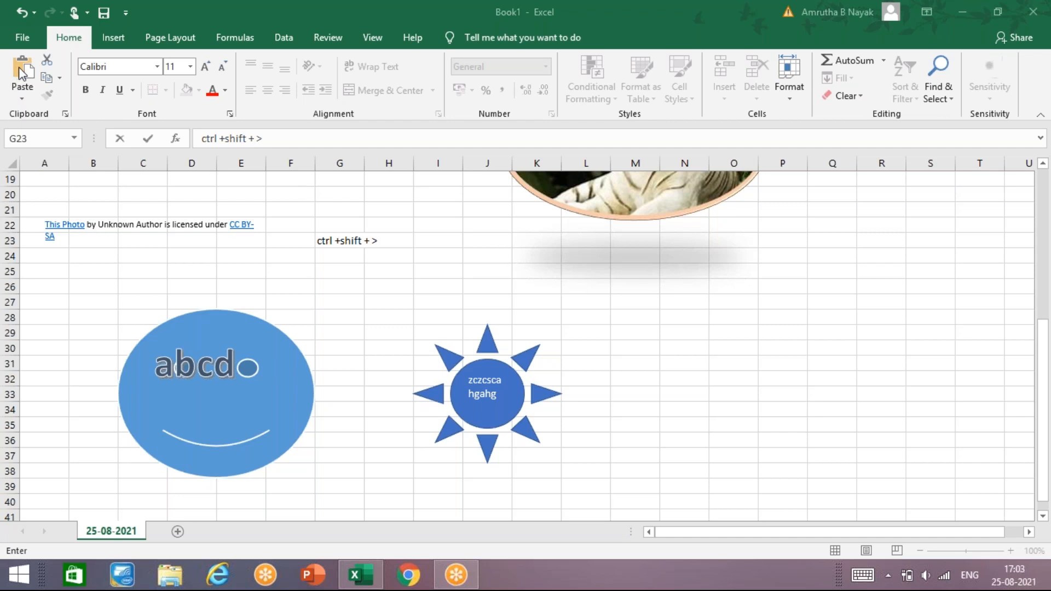
left_click(122, 32)
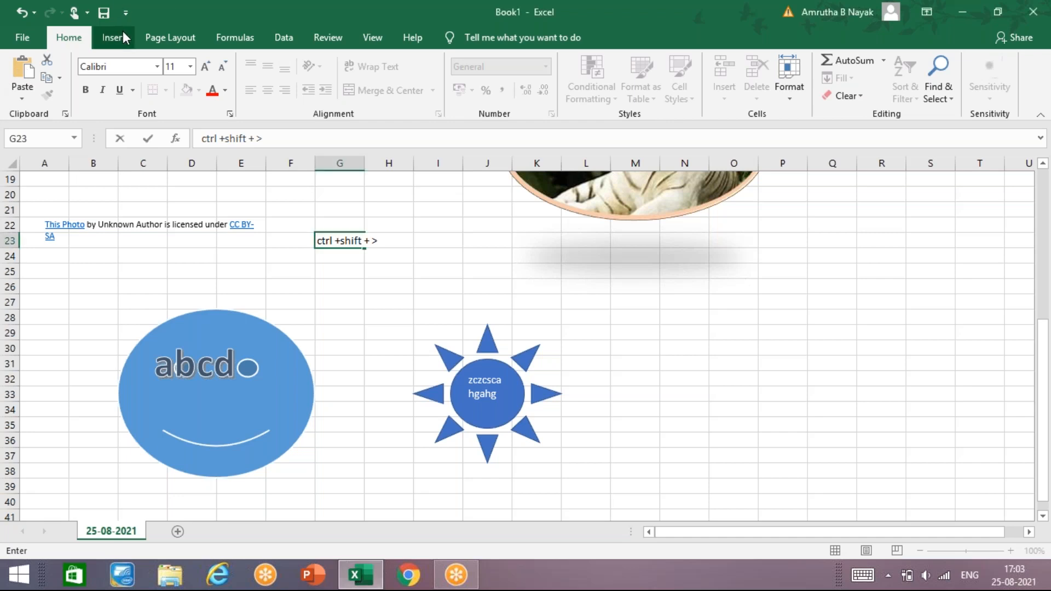
left_click(123, 32)
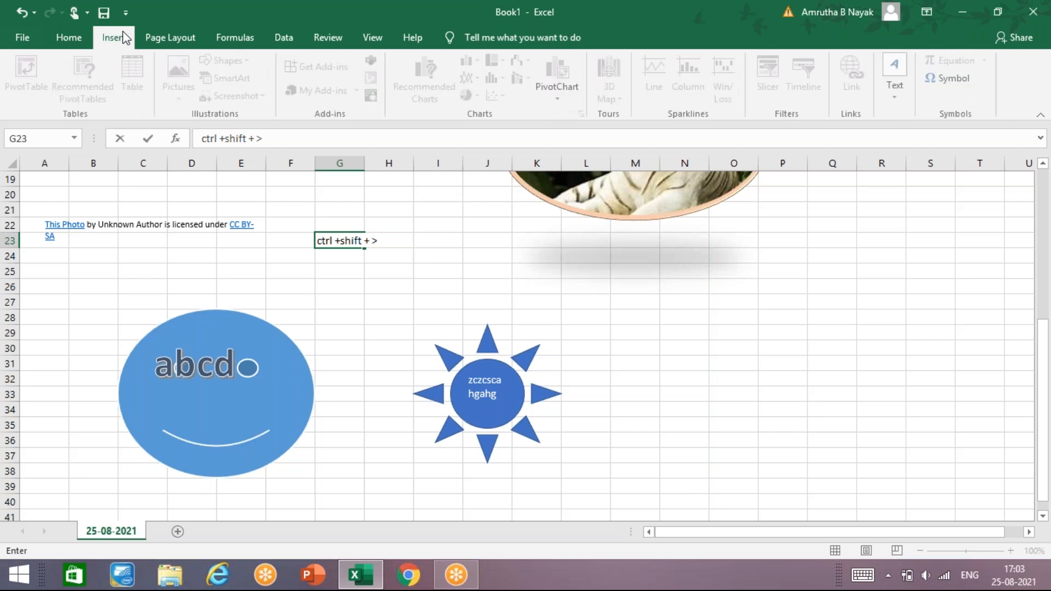
left_click(395, 298)
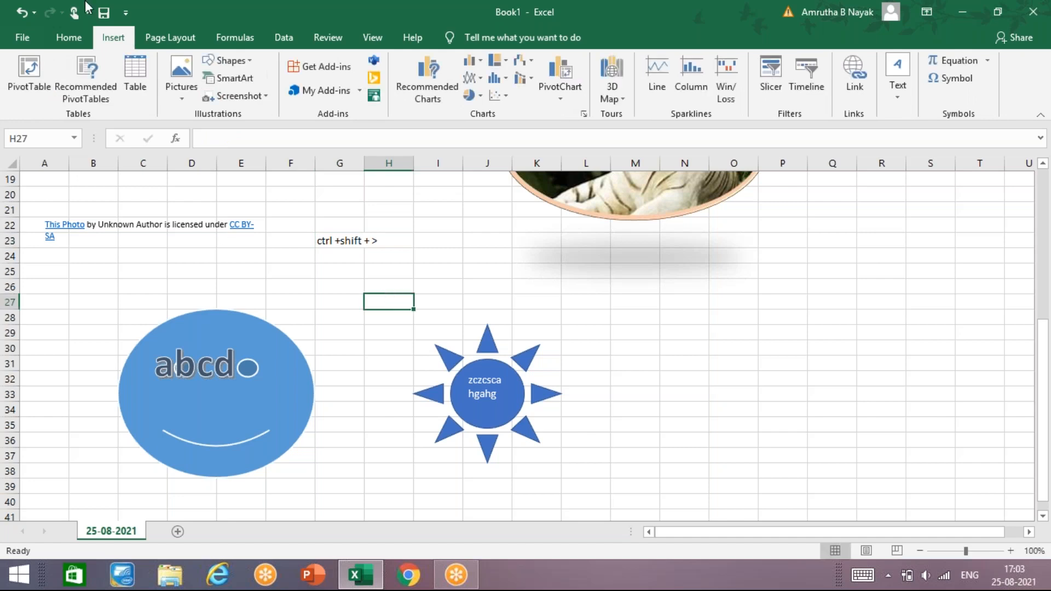
- Insert a SmartArt graphic with the Hierarchy layout and move it to about columns C to J, rows 40 to 54
left_click(674, 264)
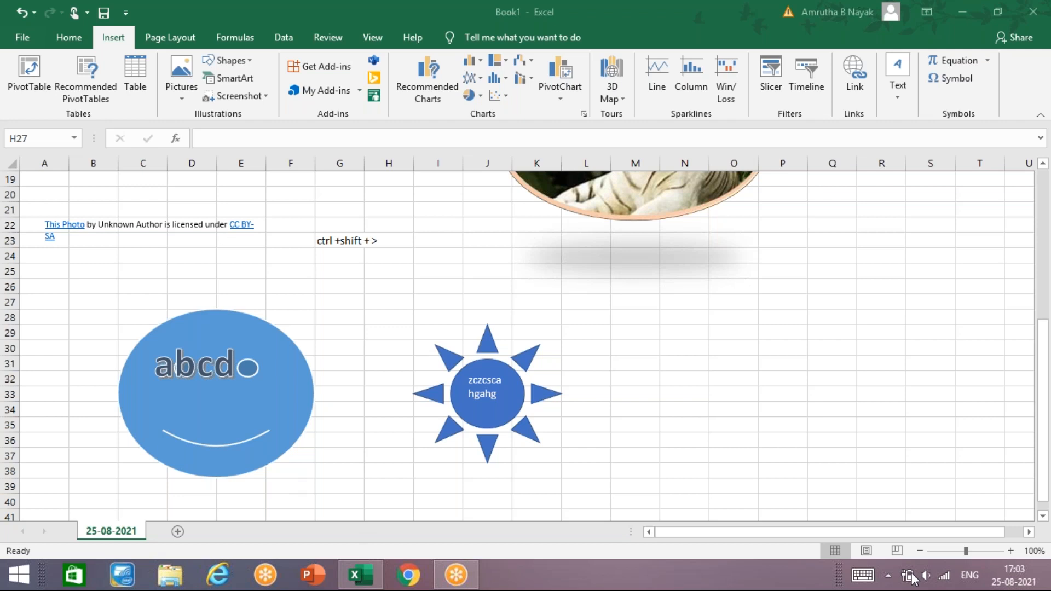
left_click(81, 488)
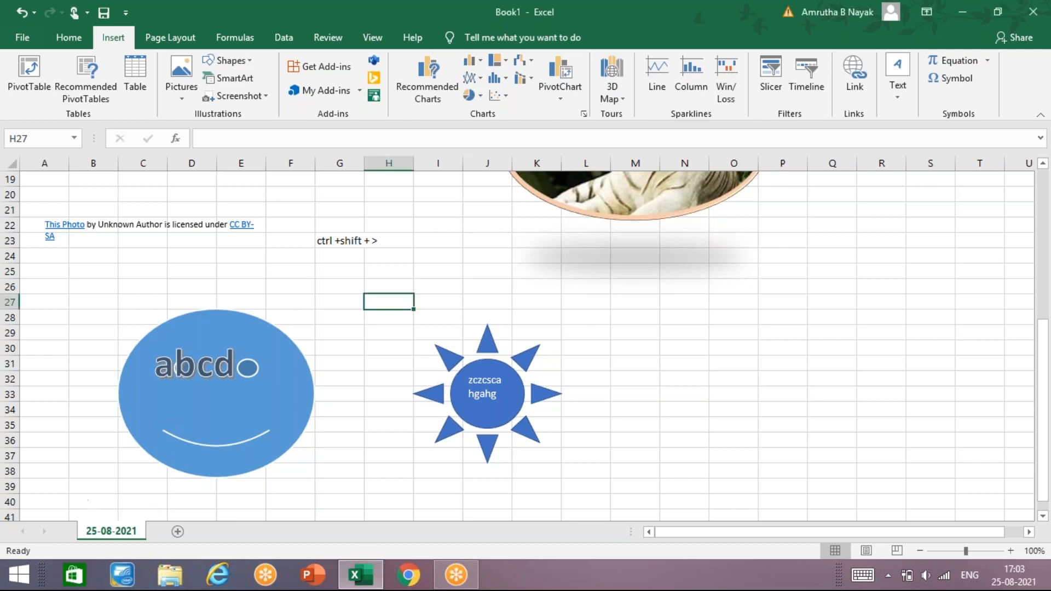
scroll(80, 481, "down", 9)
scroll(94, 460, "up", 3)
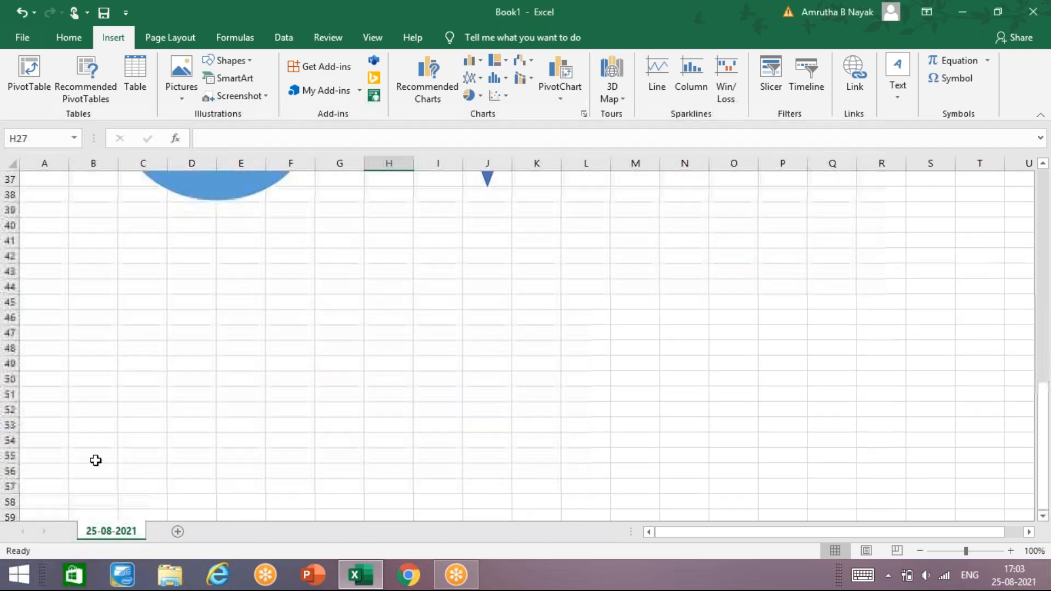
left_click(162, 317)
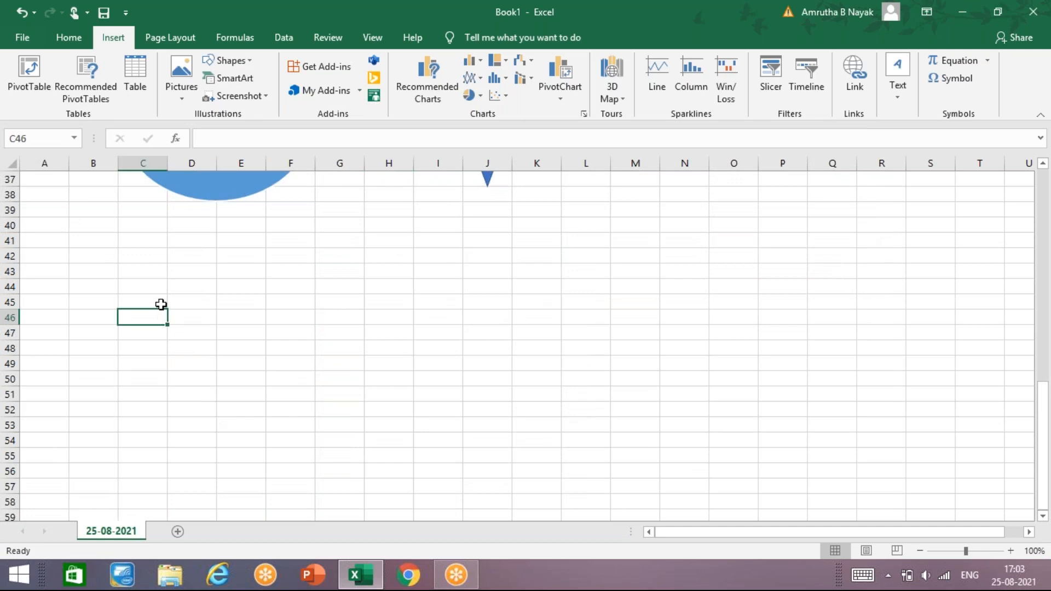
left_click(235, 78)
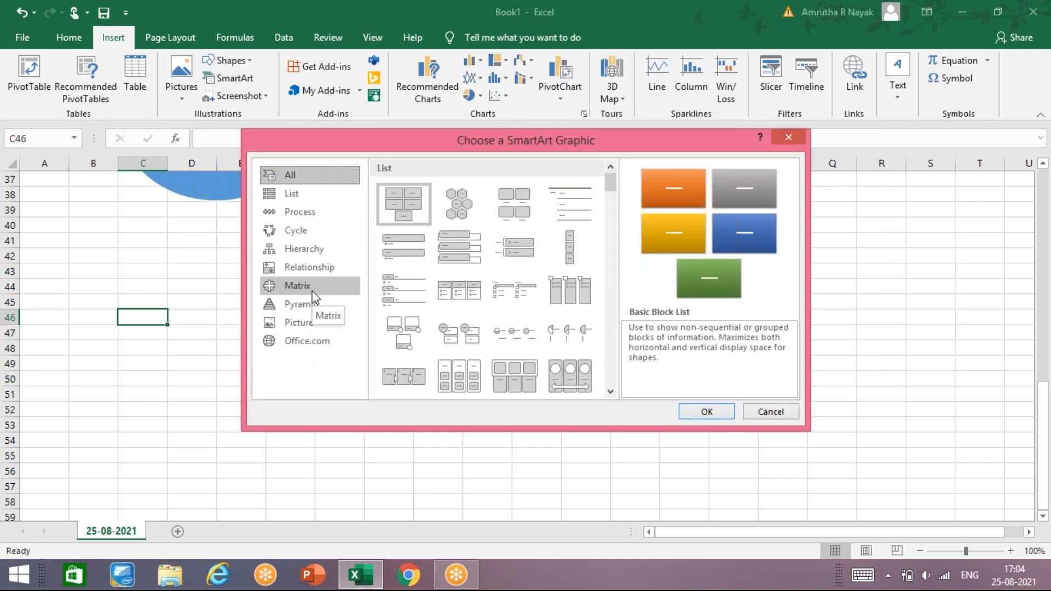
left_click(321, 262)
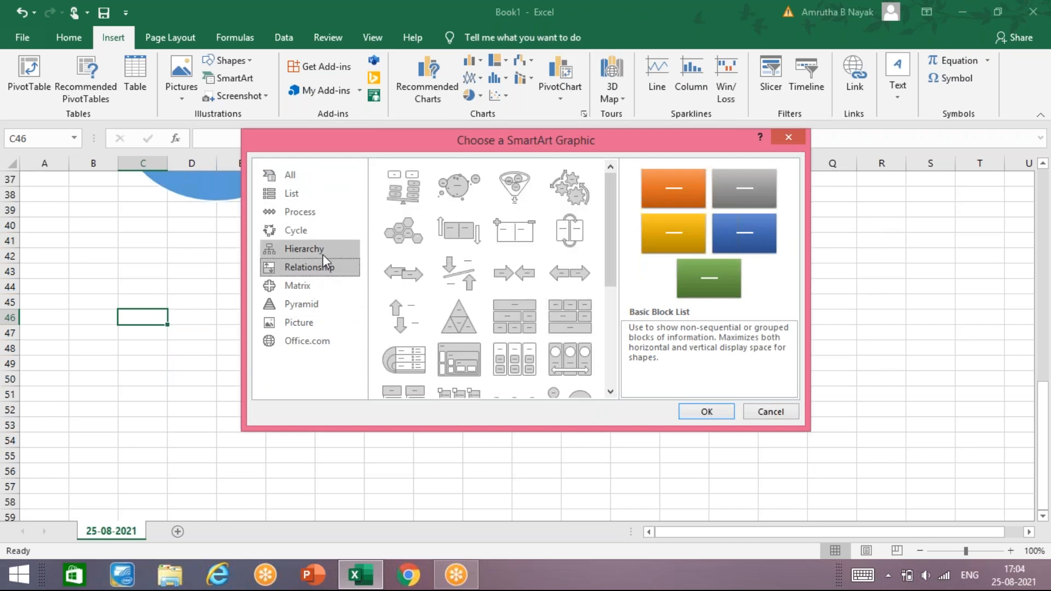
left_click(323, 255)
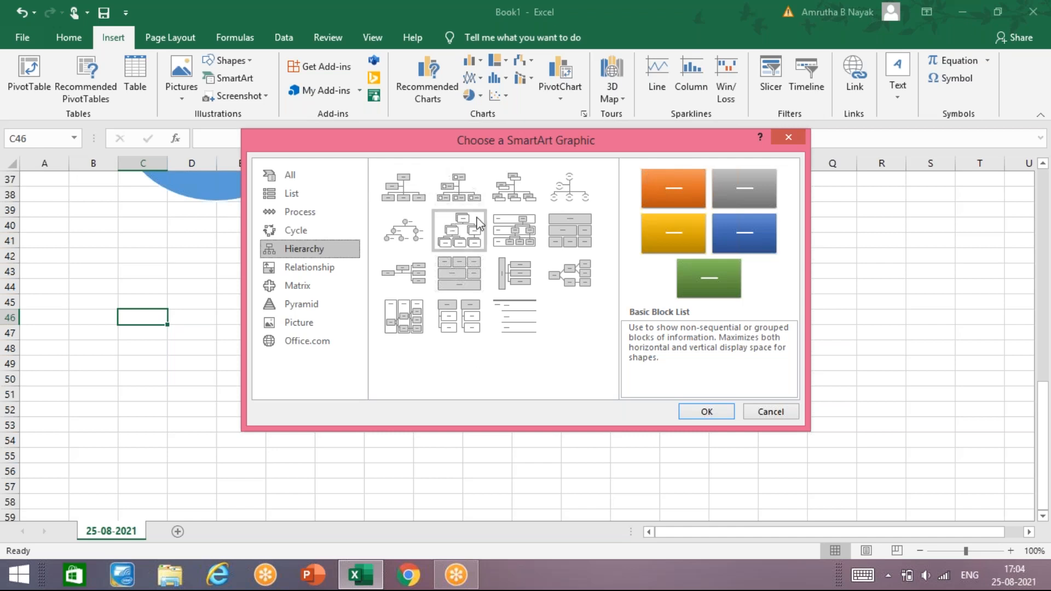
left_click(478, 243)
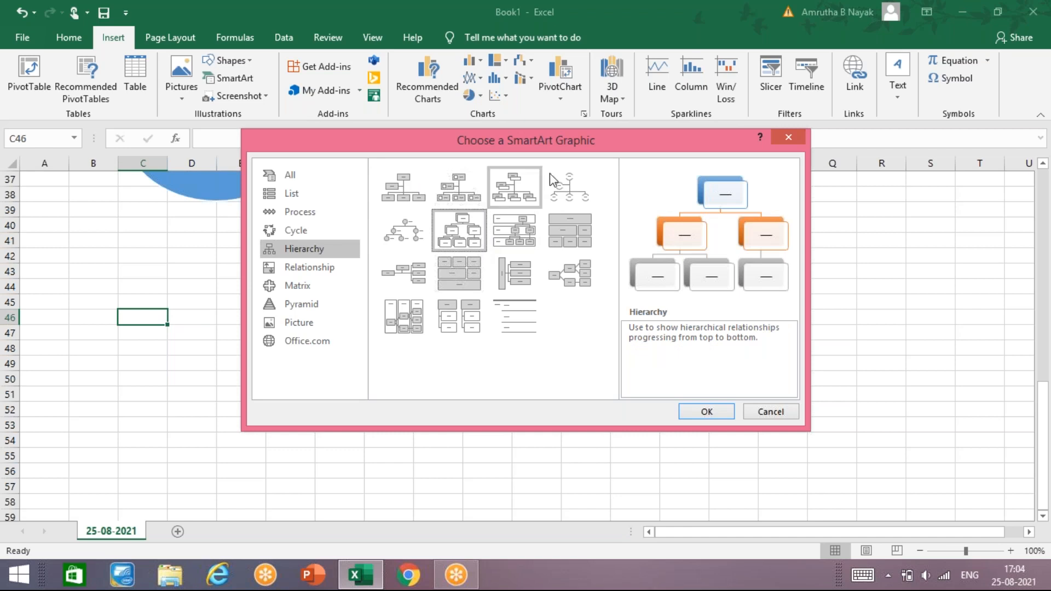
left_click_drag(575, 136, 446, 120)
left_click(579, 399)
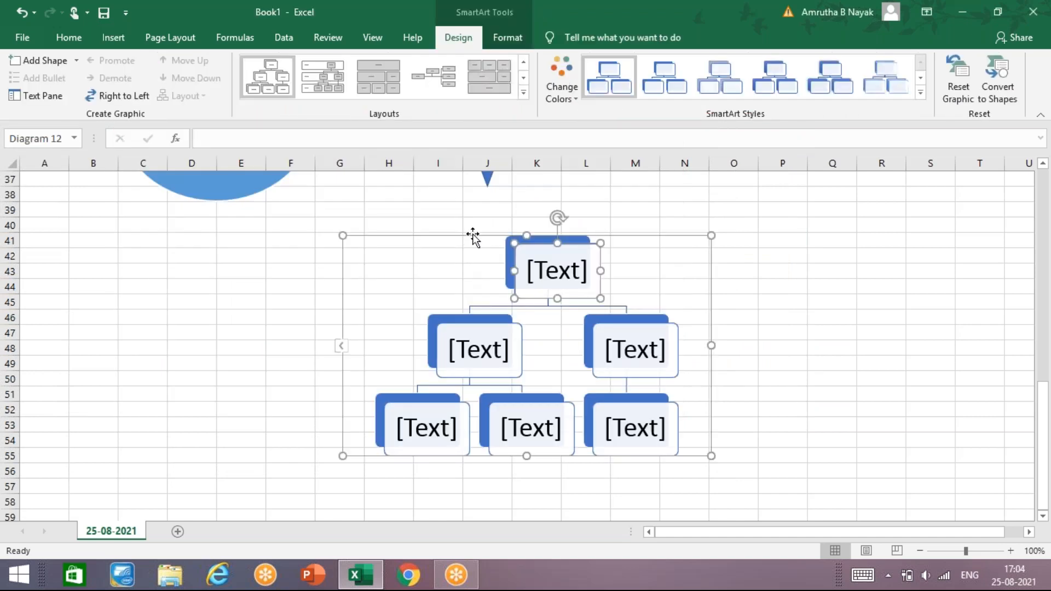
left_click_drag(474, 236, 264, 225)
- Enter "computer" in the top box of the hierarchy diagram and undo the last stray line break
left_click(355, 271)
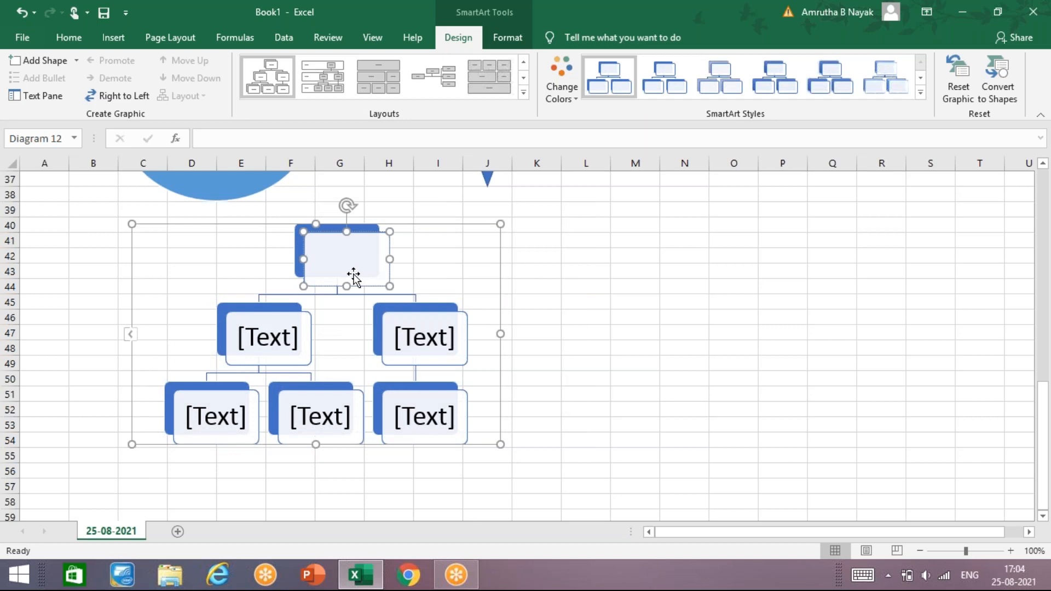
type("comp")
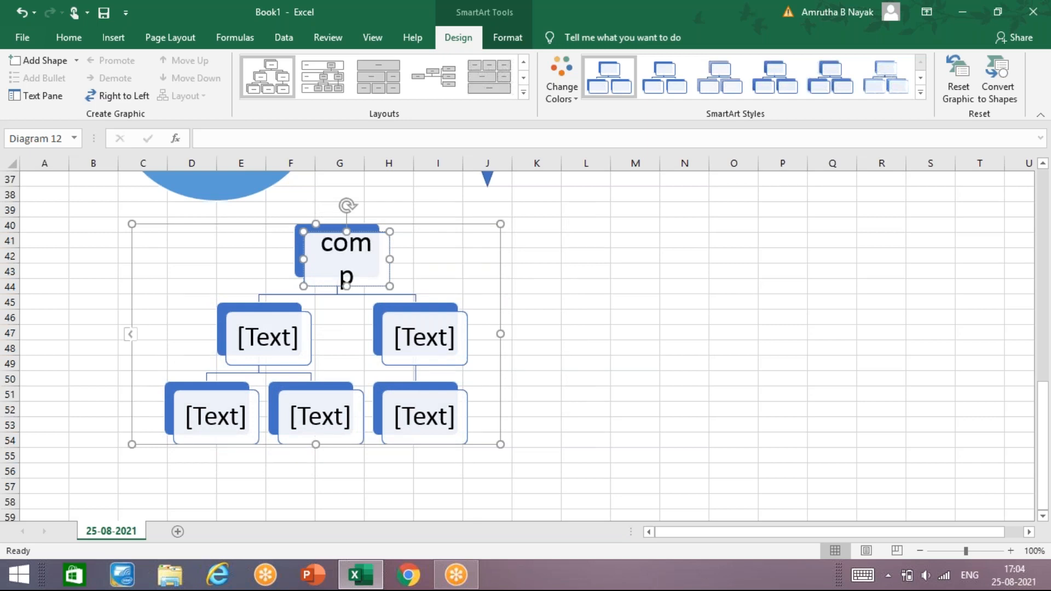
type("uter")
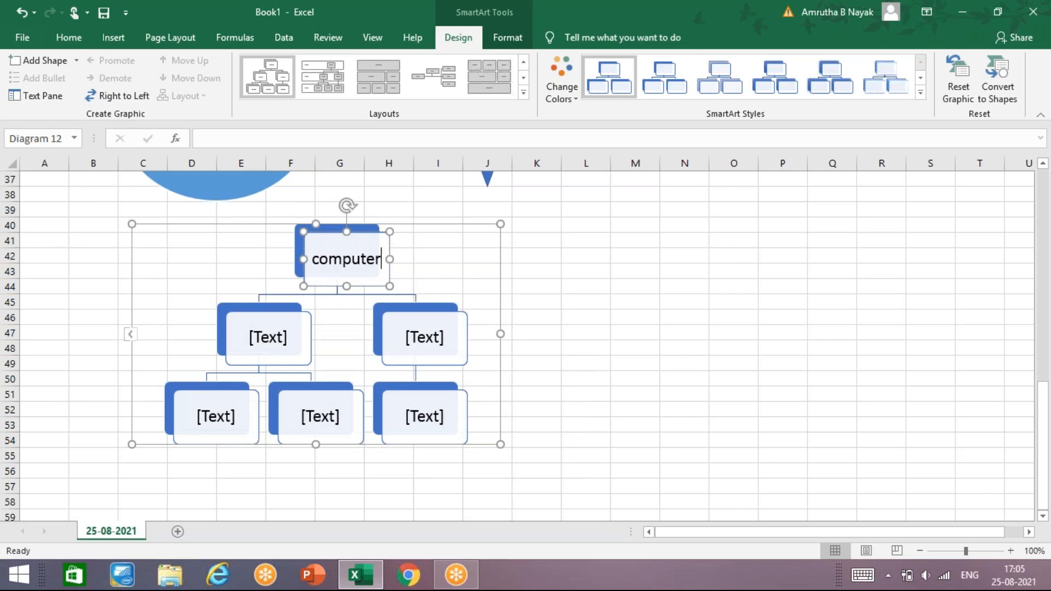
key("Return")
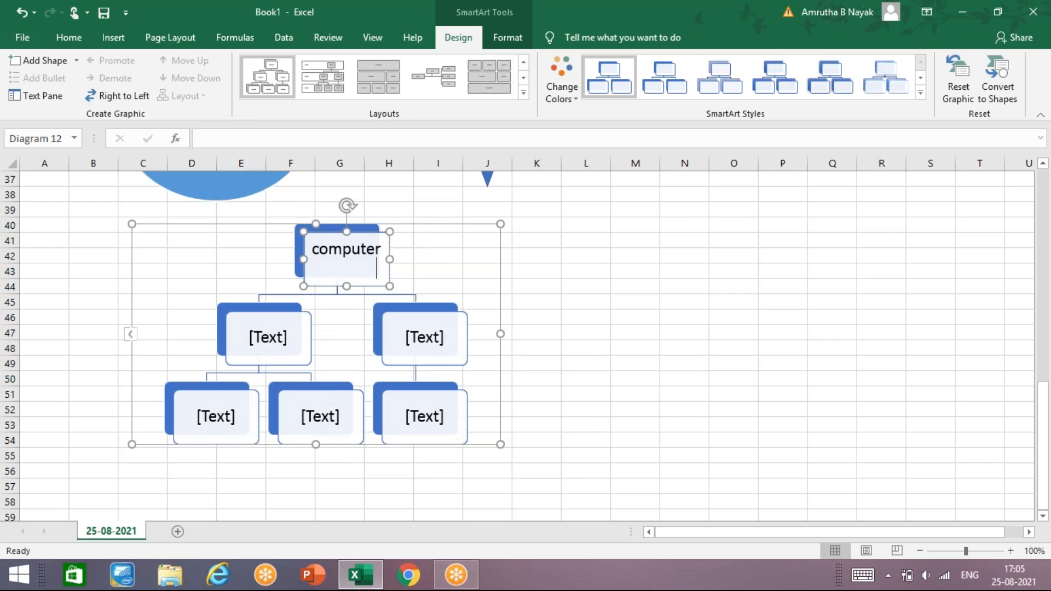
key("BackSpace")
key("Return")
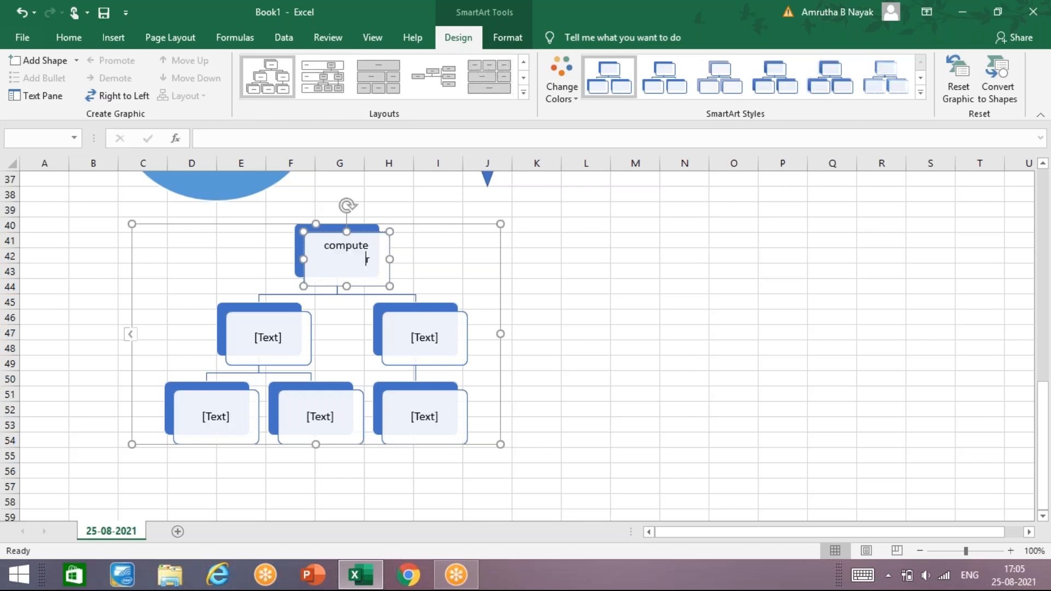
key("ctrl+z")
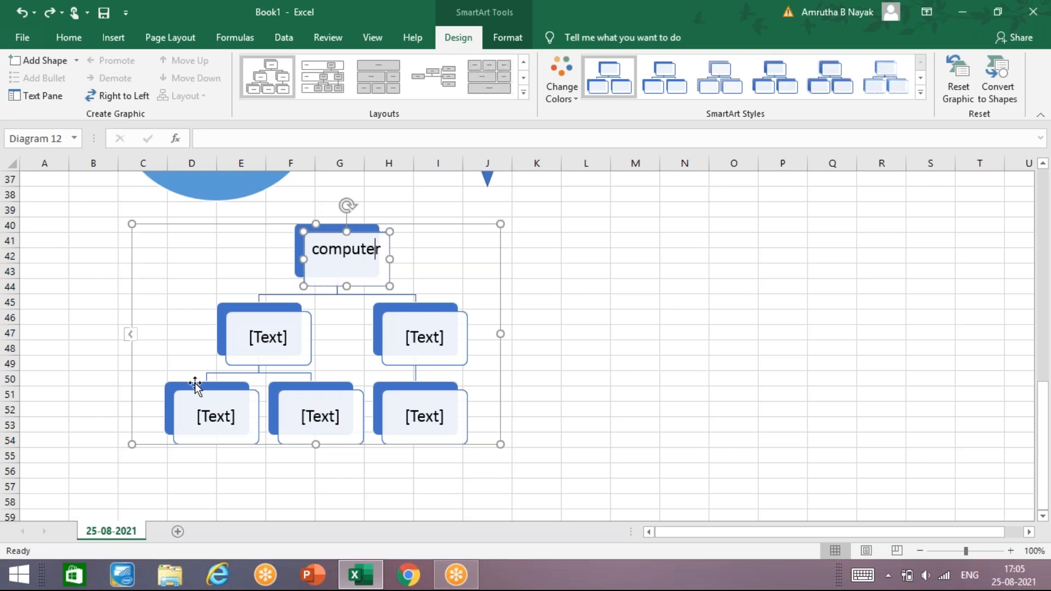
- Label the two second-level boxes of the hierarchy diagram "hardware" and "software", in that order
left_click(267, 351)
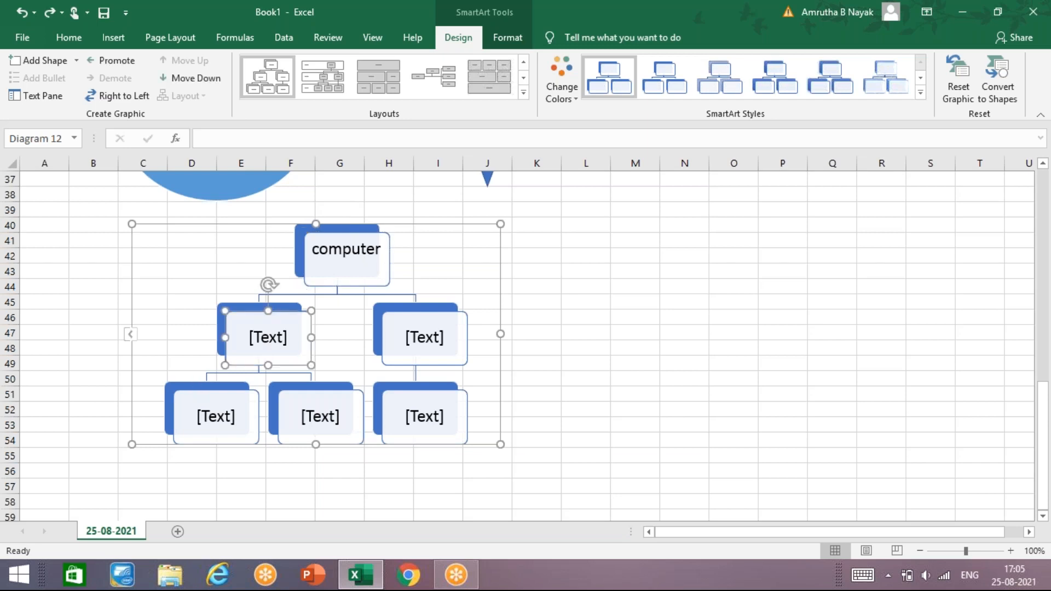
type("hardware")
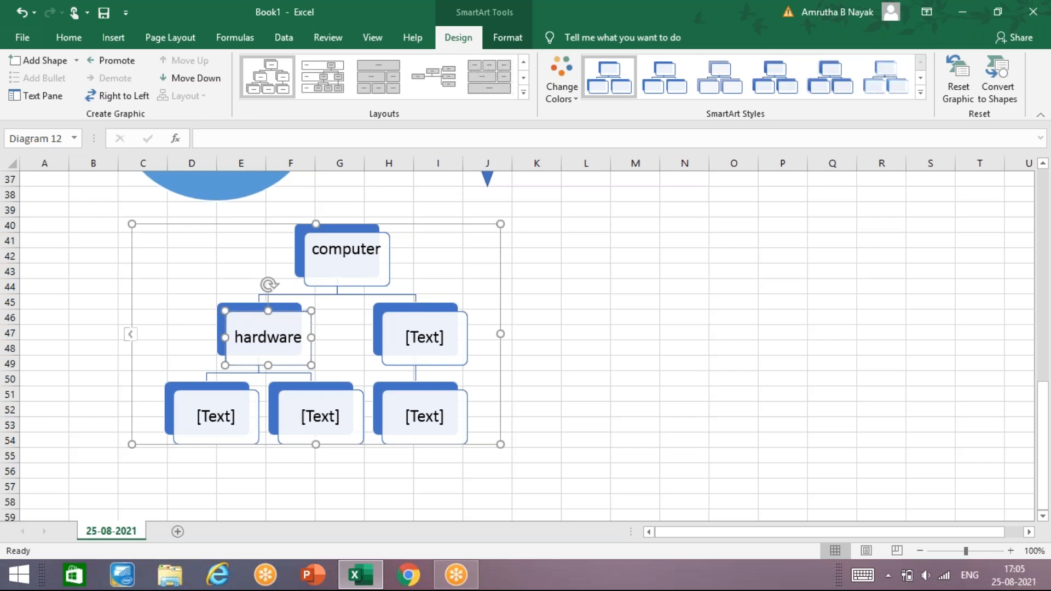
left_click(438, 338)
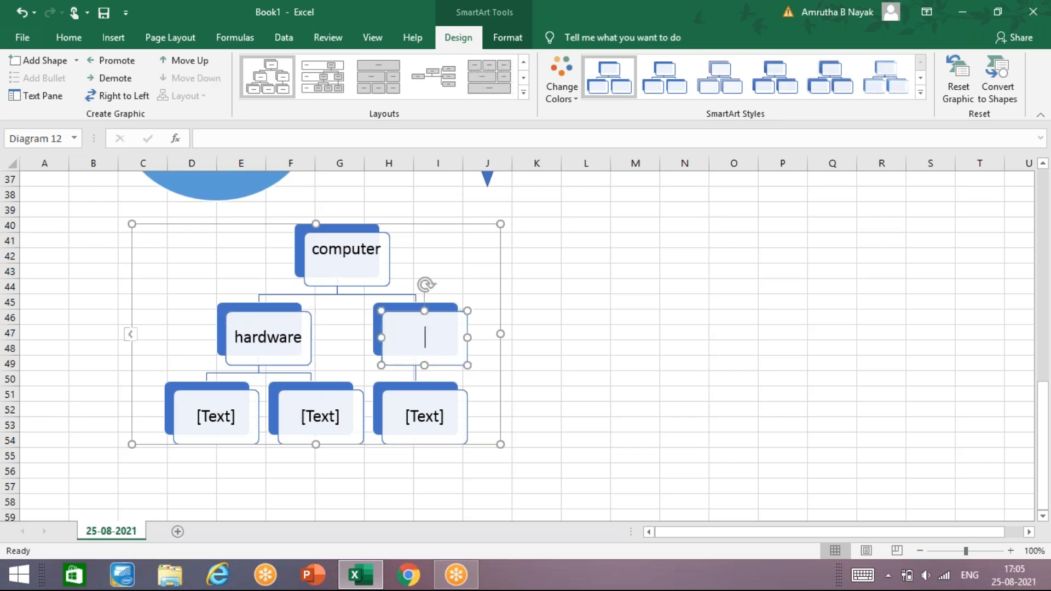
type("software")
- Label the two third-level boxes under "hardware" as "input" and "process", in that order
left_click(210, 416)
type("input")
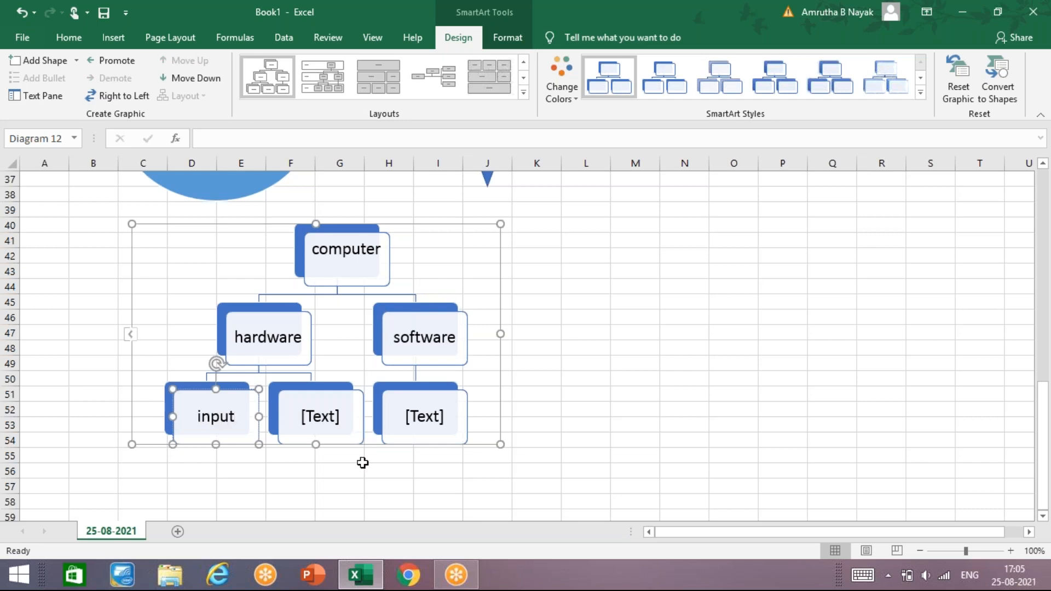
left_click(337, 426)
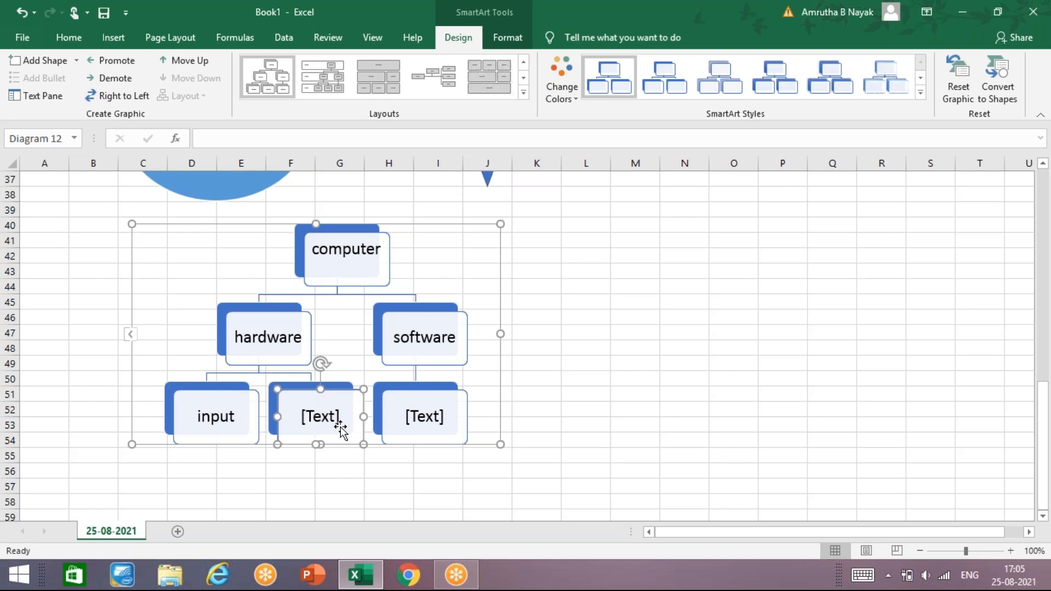
type("process")
- Add a box after "process" in the hierarchy diagram and label it "outup"
left_click(66, 61)
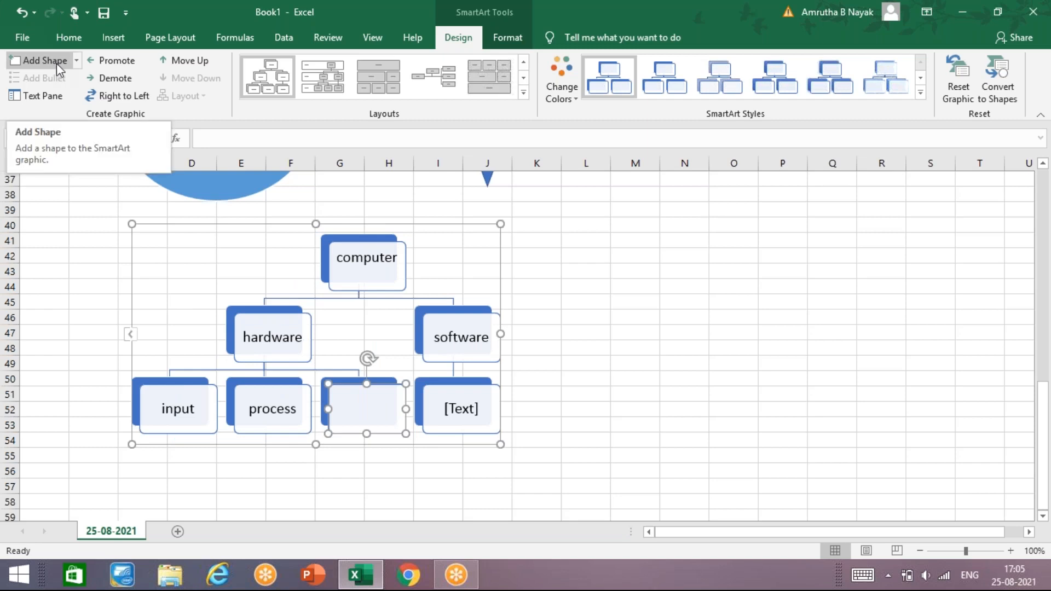
left_click(75, 62)
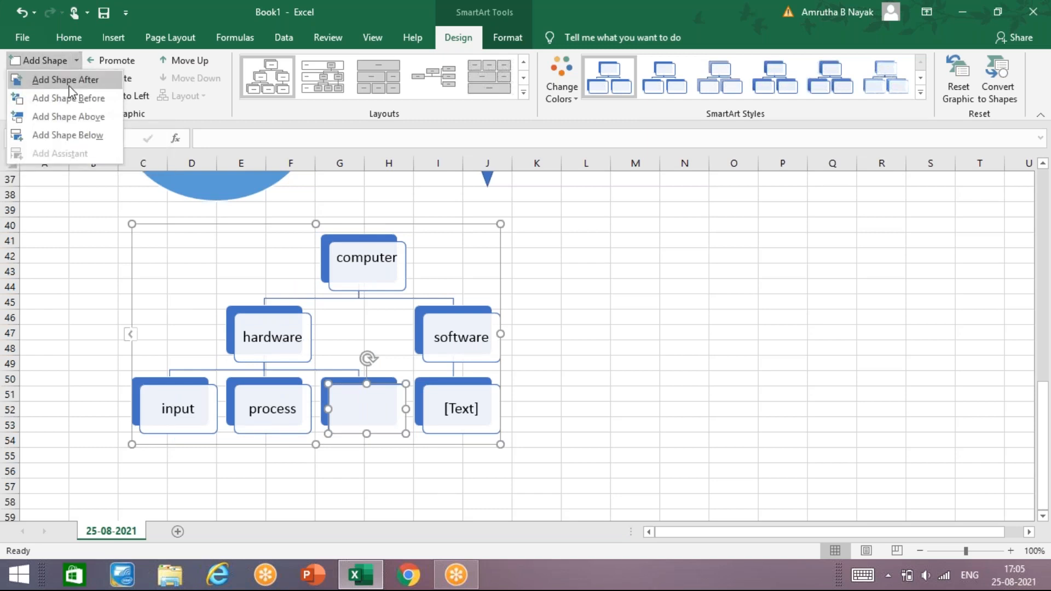
left_click(385, 430)
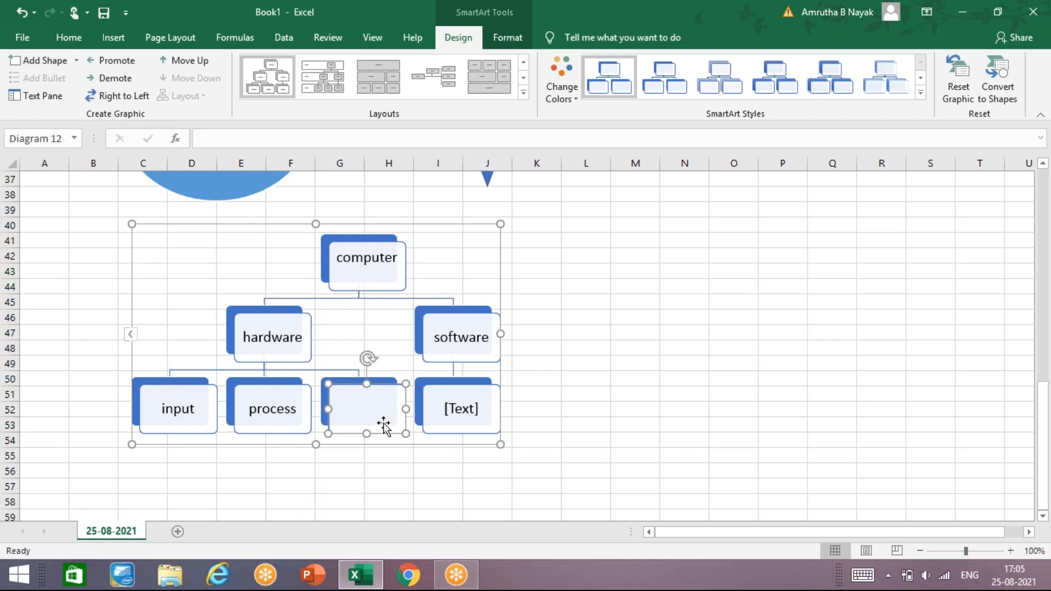
type("outup")
- Label the box under "software" as "application"
left_click(453, 405)
type("apll")
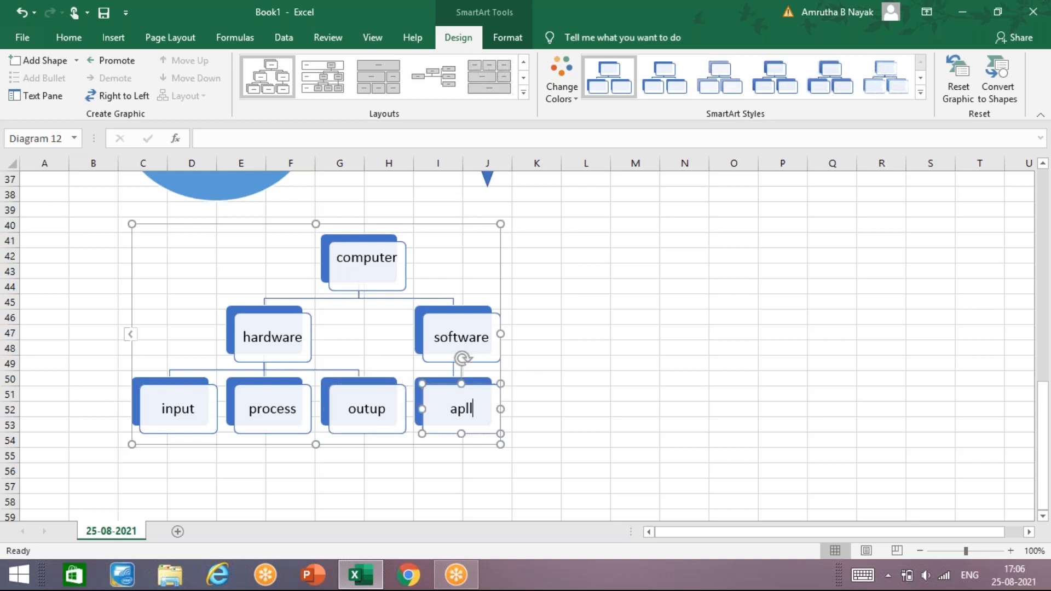
key("BackSpace")
key("BackSpace")
key("BackSpace")
key("BackSpace")
type("application")
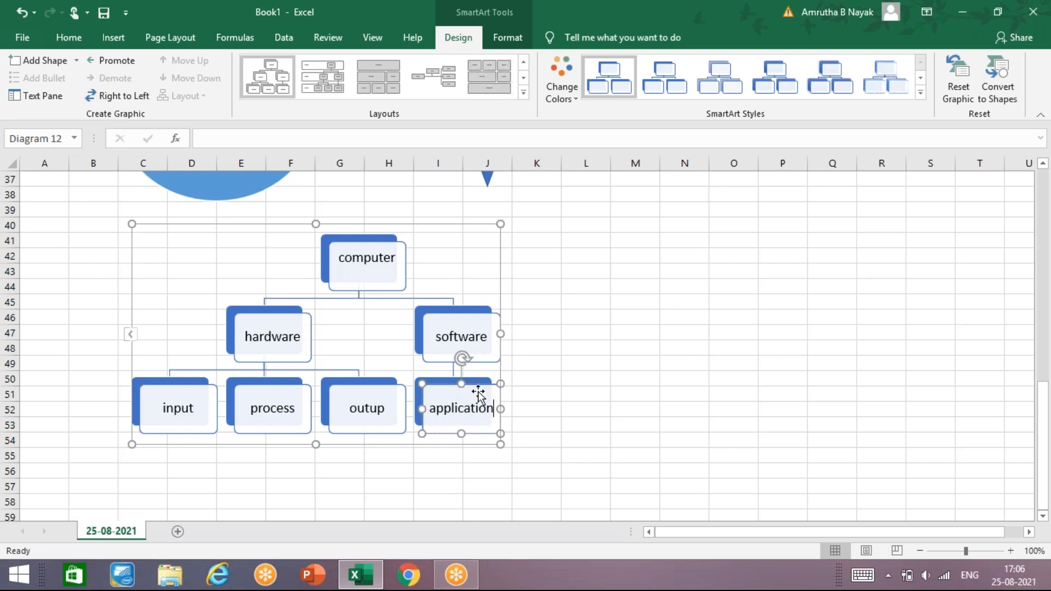
- Add a box after "application" at the same level and label it "system"
left_click(77, 61)
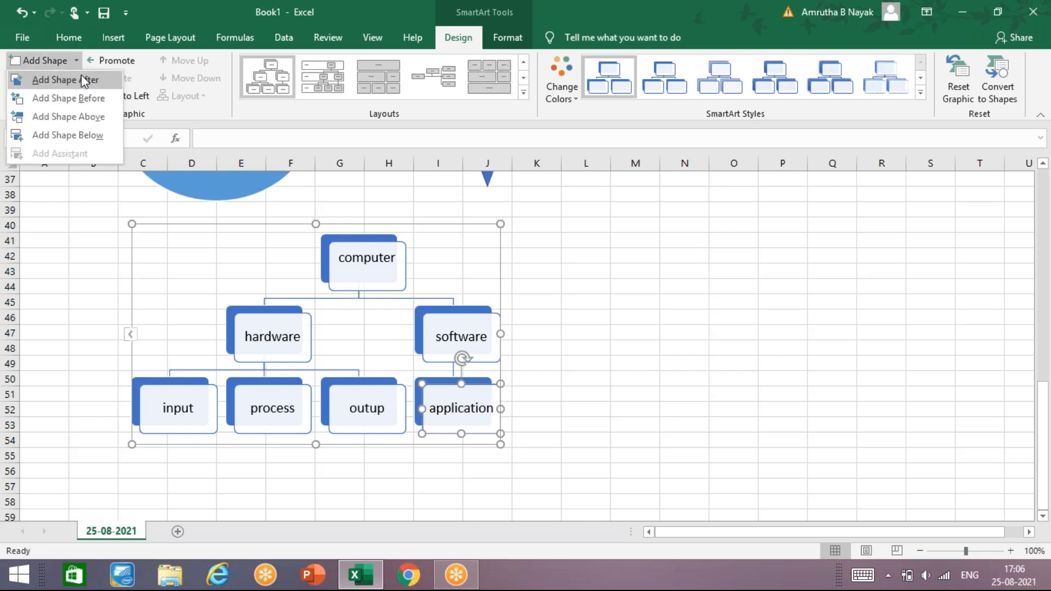
left_click(81, 80)
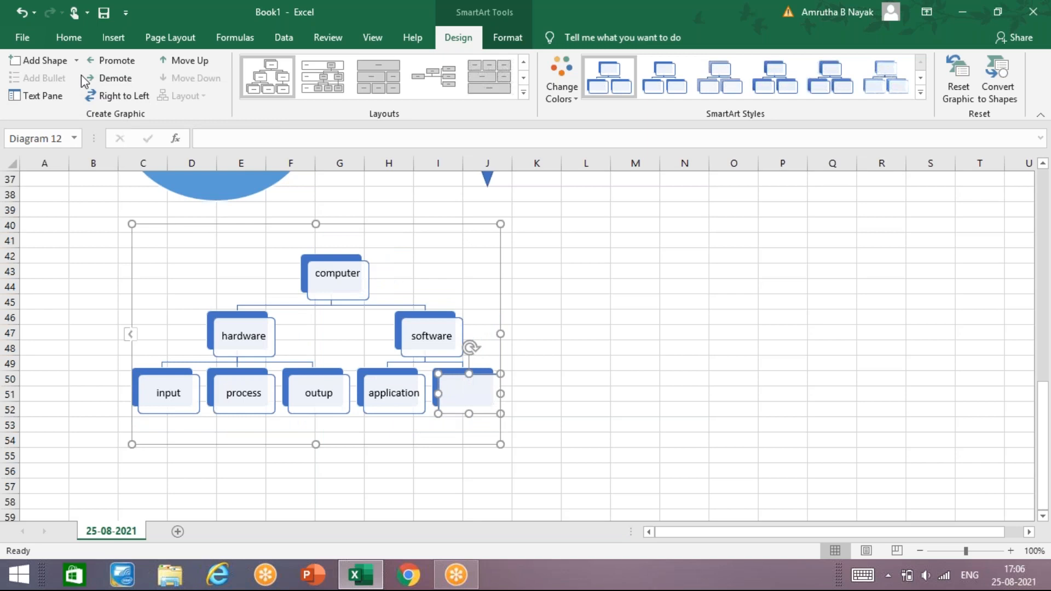
type("system")
- Add a box below "application" in the hierarchy diagram and label it "custom made"
left_click(386, 398)
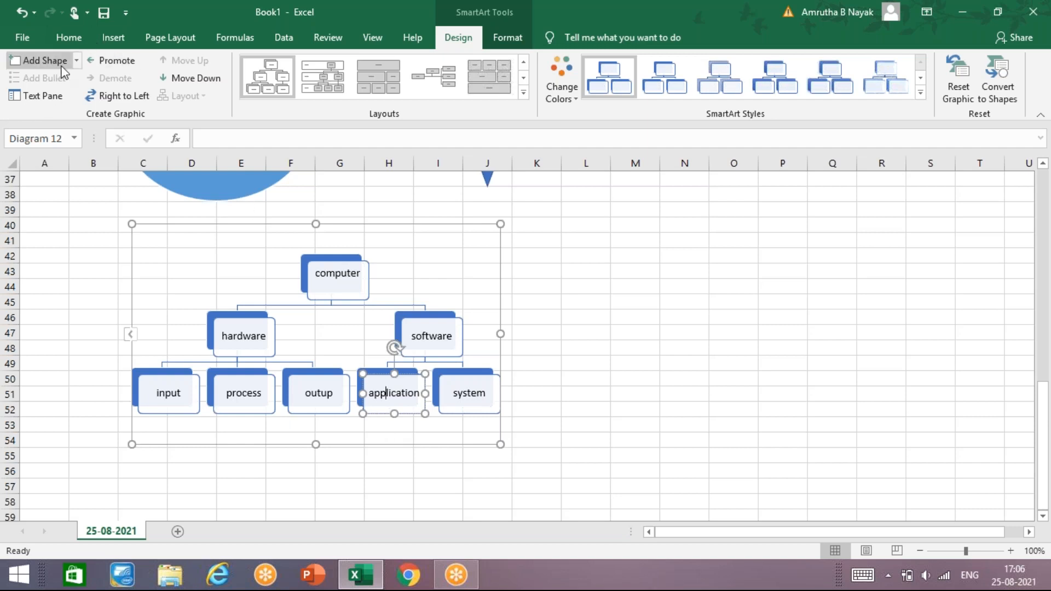
left_click(77, 62)
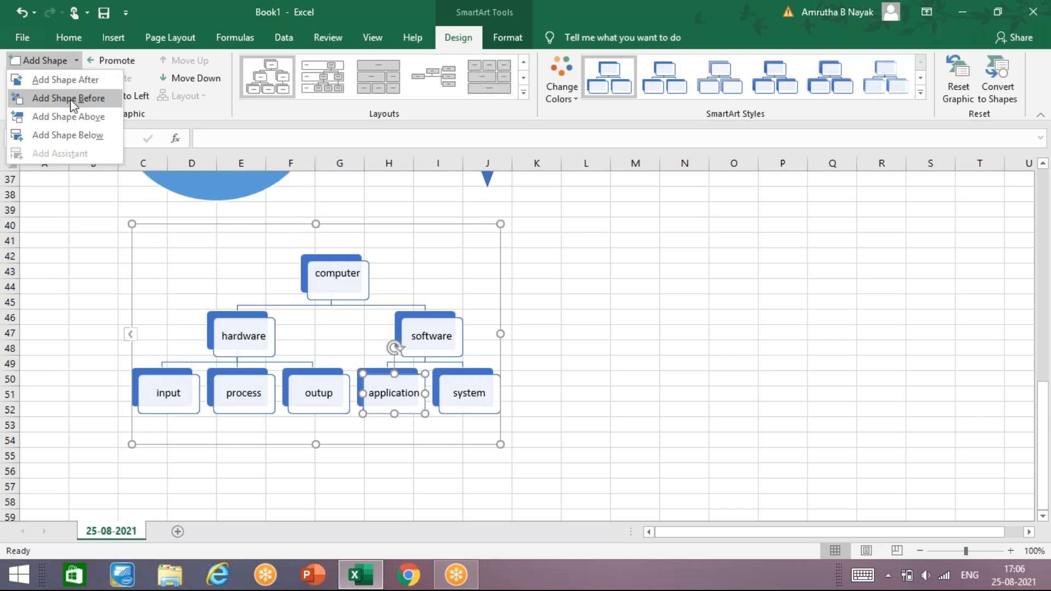
left_click(74, 136)
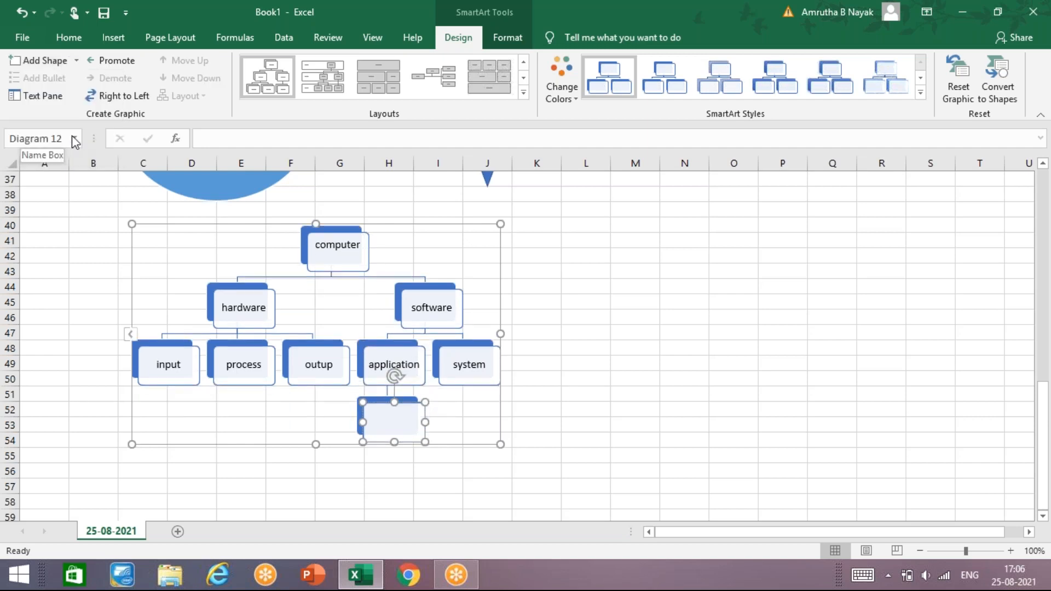
type("custom made")
- Add a box before "custom made" at the same level and label it "readymade"
left_click(76, 60)
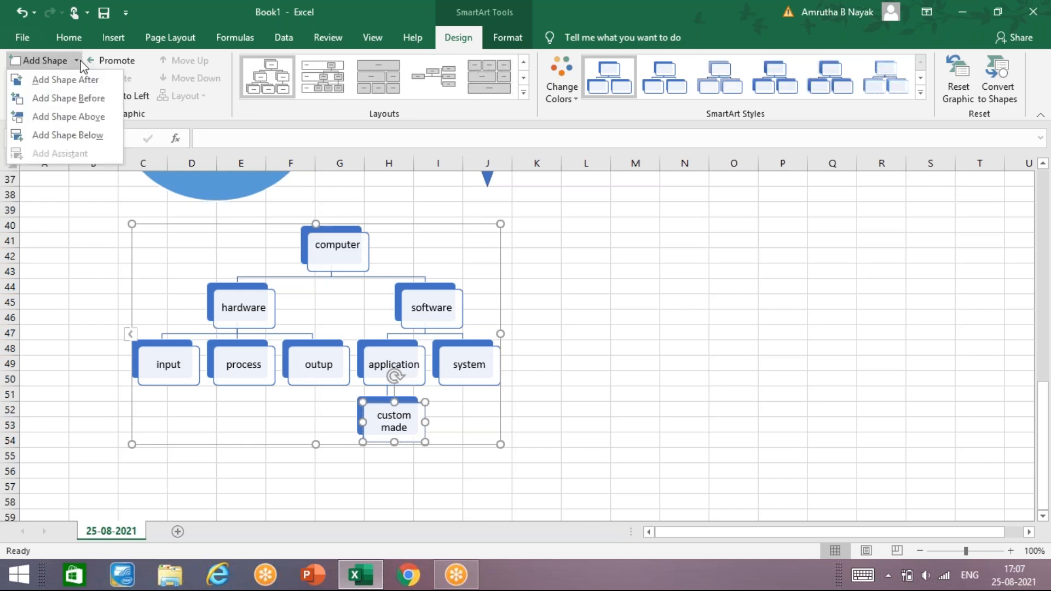
left_click(77, 107)
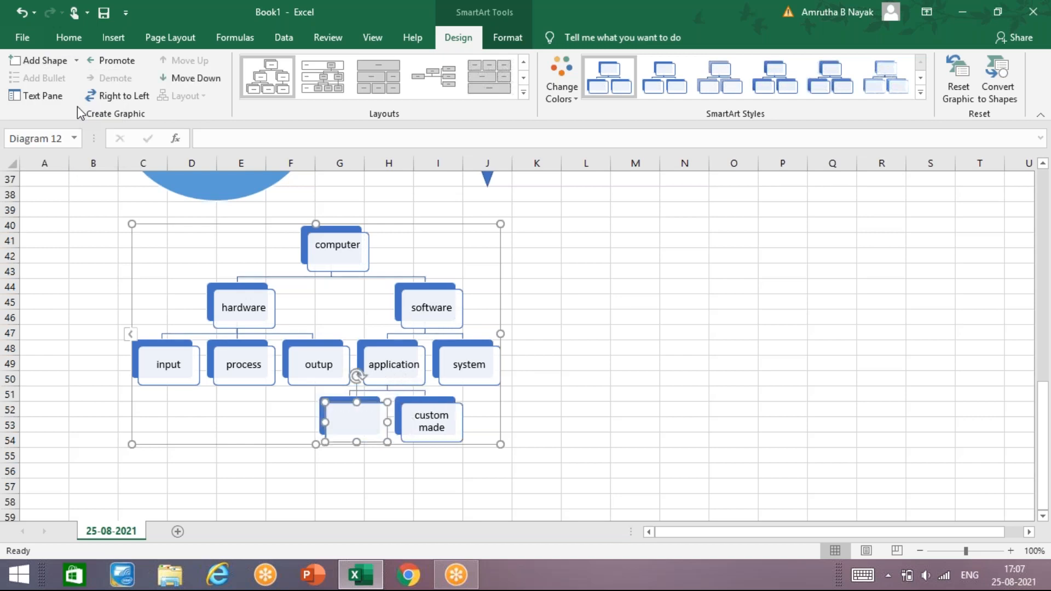
type("readymade")
left_click(438, 249)
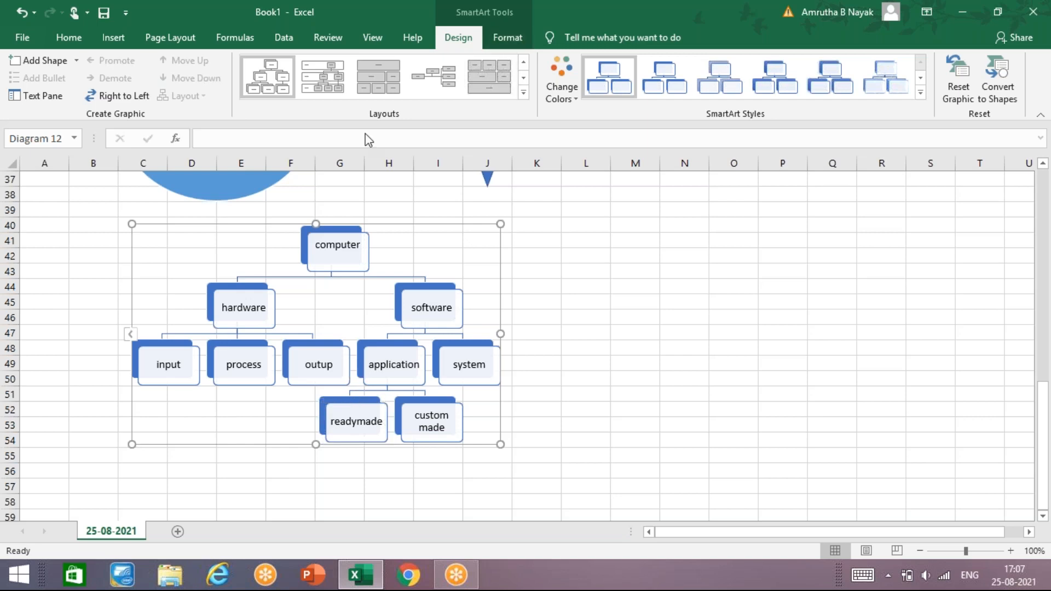
- View the hierarchy diagram's text outline, close it and preview the alternative hierarchy layouts without applying one
left_click(52, 98)
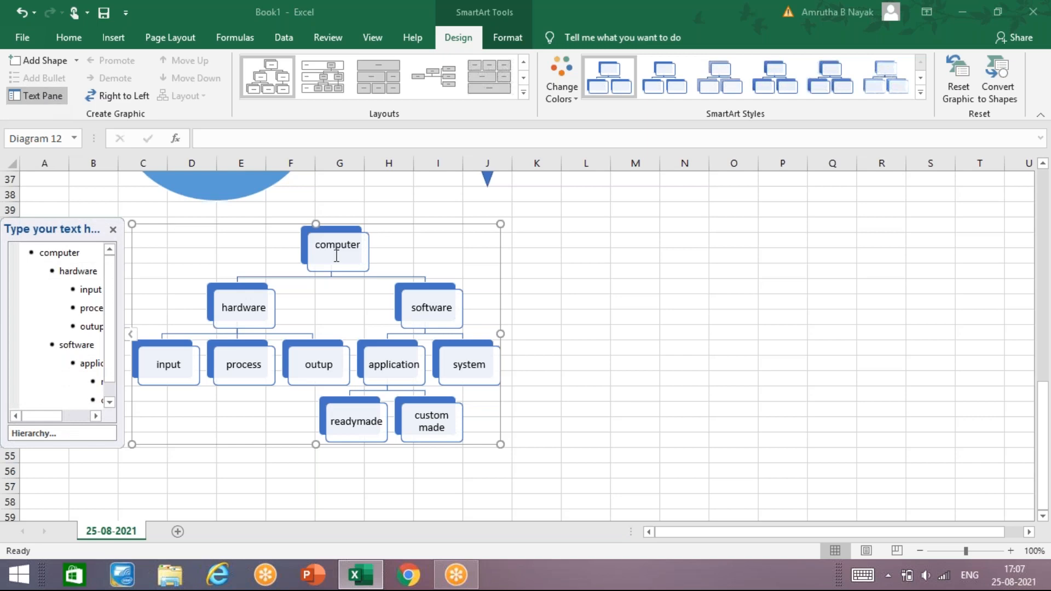
mouse_move(57, 418)
left_mouse_down()
mouse_move(96, 418)
mouse_move(57, 419)
left_mouse_up()
left_click(113, 229)
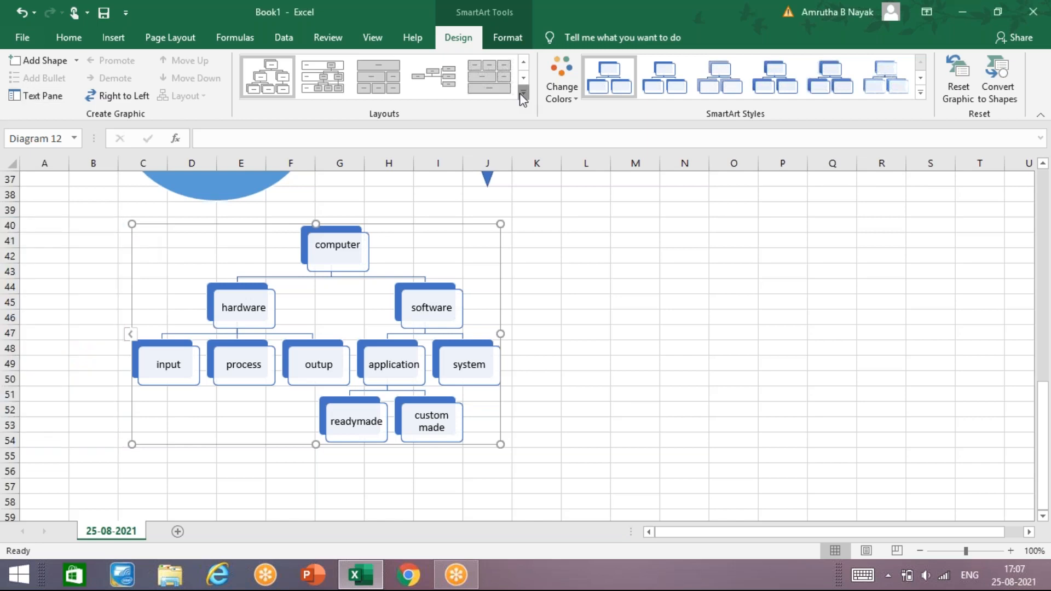
left_click(523, 93)
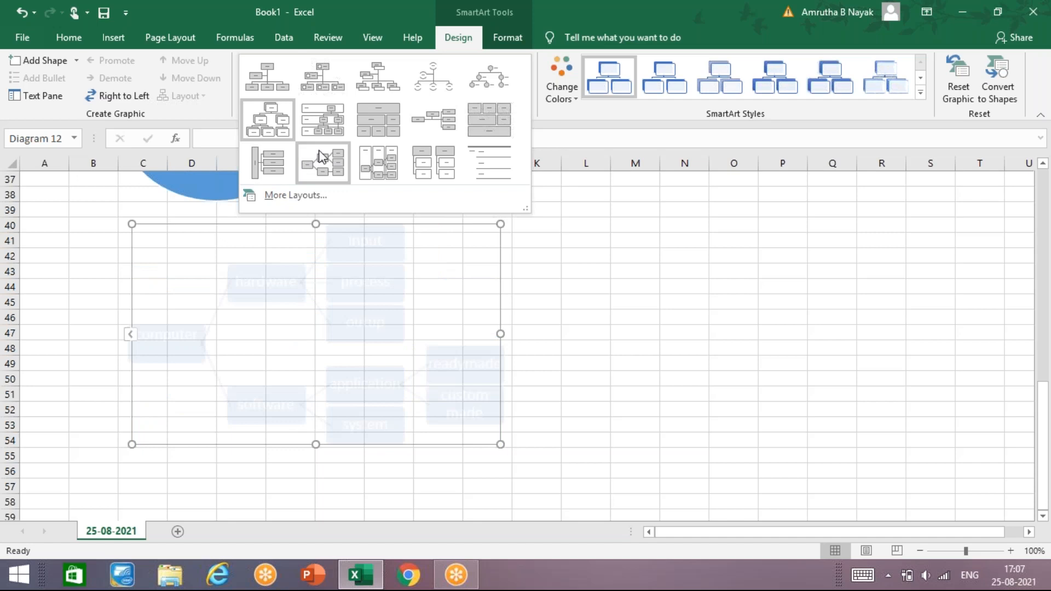
left_click(601, 279)
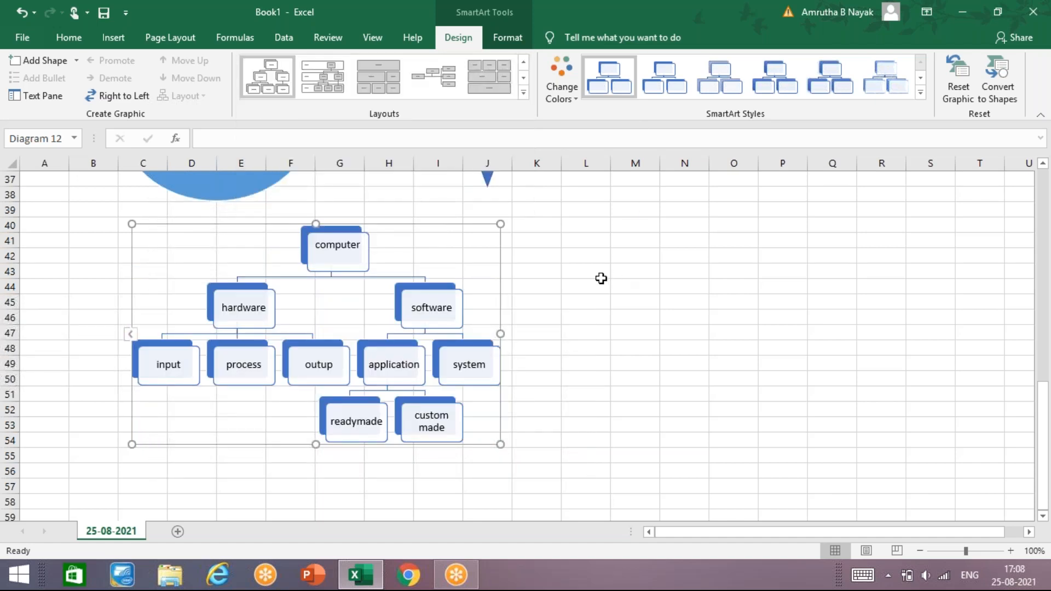
- Convert the oval white tiger picture into a SmartArt graphic by applying a picture layout
scroll(601, 279, "up", 12)
left_click(603, 396)
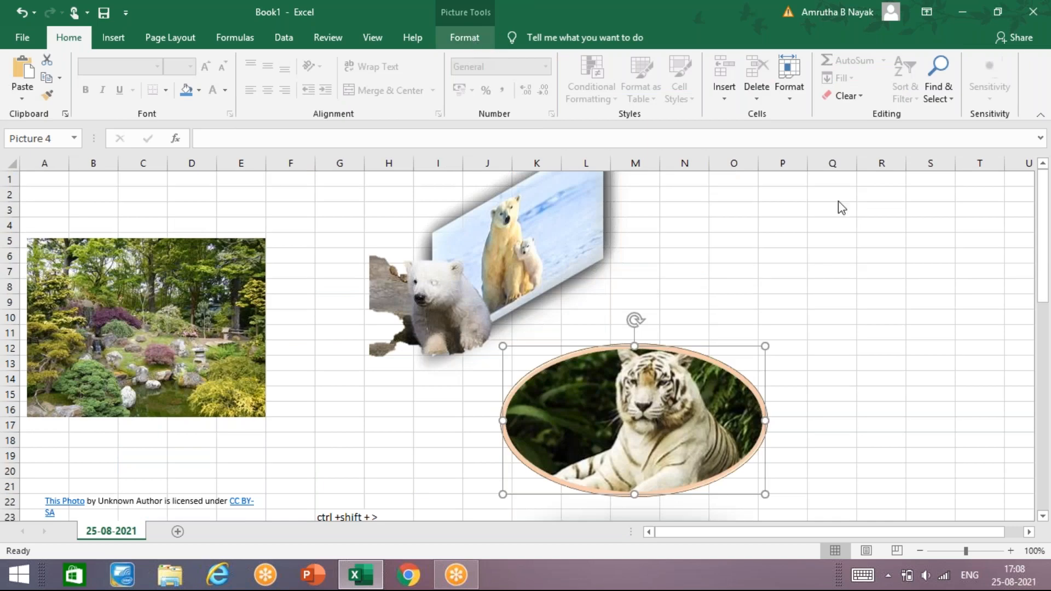
left_click(694, 96)
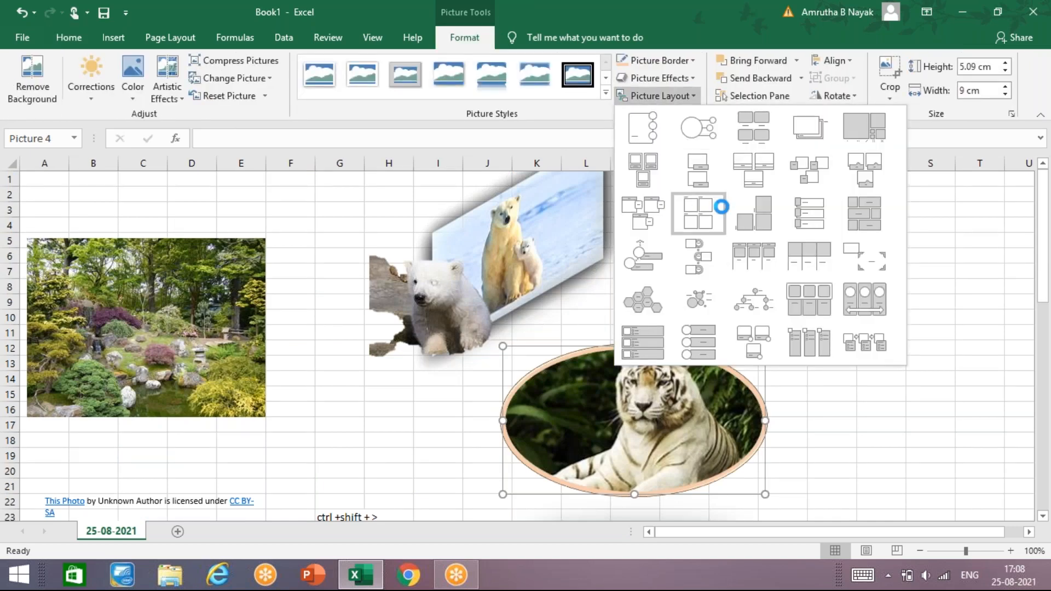
left_click(758, 185)
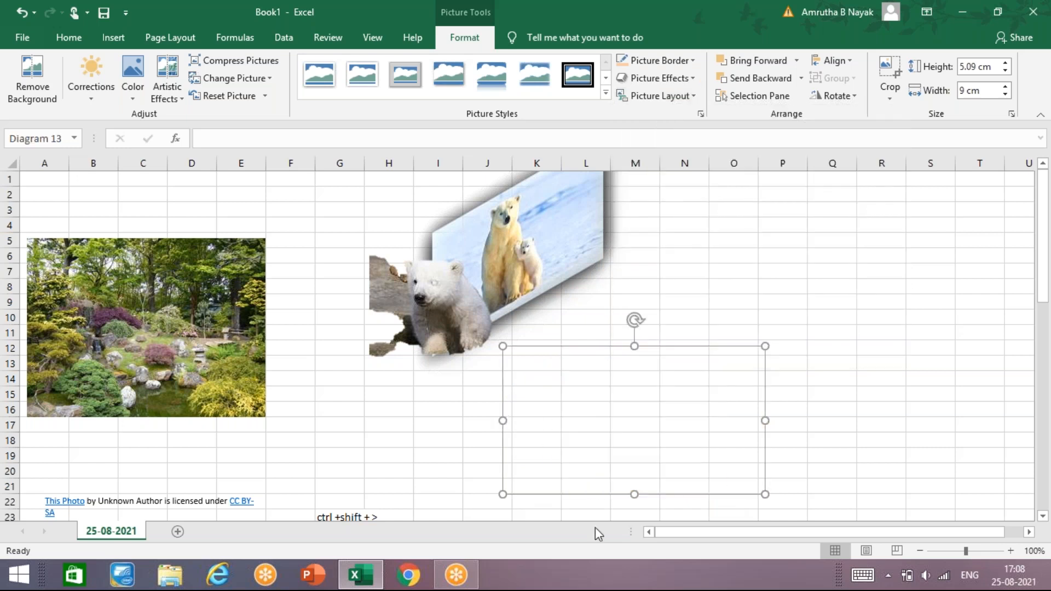
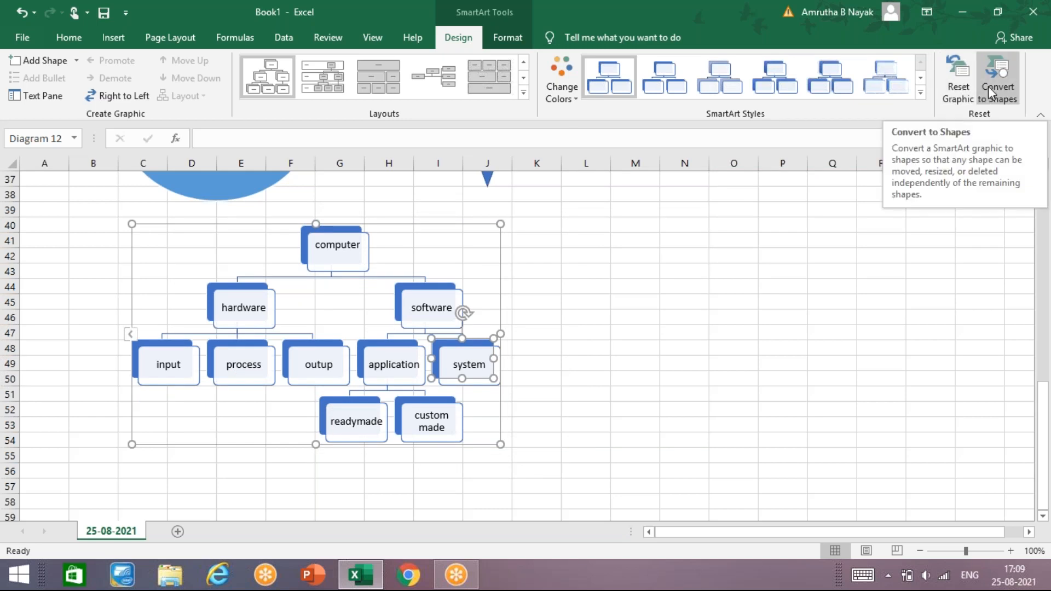
- Convert the computer hierarchy diagram to shapes and select several of its boxes individually, from "application" to "custom made"
left_click(987, 87)
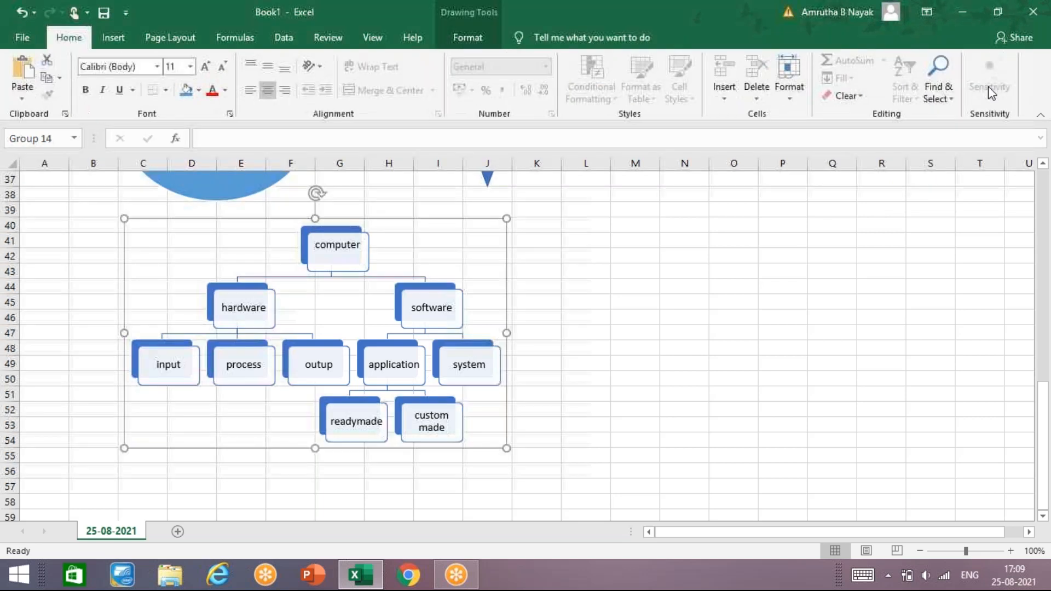
left_click(389, 378)
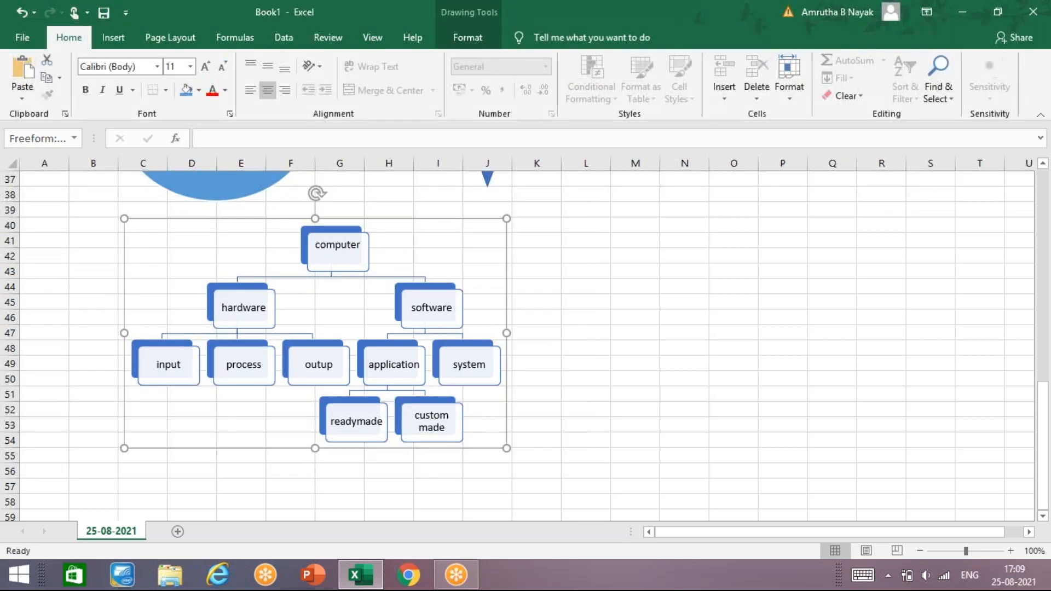
left_click(553, 352)
left_click(349, 305)
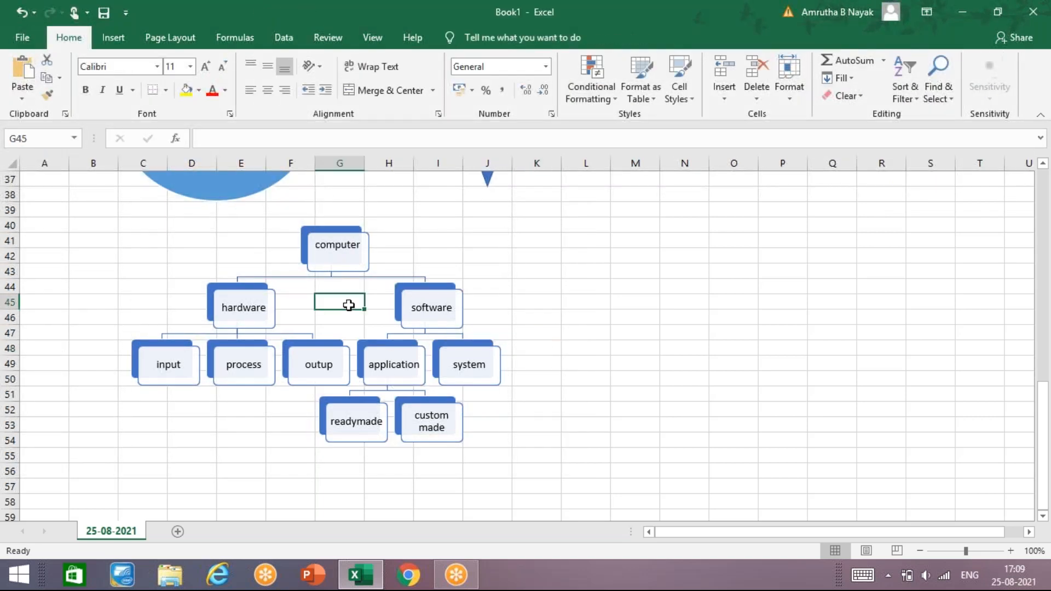
left_click(349, 247)
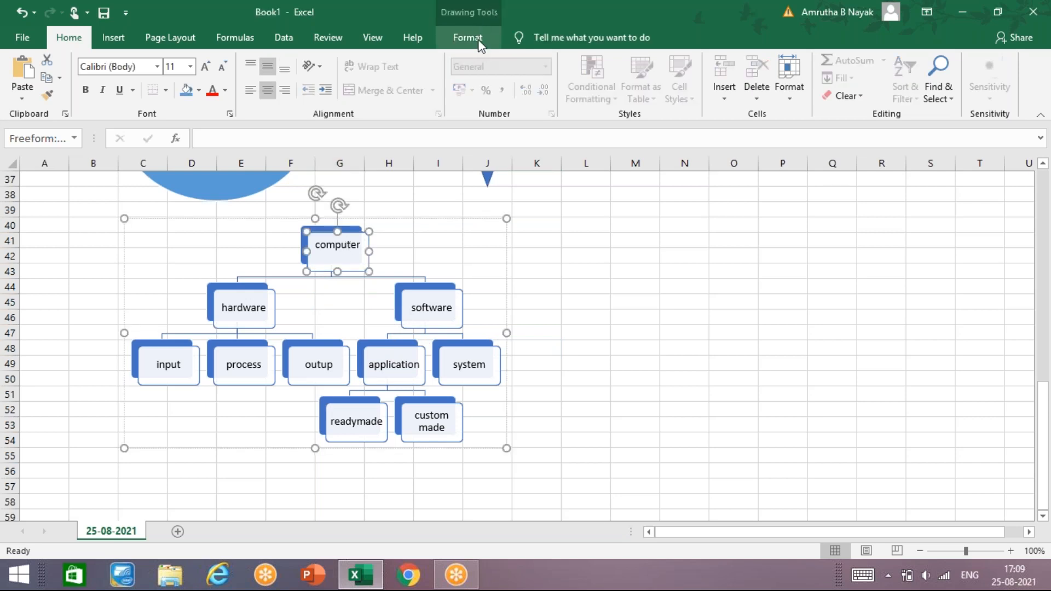
left_click(479, 44)
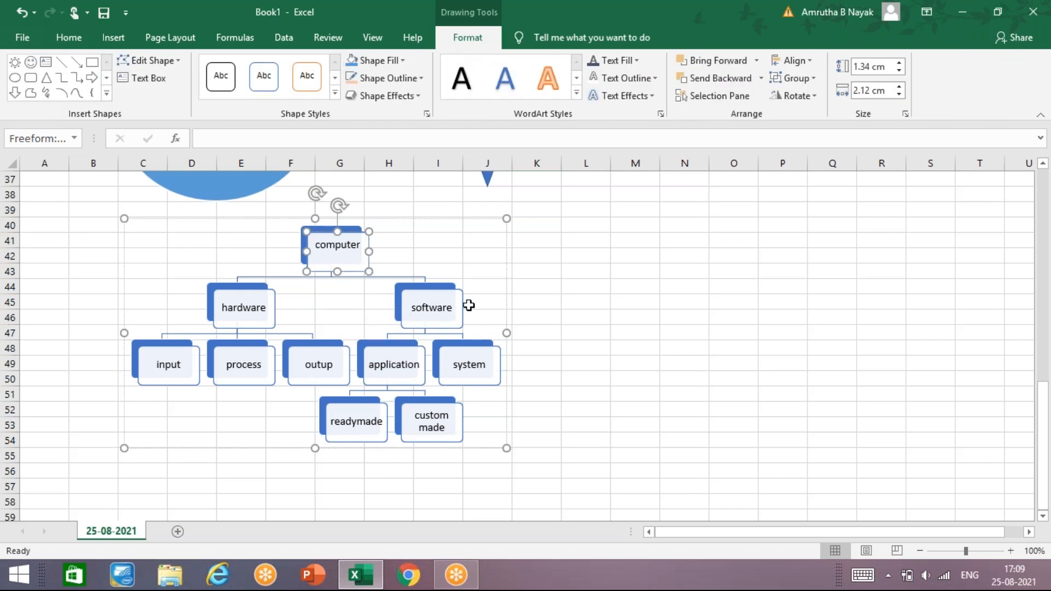
left_click(248, 319)
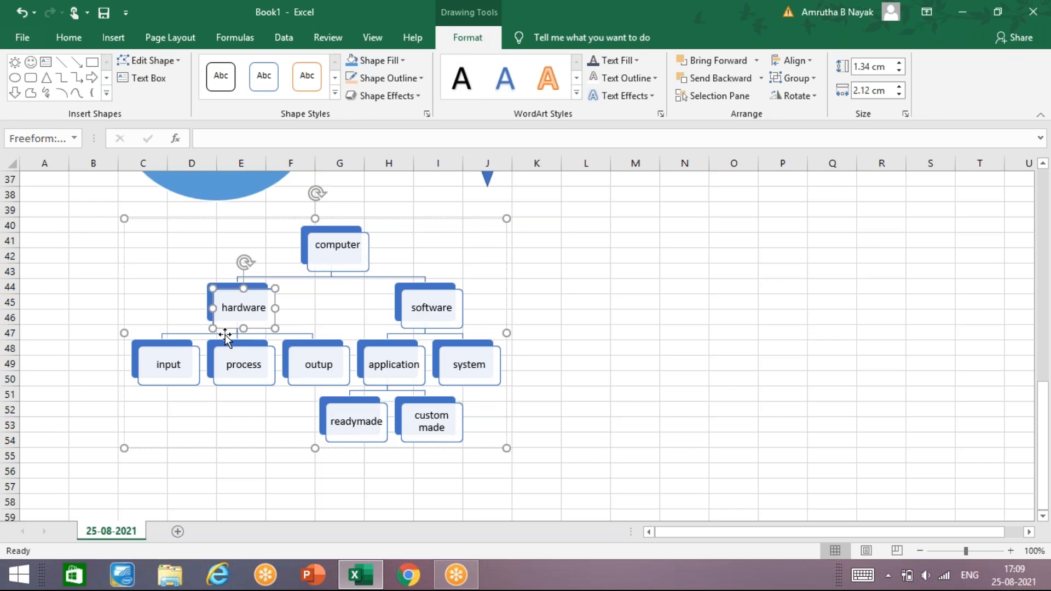
left_click(184, 364)
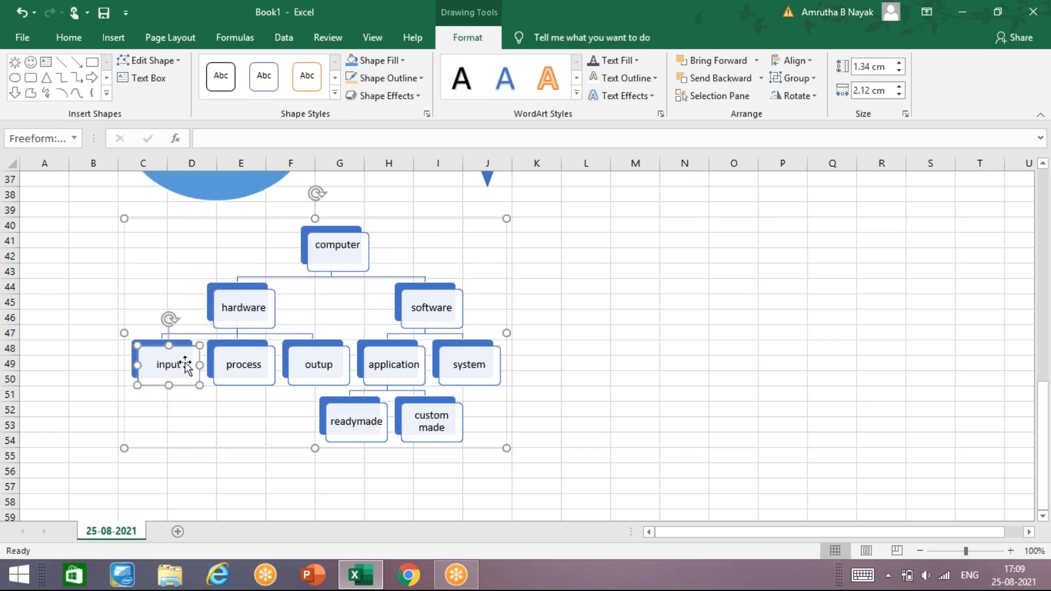
left_click(448, 372)
left_click(403, 431)
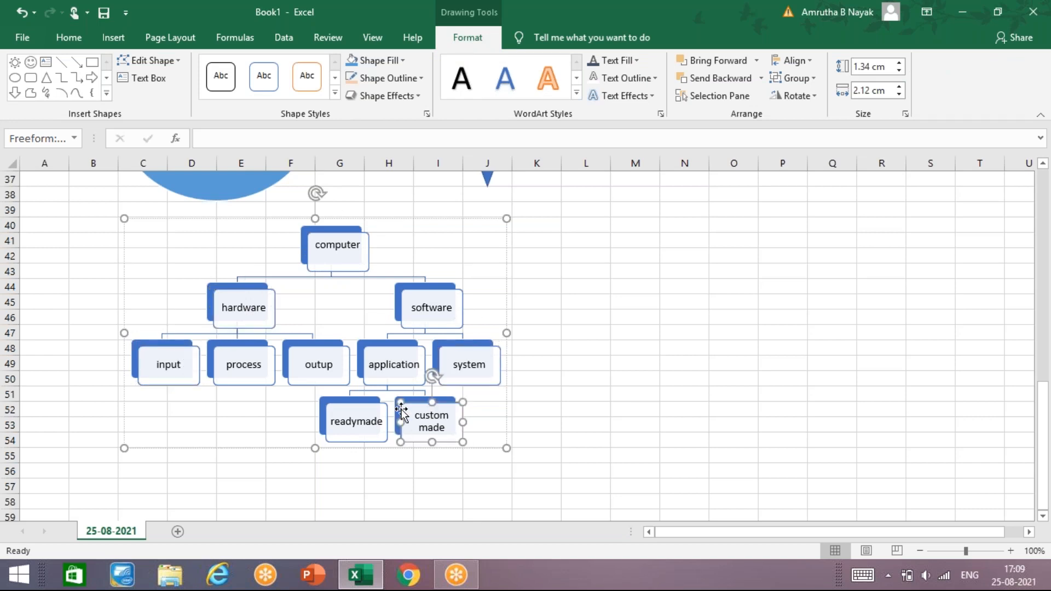
- Undo the conversion of the hierarchy diagram to shapes
scroll(361, 351, "down", 9)
left_click(361, 351)
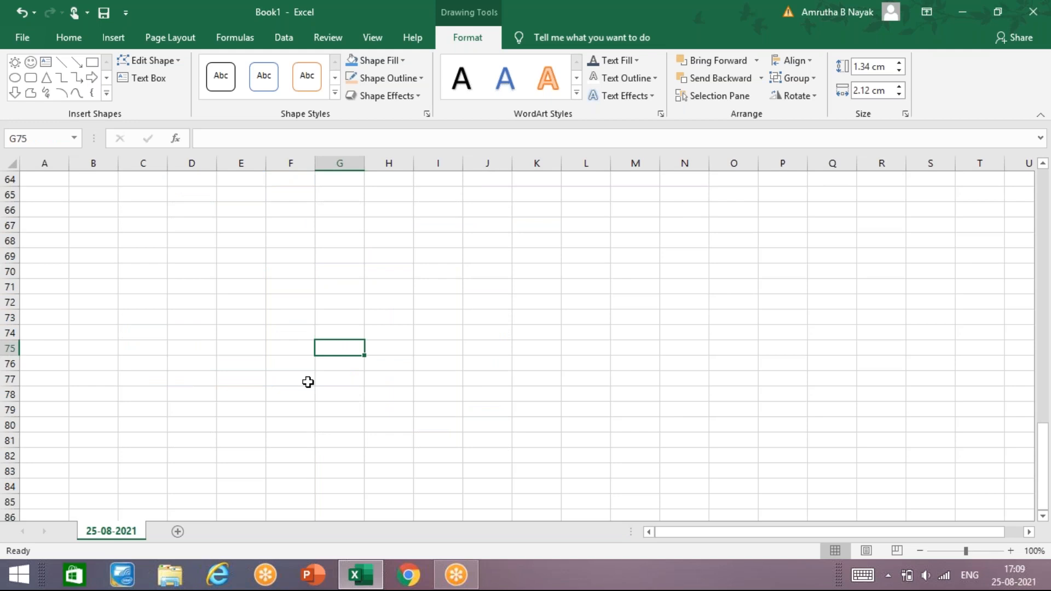
key("ctrl+z")
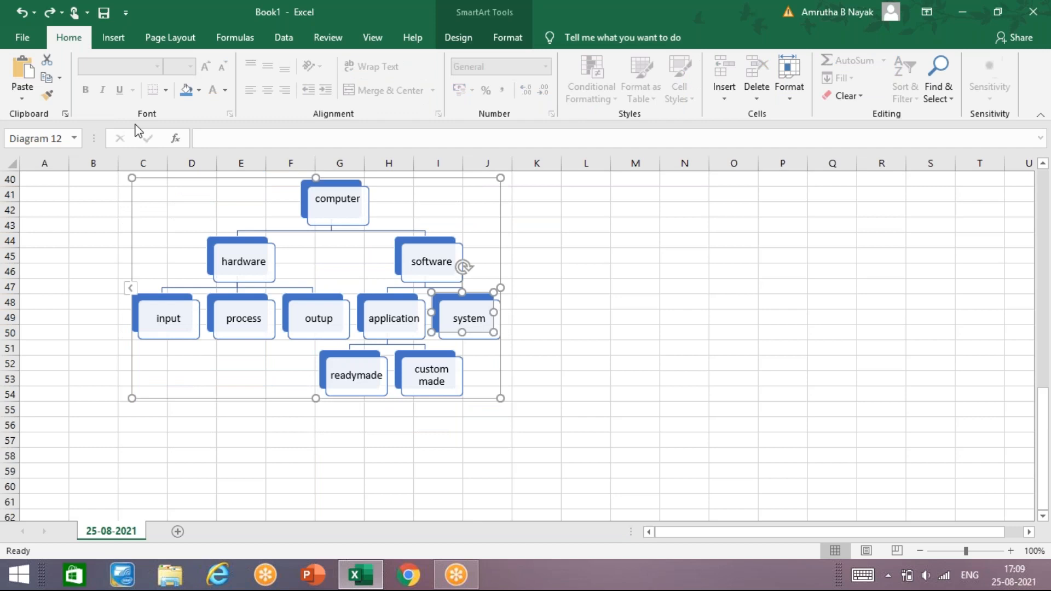
- Delete the "input" box from the hierarchy diagram and undo the deletion
left_click(187, 318)
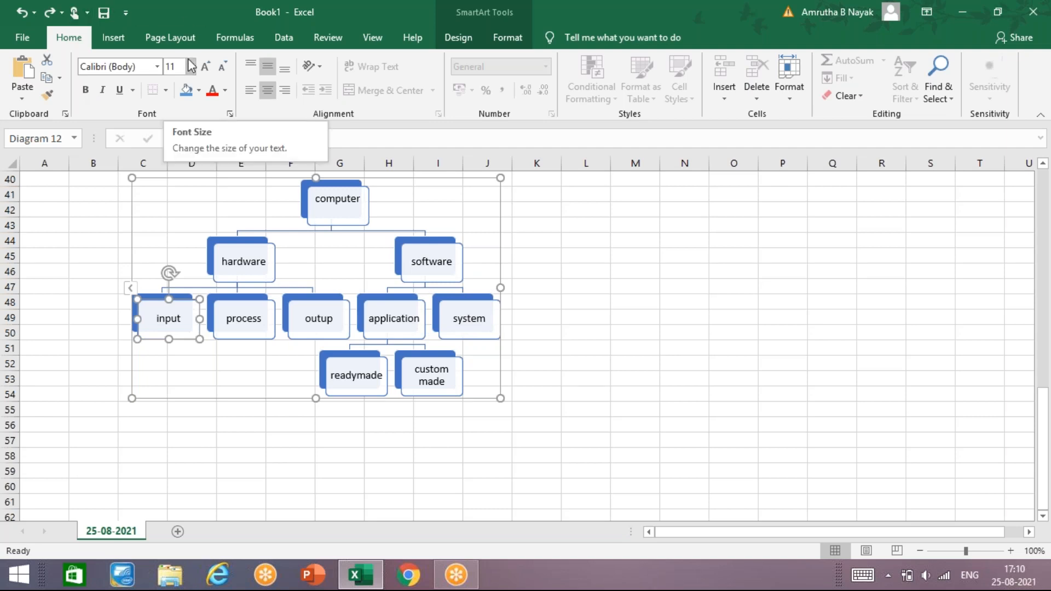
key("Delete")
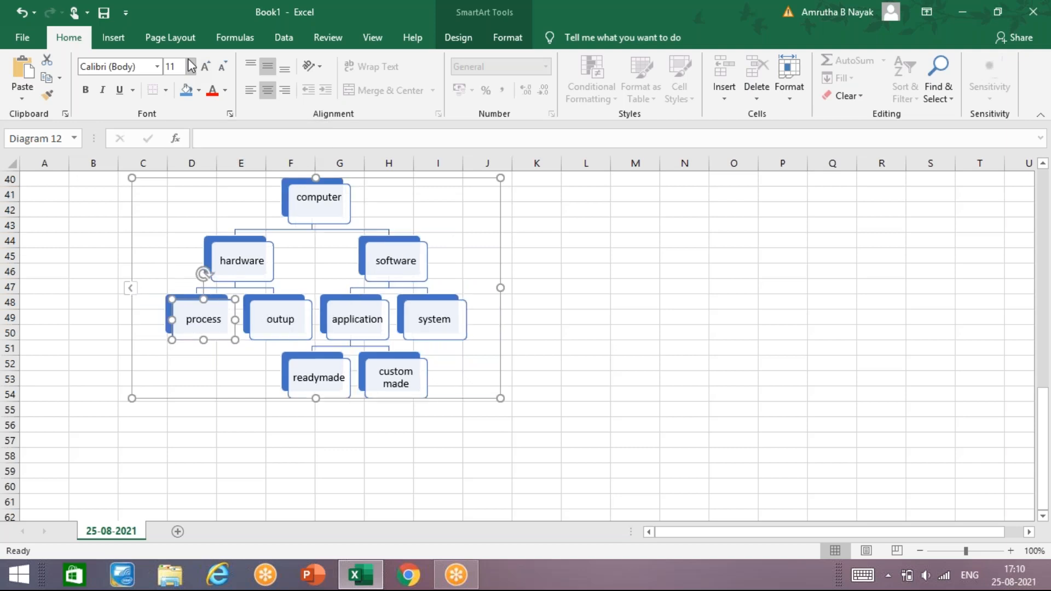
key("ctrl+z")
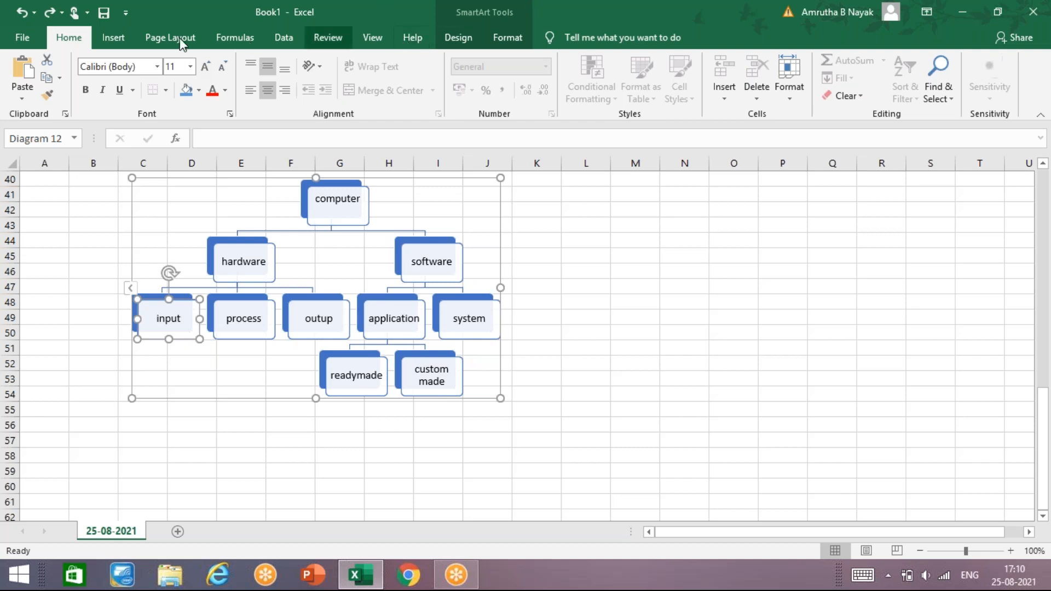
left_click(113, 36)
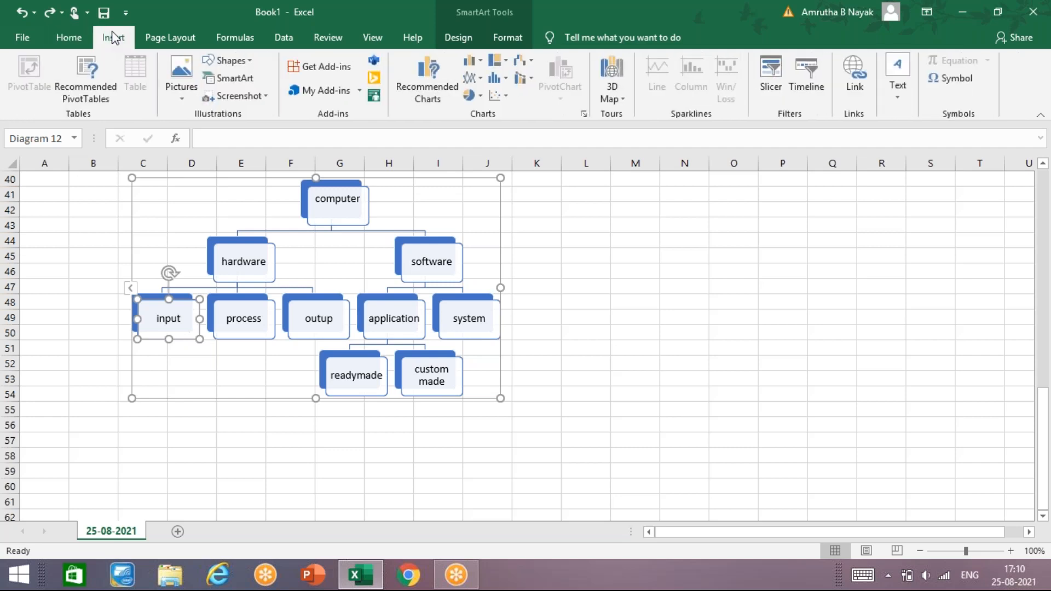
left_click(234, 78)
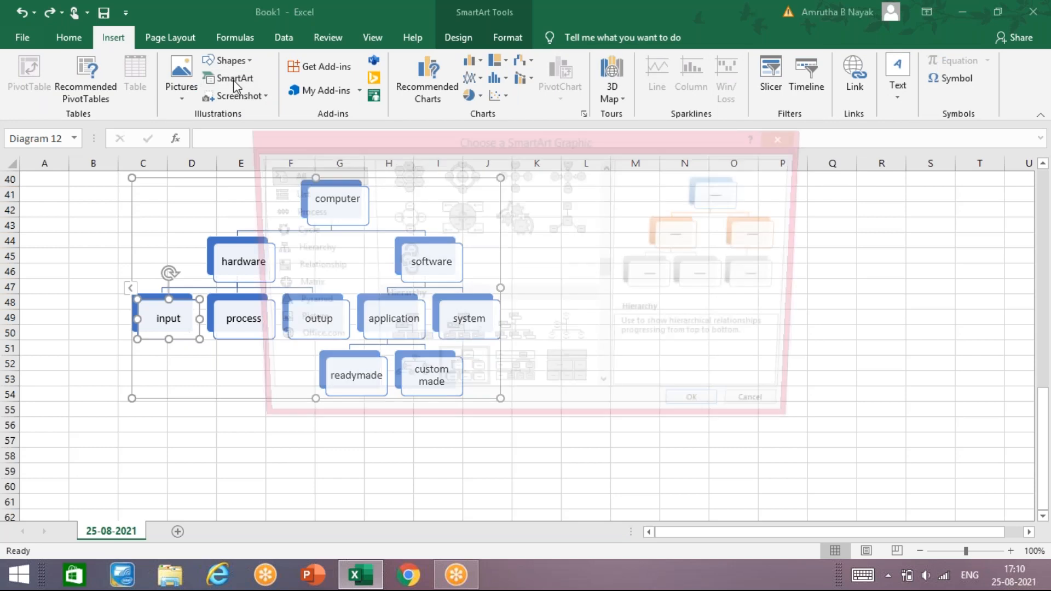
left_click(296, 230)
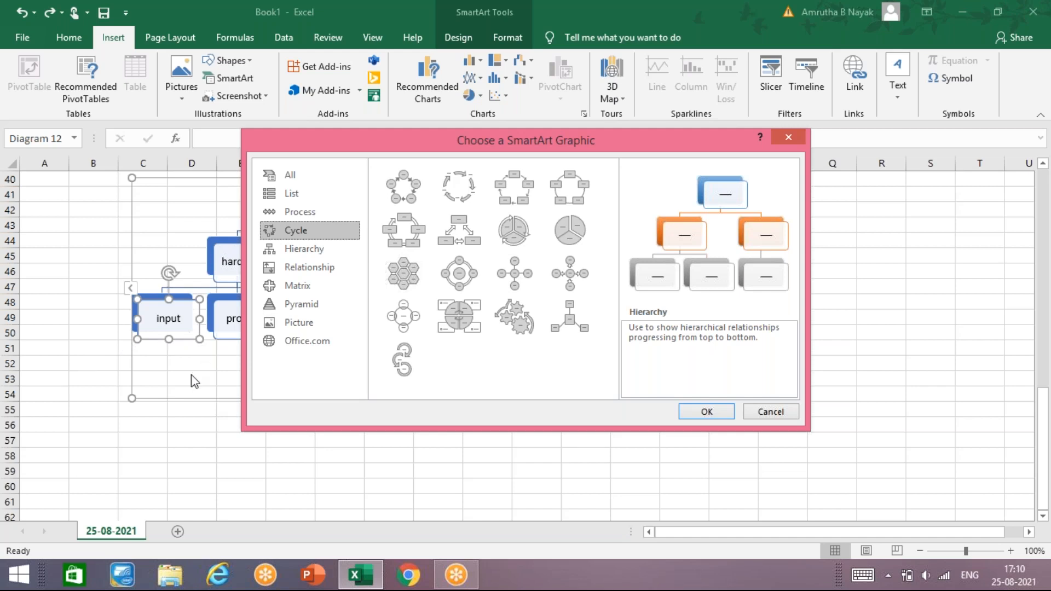
left_click(787, 138)
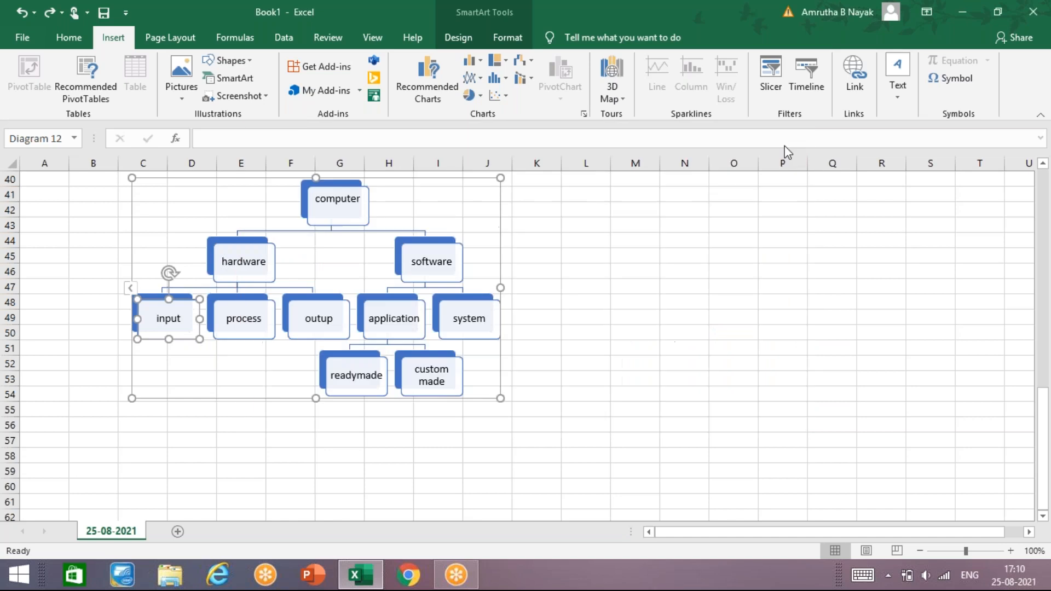
left_click(679, 275)
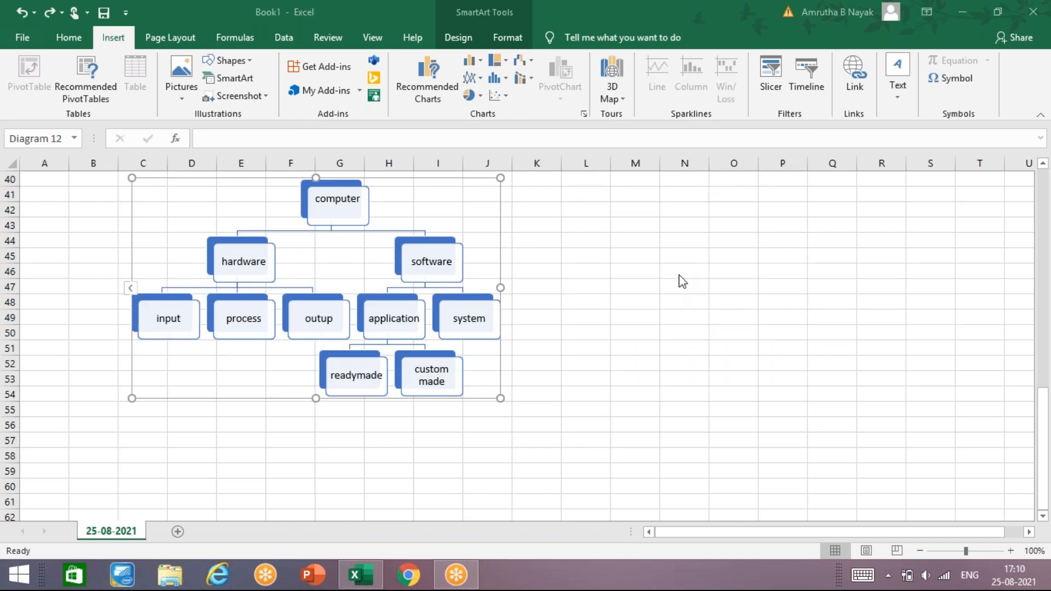
- Deselect the hierarchy diagram by selecting cell E58 and insert a Basic Cycle SmartArt graphic
left_click(187, 476)
left_click(230, 455)
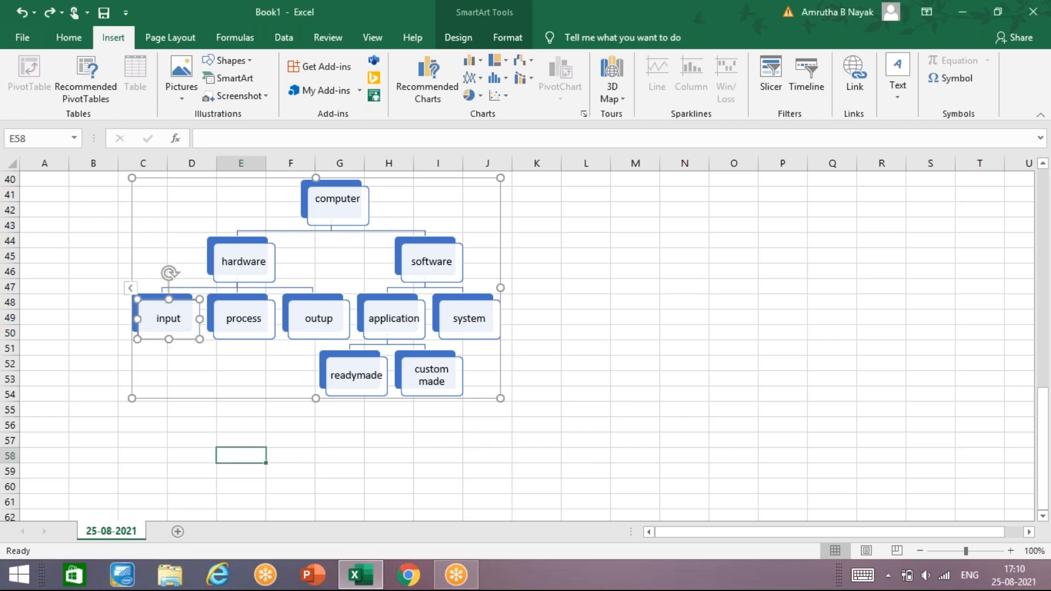
left_click(241, 81)
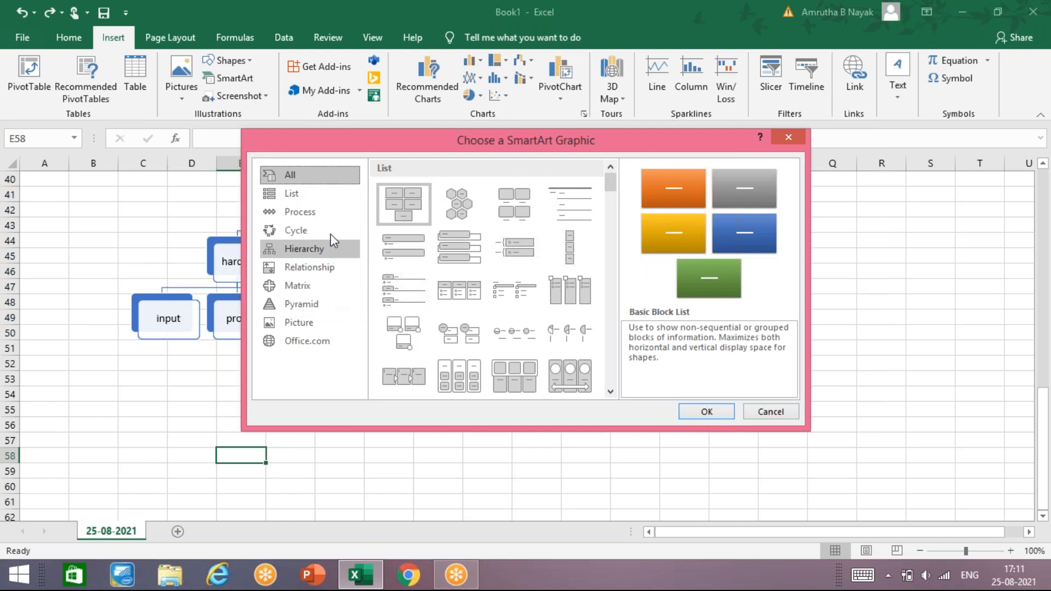
left_click(325, 230)
left_click(418, 186)
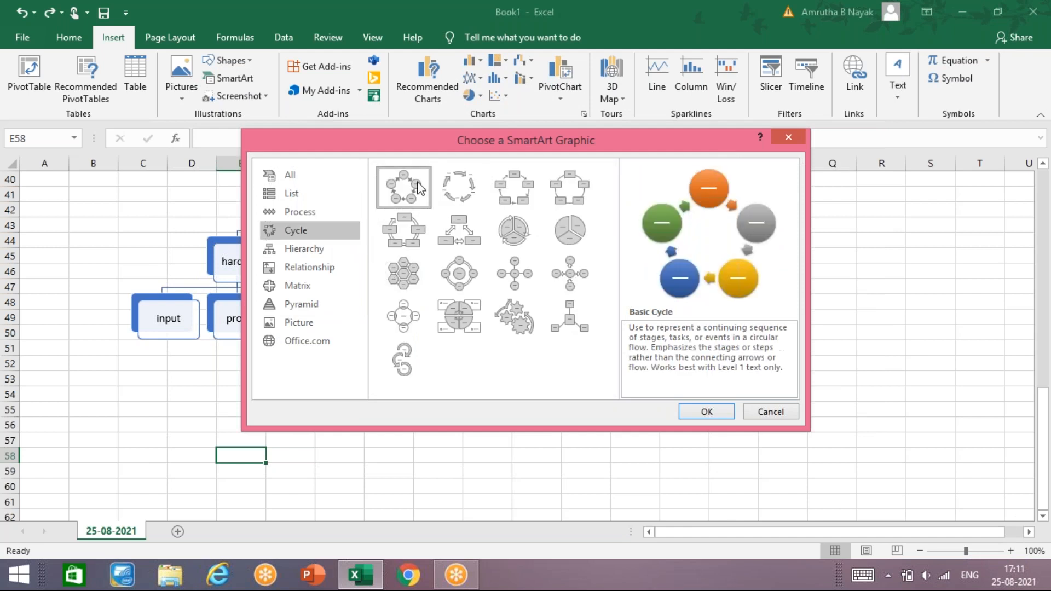
left_click_drag(500, 134, 401, 78)
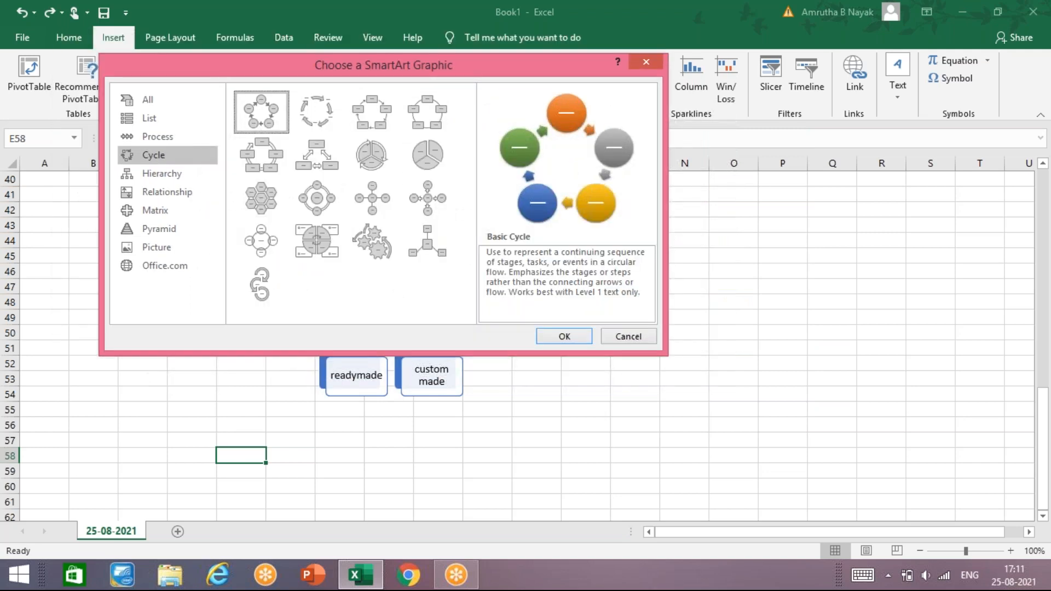
left_click(548, 337)
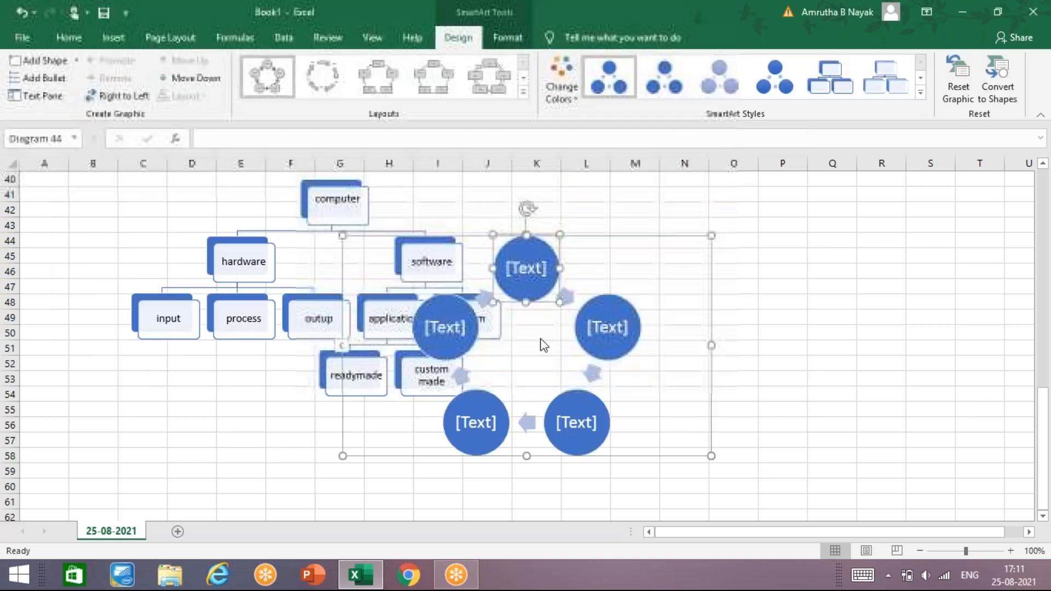
- Move the cycle diagram directly below the computer hierarchy and apply a glossy 3-D SmartArt style to it
left_click(587, 245)
left_click_drag(588, 245, 260, 405)
scroll(260, 405, "down", 3)
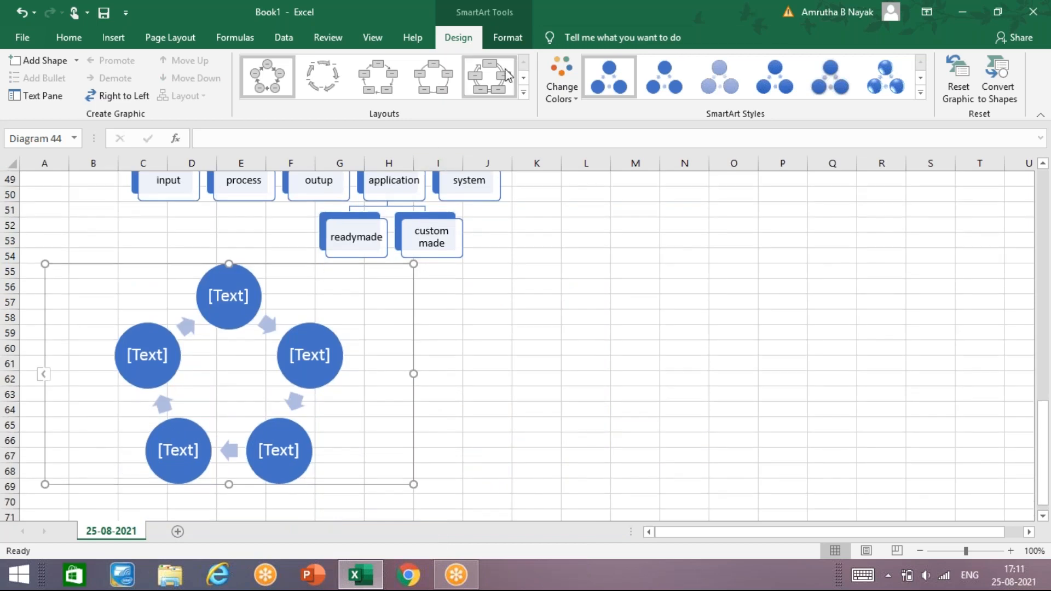
left_click(871, 88)
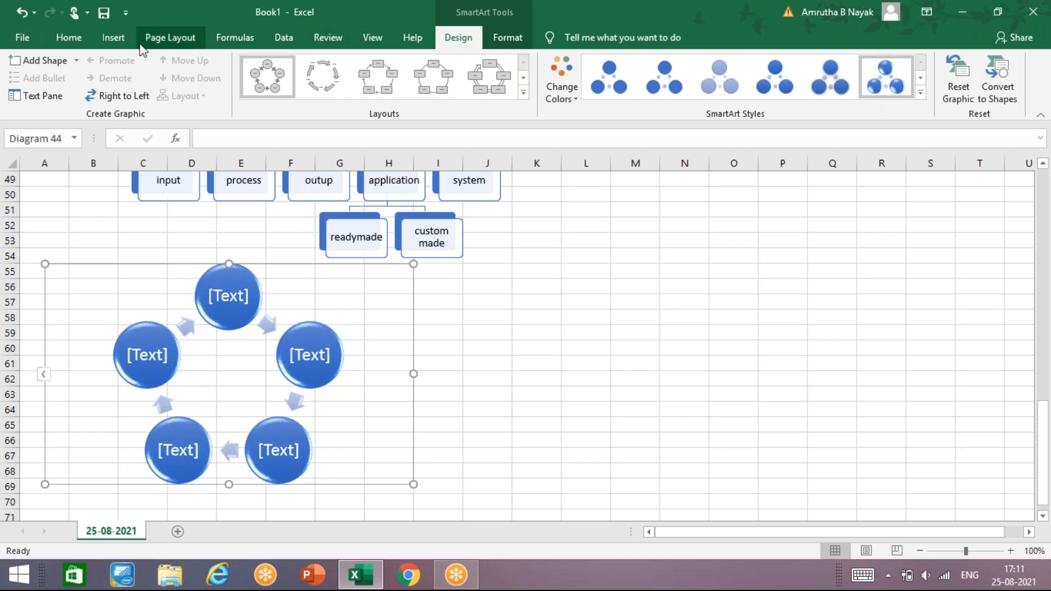
- Insert a Theme Picture Accent SmartArt graphic from the Picture category
left_click(113, 38)
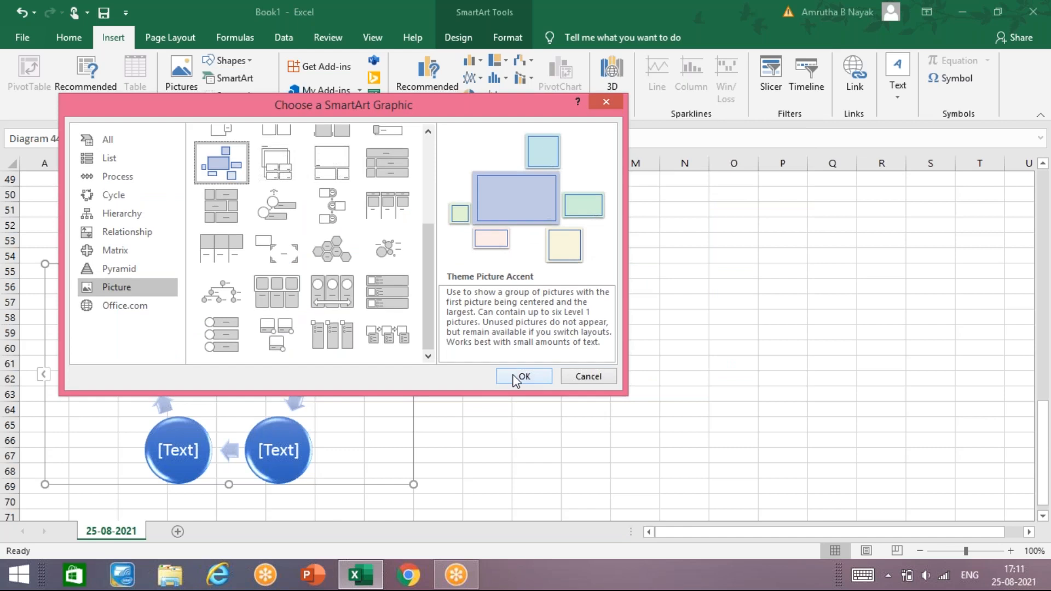
left_click(517, 377)
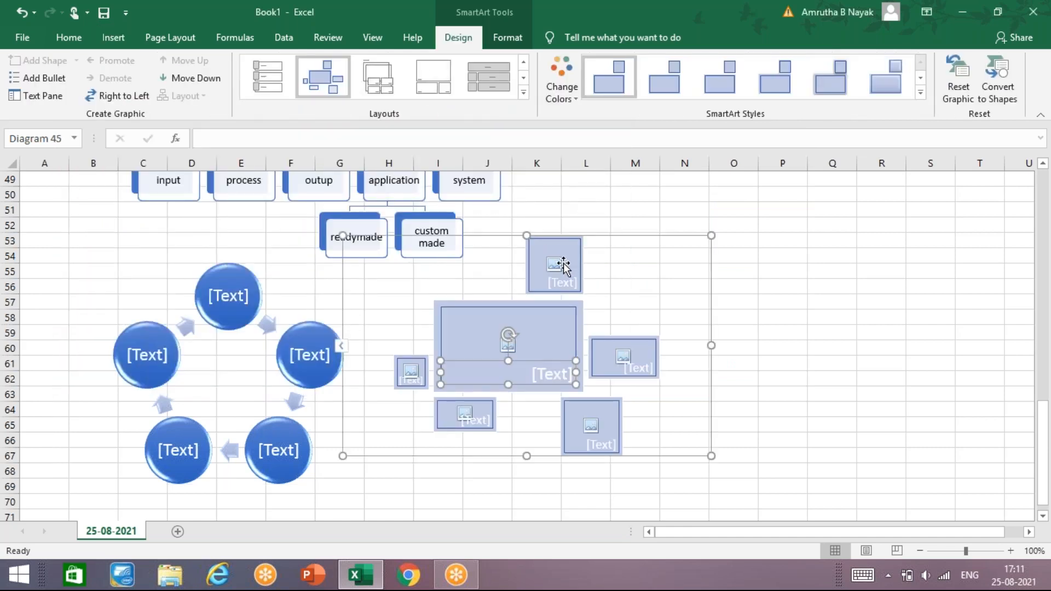
- Search Bing images for "flowers" and insert the pink flower picture into the uppermost placeholder of the picture SmartArt
left_click(557, 267)
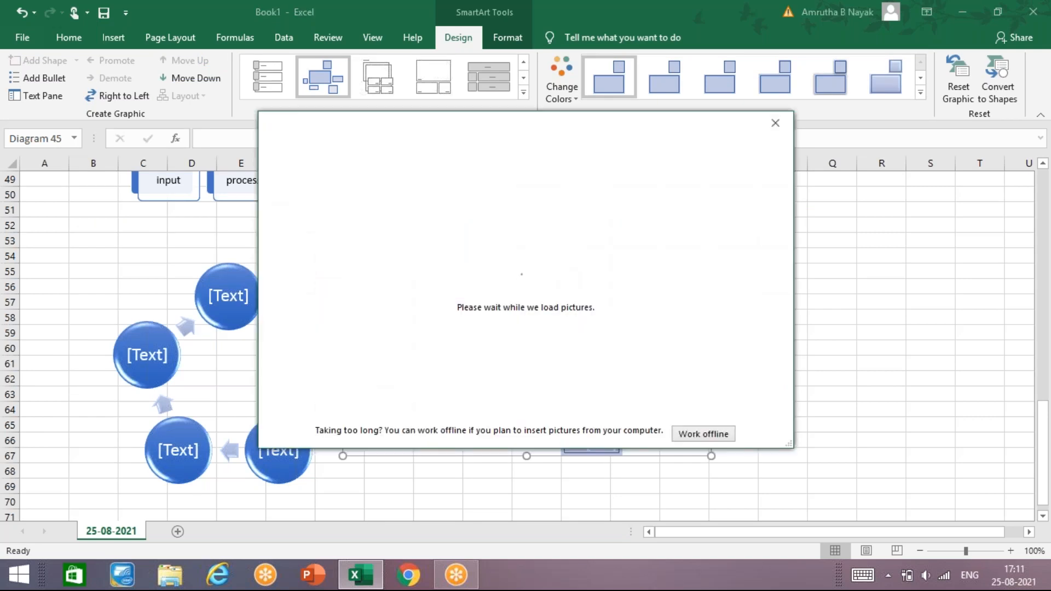
left_click(611, 257)
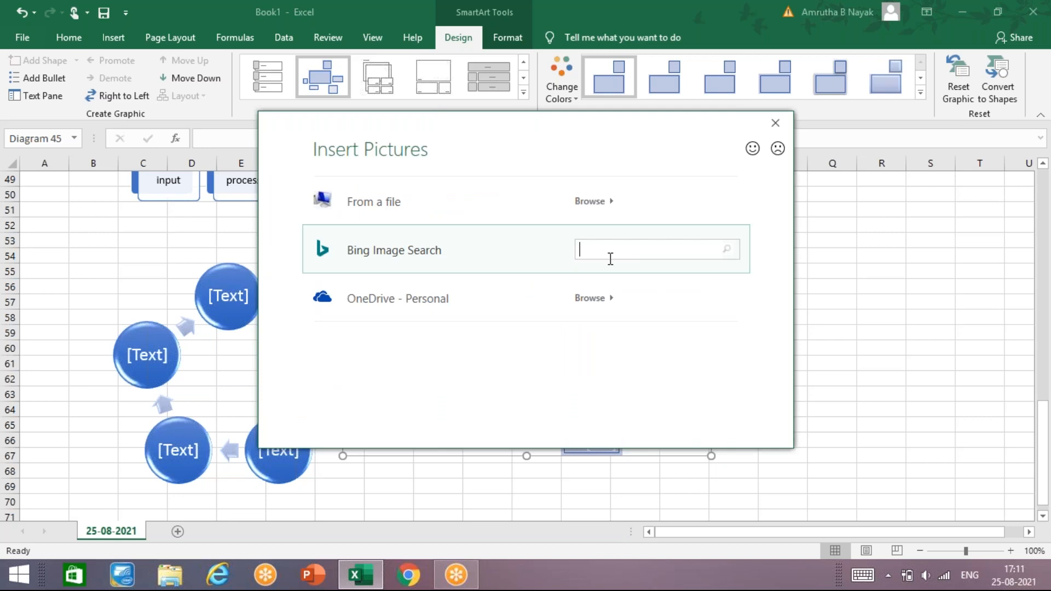
type("flowers")
key("Return")
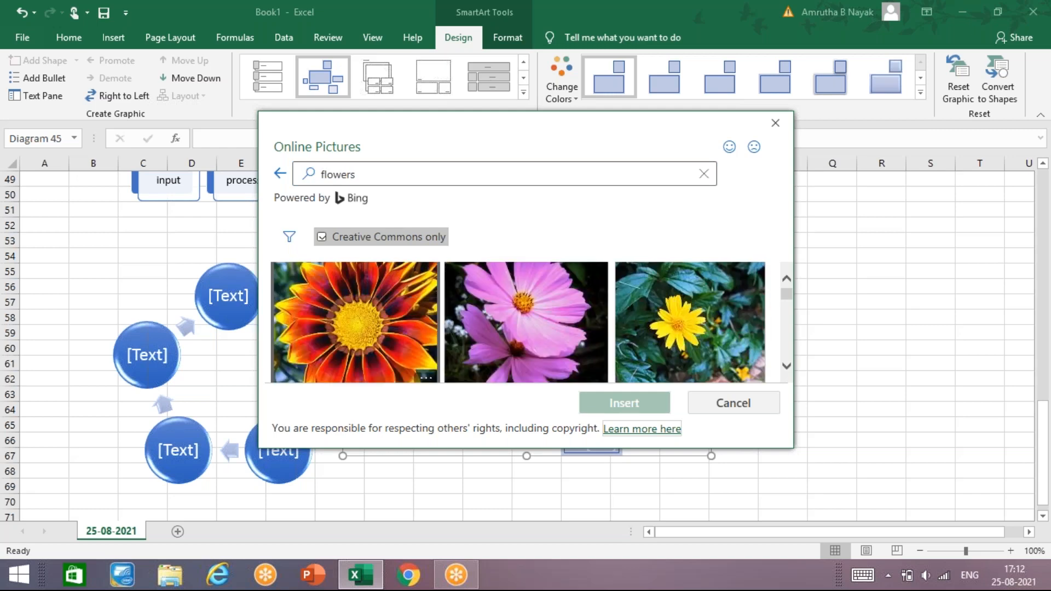
left_click(529, 337)
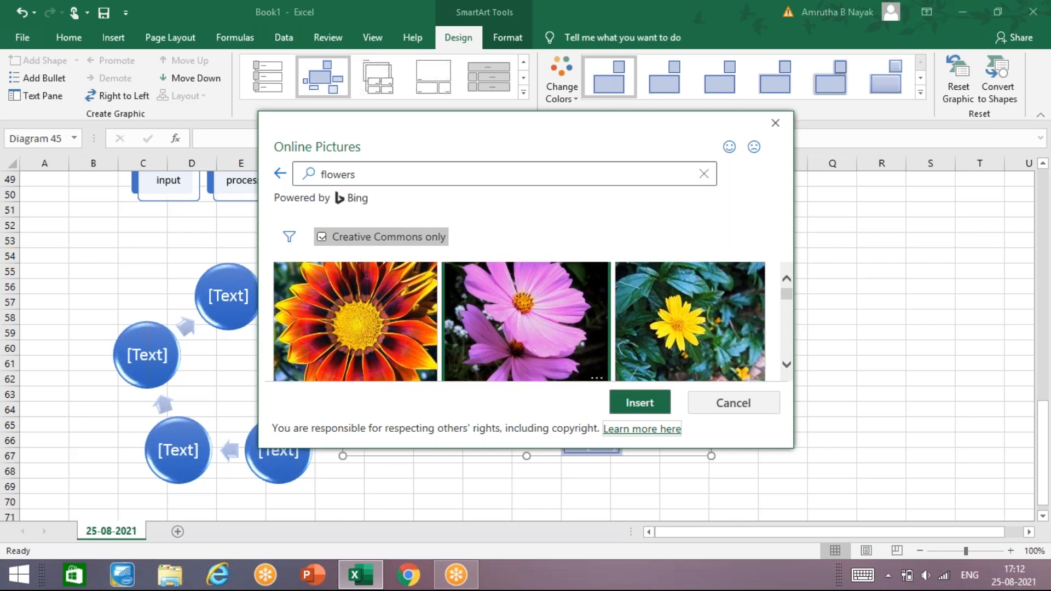
left_click(636, 406)
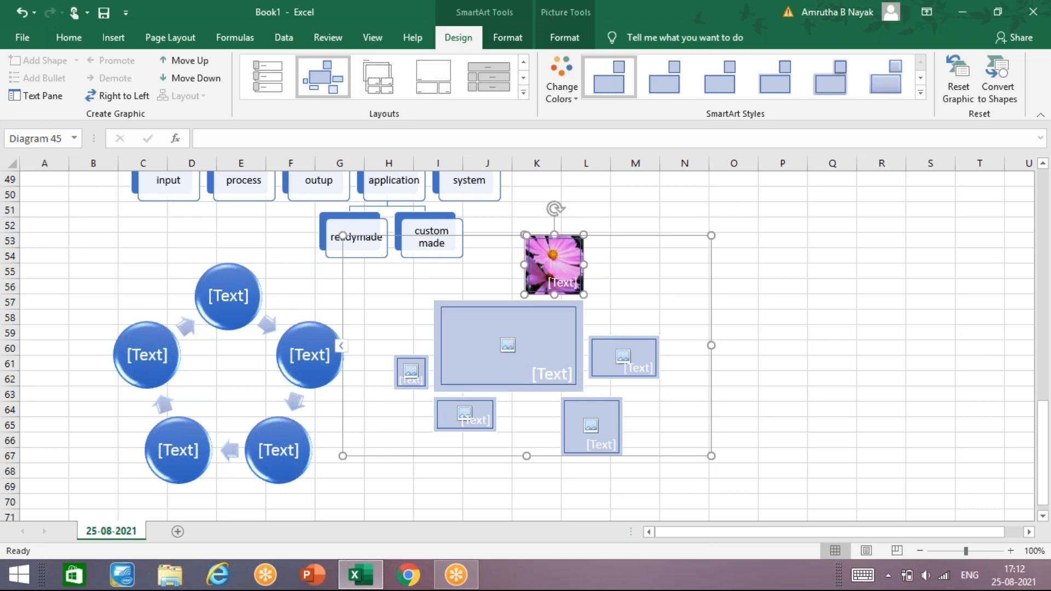
- Search Bing images for "garden" and insert the picture with blossoming trees and tulip beds into the large central placeholder
left_click(476, 353)
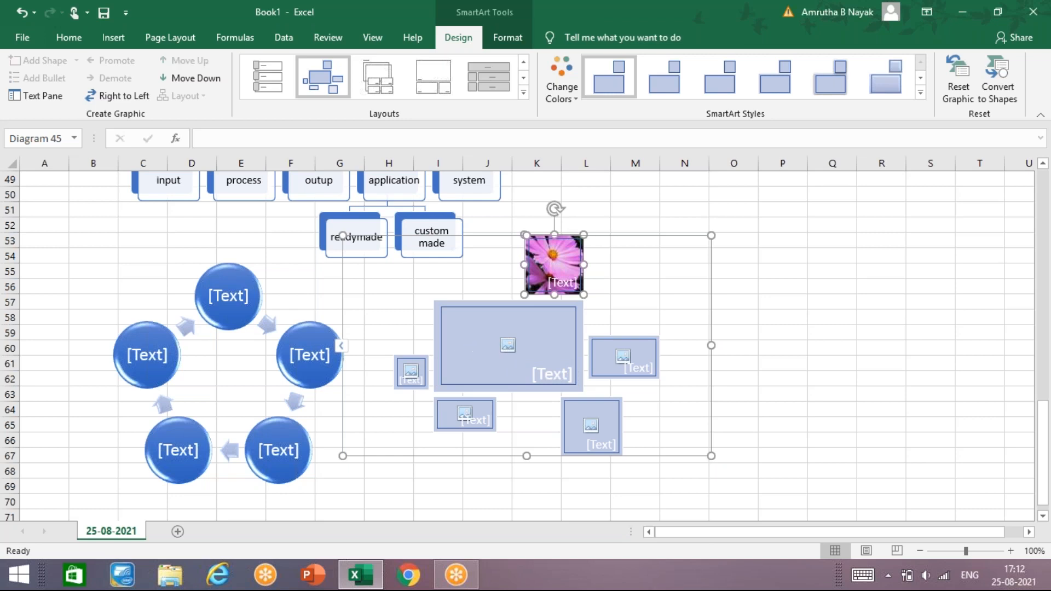
left_click(509, 351)
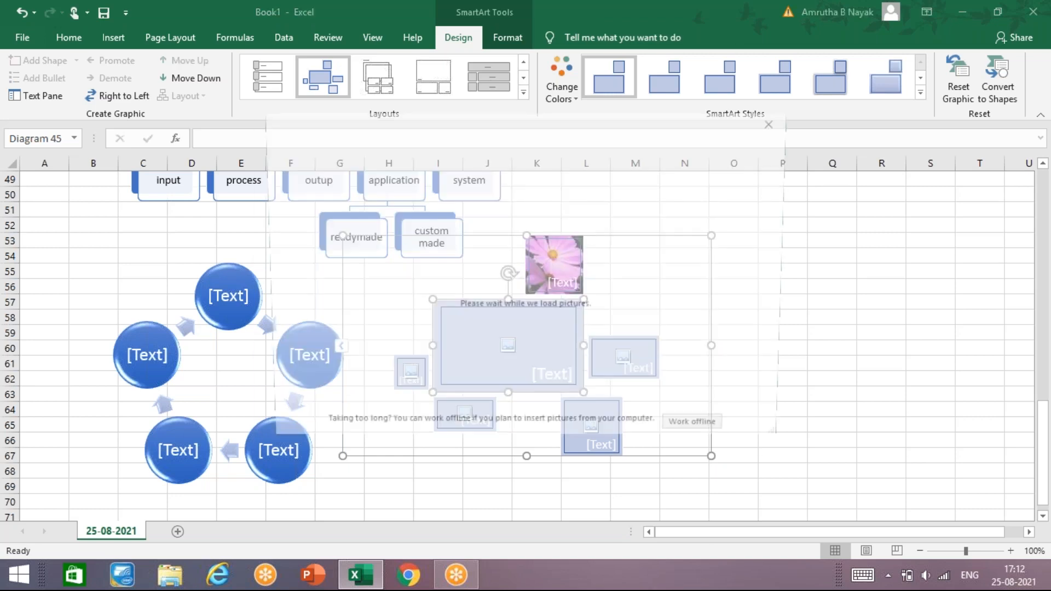
left_click(630, 250)
type("g")
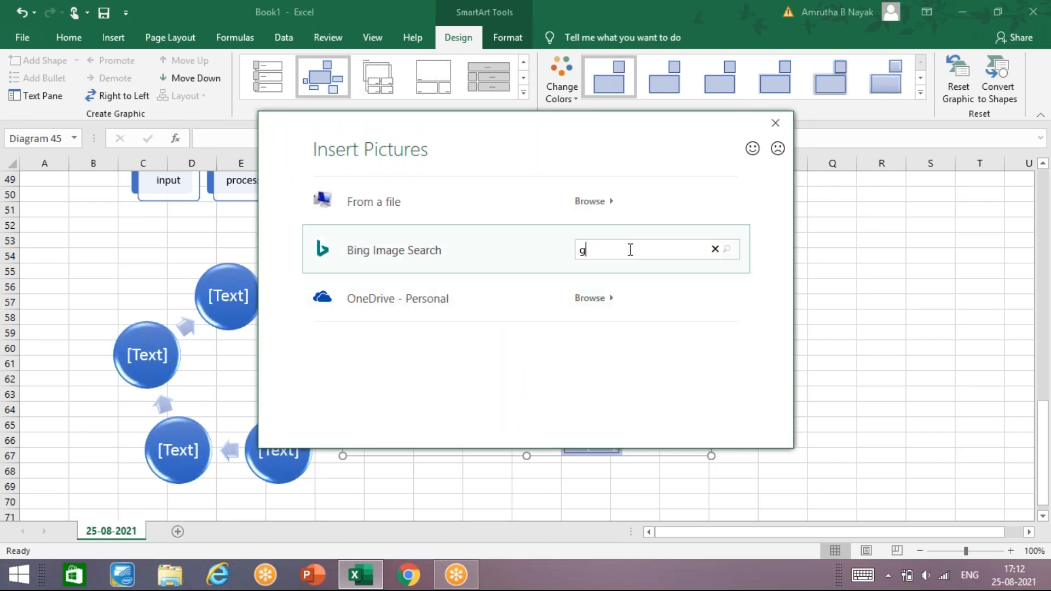
type("arden")
key("Return")
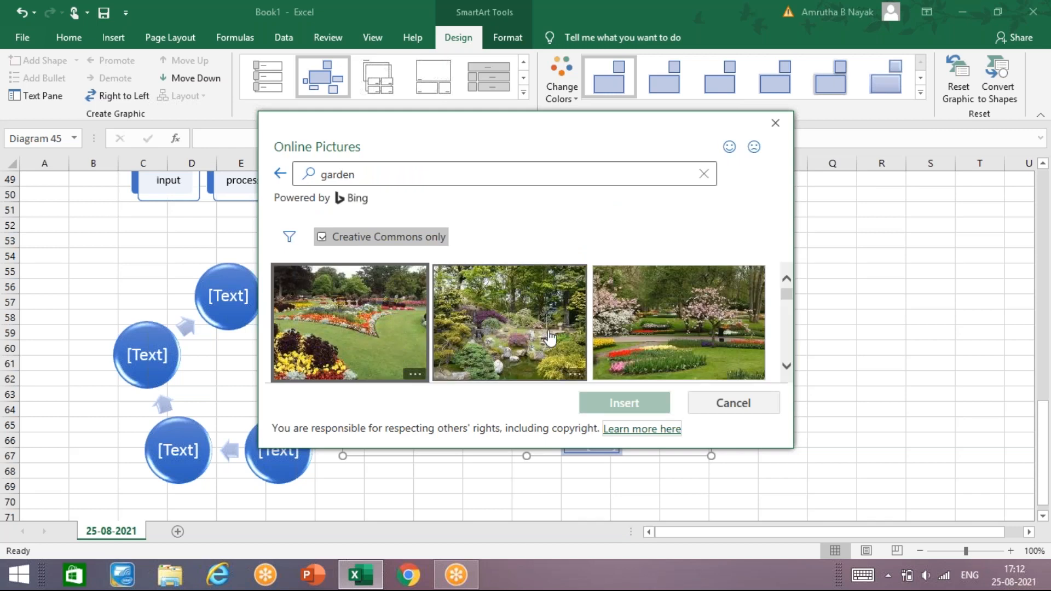
left_click(626, 338)
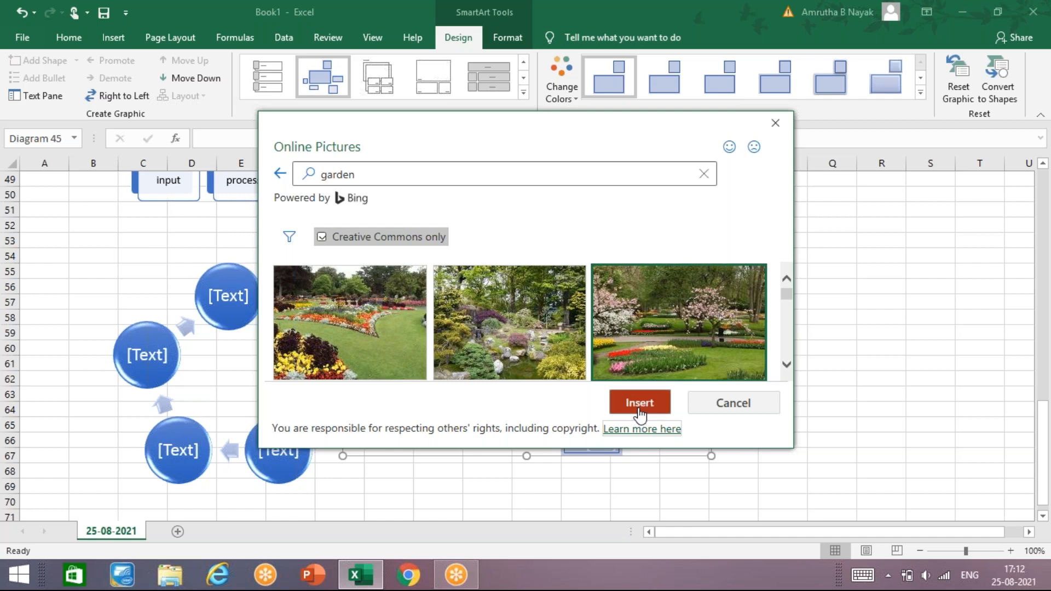
left_click(639, 409)
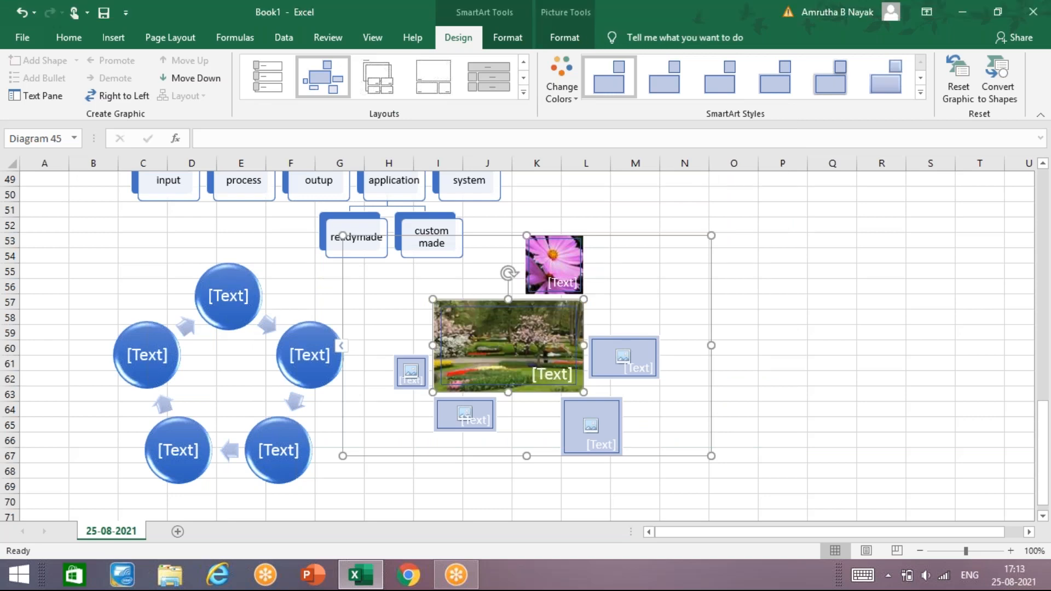
- Start inserting a picture from a file into the smallest placeholder beside the garden picture
left_click(415, 376)
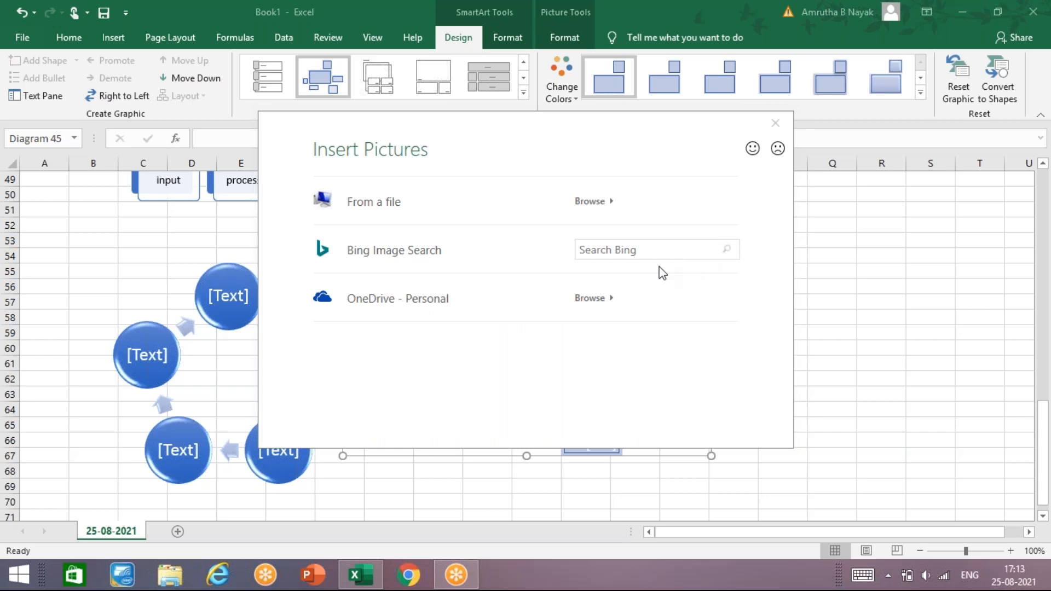
left_click(617, 254)
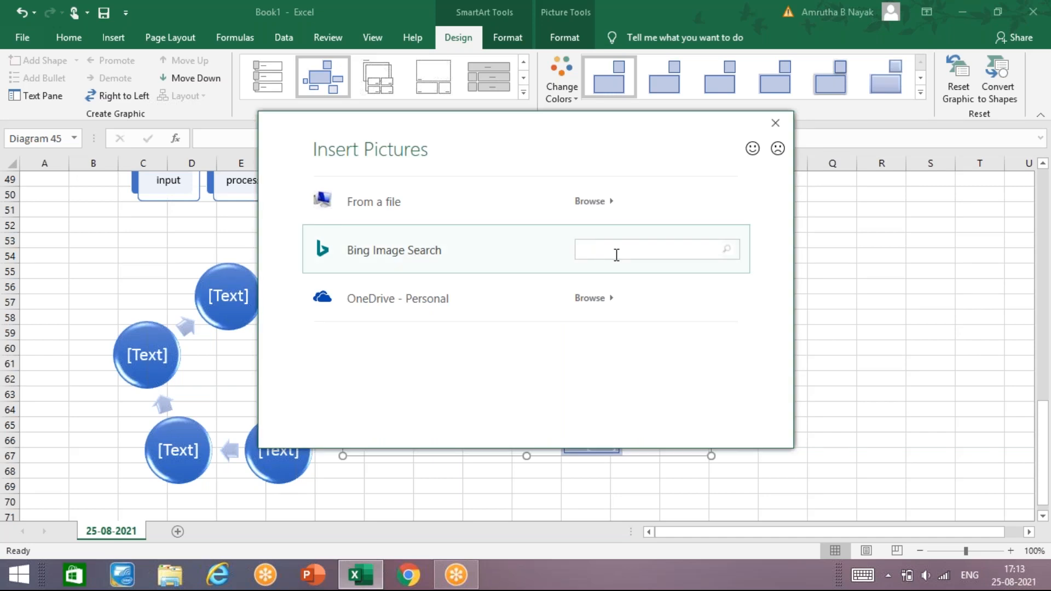
left_click(614, 146)
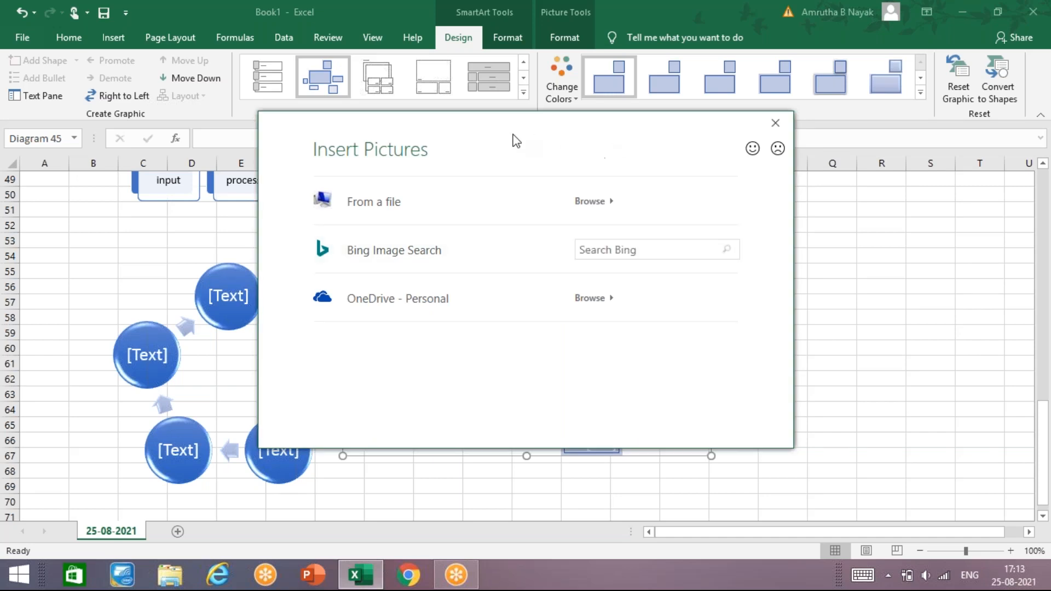
left_click(558, 201)
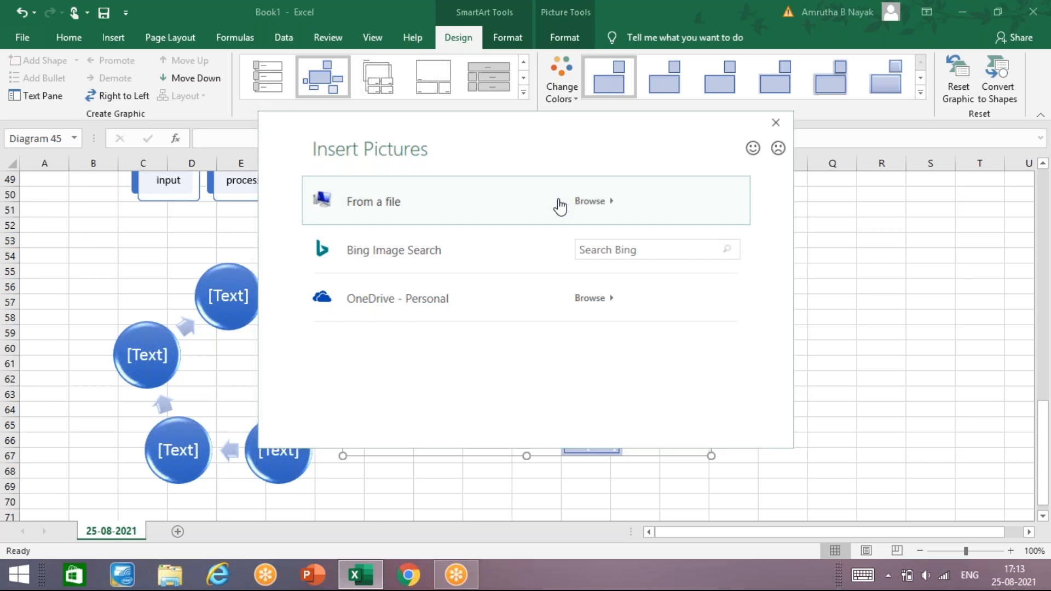
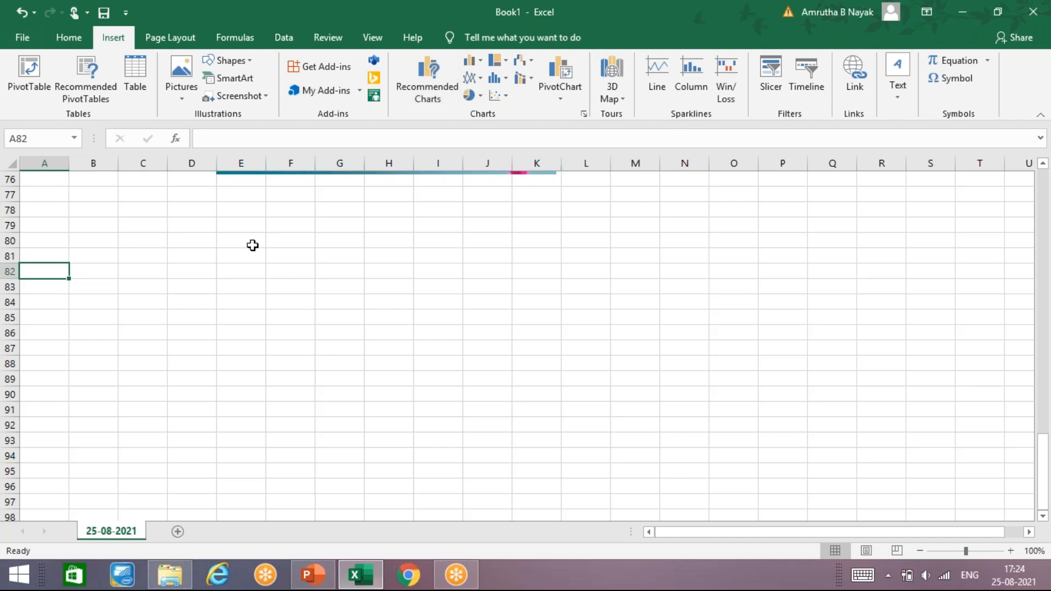
- Browse the Office Add-ins store and add the "Symbols and Characters - Fast Symbol Lookup" add-in, accepting its license terms
left_click(112, 299)
left_click(56, 272)
left_click(334, 69)
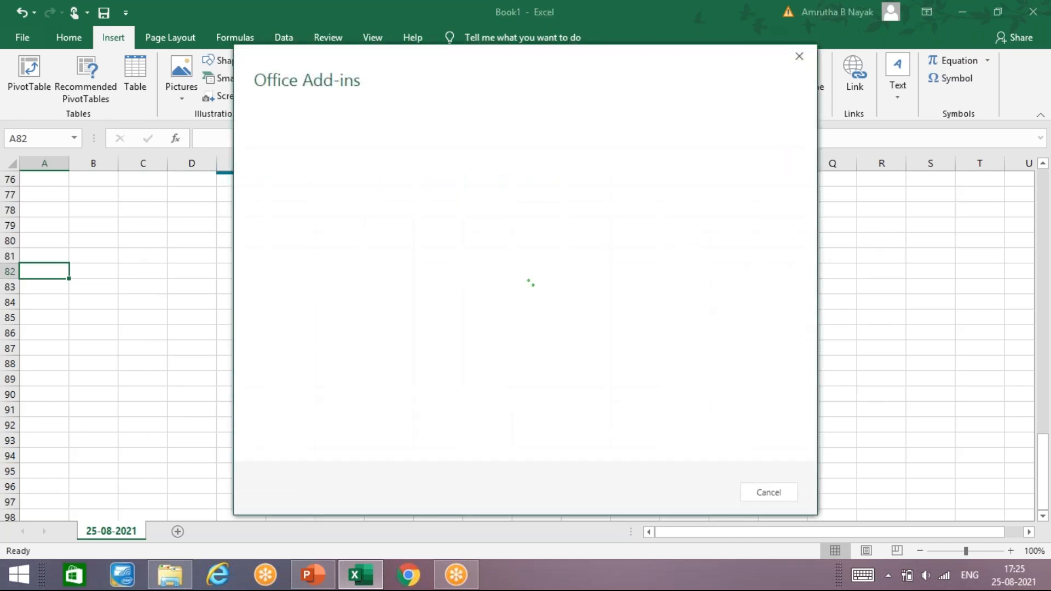
left_click(414, 101)
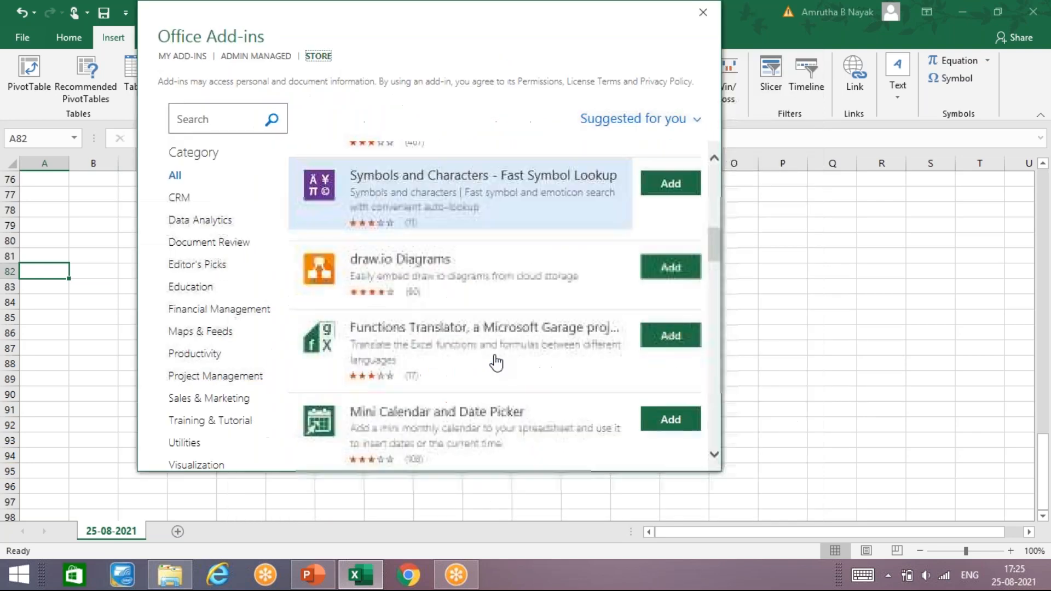
scroll(496, 363, "down", 12)
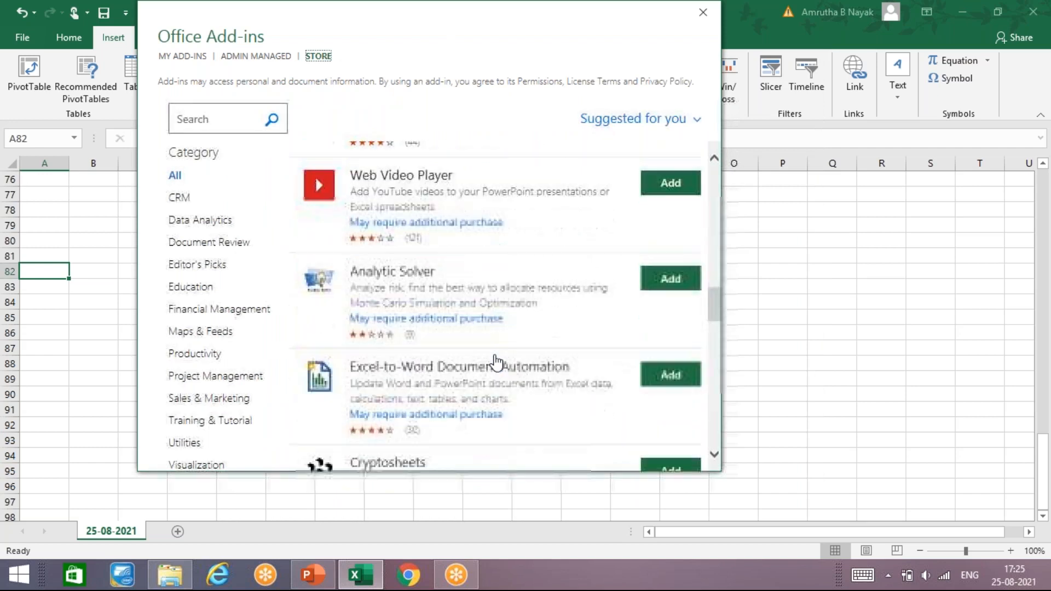
scroll(497, 363, "down", 6)
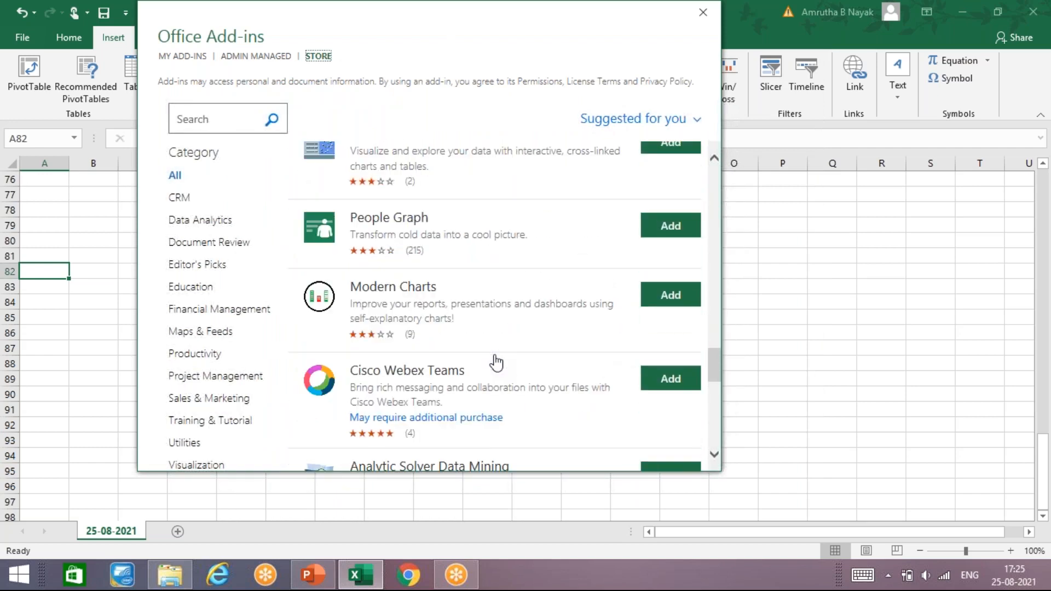
scroll(496, 362, "down", 5)
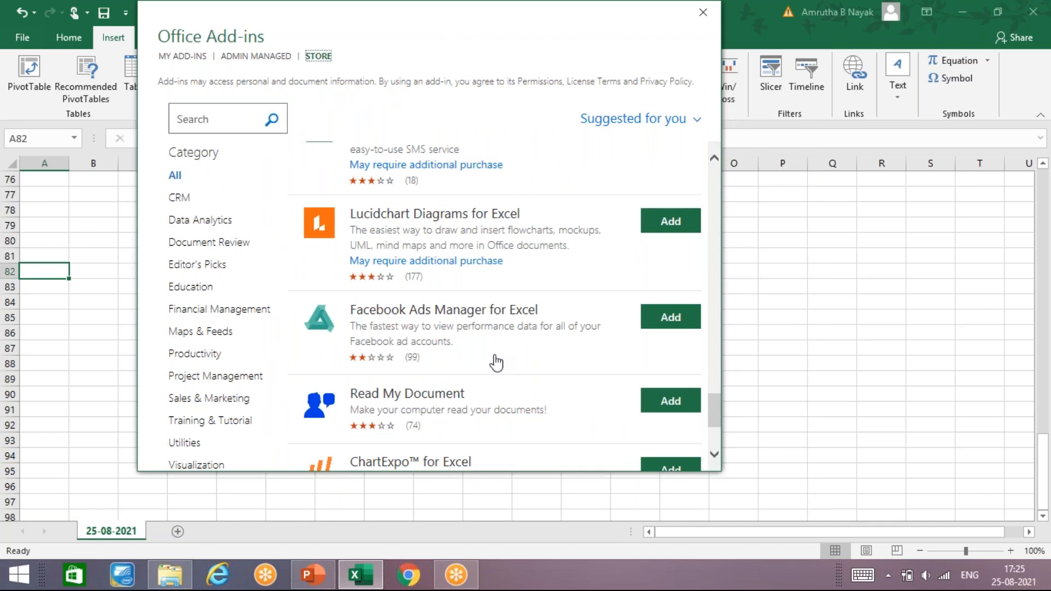
scroll(497, 363, "up", 15)
scroll(727, 208, "up", 5)
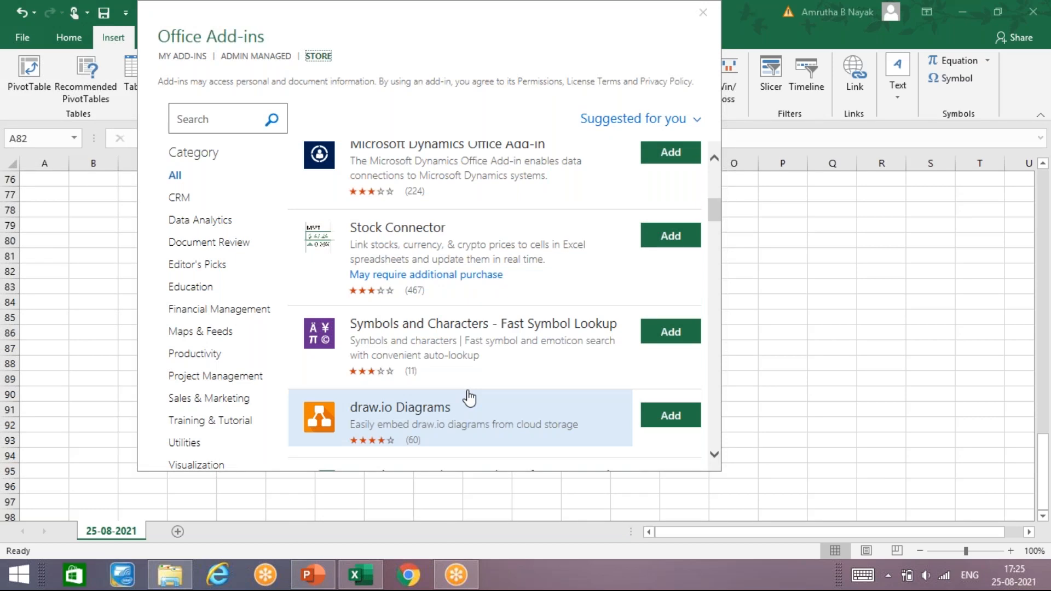
left_click(664, 334)
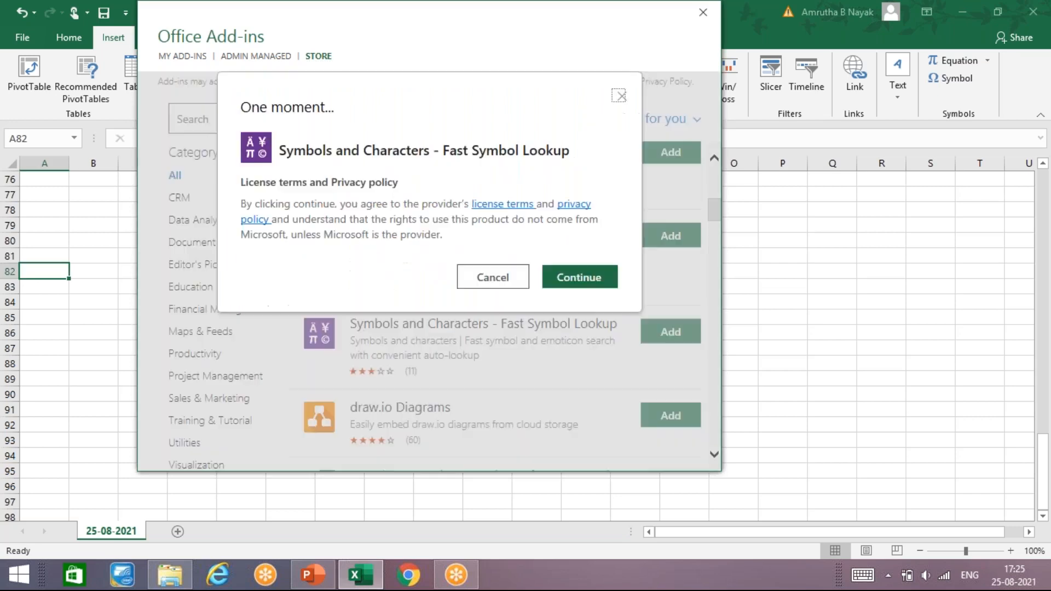
left_click(586, 280)
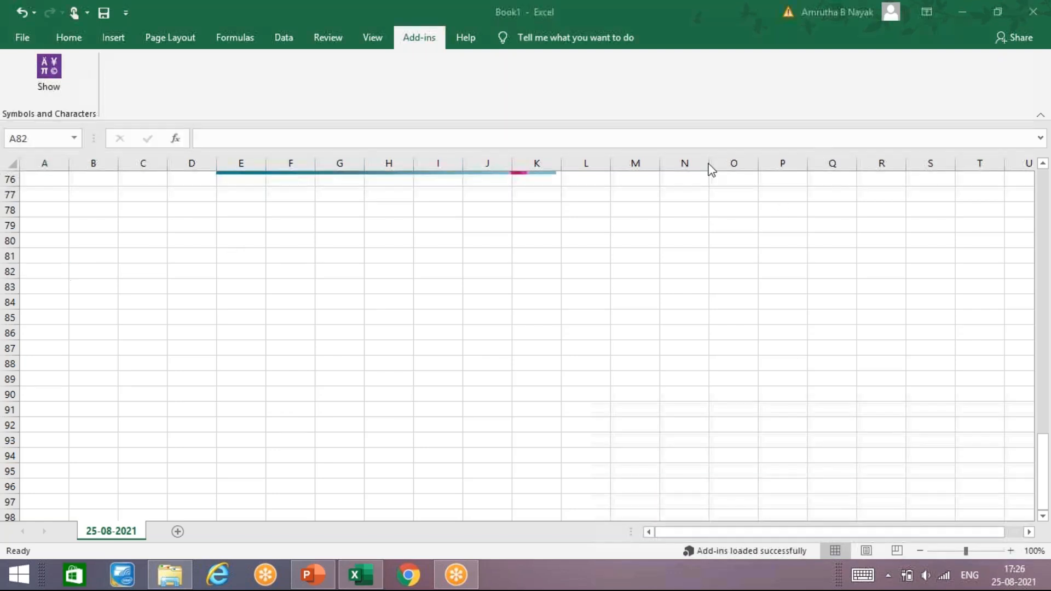
- Show the Symbols and Characters add-in's pane and close it without trusting the add-in
left_click(44, 81)
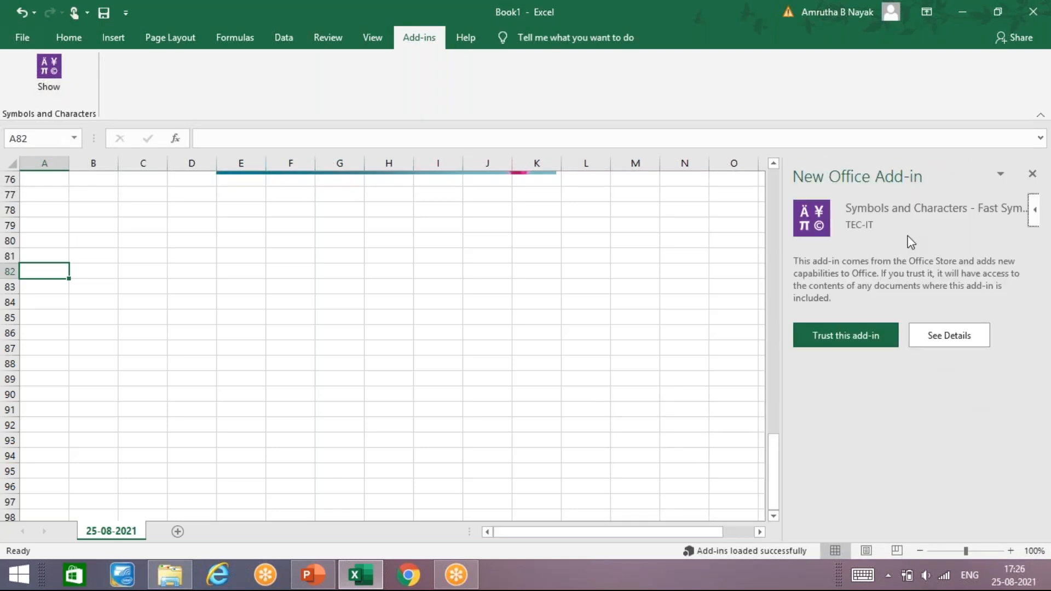
left_click(1033, 174)
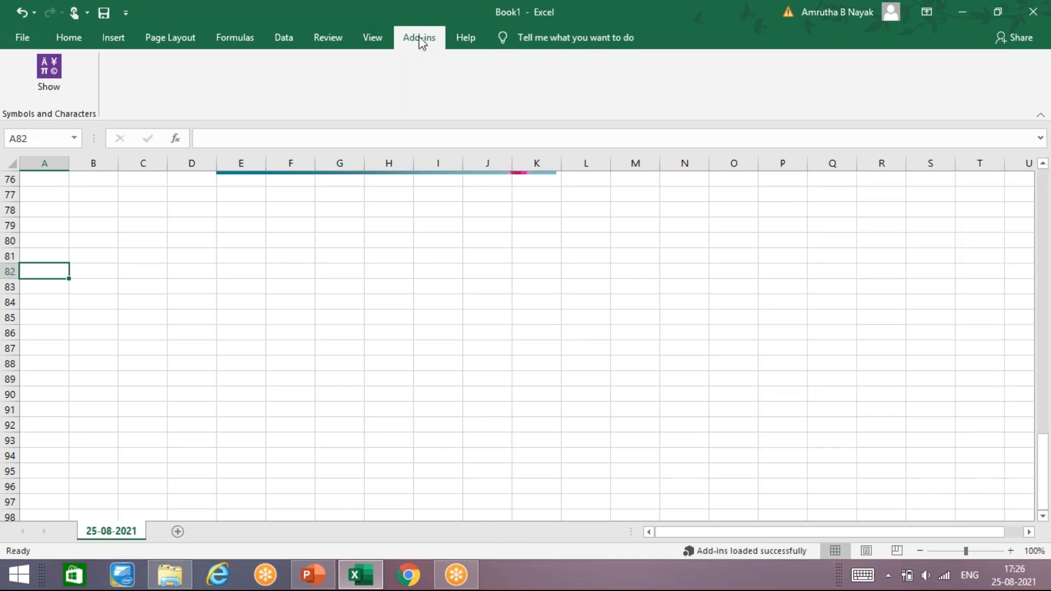
left_click(164, 36)
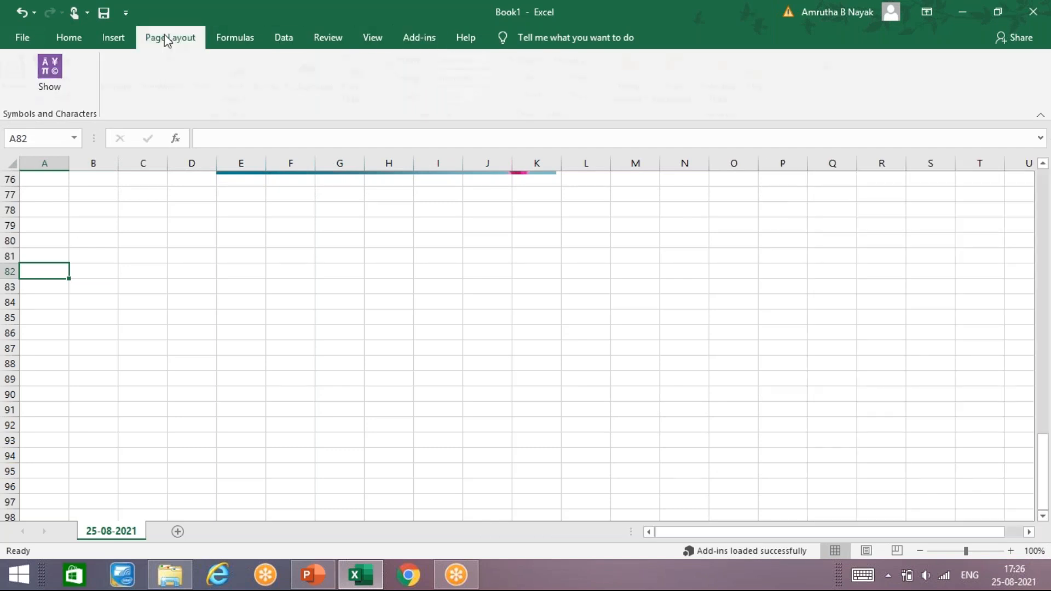
- View the full list of my installed Office add-ins and close it
left_click(116, 40)
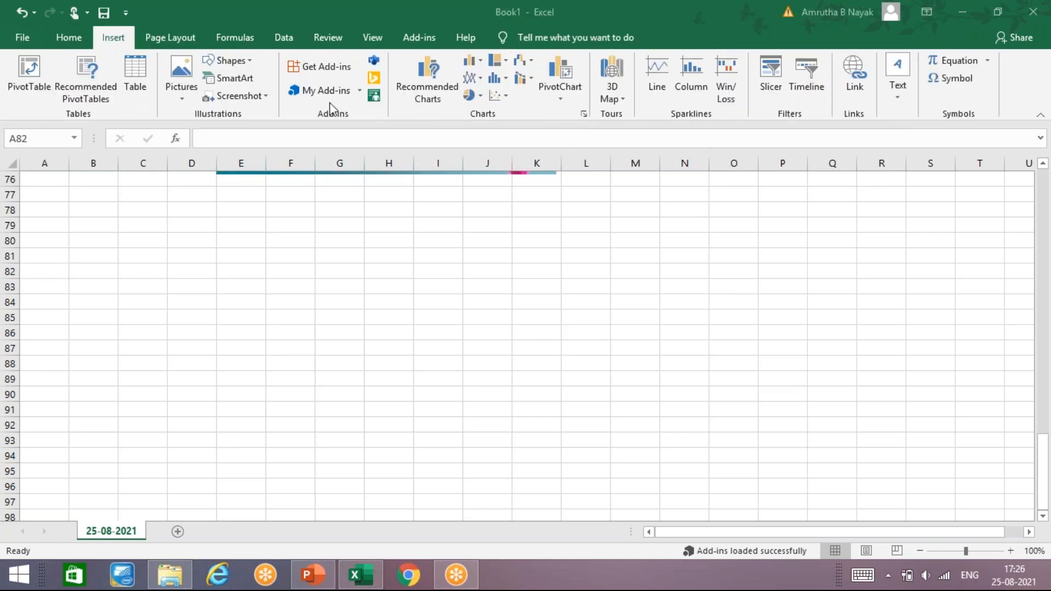
left_click(357, 92)
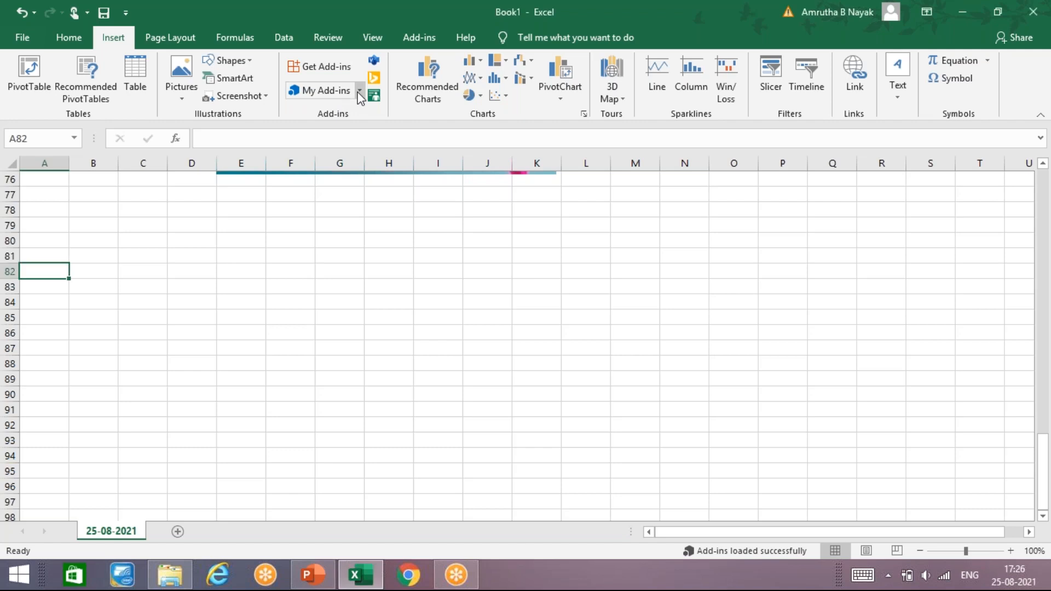
left_click(358, 96)
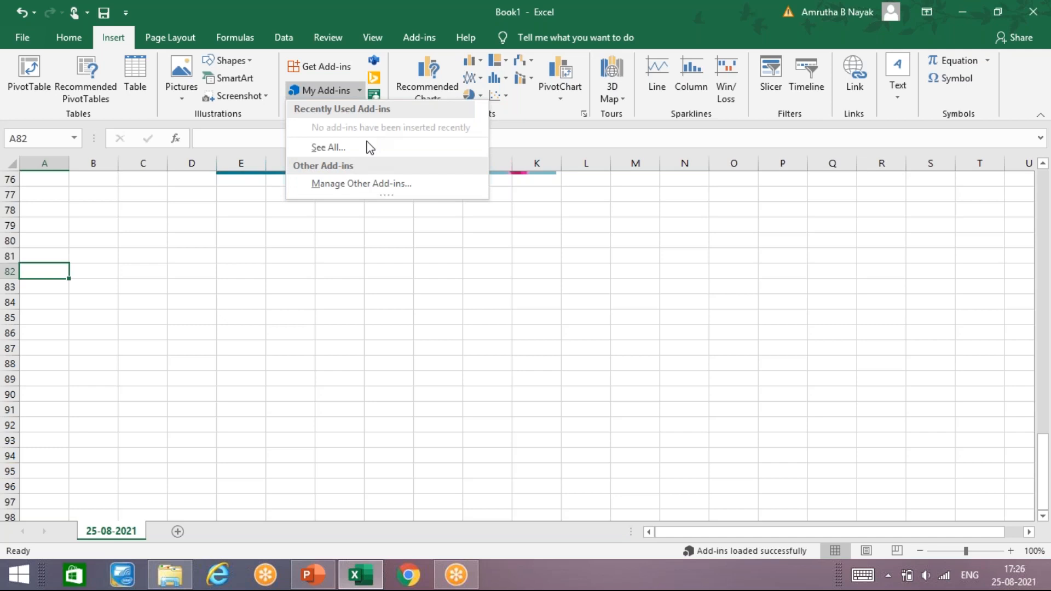
left_click(366, 148)
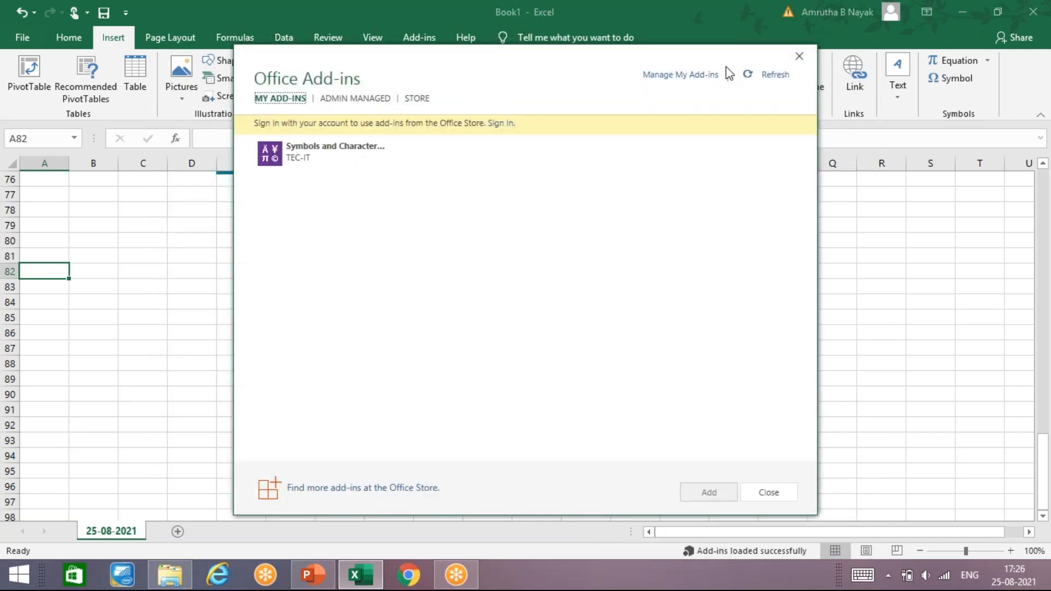
left_click(793, 53)
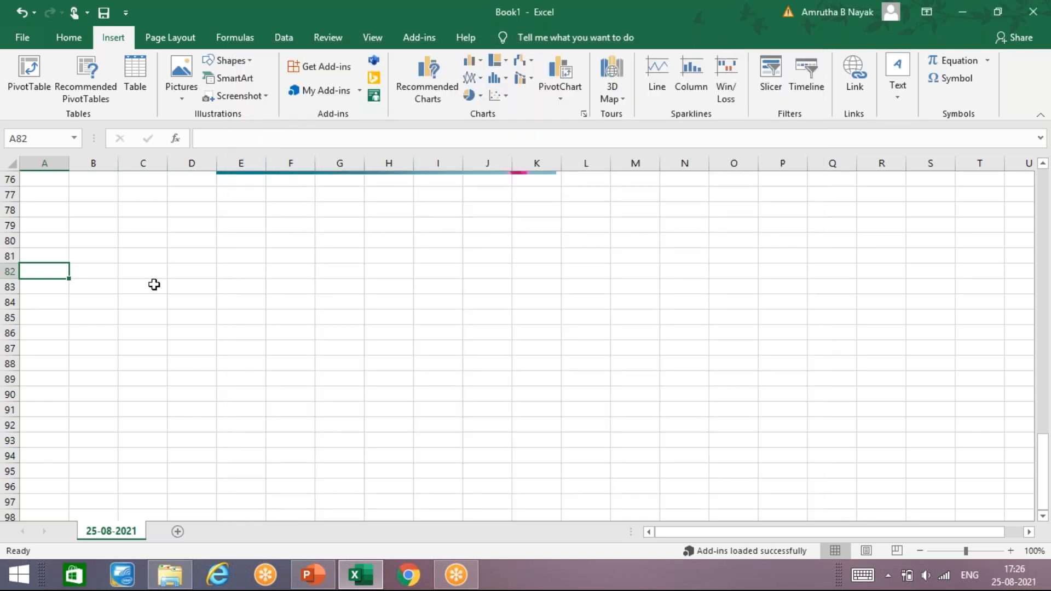
- Enter the heading "name" in cell A81 and five first names below it in A82 to A86
scroll(86, 351, "down", 2)
scroll(86, 351, "up", 2)
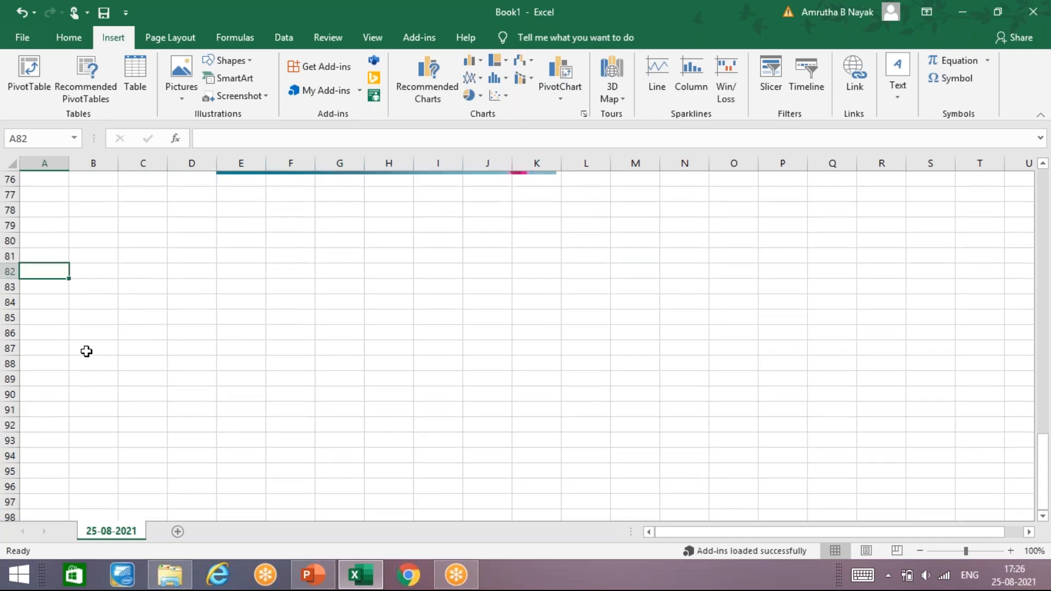
left_click(86, 274)
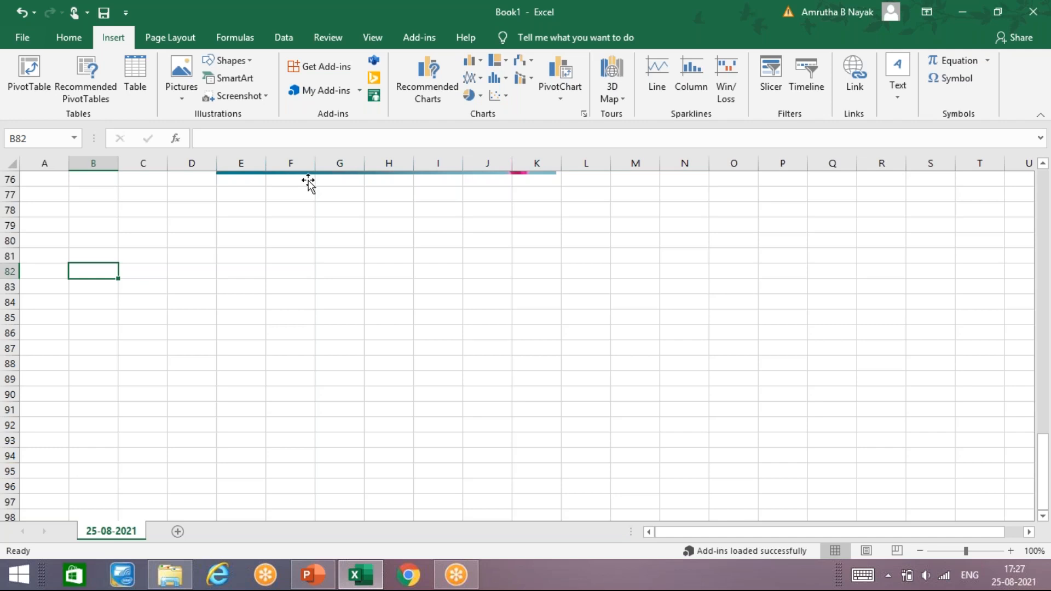
left_click(46, 263)
type("name")
key("Return")
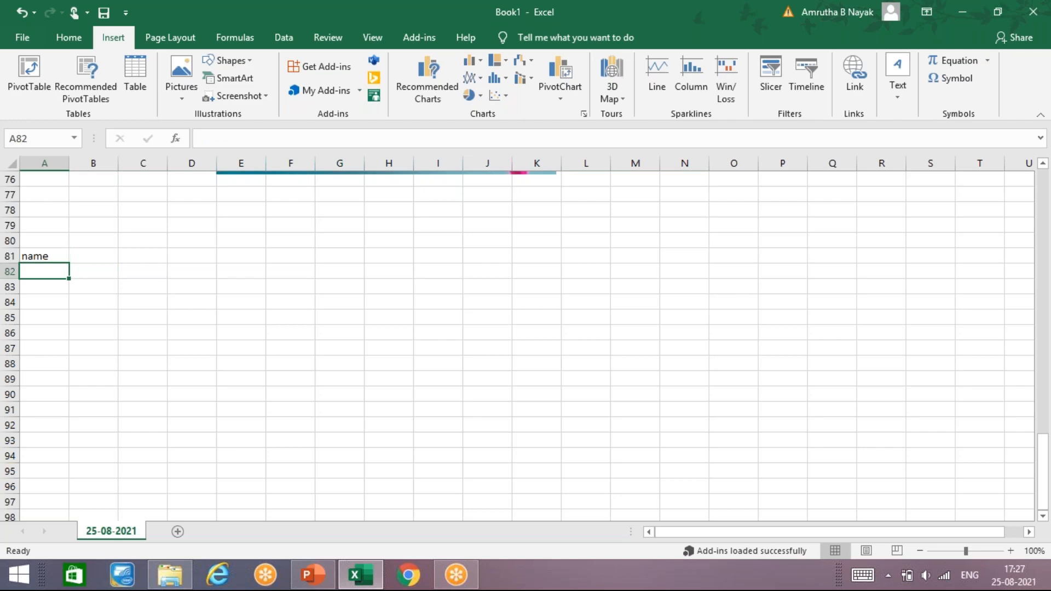
type("ravi")
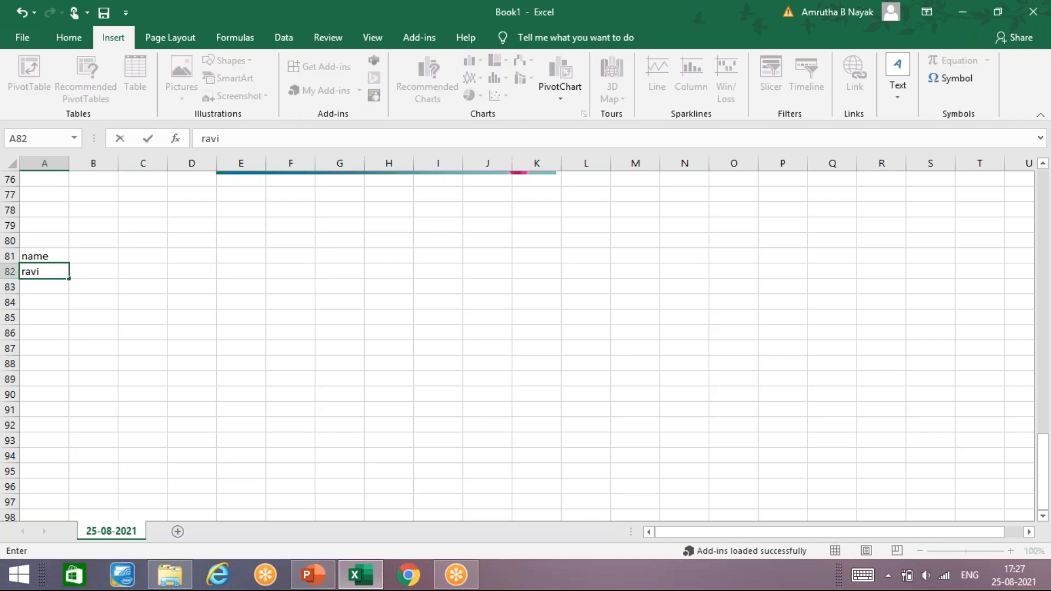
key("Return")
type("sana")
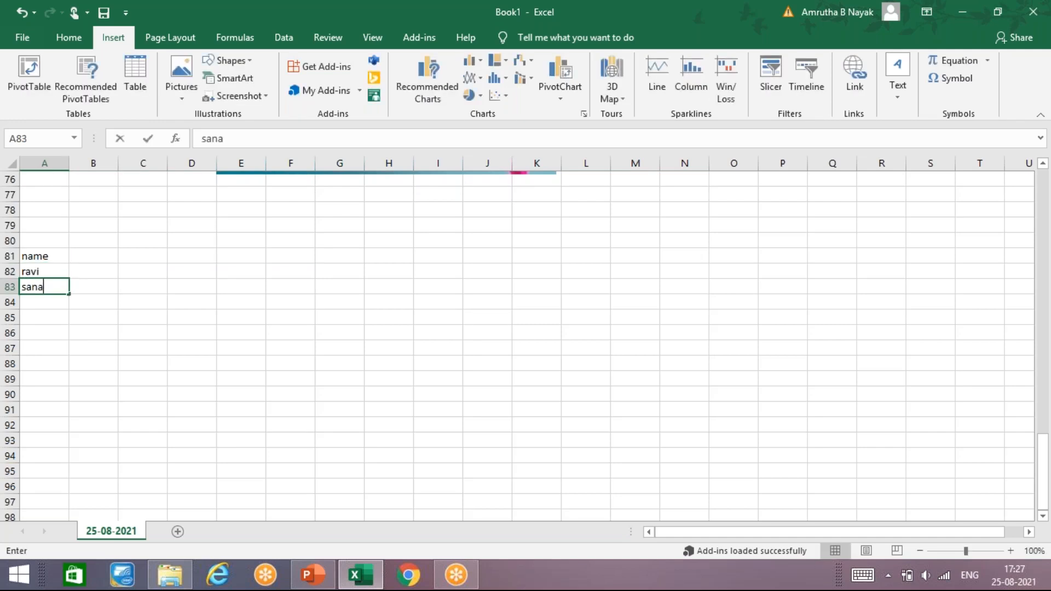
key("Return")
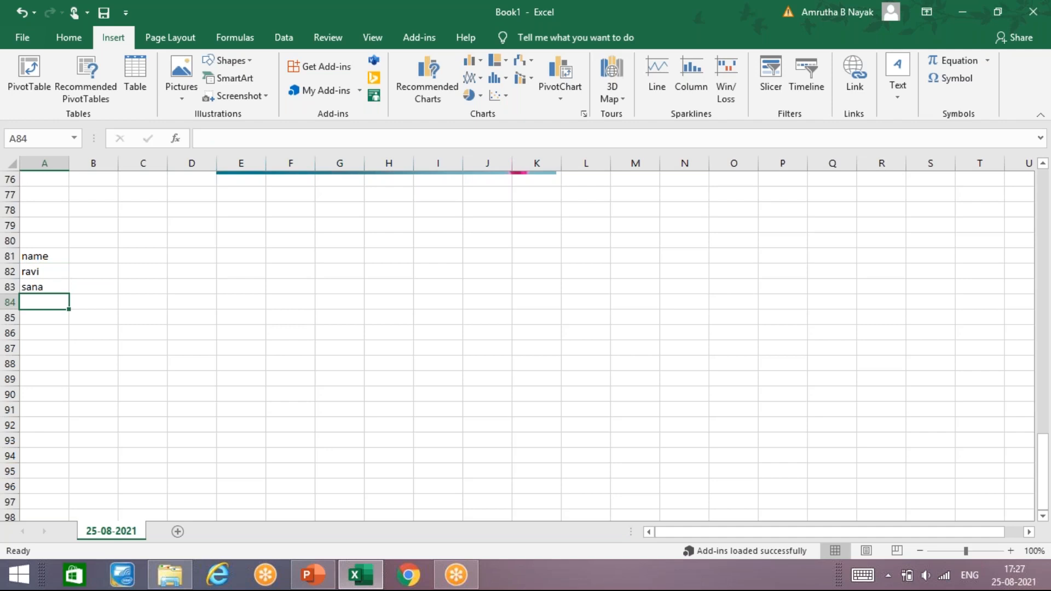
type("kali")
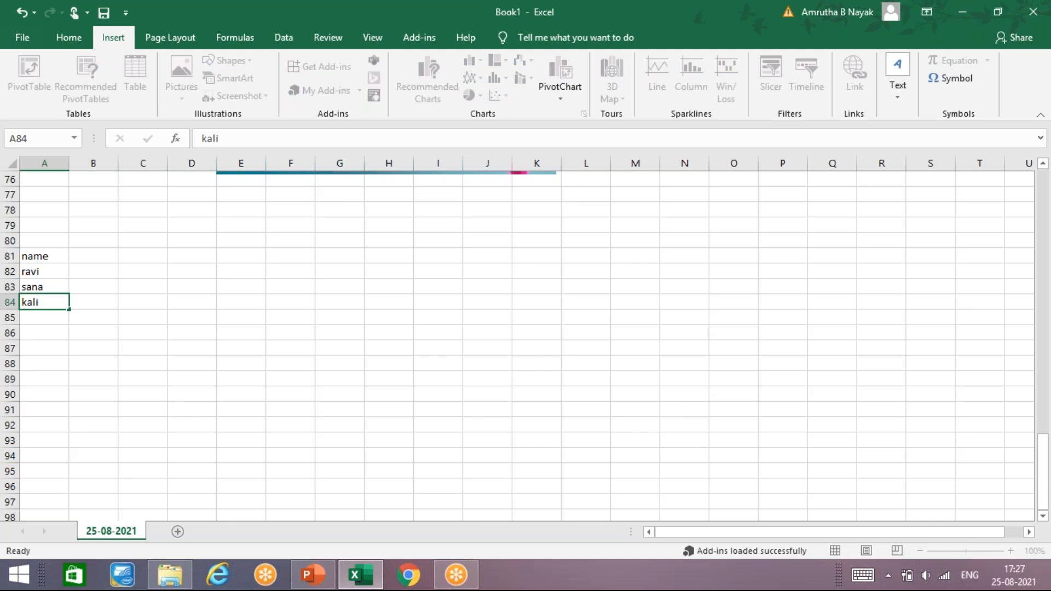
key("Return")
type("pinky")
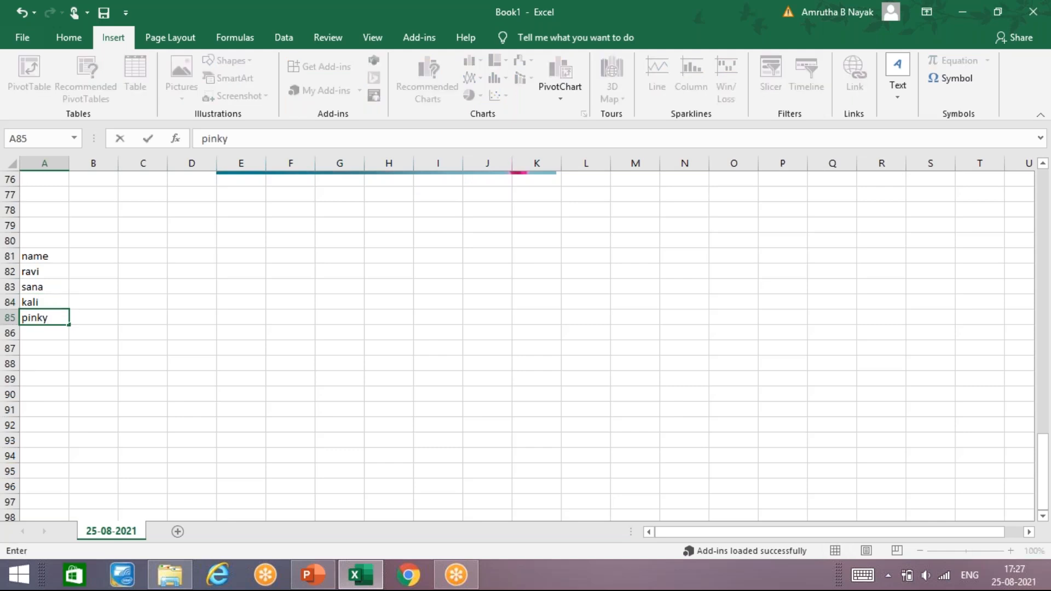
key("Return")
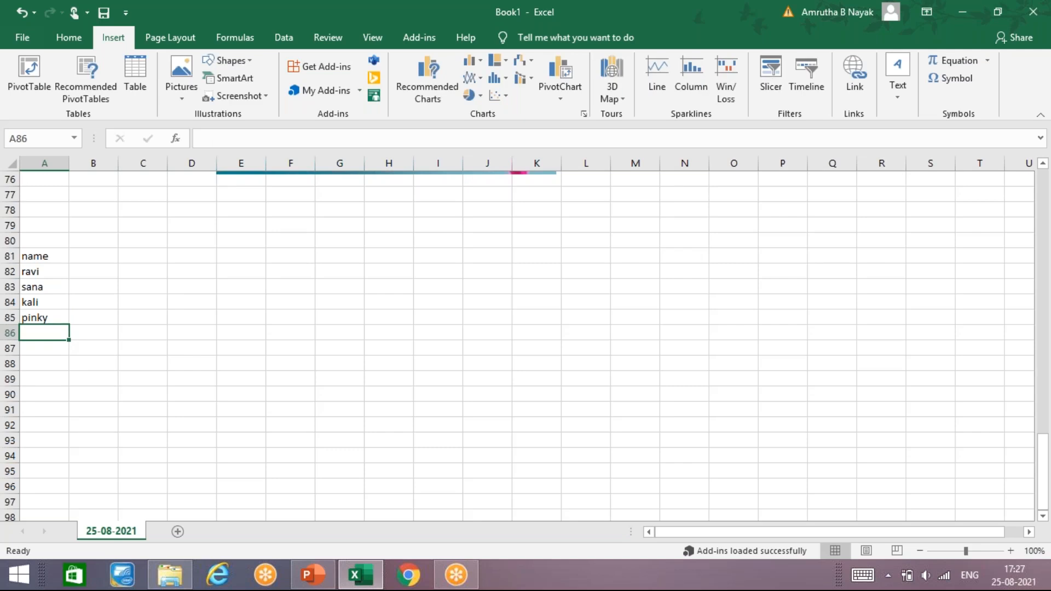
type("danv")
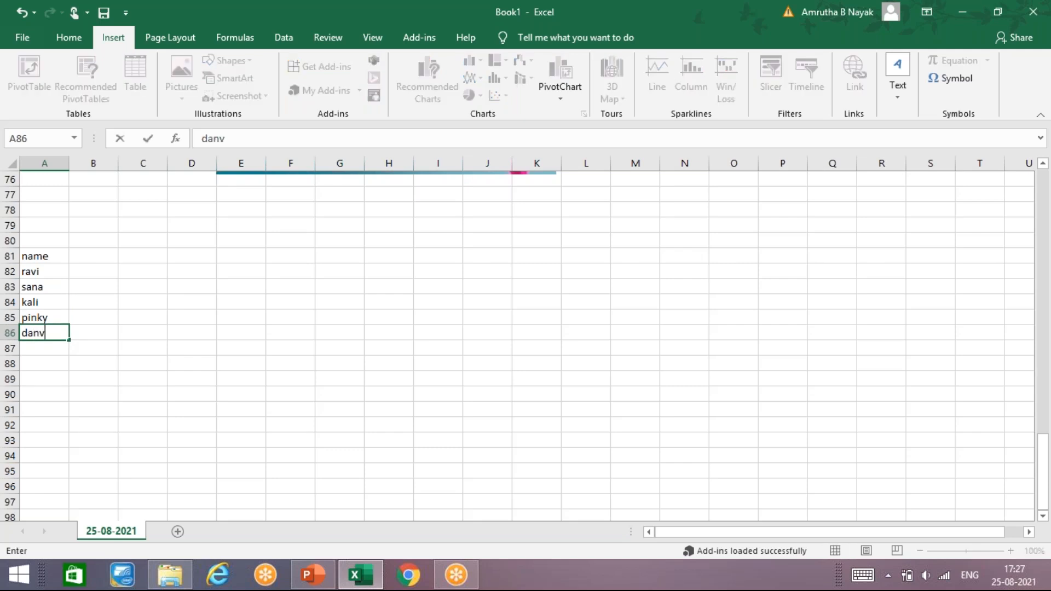
key("Return")
- Enter the heading "marks" in B81 and the values 65, 45, 23, 12 and 54 in B82 to B86
key("Right")
key("Up")
key("Up")
key("Up")
key("Up")
key("Up")
key("Up")
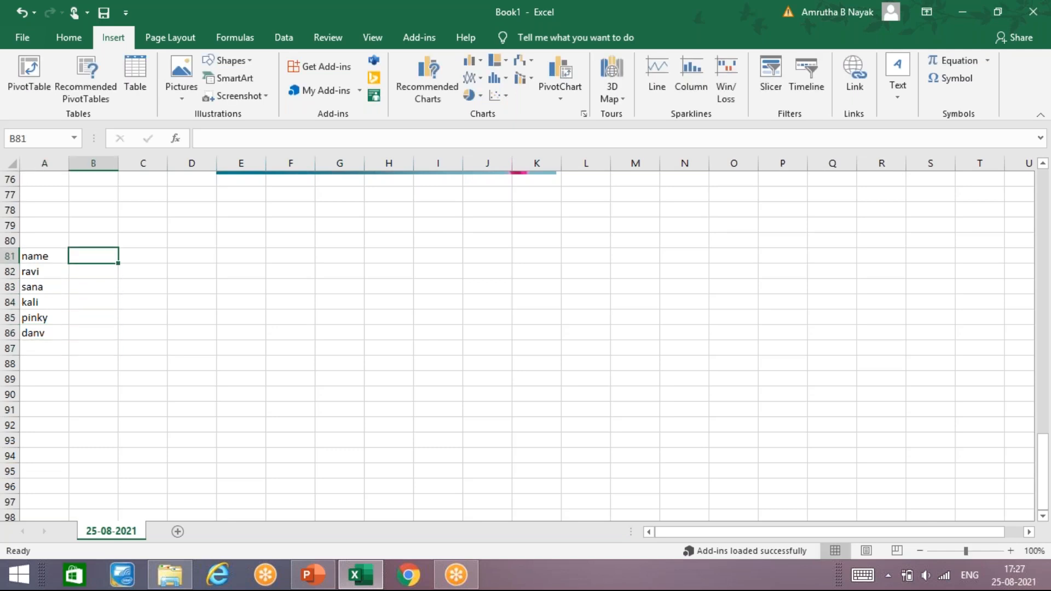
type("marks")
key("Return")
type("65")
key("Return")
type("45")
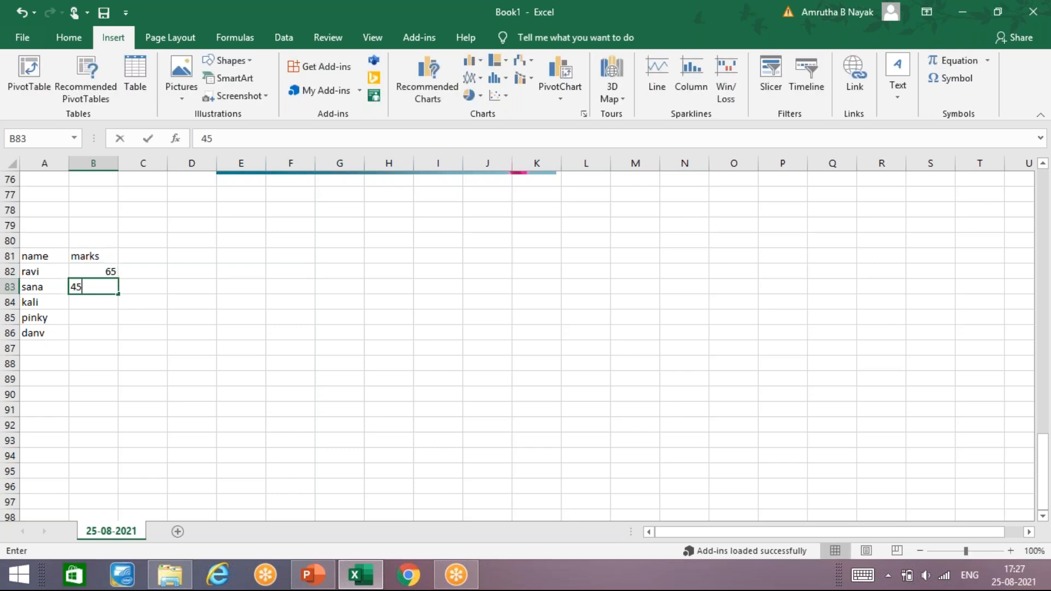
key("Return")
type("23")
key("Return")
type("12")
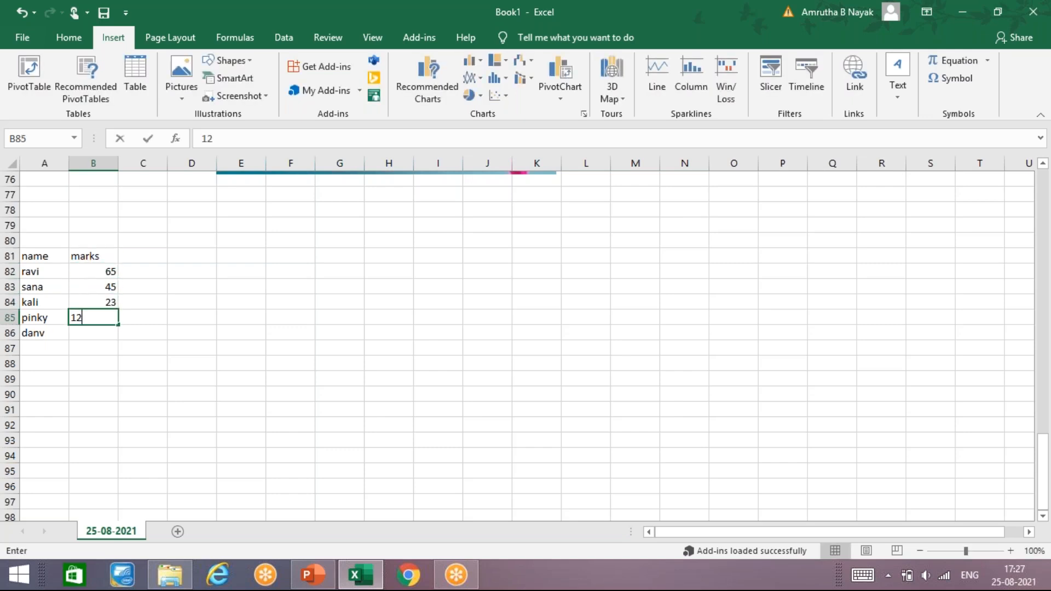
key("Return")
type("54")
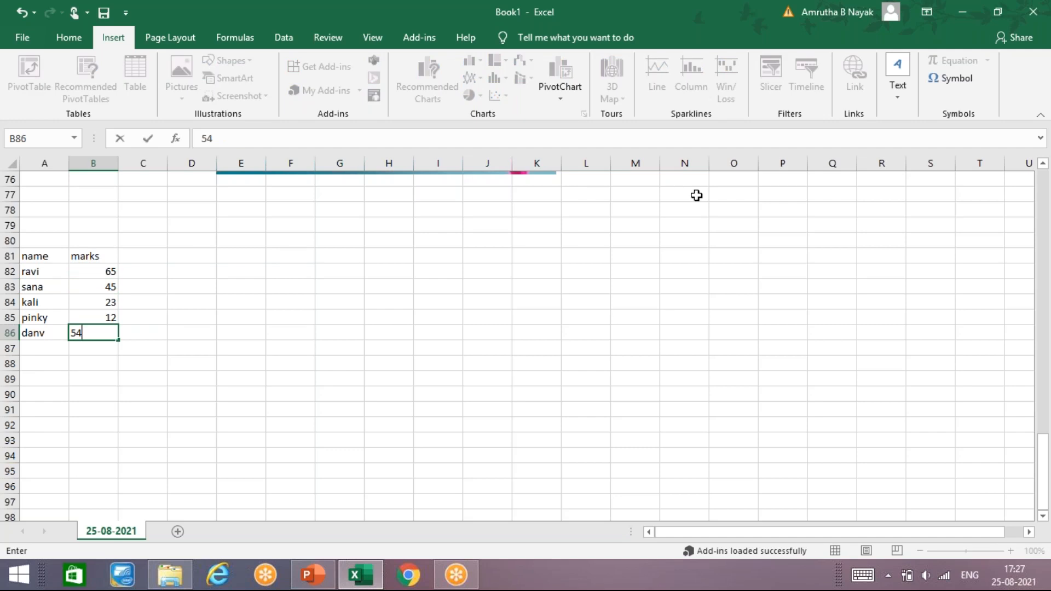
left_click(726, 196)
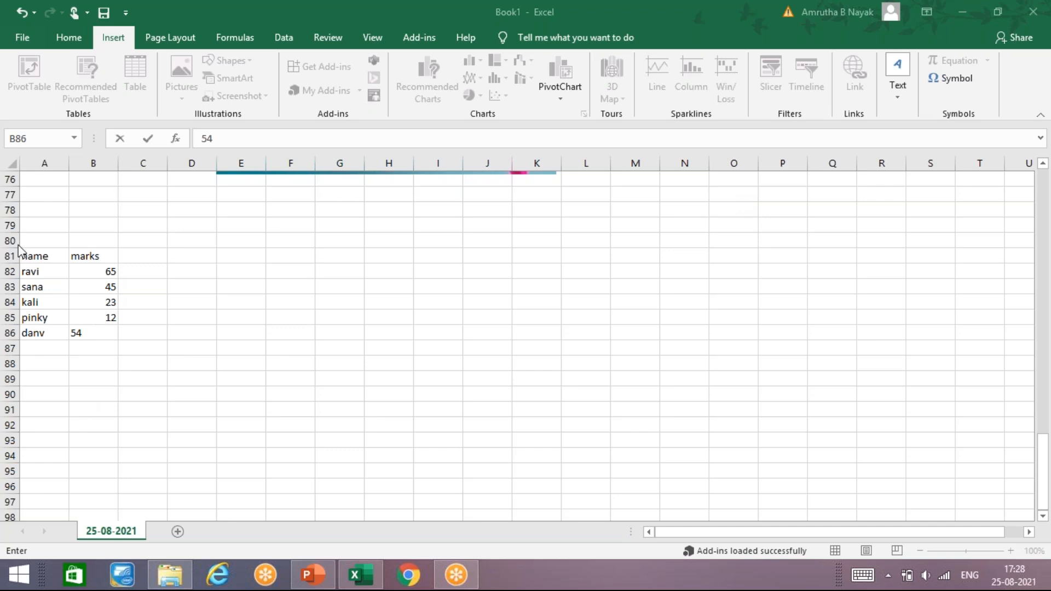
- Select the name and marks table in A81:B86, look at the recommended charts for it, and cancel
left_click(52, 262)
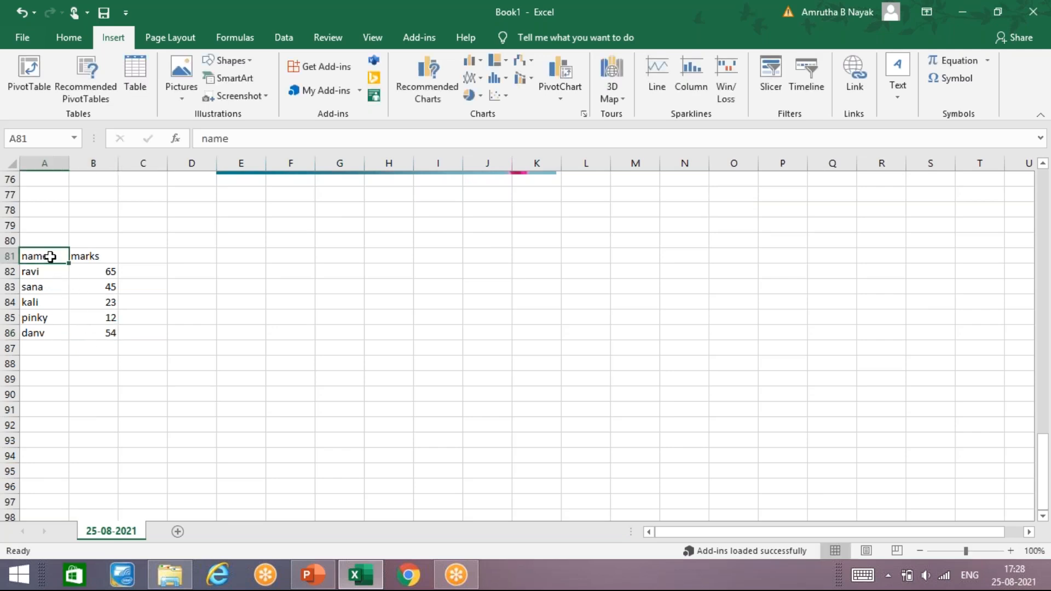
left_click_drag(57, 261, 91, 332)
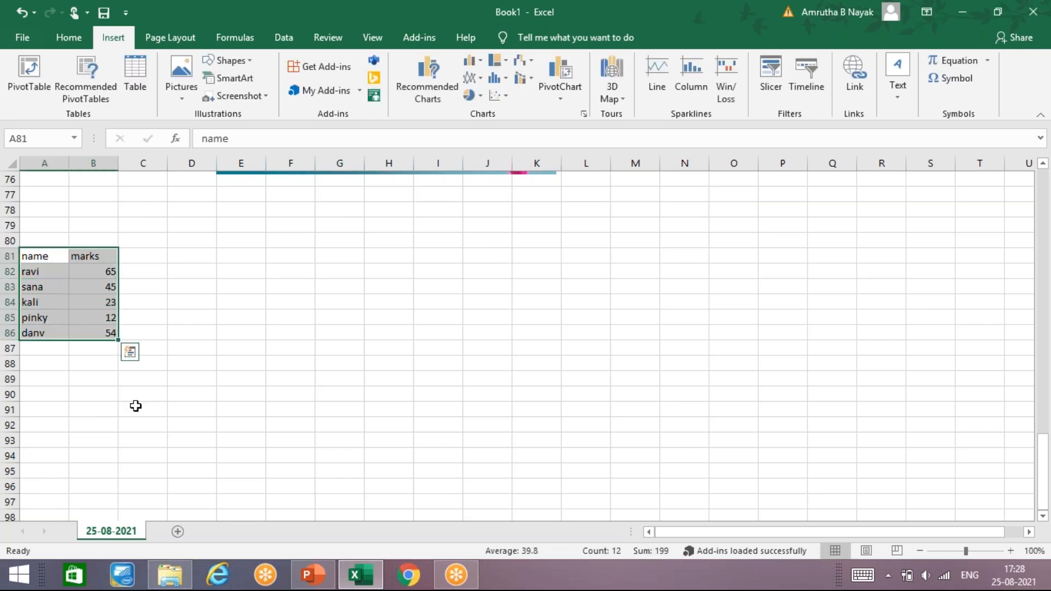
mouse_move(150, 582)
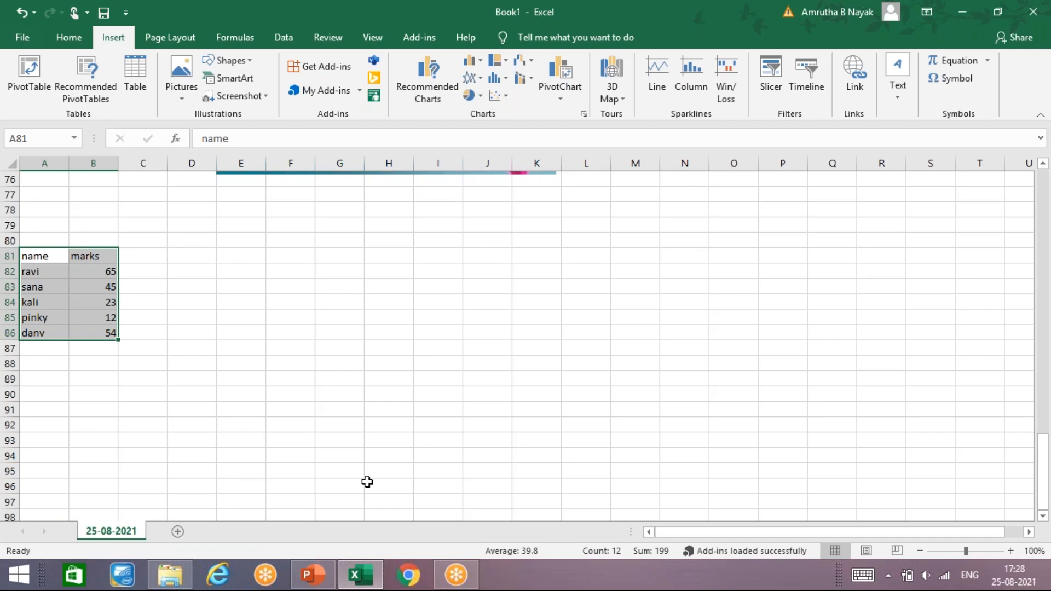
left_click(439, 80)
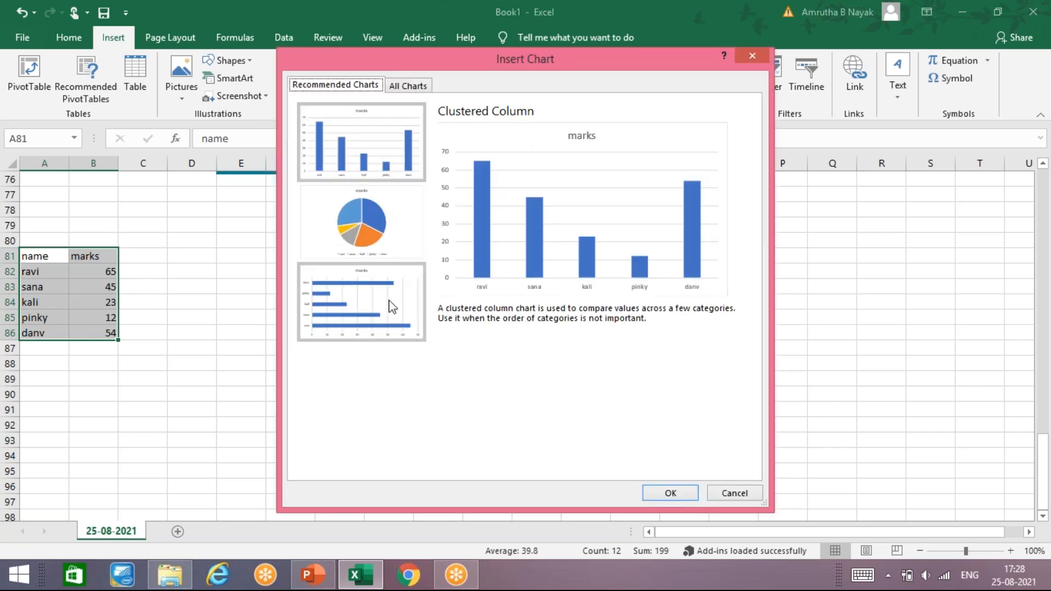
left_click(744, 495)
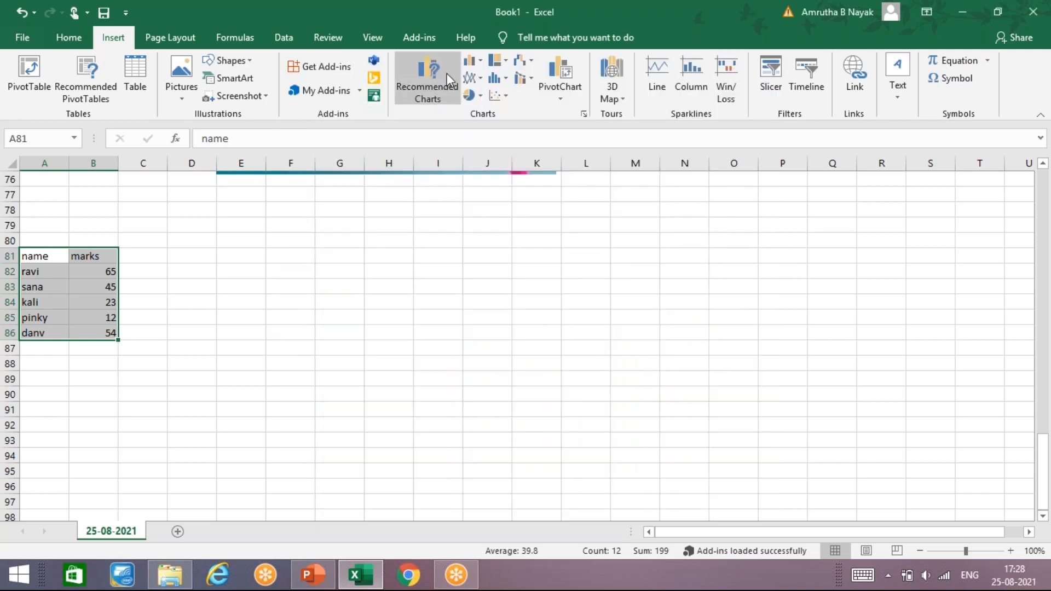
- Insert a 2-D clustered column chart of the name and marks table and place it beside the table, across columns E to L
left_click(480, 64)
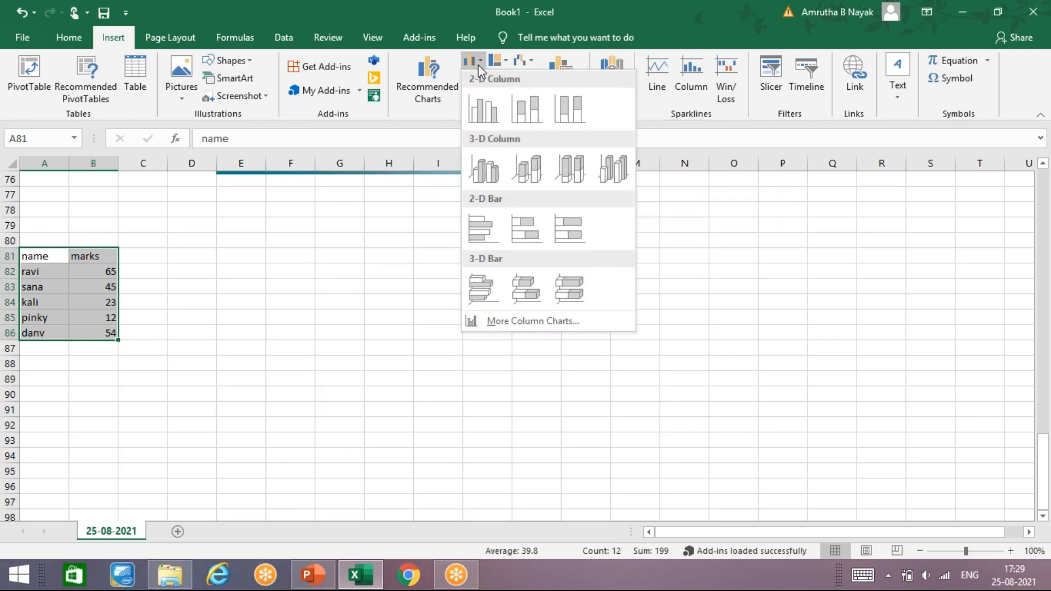
left_click(482, 110)
left_click_drag(455, 236, 356, 215)
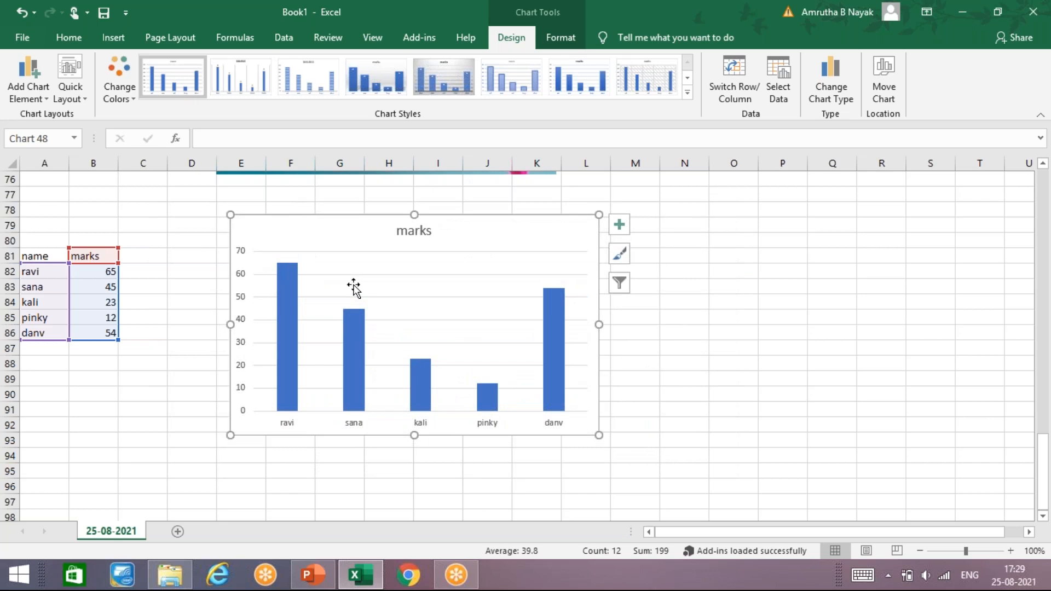
left_click(354, 285)
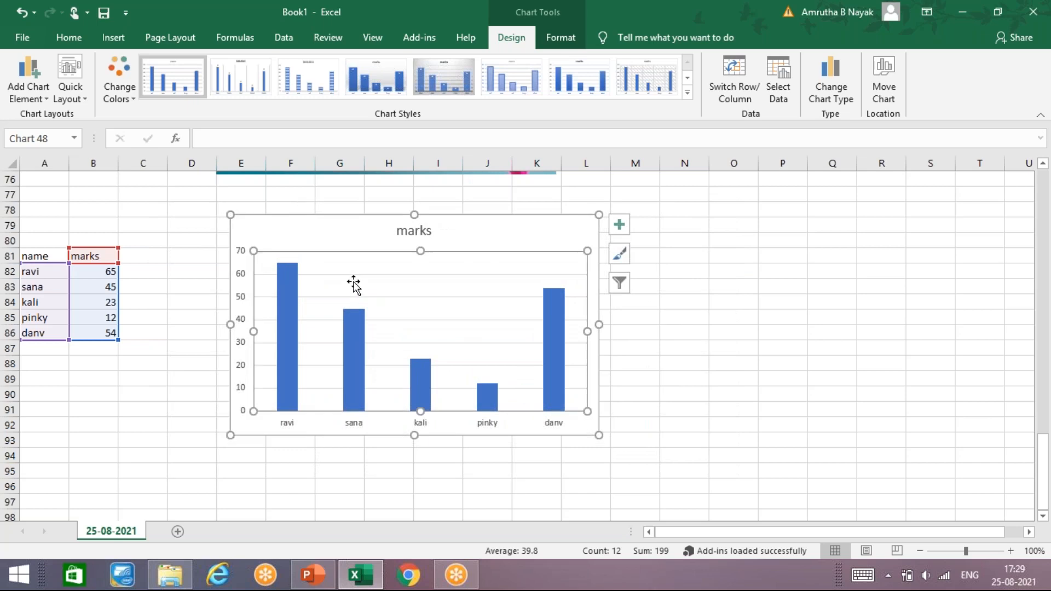
left_click(652, 353)
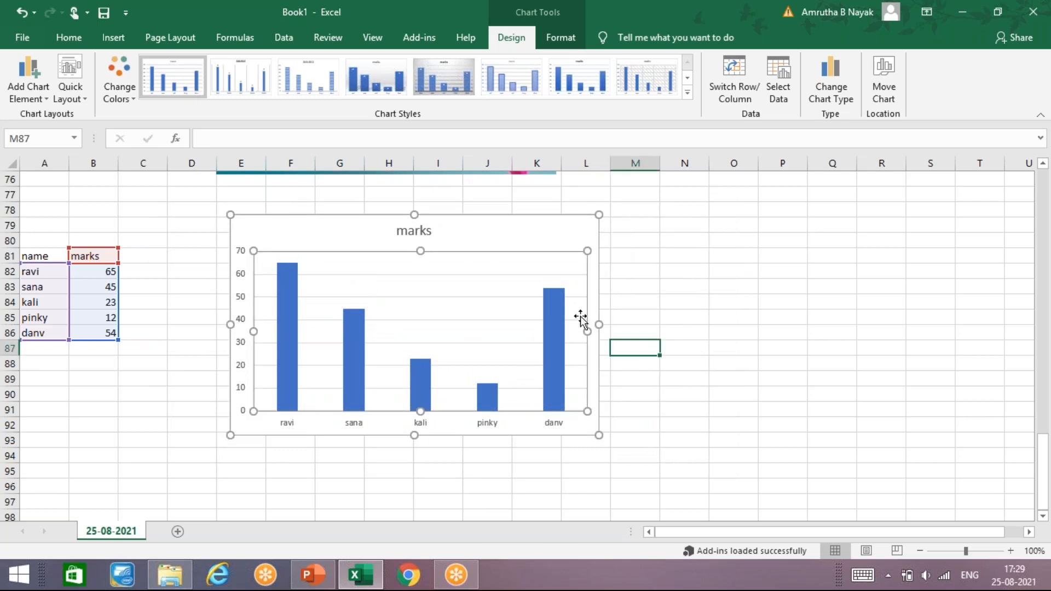
left_click(504, 275)
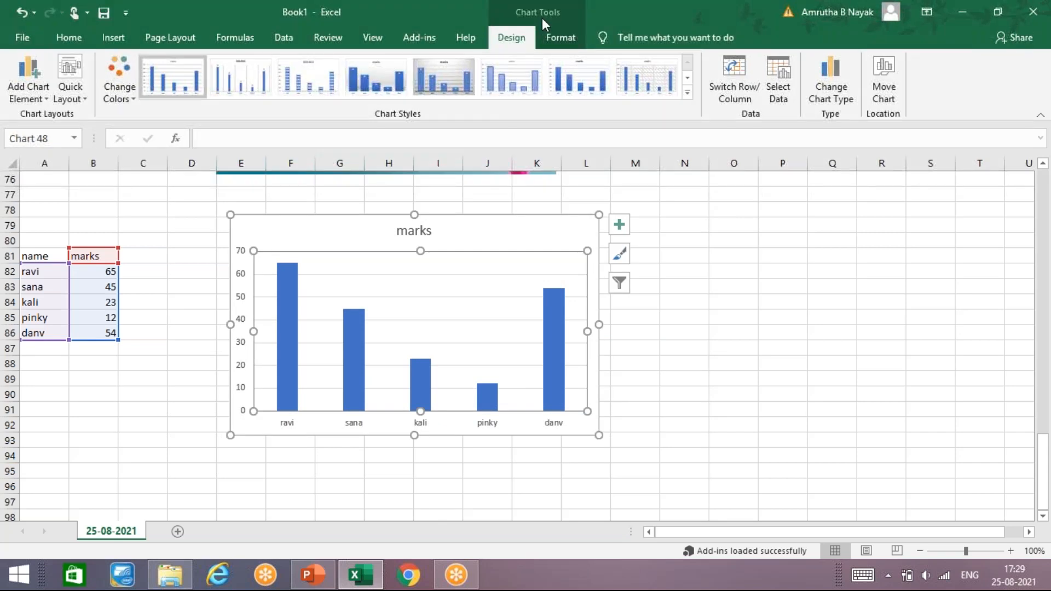
- Add a primary horizontal axis title to the column chart with the text "students"
left_click(39, 103)
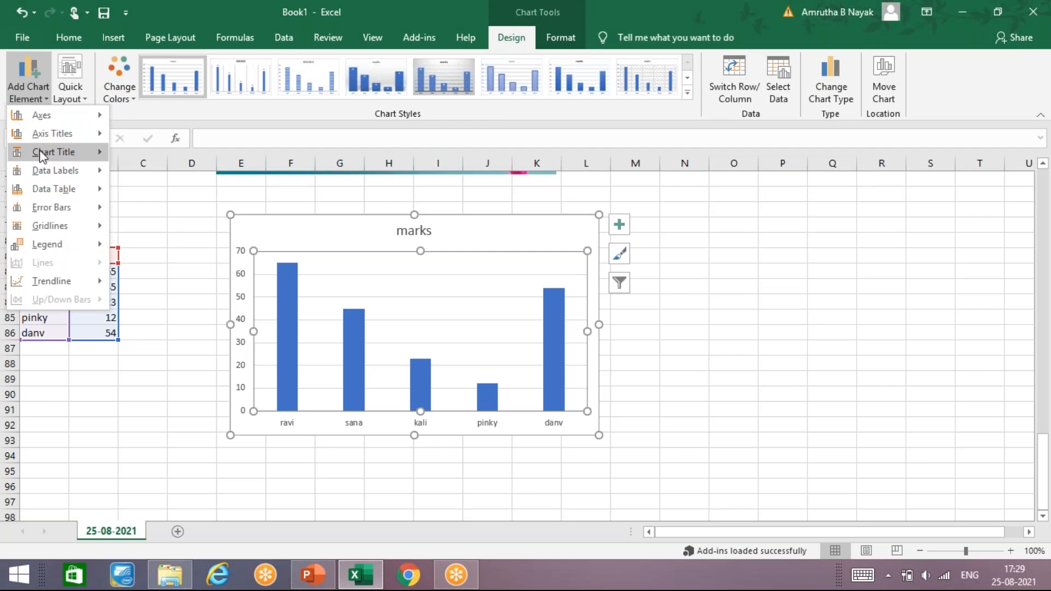
mouse_move(39, 130)
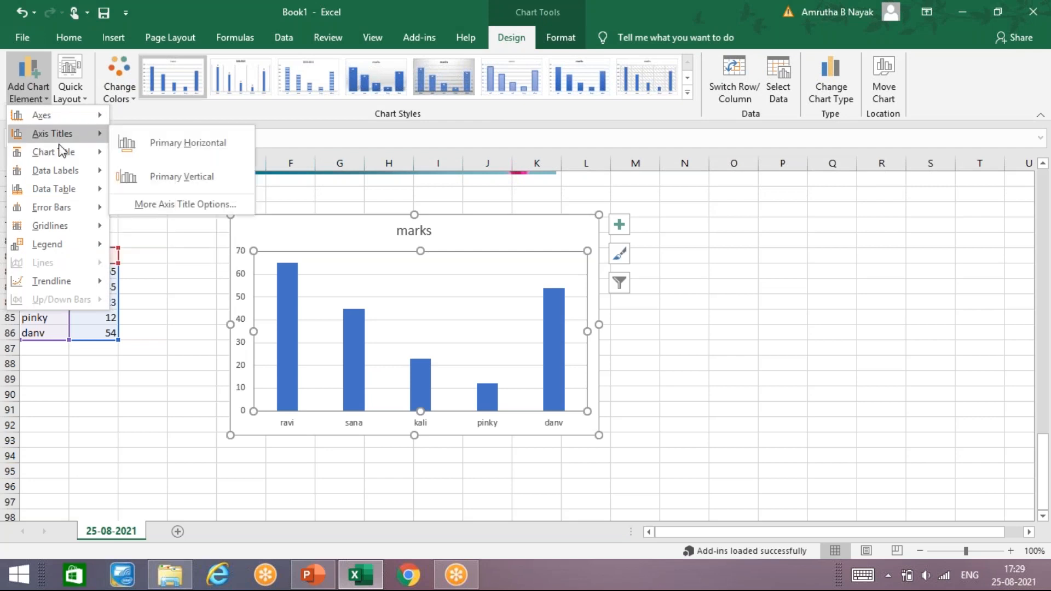
left_click(172, 141)
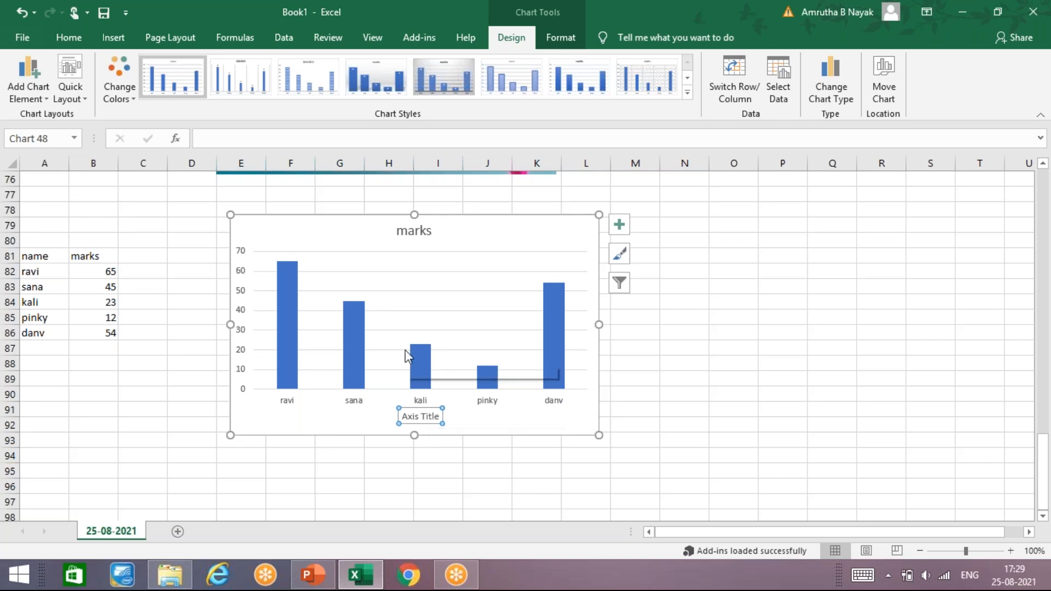
type("studen")
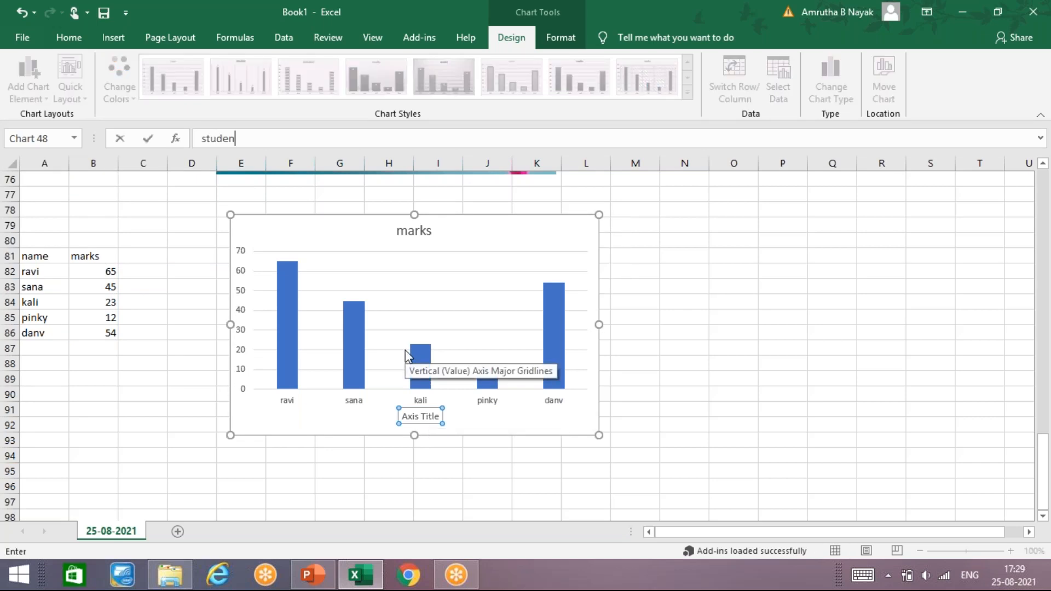
left_click(427, 418)
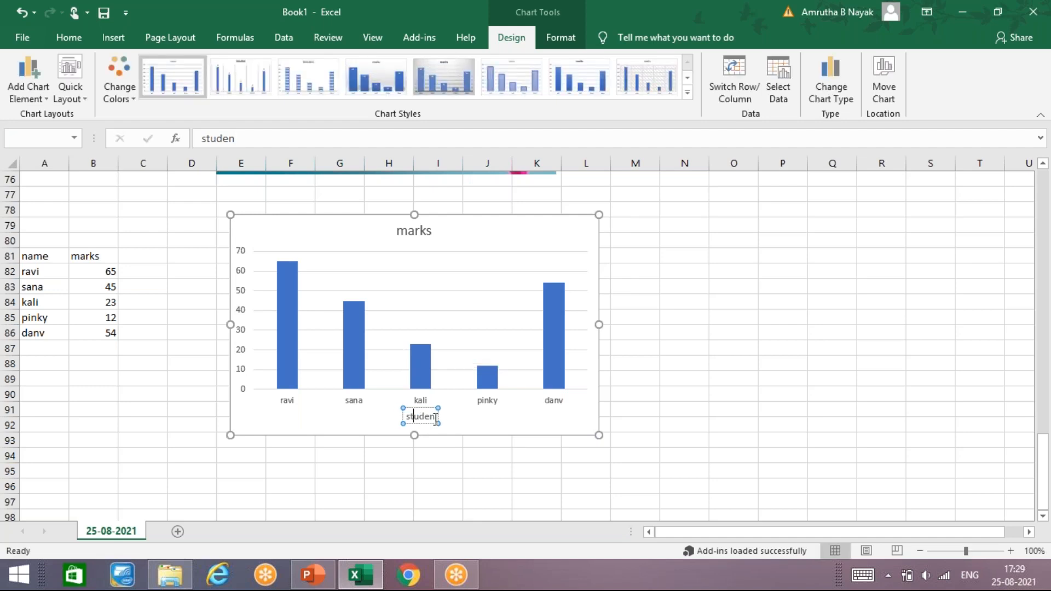
left_click(429, 407)
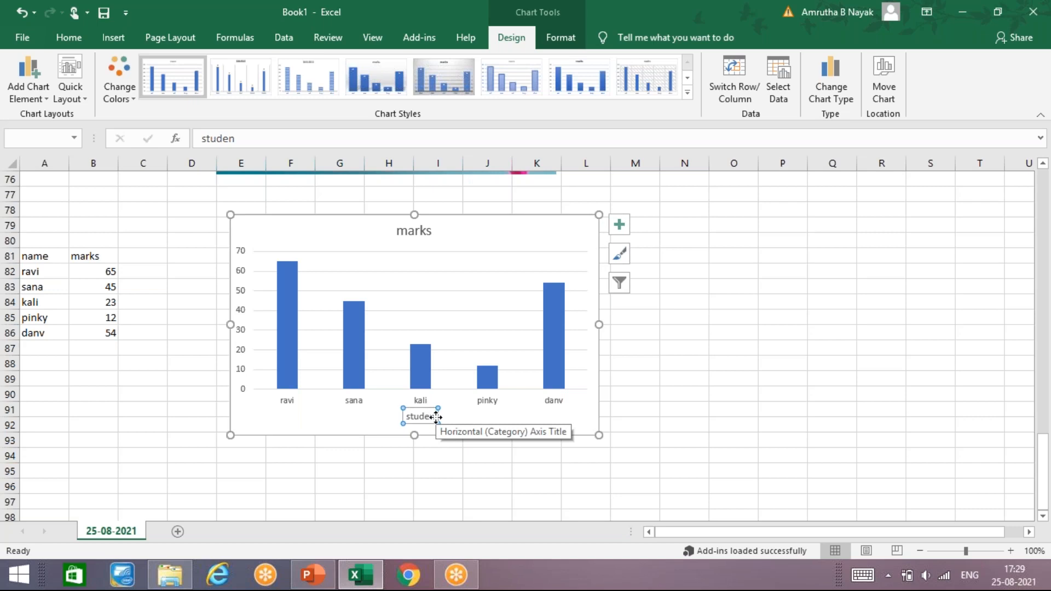
left_click(434, 416)
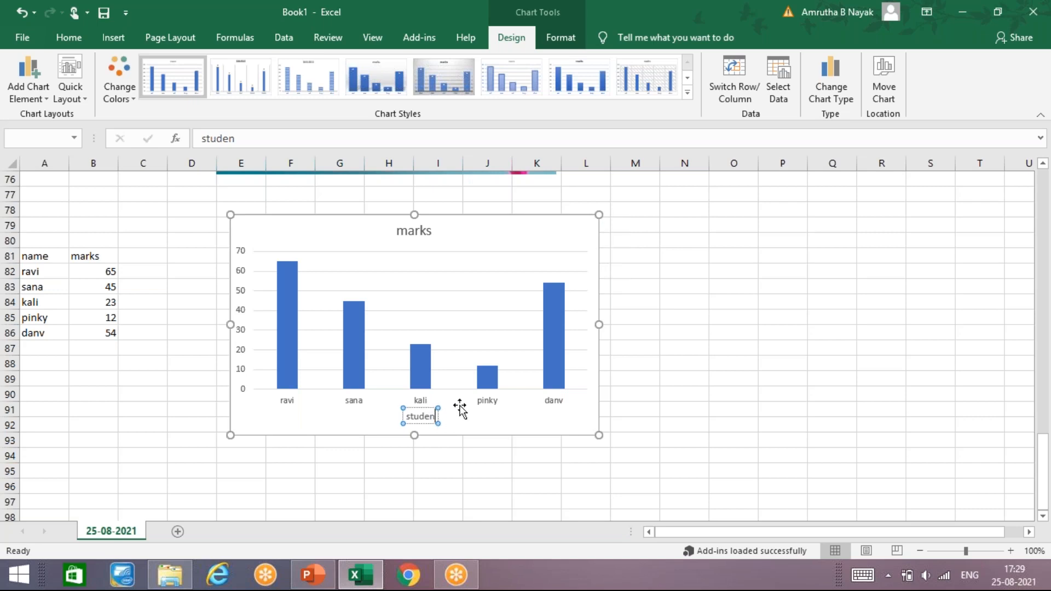
type("ts")
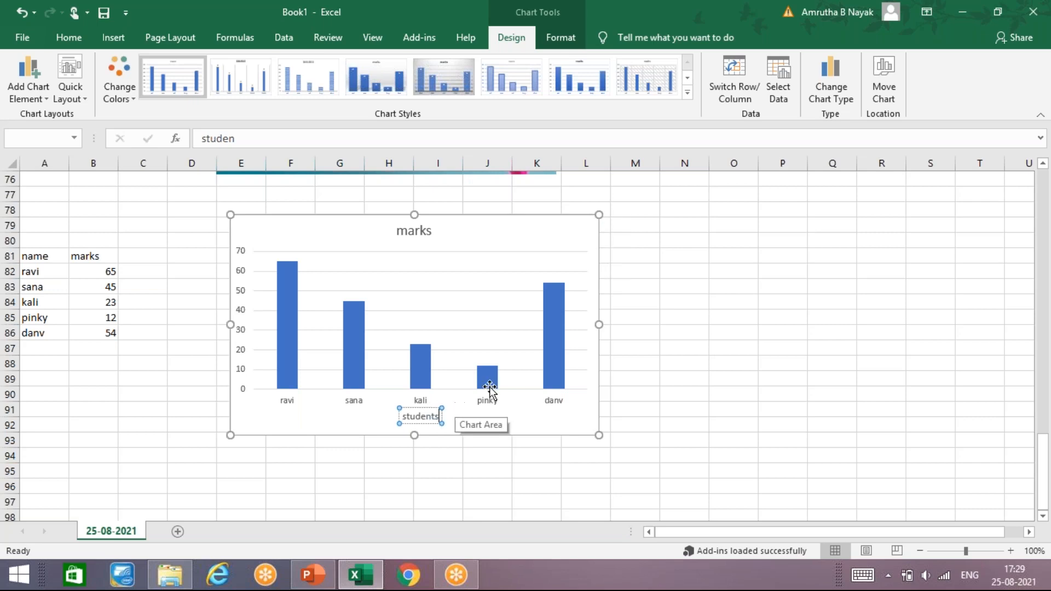
left_click(507, 421)
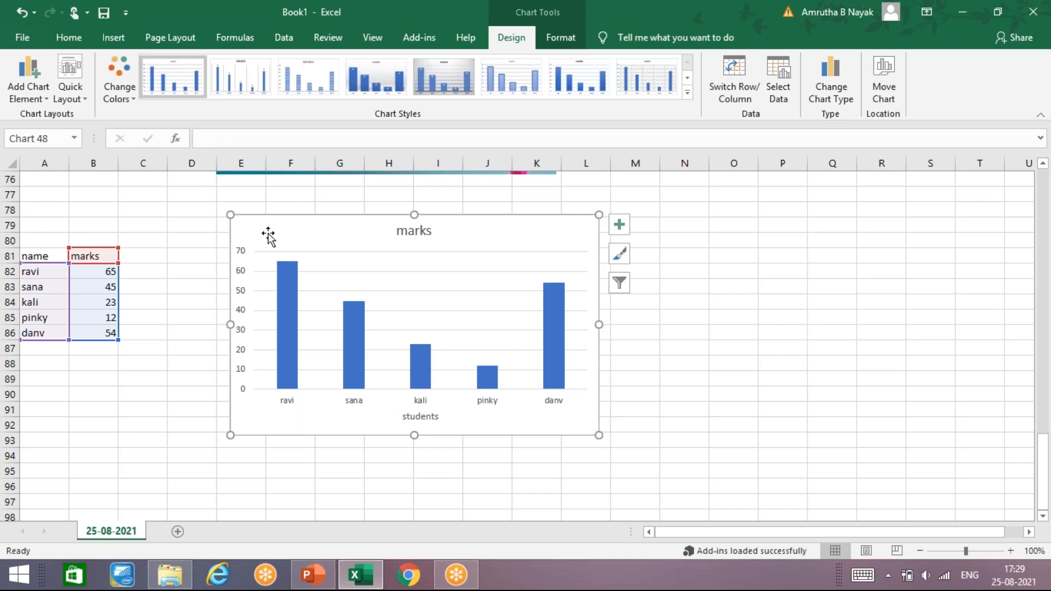
- Set the chart title to the Above Chart position and change its text to "MARKS"
left_click(22, 84)
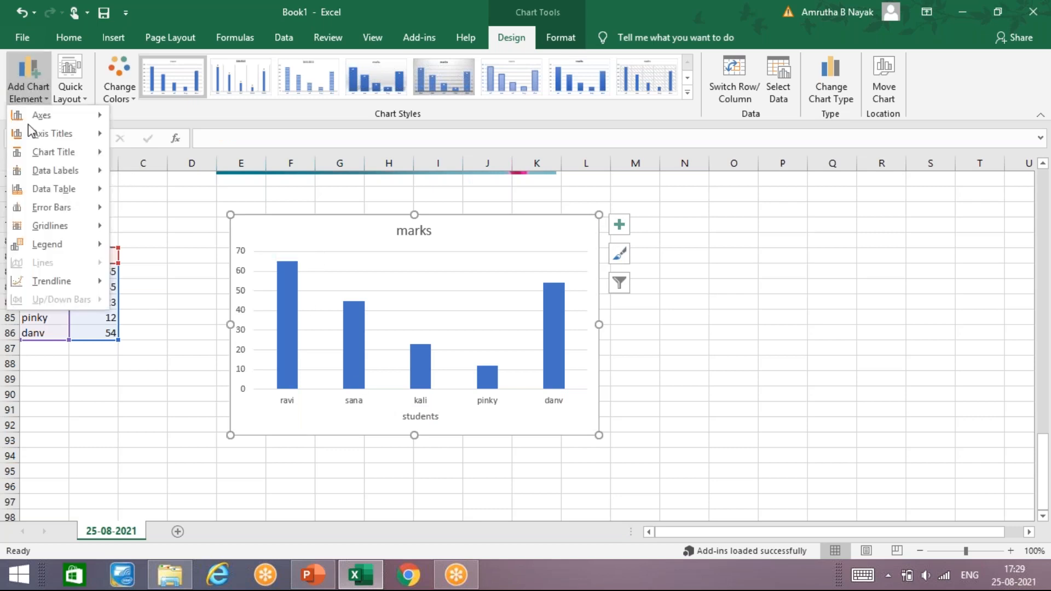
mouse_move(63, 156)
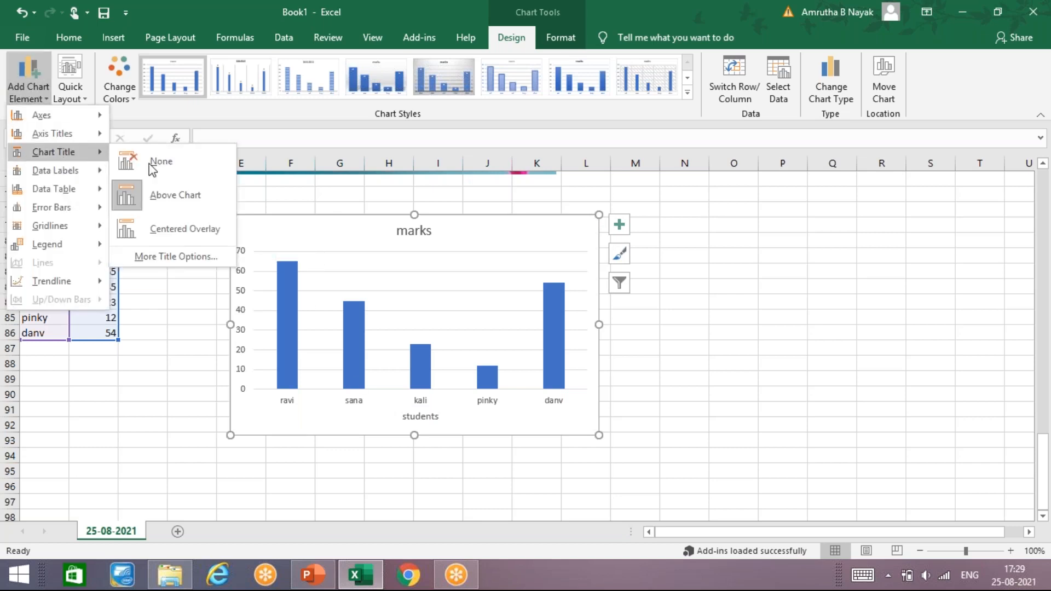
left_click(202, 207)
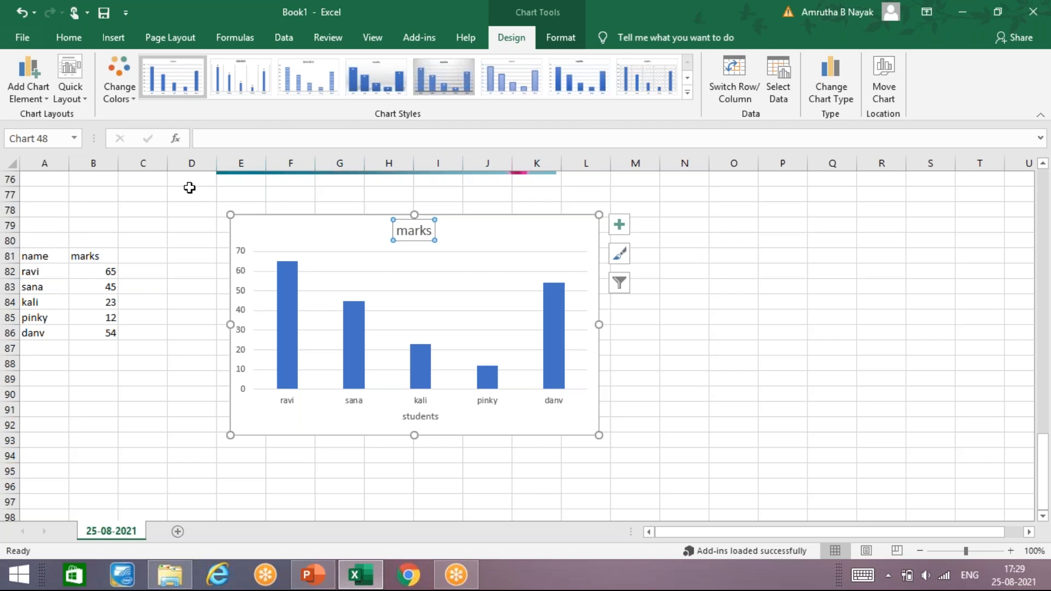
type("ma")
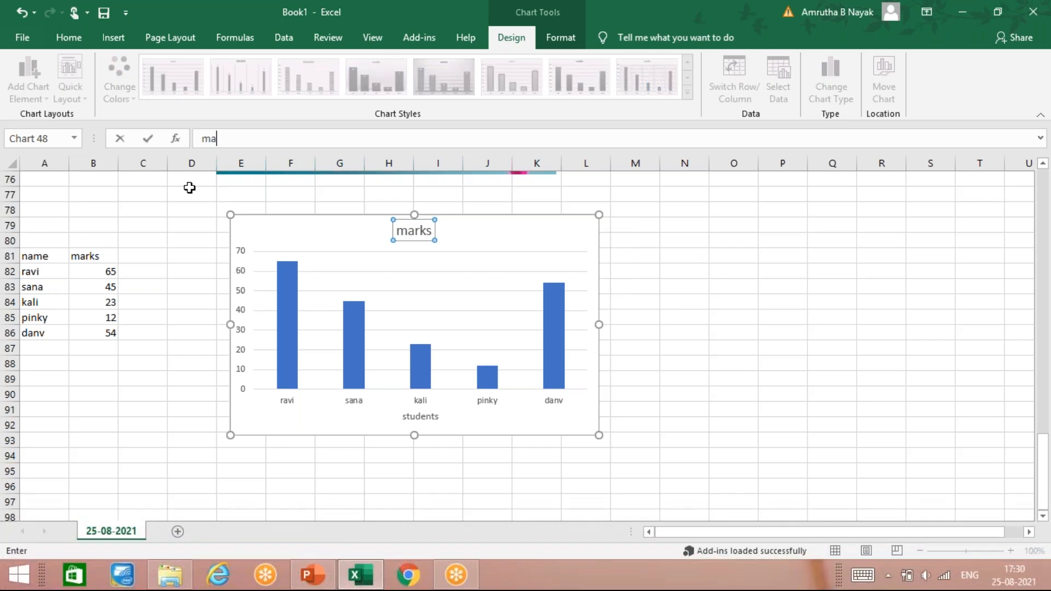
type("rks")
left_click(443, 296)
left_click(415, 231)
double_click(413, 233)
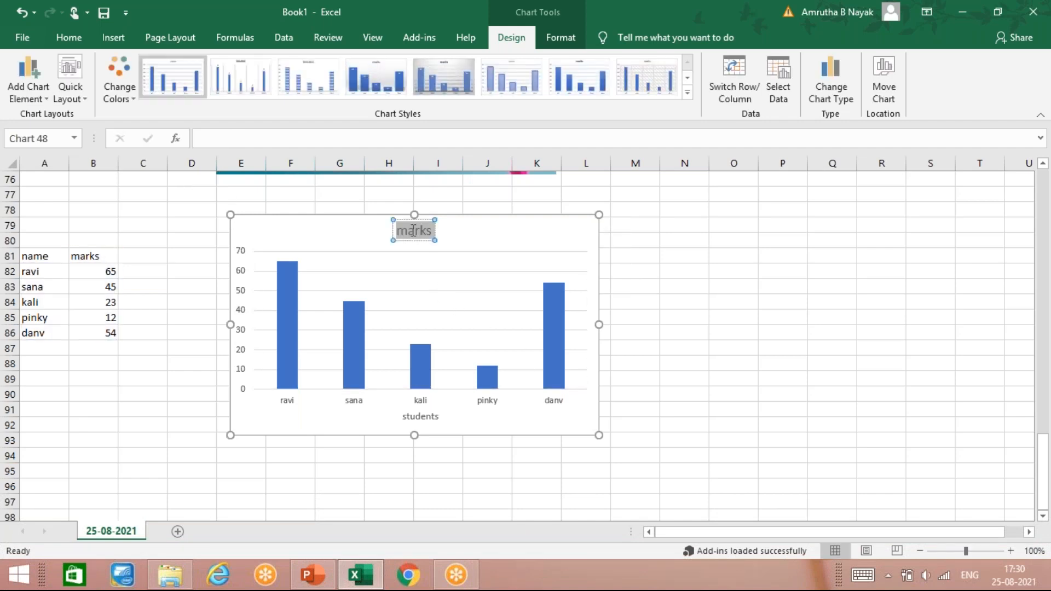
type("M")
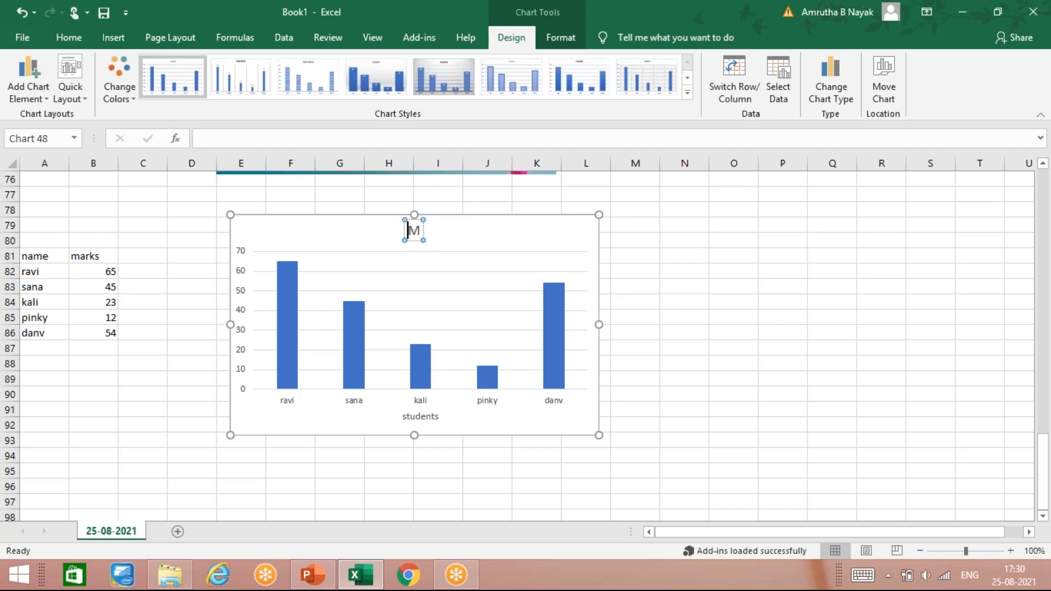
type("ARKS")
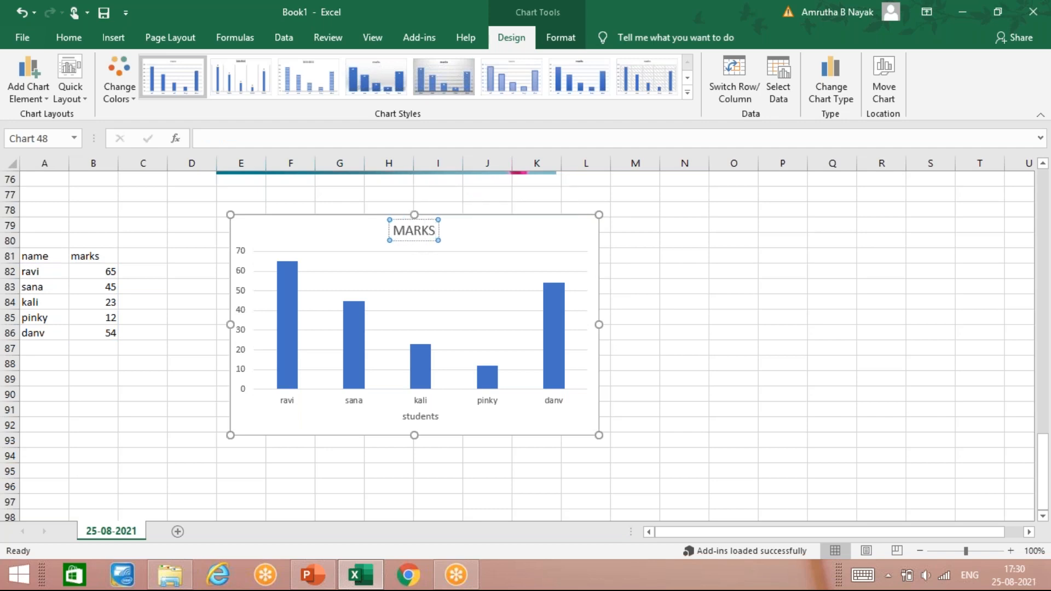
left_click(354, 246)
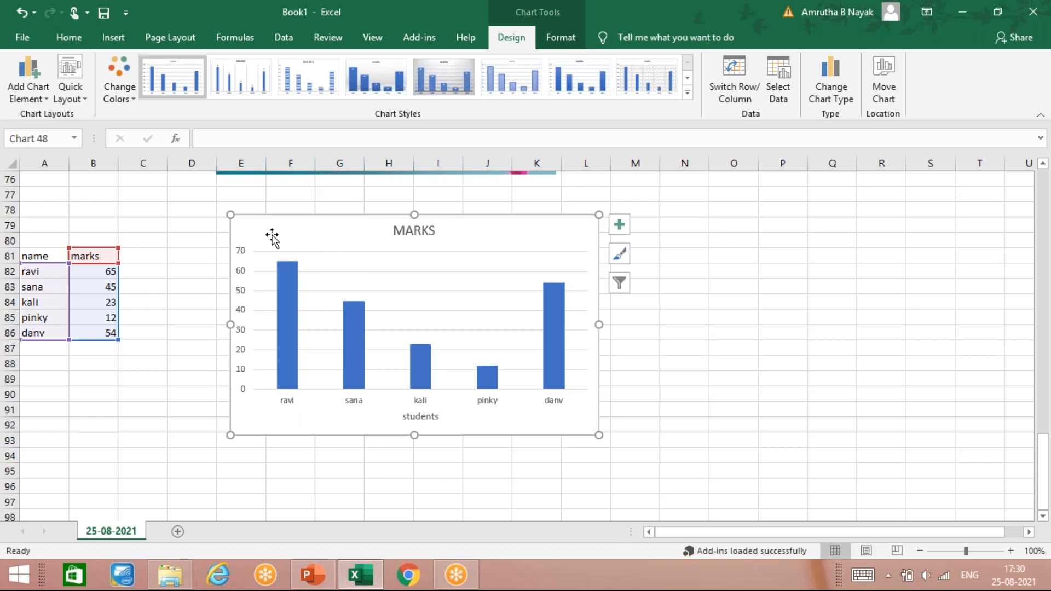
- Add data labels, a data table, error bars, a legend and a trendline to the column chart
left_click(626, 228)
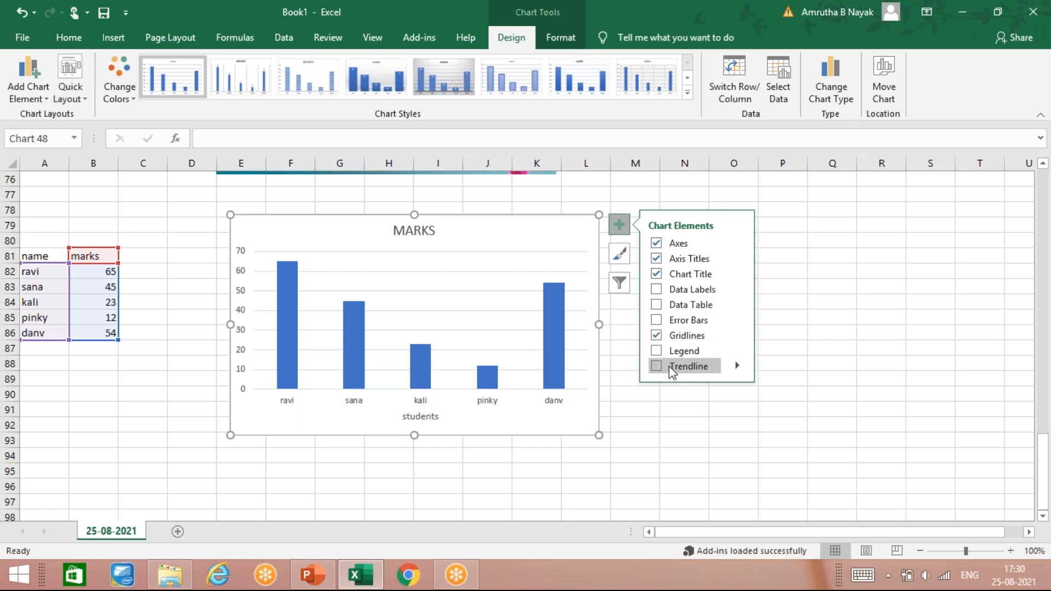
left_click(656, 289)
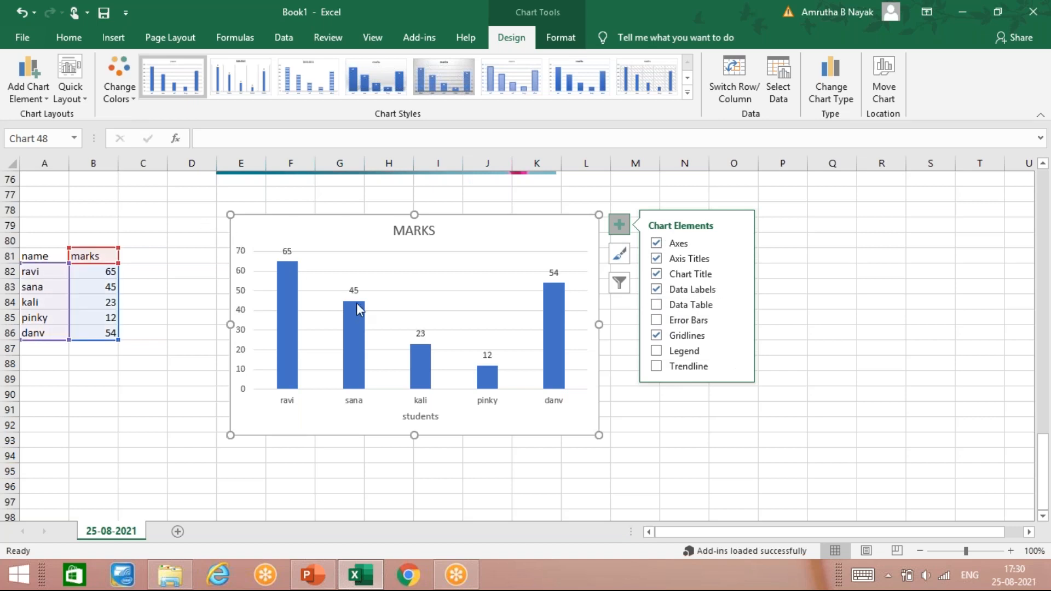
left_click(658, 306)
left_click(660, 320)
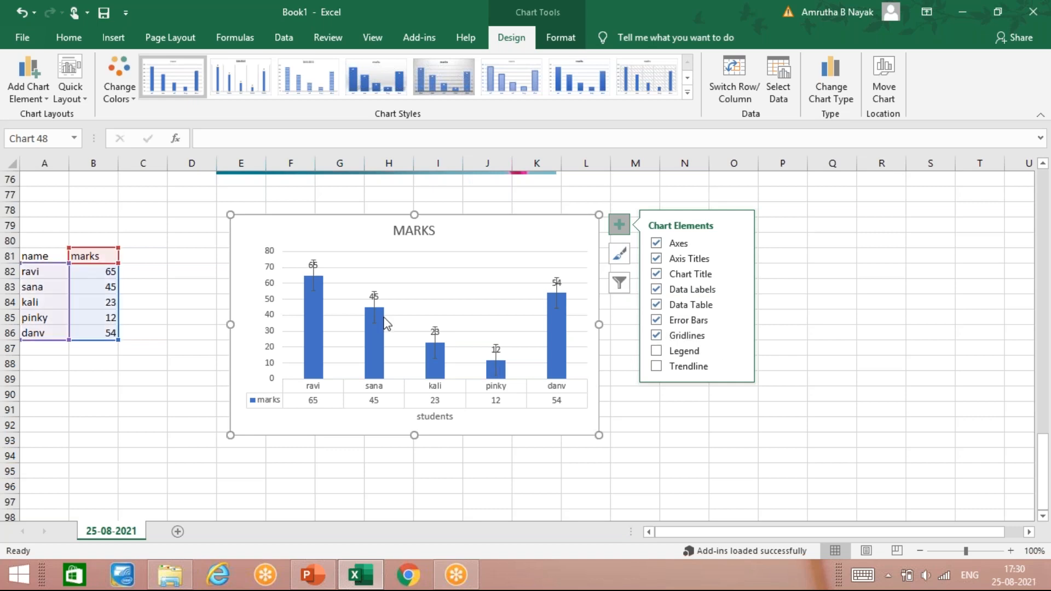
left_click(658, 352)
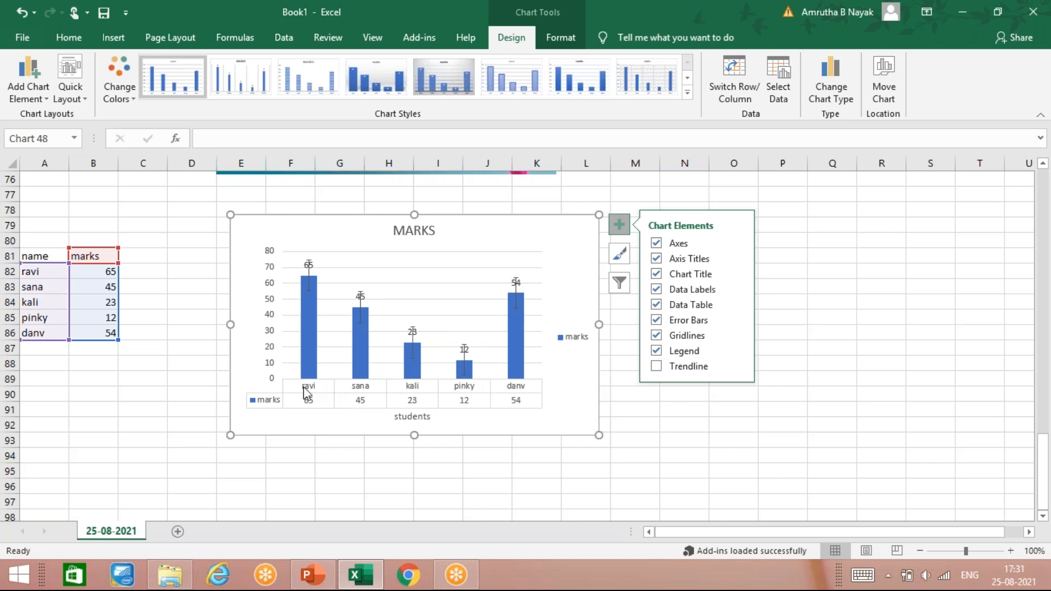
left_click(656, 366)
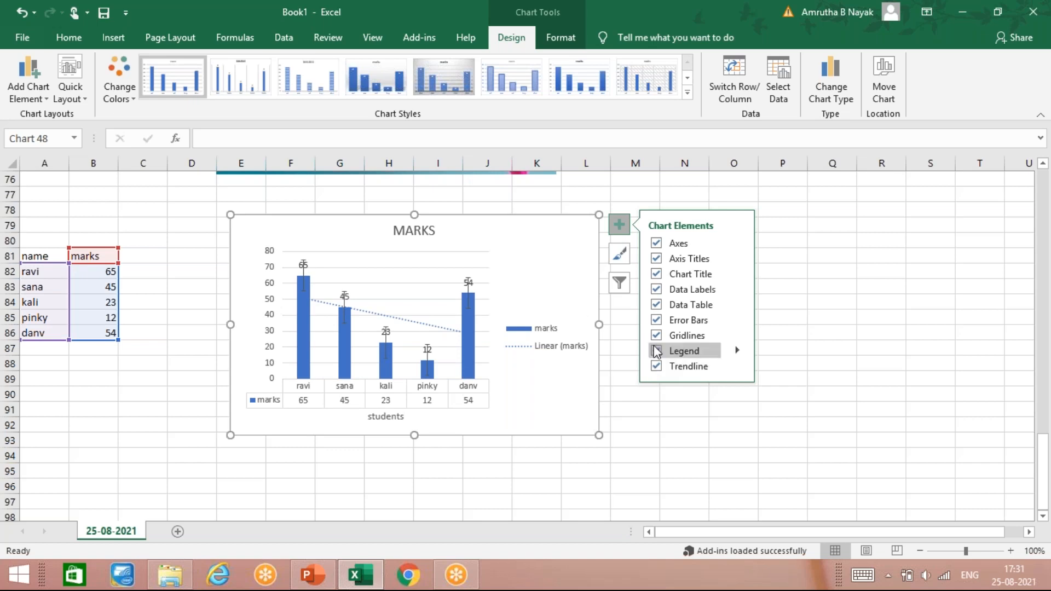
- Remove the chart's trendline, legend, gridlines, error bars, data table, data labels, chart title and axis titles, leaving only the axes
left_click(656, 366)
left_click(656, 351)
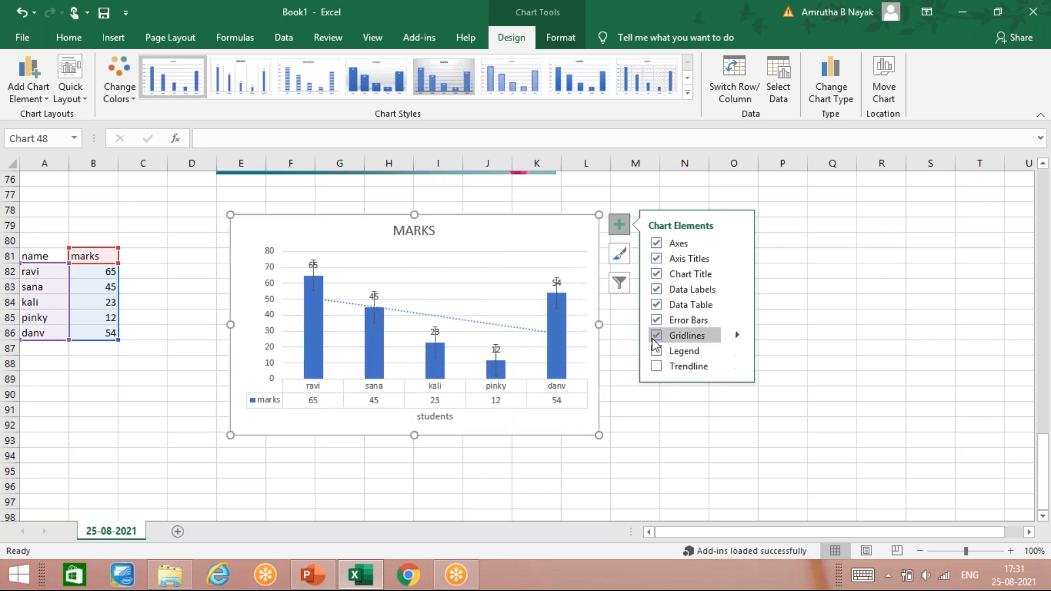
left_click(656, 336)
left_click(656, 321)
left_click(656, 305)
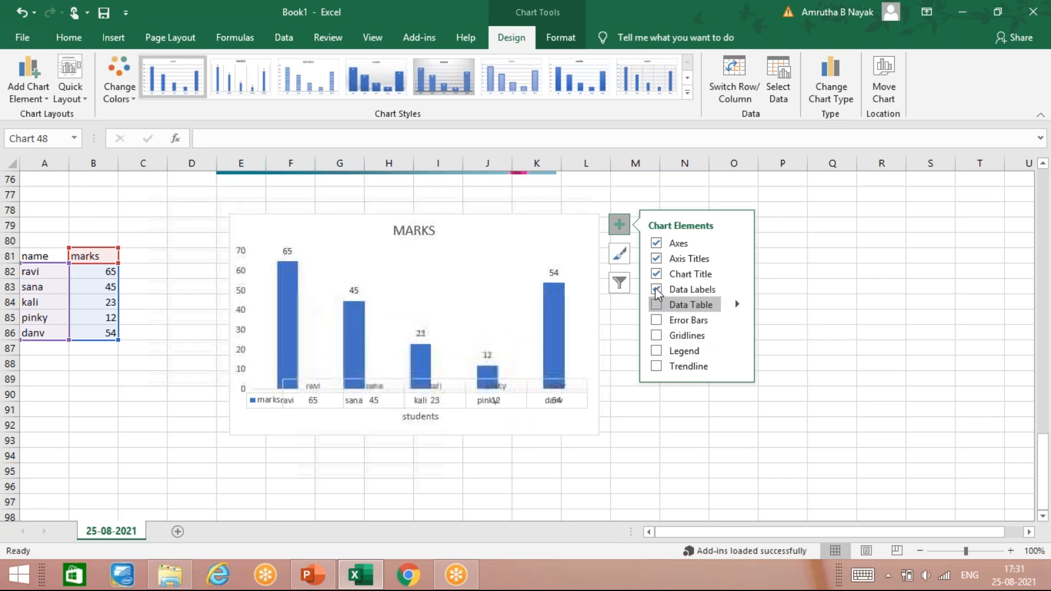
left_click(656, 289)
left_click(656, 273)
left_click(656, 259)
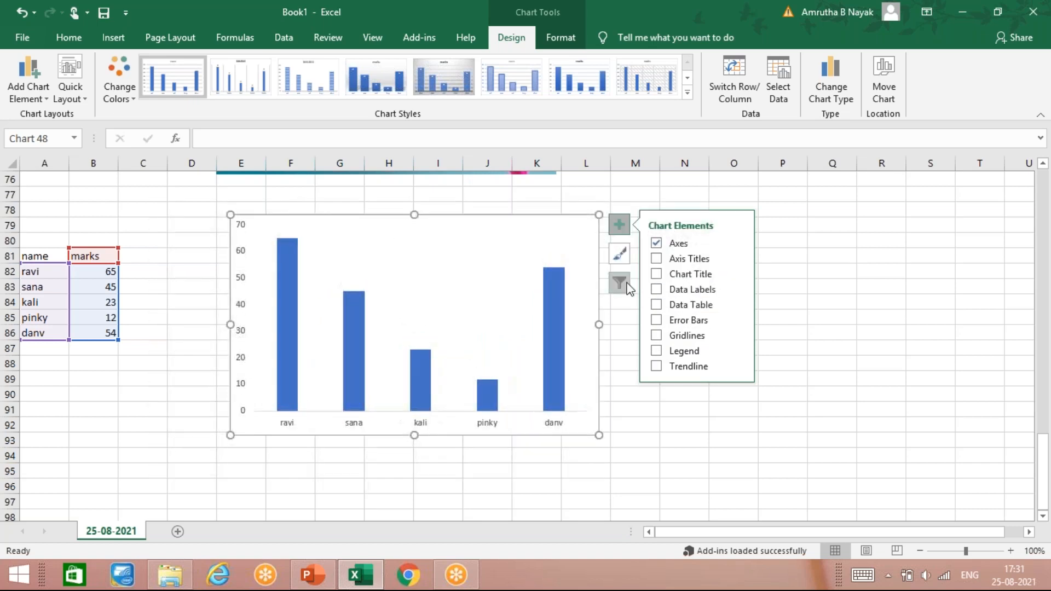
- Filter the first student's category out of the chart, restore it, close the filter list and select the chart again
left_click(620, 283)
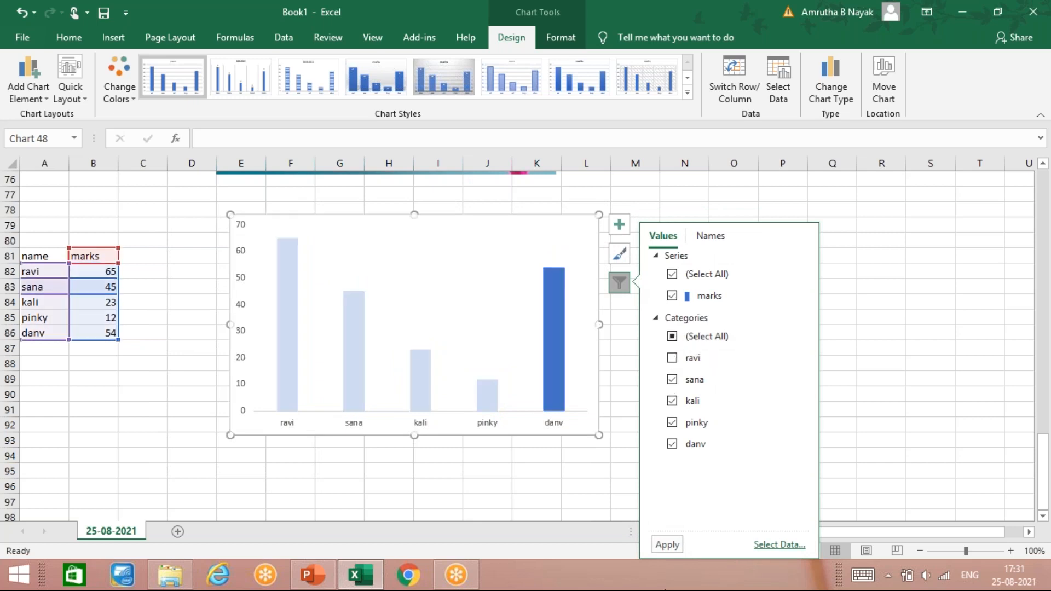
left_click(653, 547)
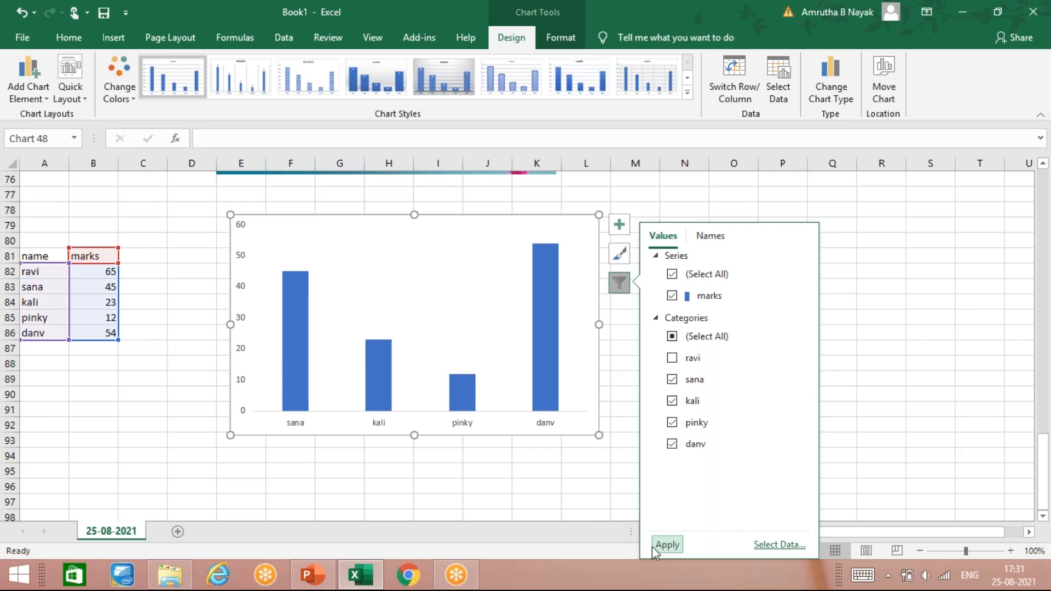
left_click(674, 358)
left_click(669, 545)
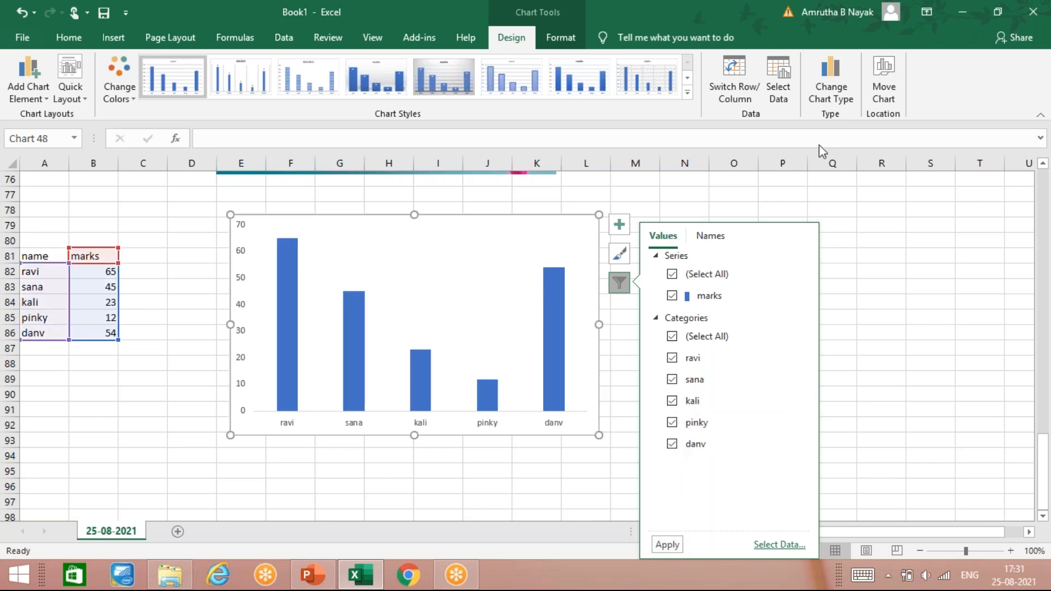
left_click(890, 235)
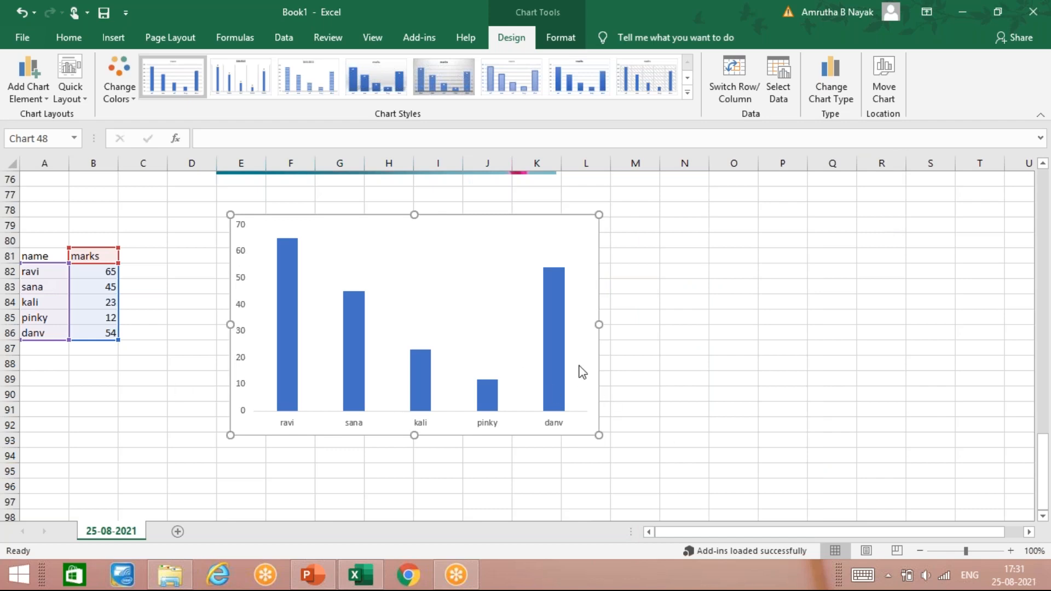
left_click(588, 283)
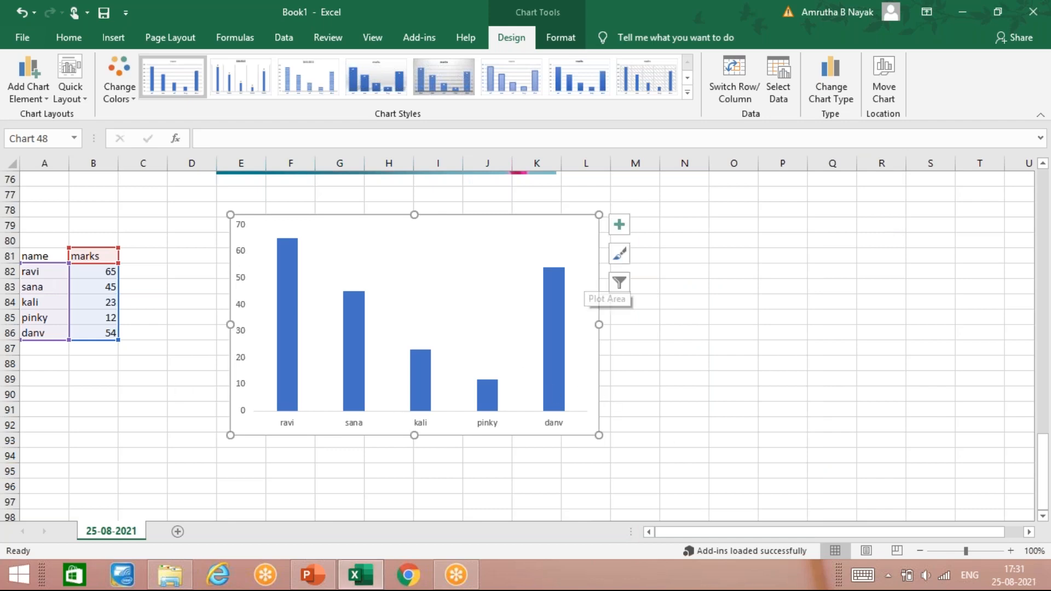
- Apply the chart style with gradient columns fading to white and data labels above them
left_click(618, 264)
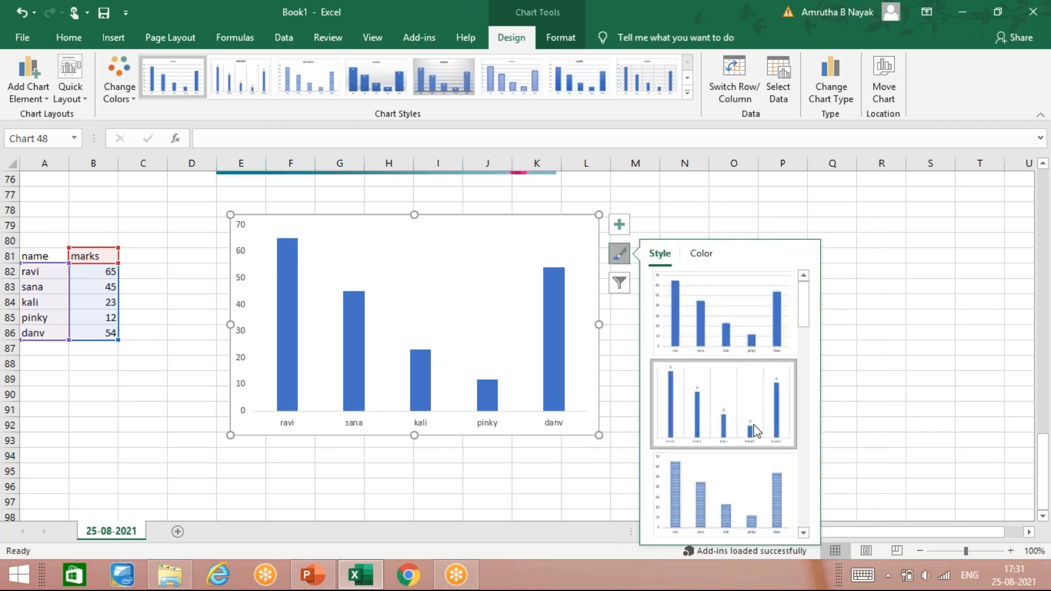
scroll(757, 431, "down", 3)
left_click(731, 484)
left_click(731, 344)
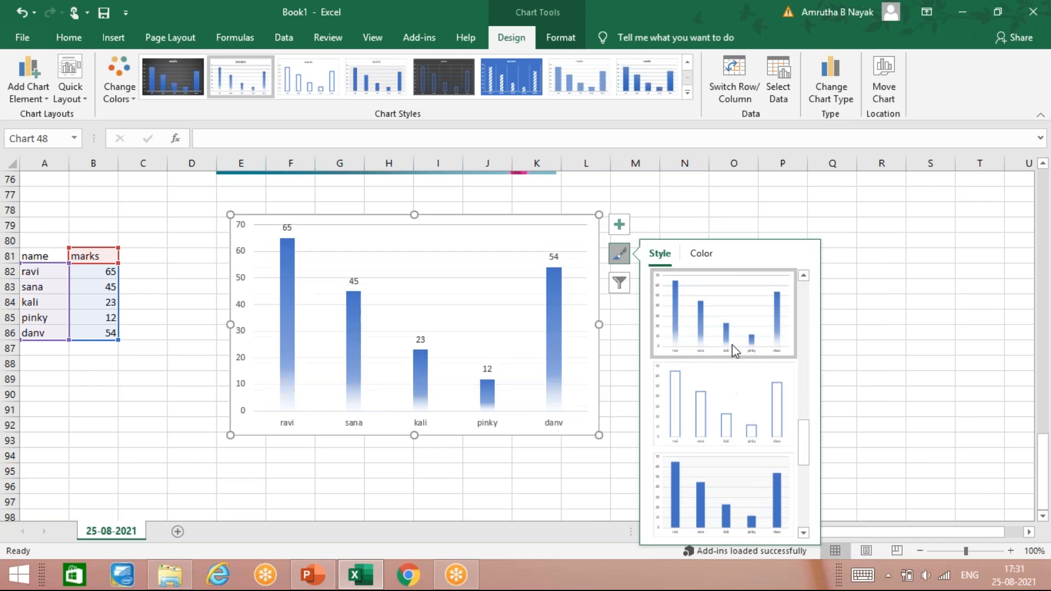
- Recolor the columns with the orange, green and gold palettes in turn, ending on the monochromatic gray palette
left_click(700, 255)
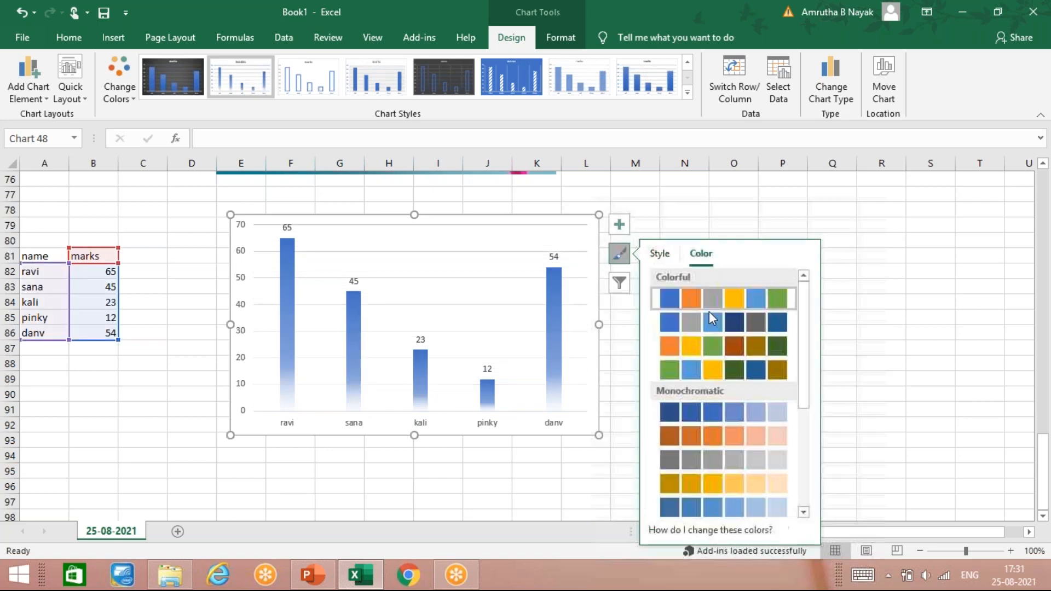
left_click(712, 343)
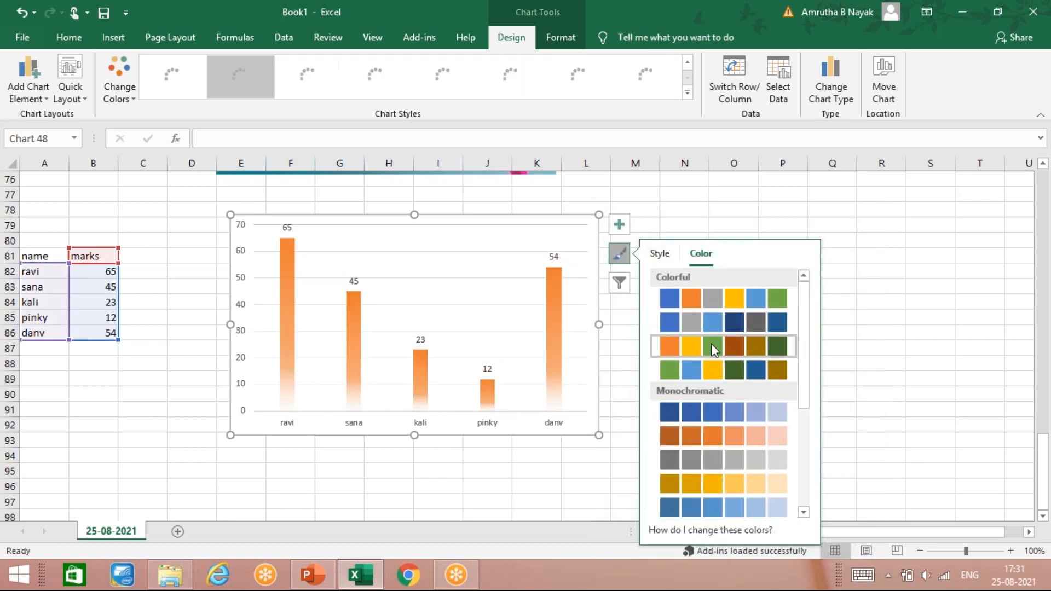
left_click(710, 369)
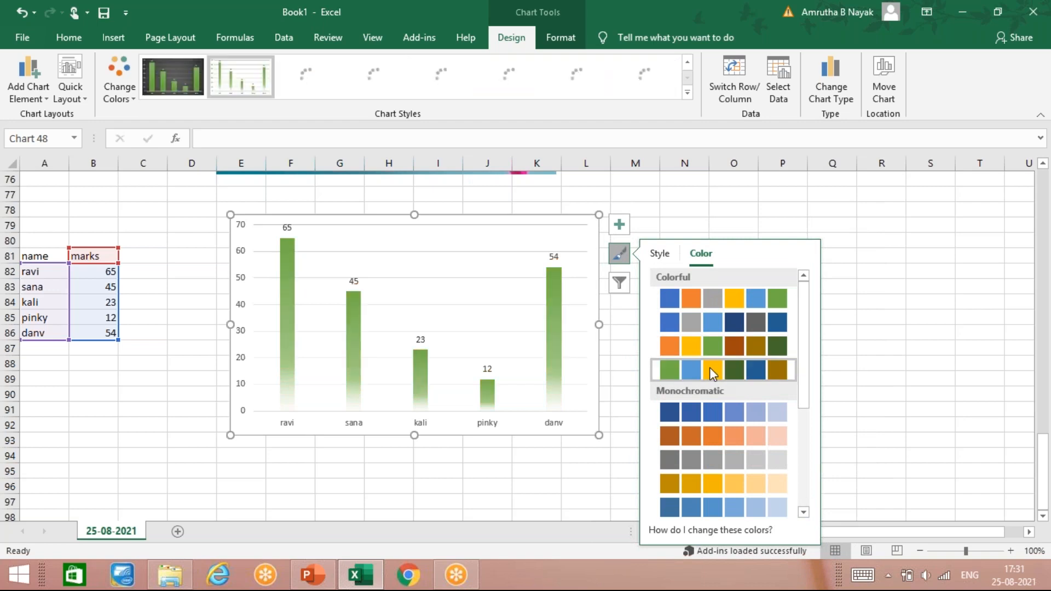
left_click(689, 490)
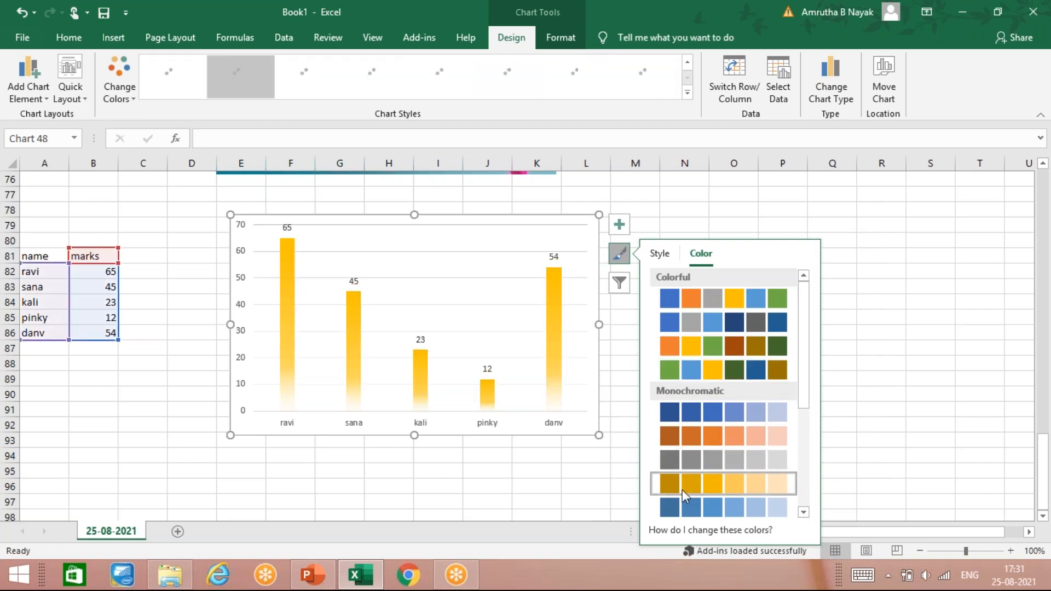
left_click(663, 460)
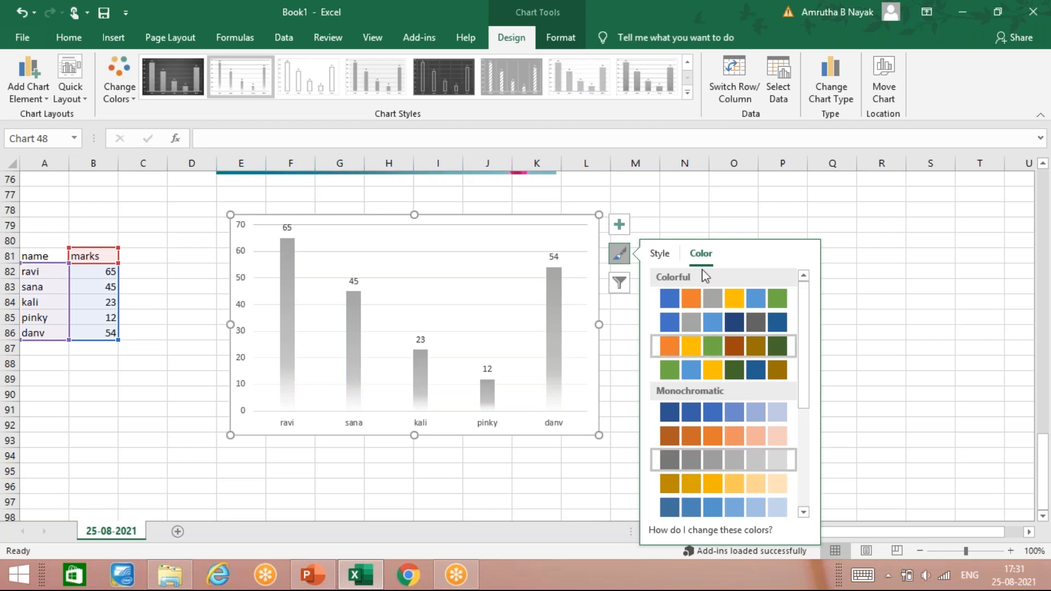
- Try the dark-background chart style, browse the style and color galleries, and apply the style with a hatched plot area
left_click(660, 253)
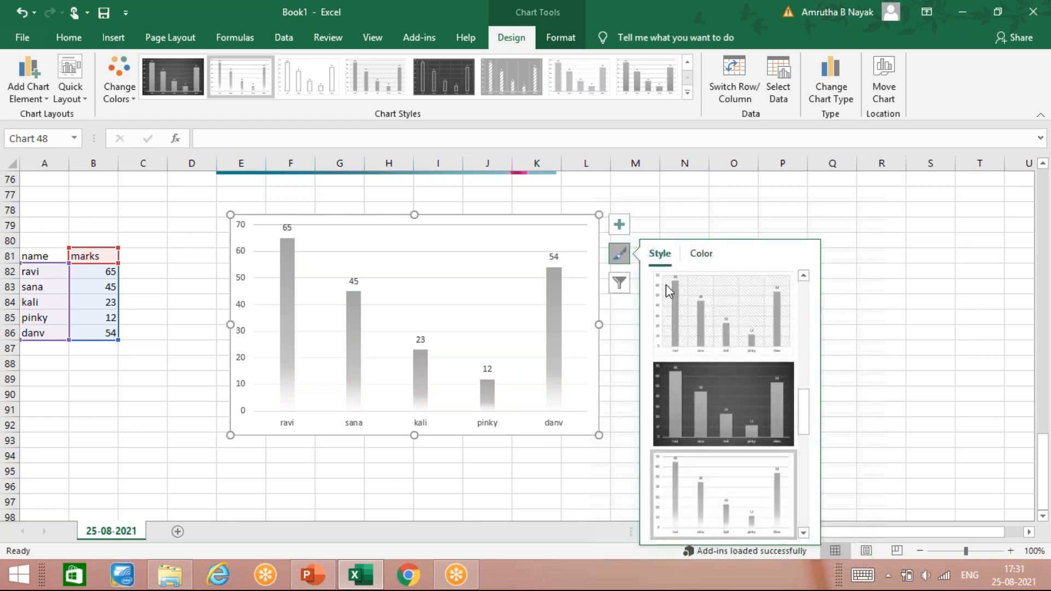
left_click(720, 419)
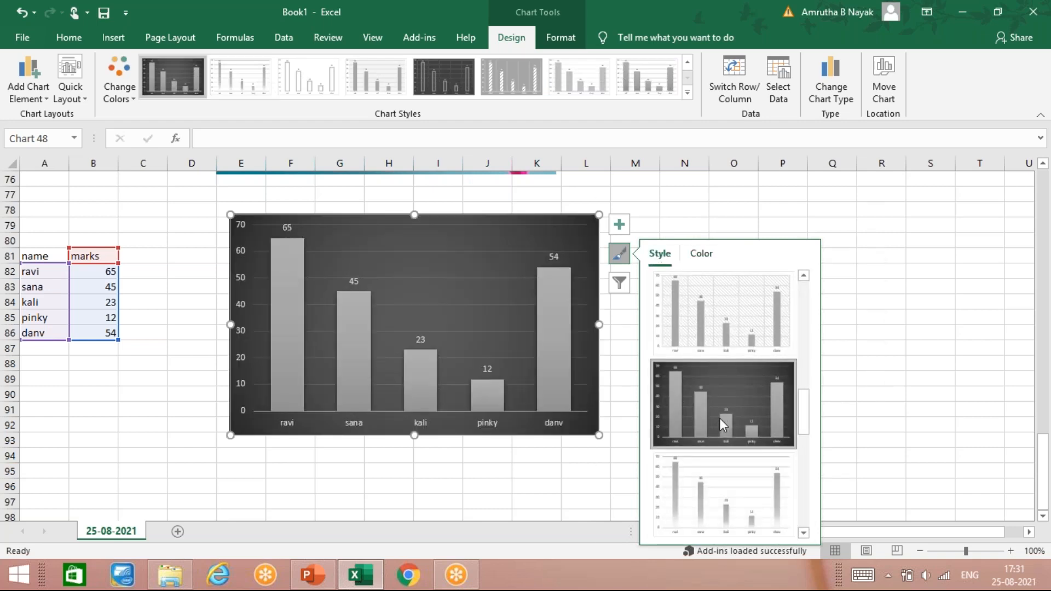
left_click(687, 92)
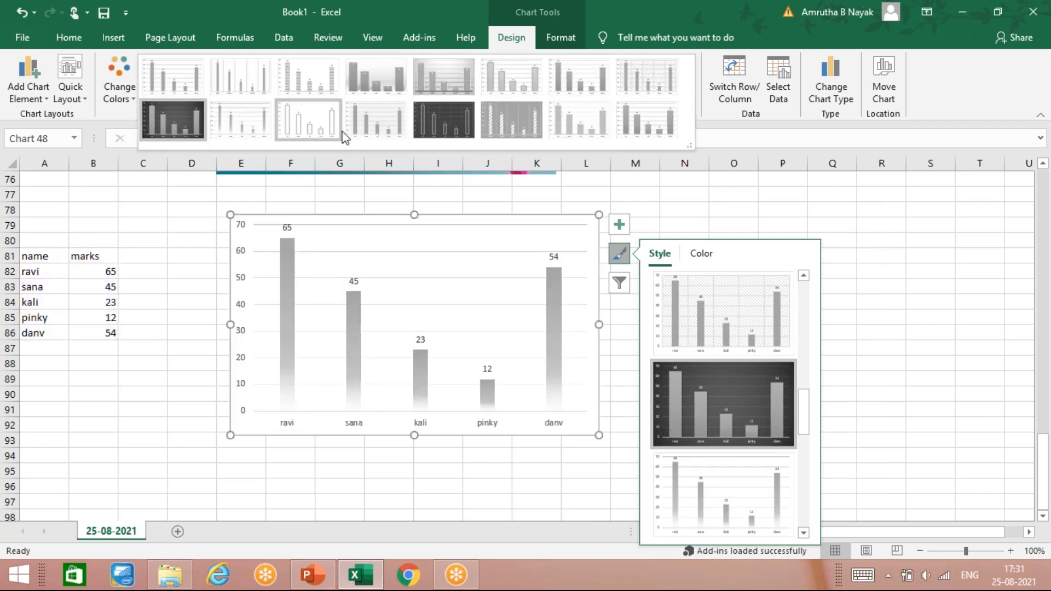
left_click(127, 94)
left_click(125, 95)
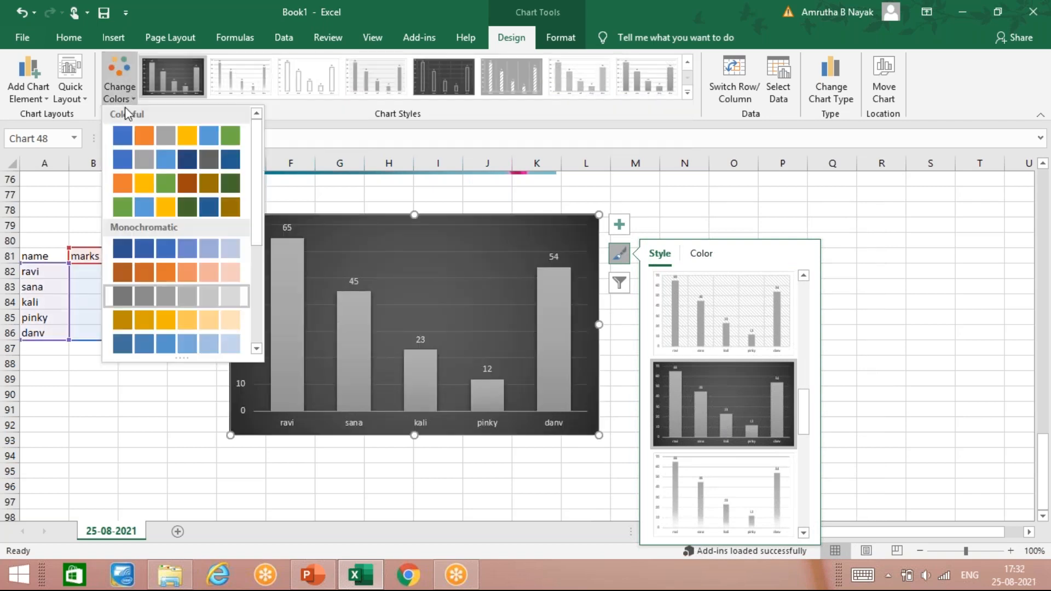
left_click(122, 79)
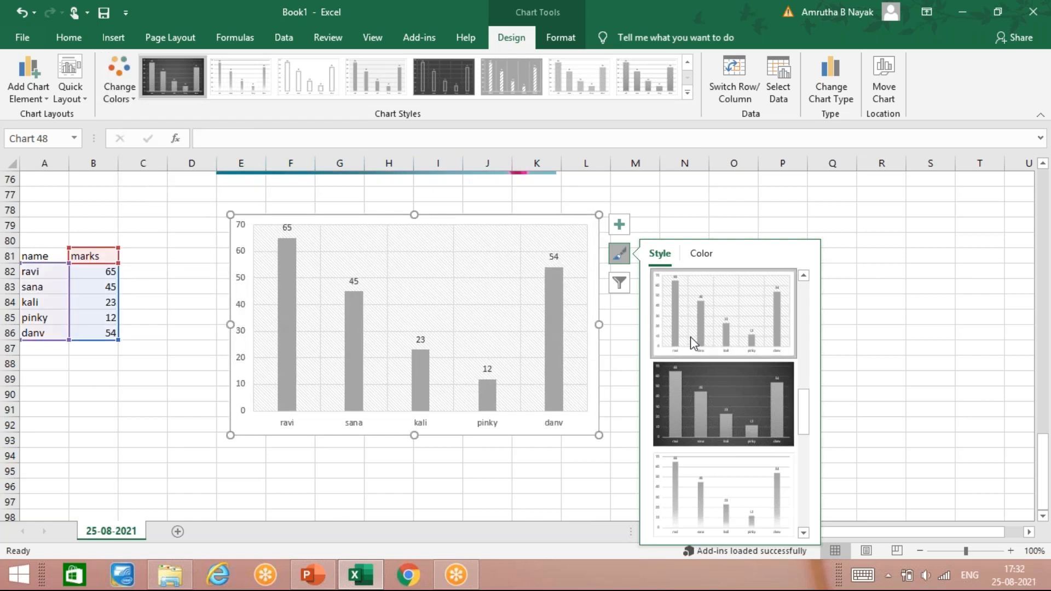
left_click(696, 345)
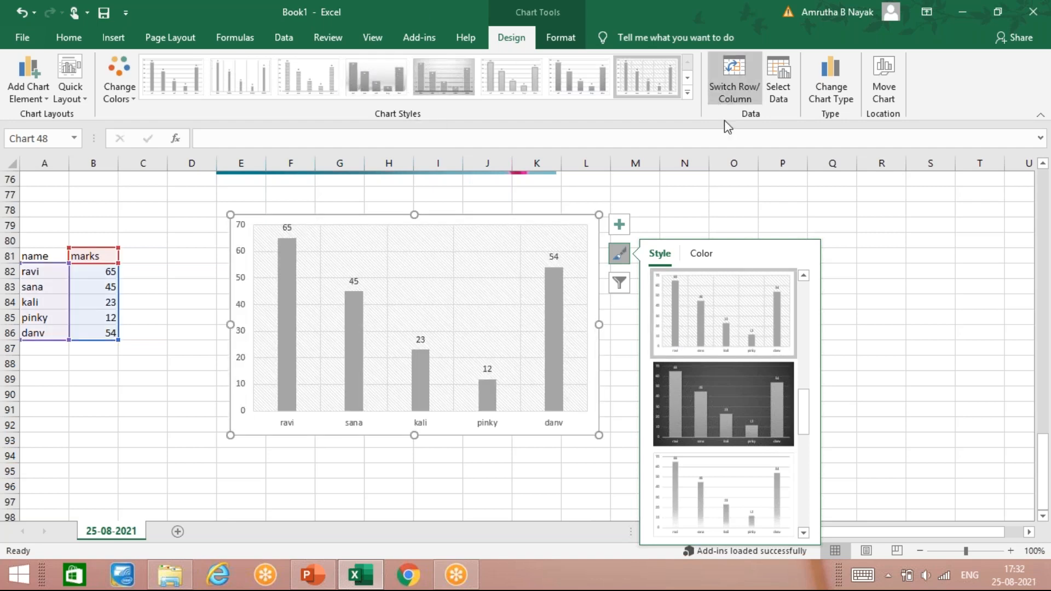
- Switch the chart's rows and columns and back, and review its Select Data Source settings, cancelling the dialog
left_click(734, 76)
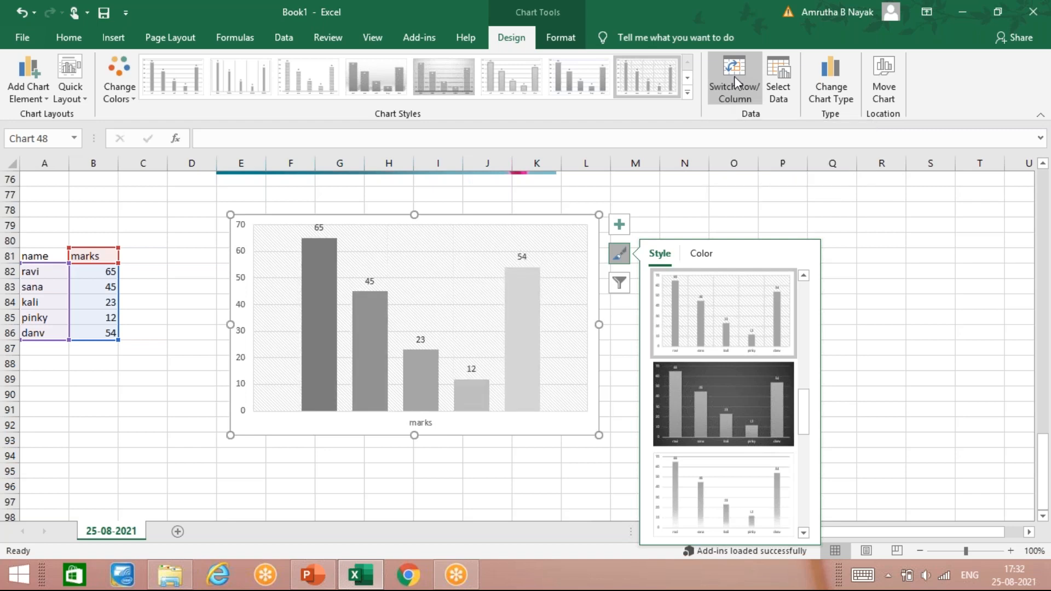
left_click(734, 76)
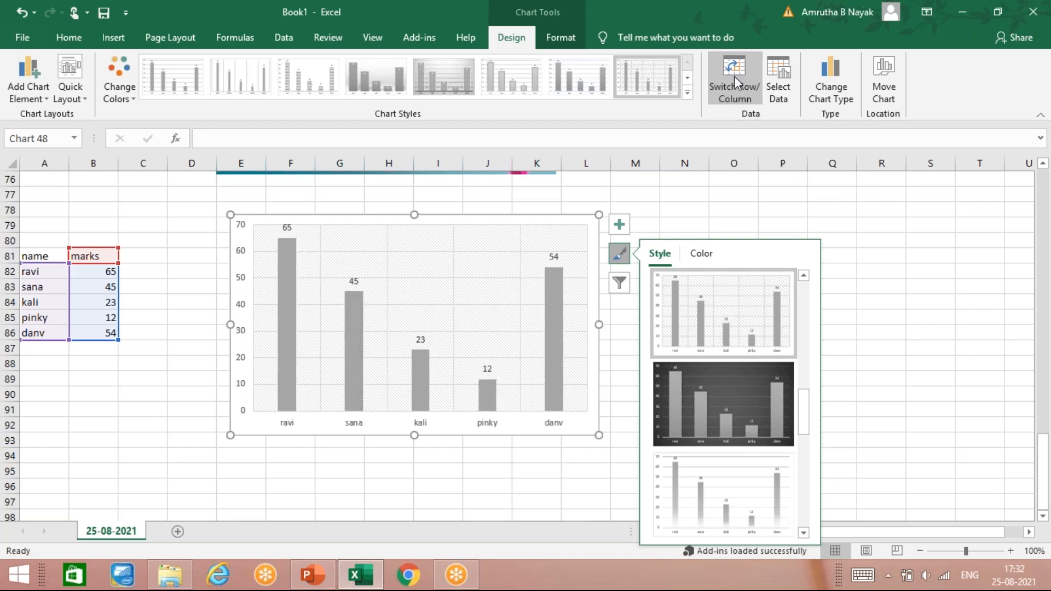
left_click(780, 84)
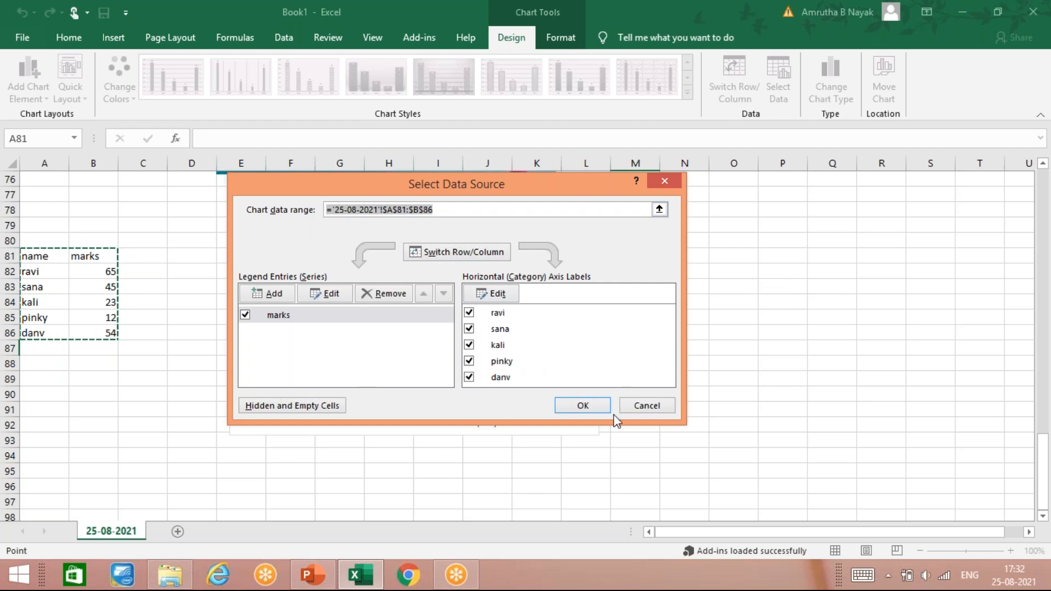
left_click(497, 315)
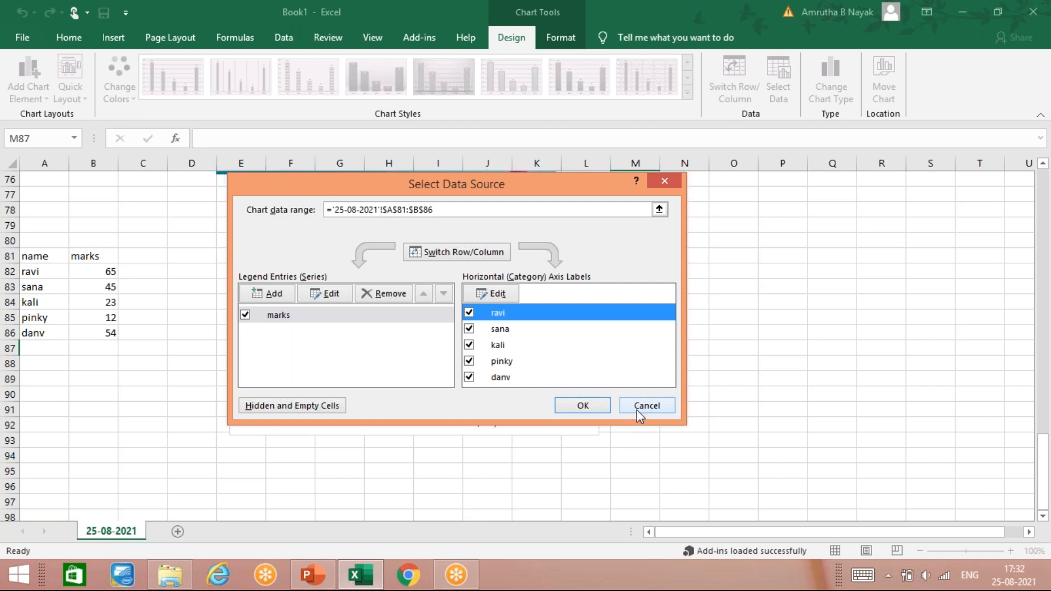
left_click(460, 253)
left_click(462, 255)
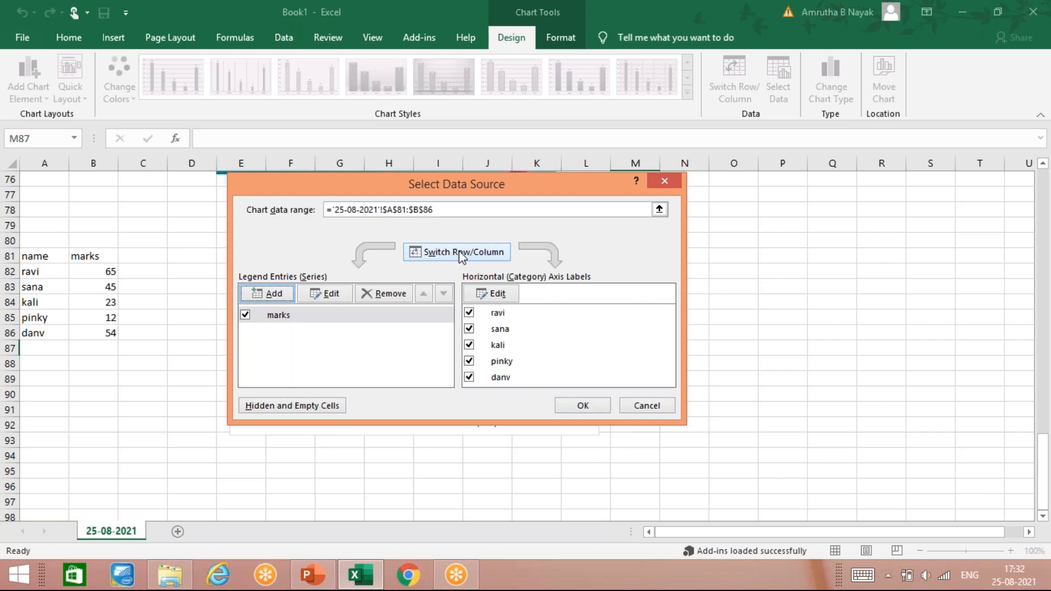
left_click(462, 255)
left_click(649, 411)
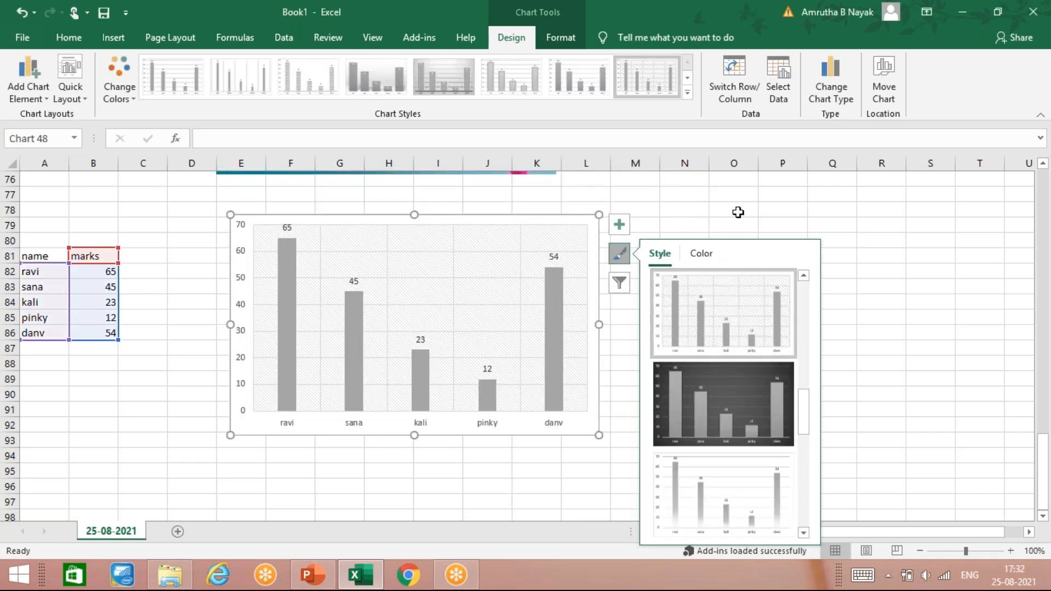
- Reselect the column chart and change its chart type to Pie
left_click(739, 211)
left_click(487, 345)
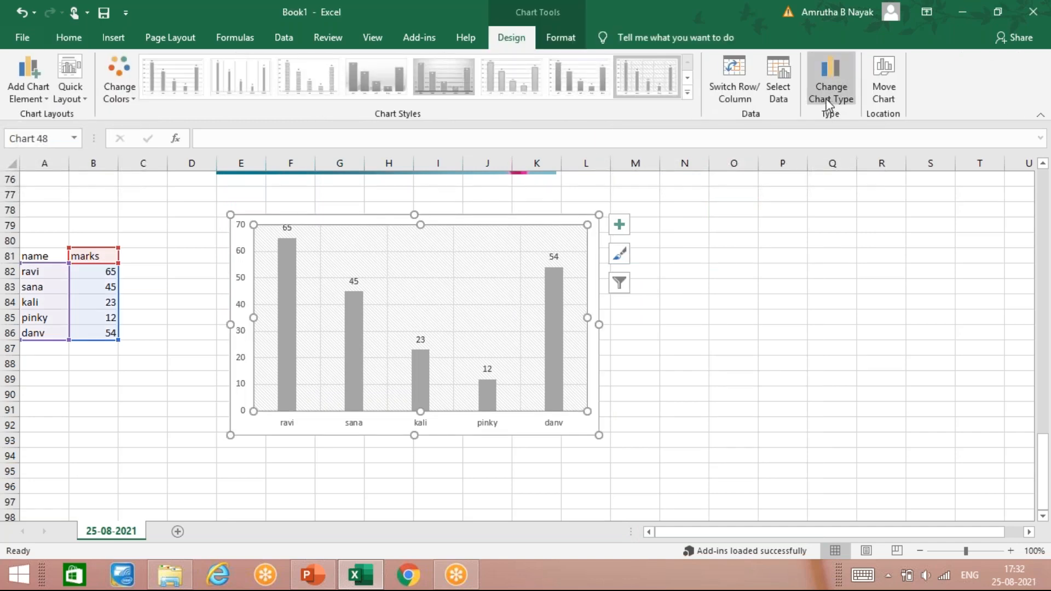
left_click(820, 80)
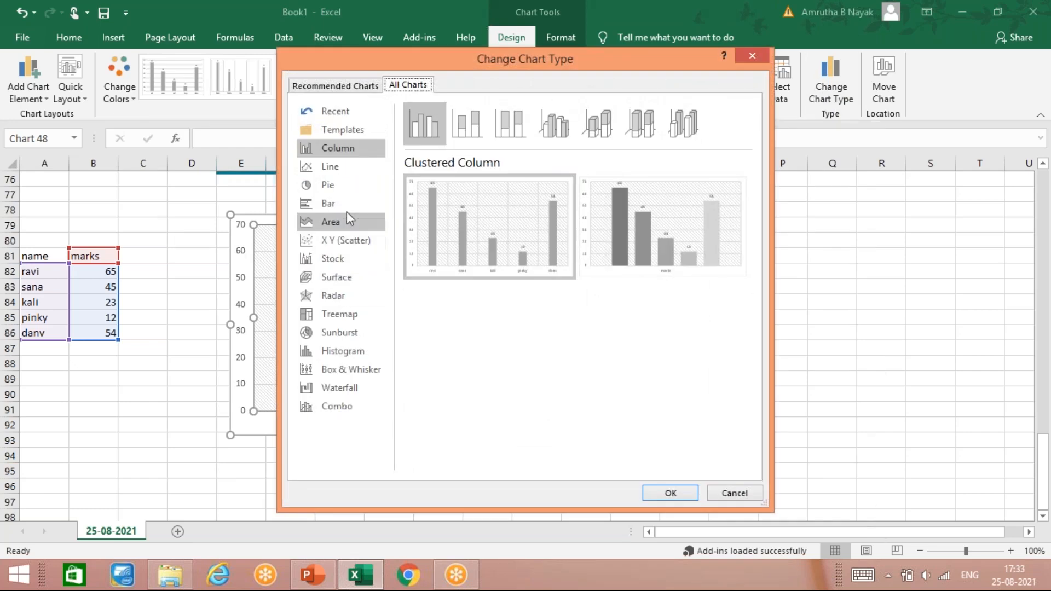
left_click(361, 187)
mouse_move(480, 228)
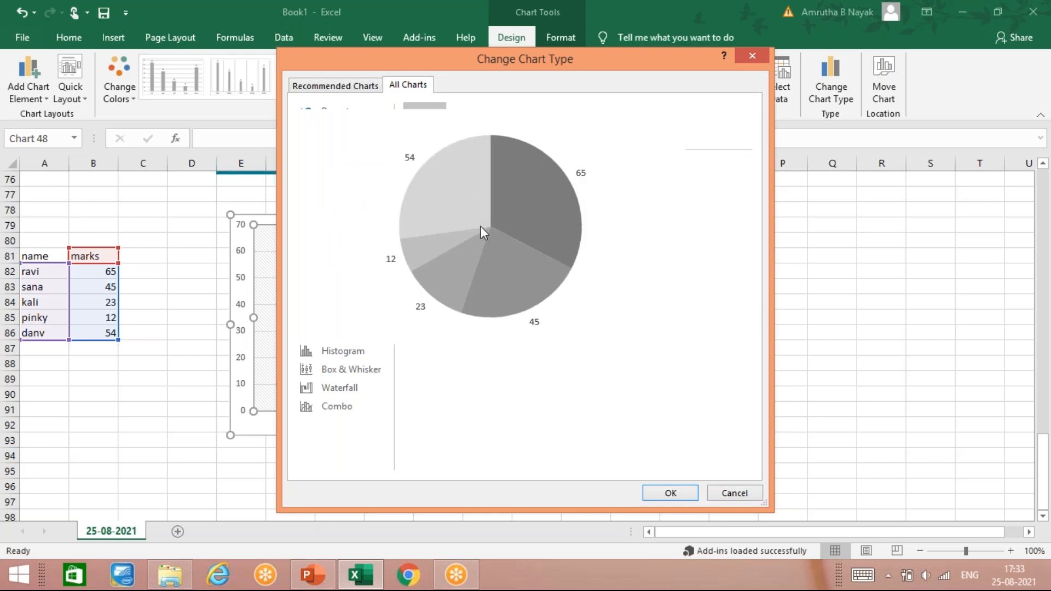
left_click(674, 493)
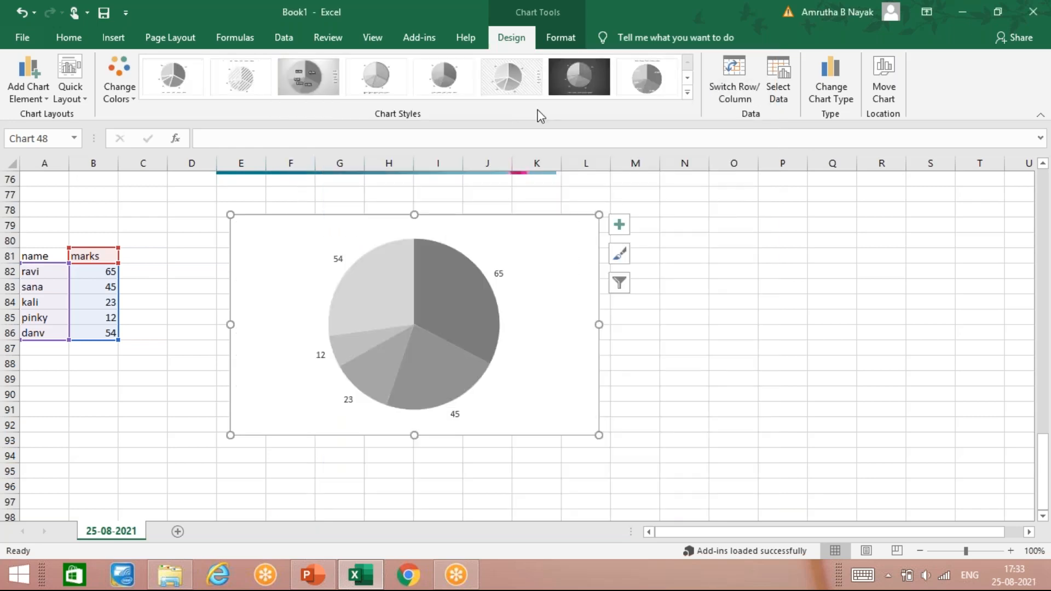
- Recolor the pie chart with the first Colorful palette of blue, orange, gray and yellow
left_click(688, 93)
left_click(132, 98)
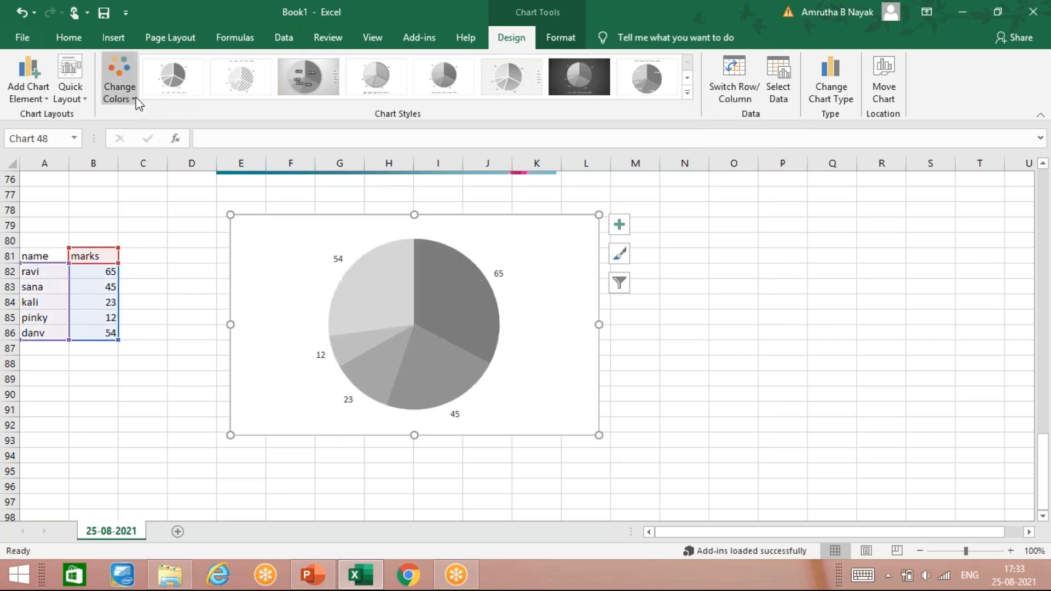
left_click(134, 99)
left_click(127, 130)
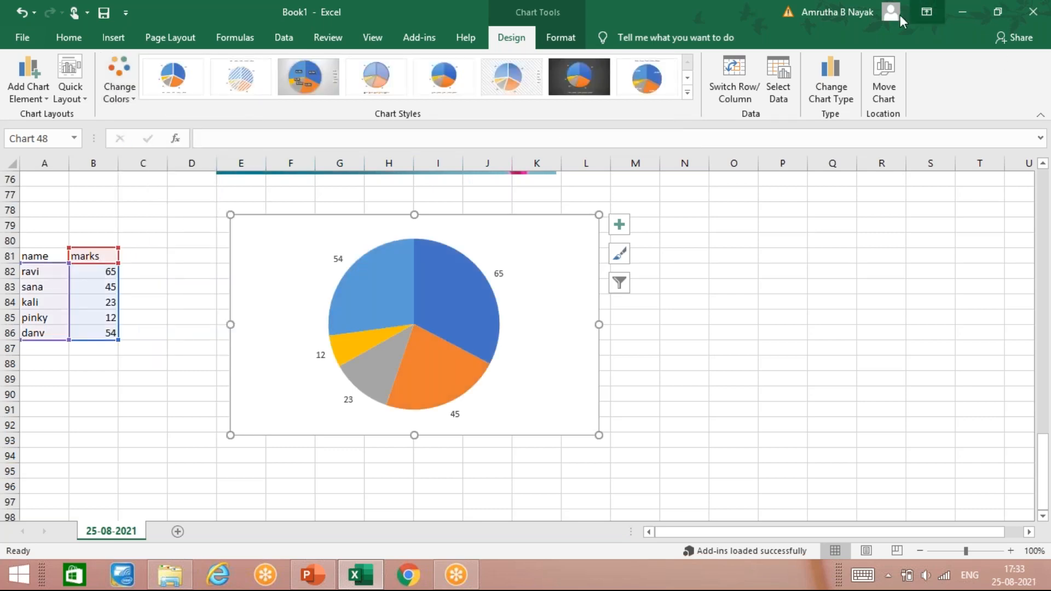
- Move the pie chart to a new sheet named Chart1 and look it over there
left_click(896, 81)
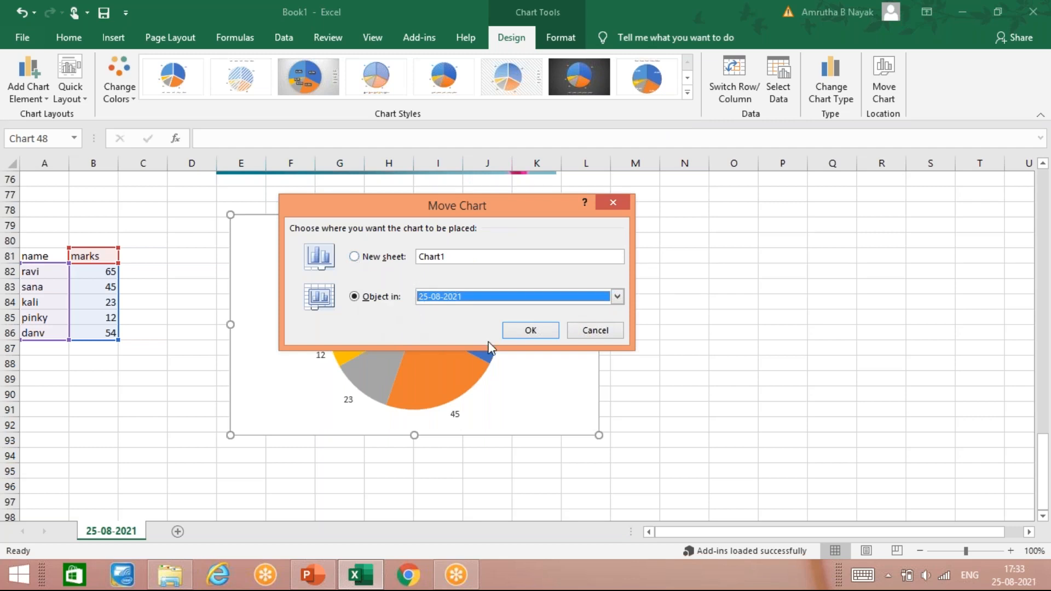
left_click(617, 296)
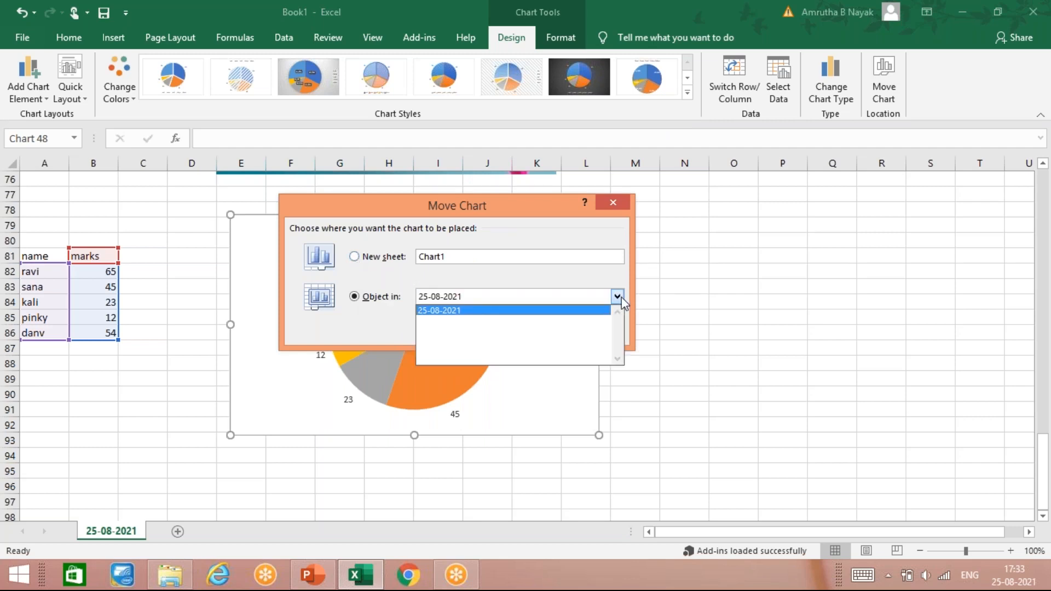
left_click(606, 310)
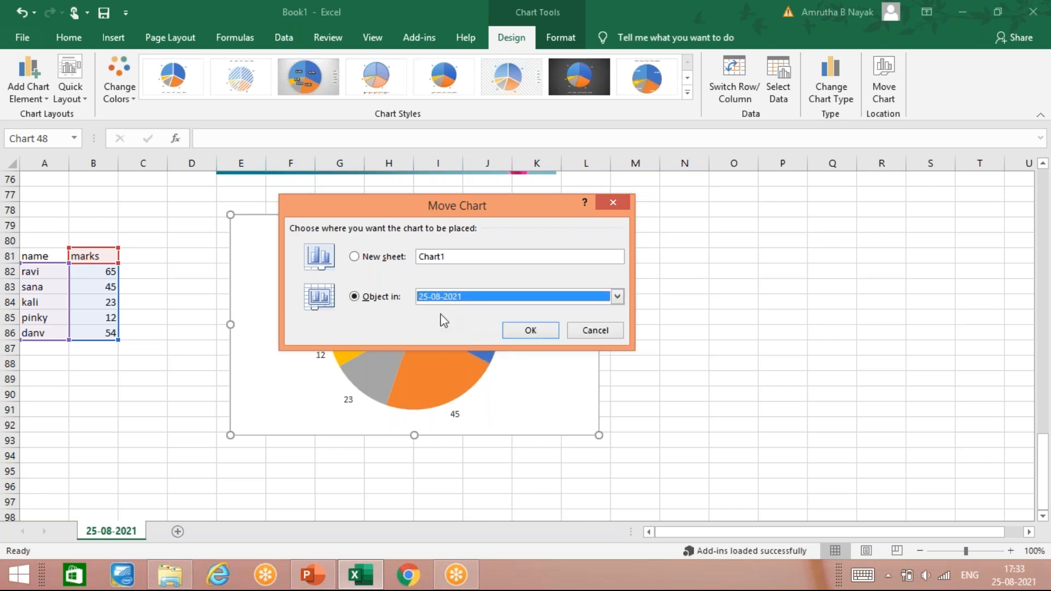
left_click(354, 257)
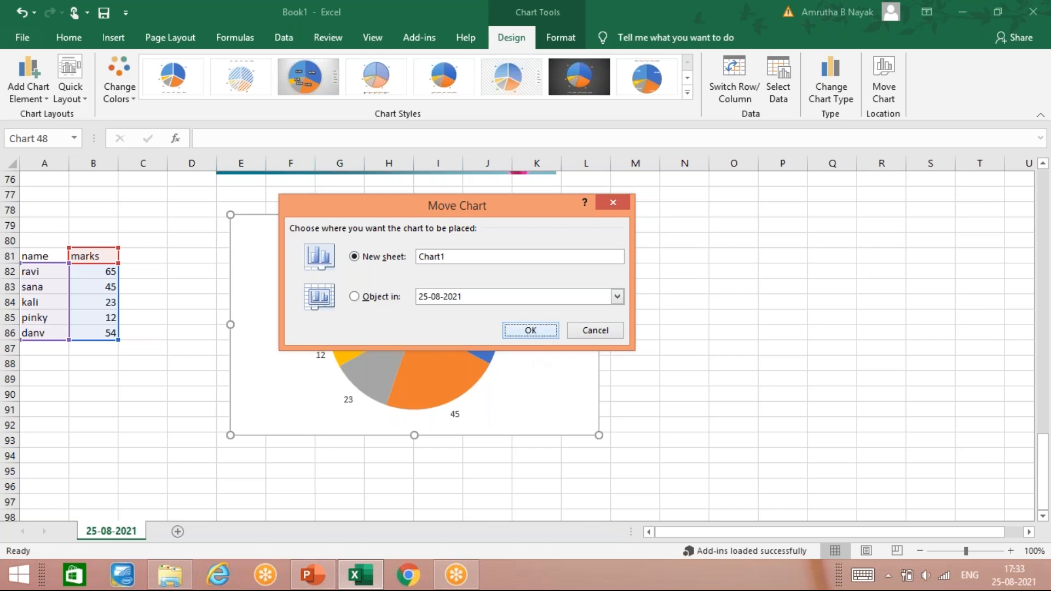
left_click(532, 331)
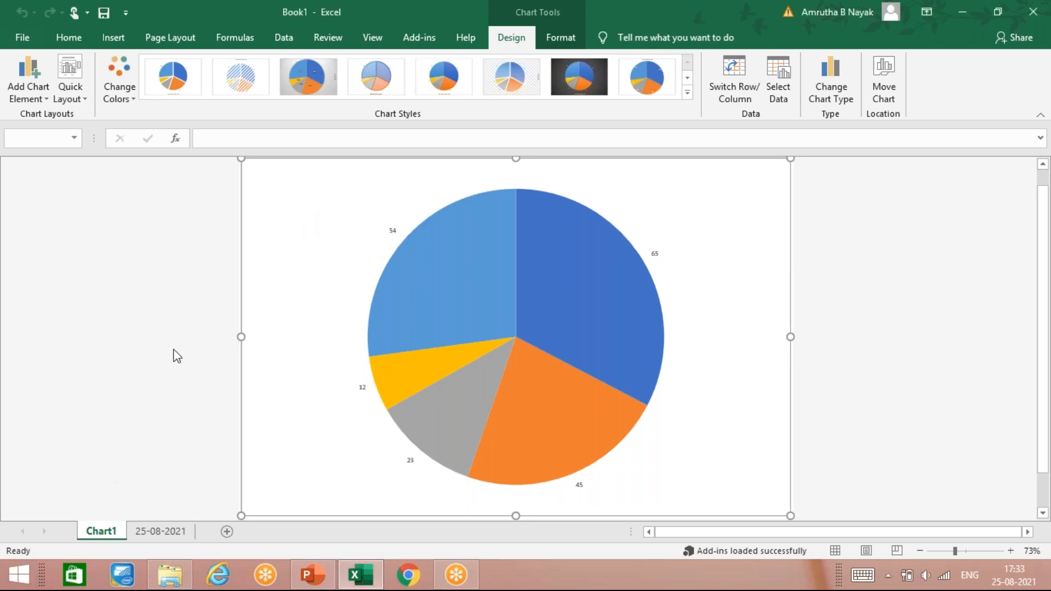
scroll(176, 356, "up", 1)
scroll(176, 356, "down", 2)
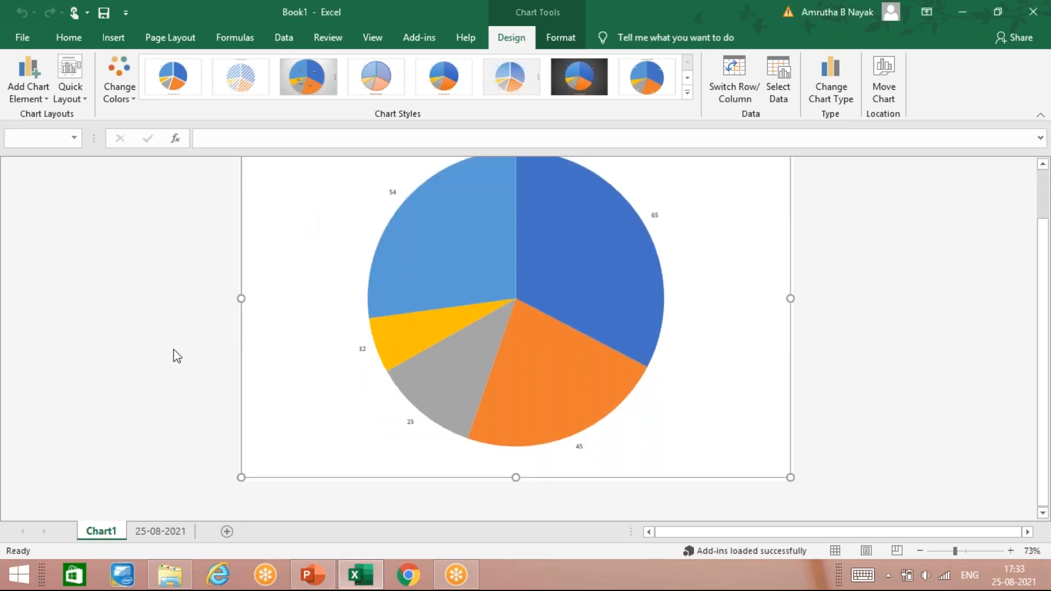
- Return to the 25-08-2021 sheet and select the name and marks table, A81:B86
left_click(144, 534)
left_click(207, 347)
scroll(208, 348, "up", 9)
scroll(208, 348, "down", 6)
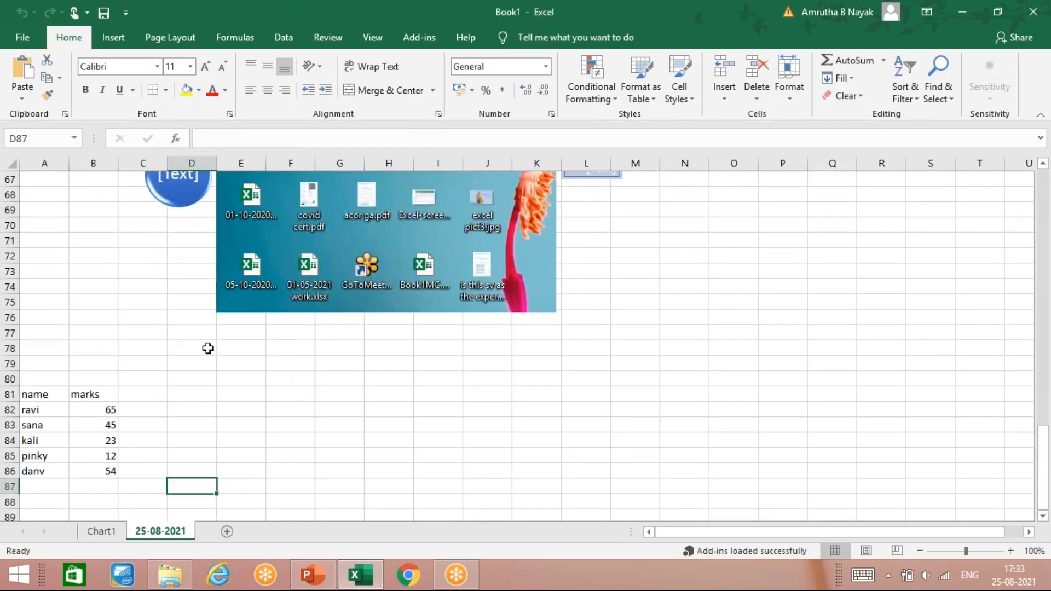
scroll(209, 348, "down", 3)
scroll(208, 348, "down", 3)
scroll(208, 348, "up", 6)
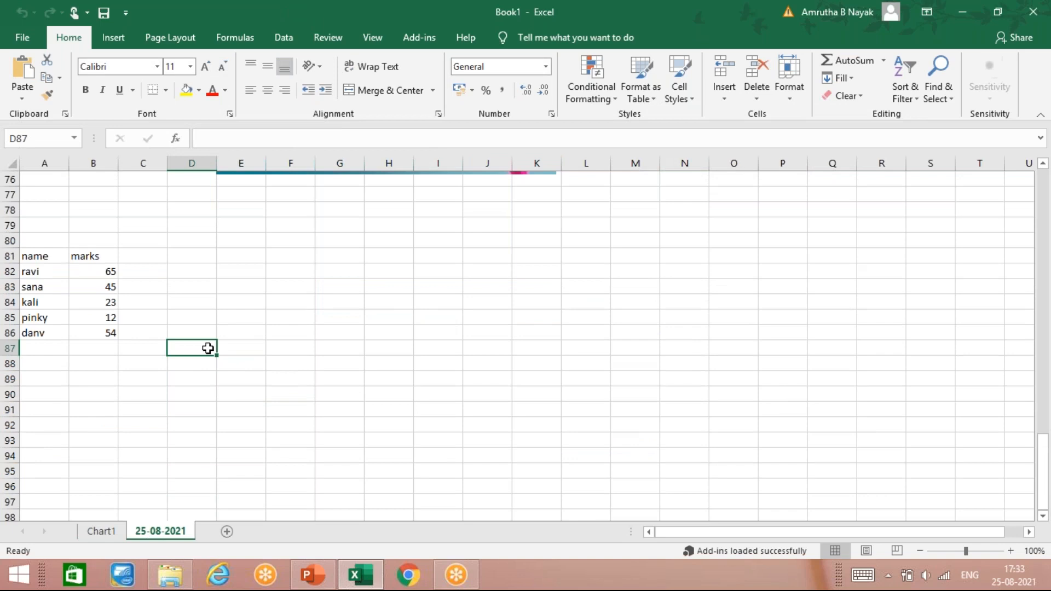
scroll(223, 342, "down", 3)
left_click(289, 317)
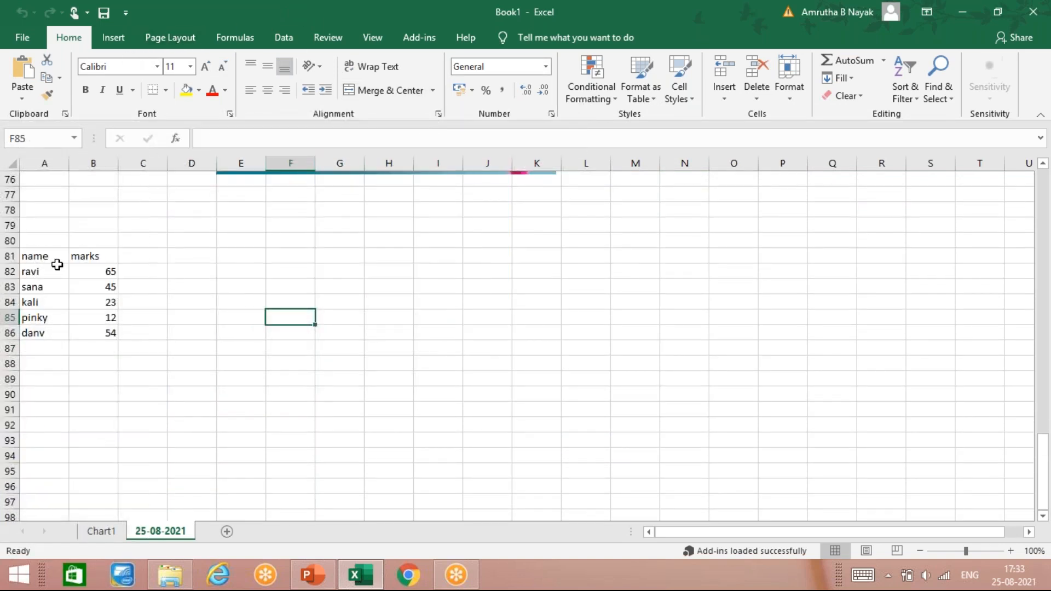
left_click_drag(52, 258, 93, 334)
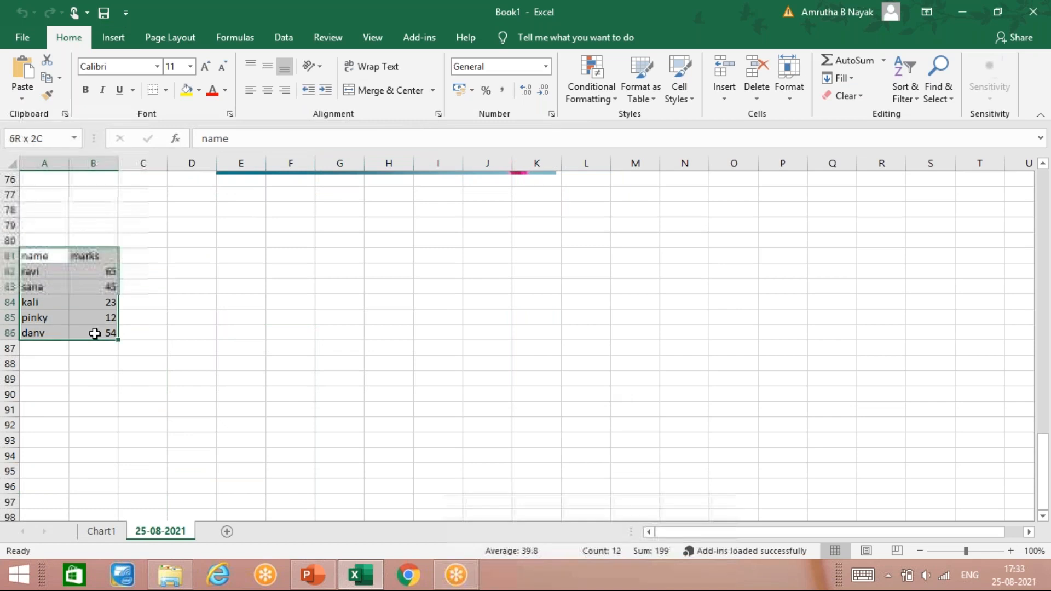
- Insert a 3-D line chart from the selected name and marks table
left_click(114, 39)
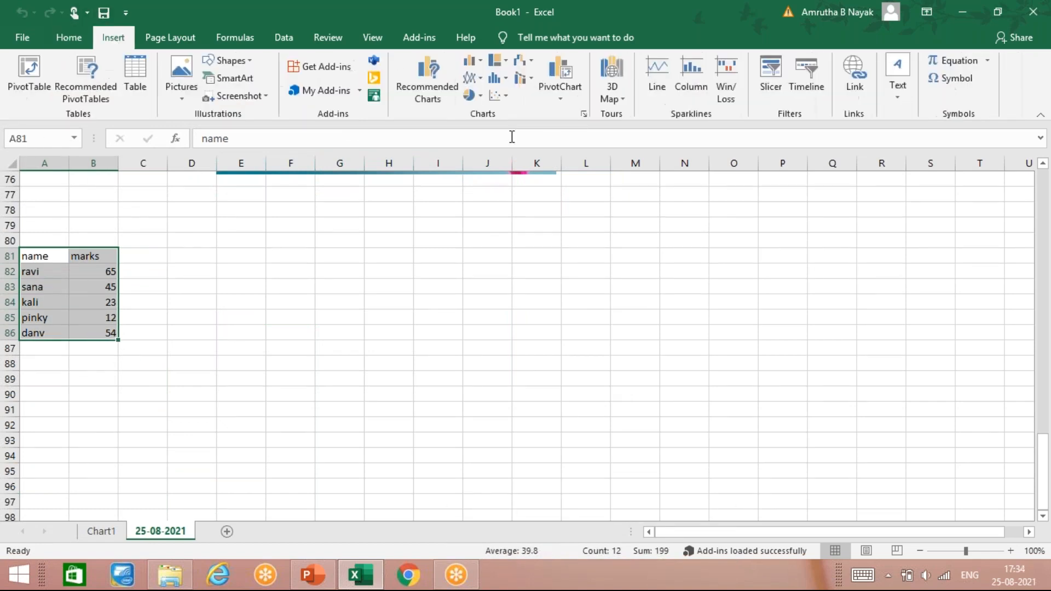
left_click(507, 60)
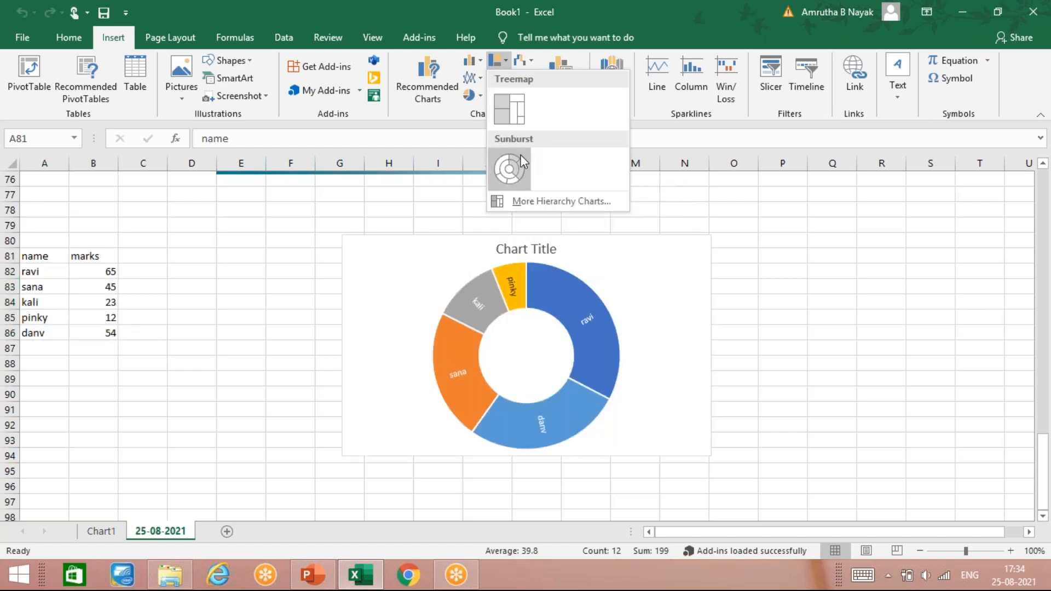
left_click(480, 83)
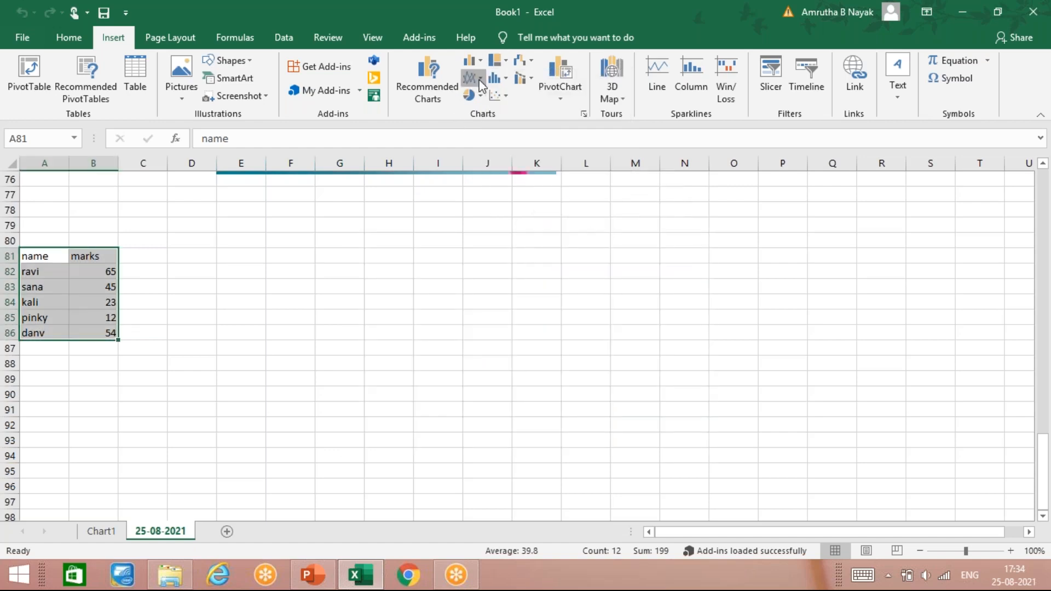
left_click(481, 83)
left_click(484, 229)
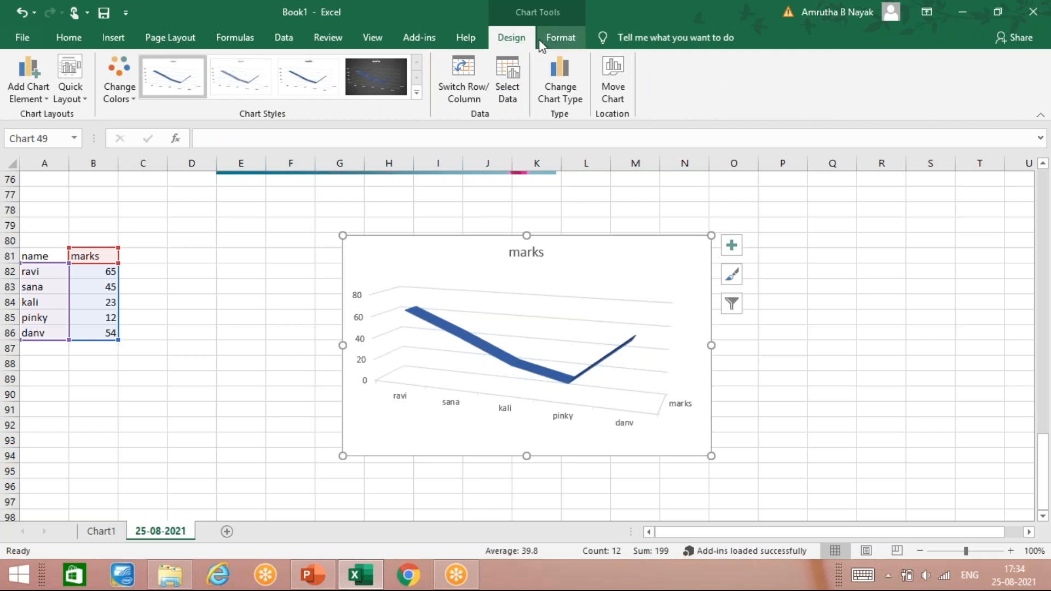
left_click(559, 35)
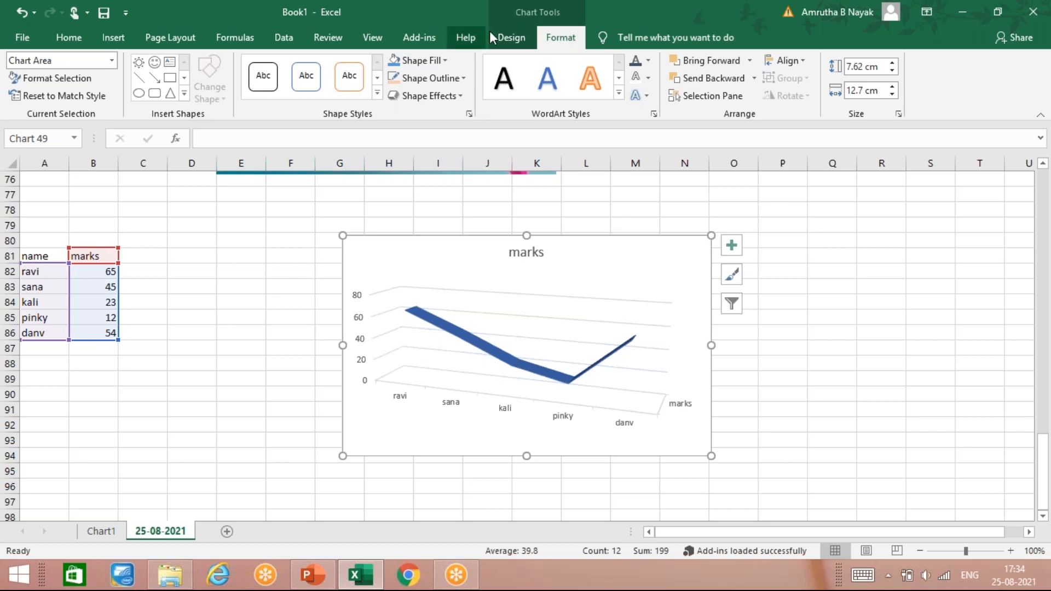
left_click(512, 38)
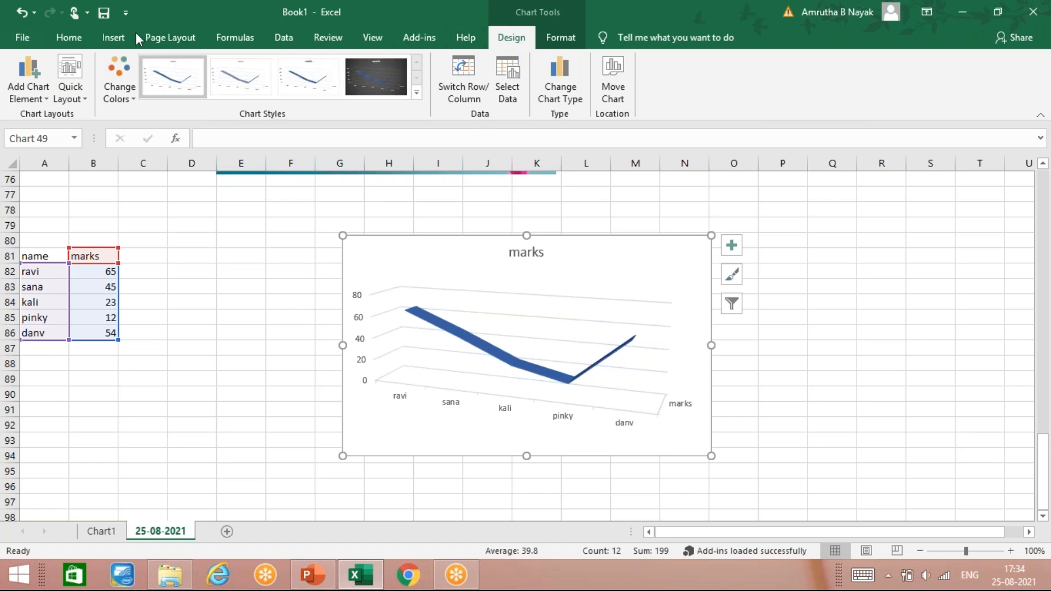
left_click(114, 38)
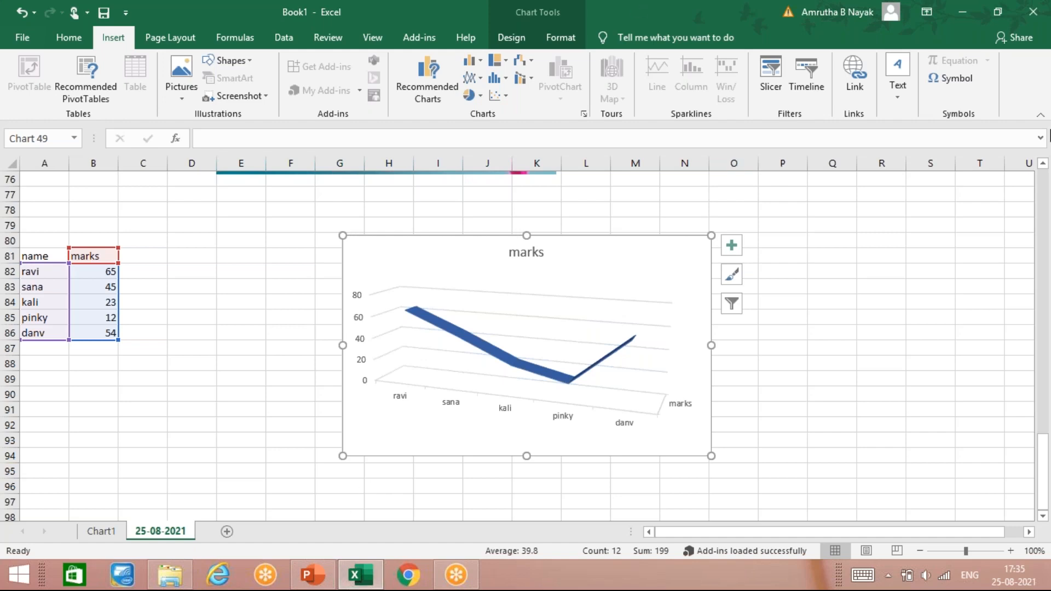
left_click(155, 352)
scroll(203, 390, "down", 6)
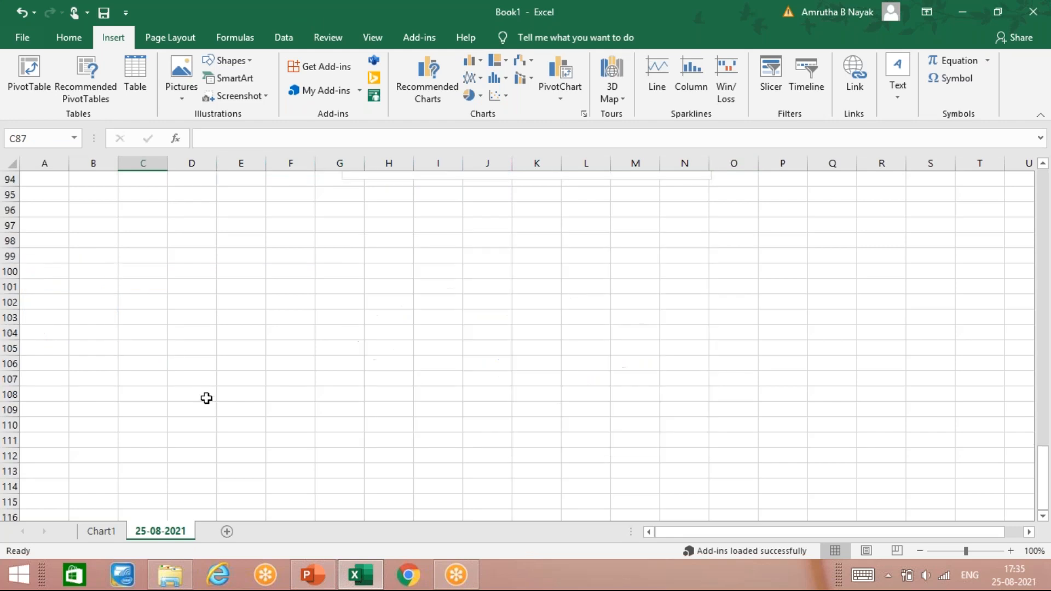
scroll(207, 398, "up", 3)
scroll(204, 404, "down", 3)
scroll(197, 378, "up", 3)
- Create a PivotChart from the name and marks table, A81:B86, placed on the existing worksheet at cell A96
left_click(54, 320)
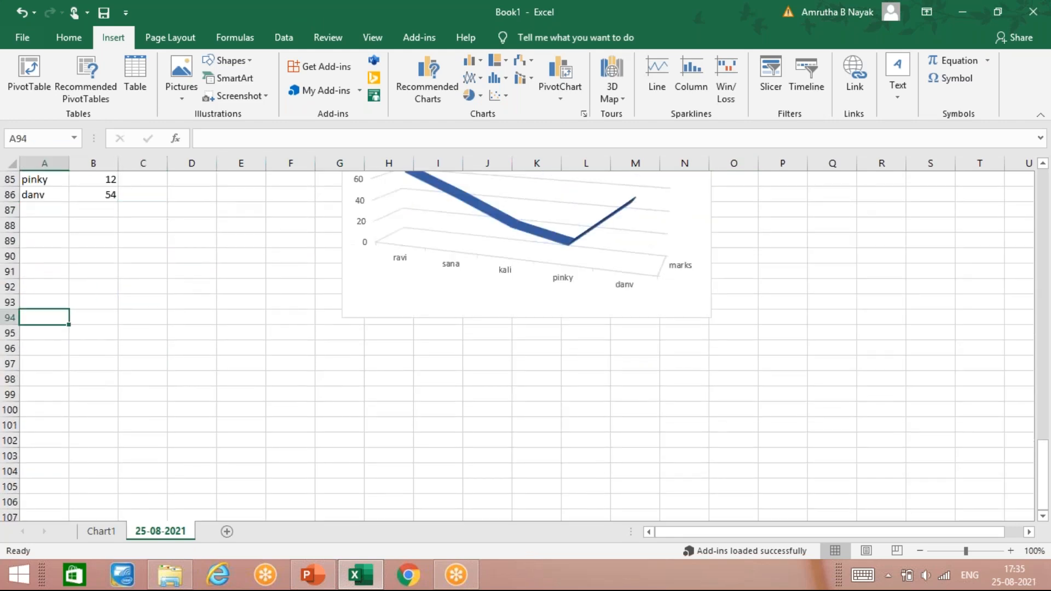
left_click(66, 343)
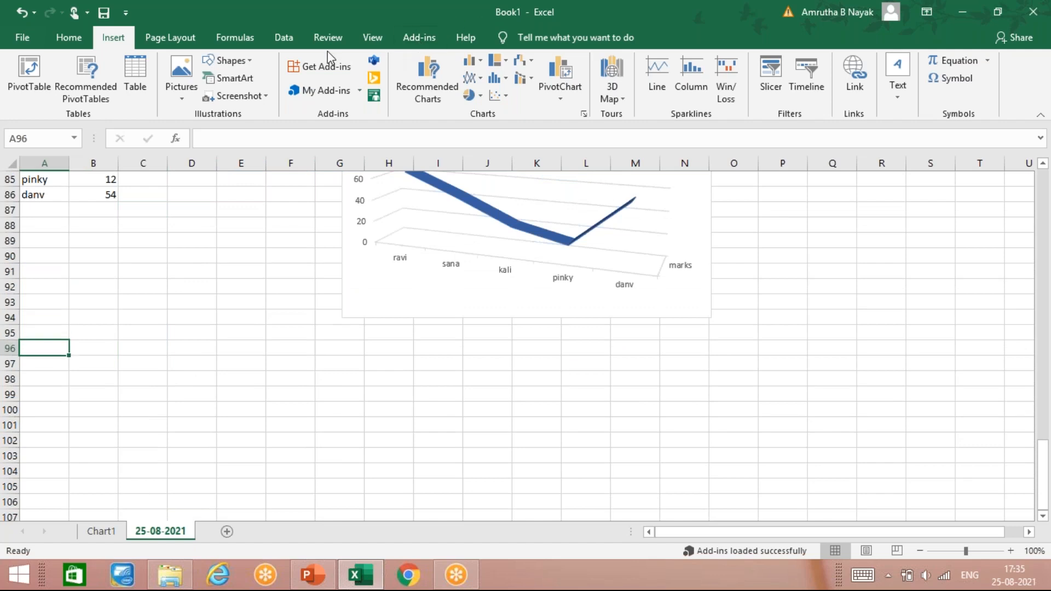
left_click(375, 34)
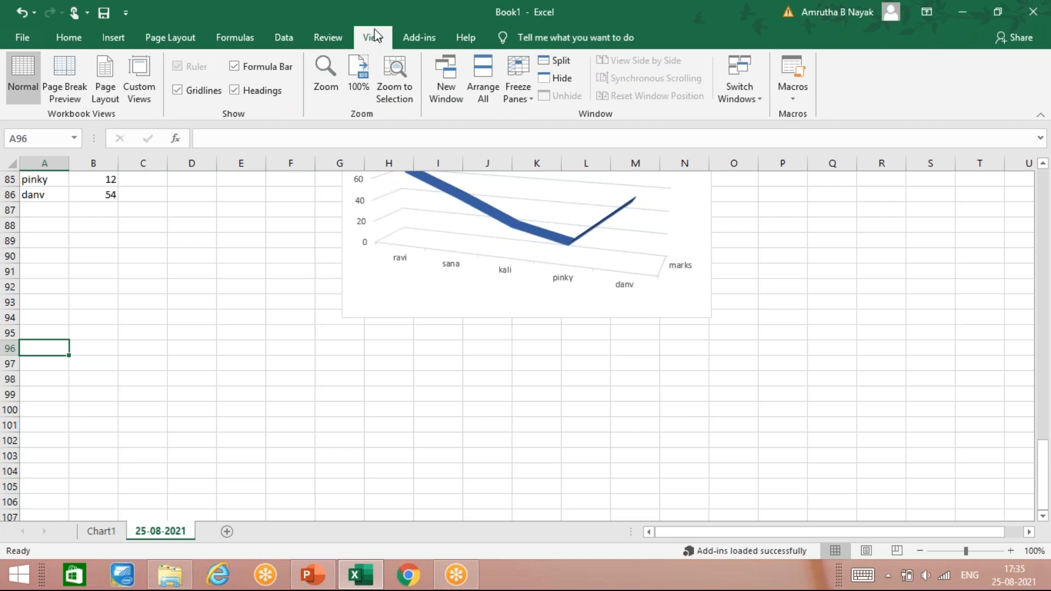
left_click(107, 47)
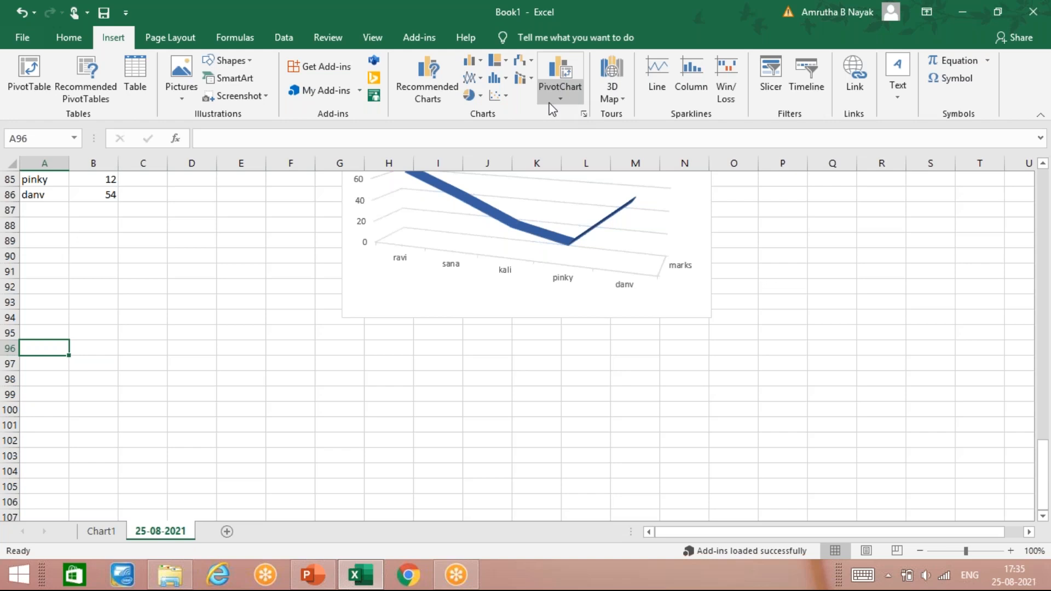
scroll(83, 258, "up", 2)
scroll(83, 259, "down", 2)
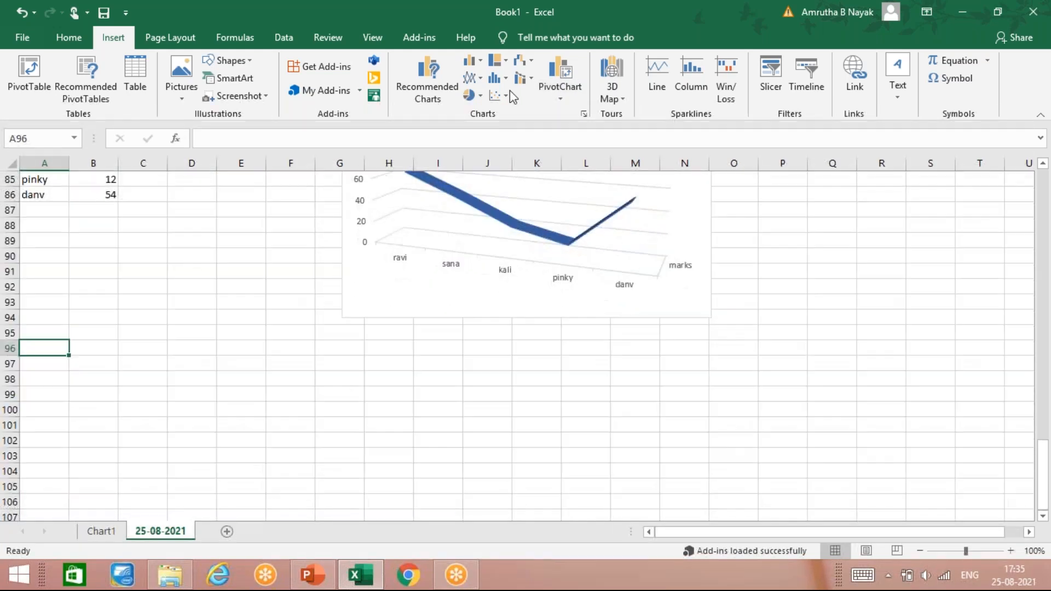
left_click(546, 89)
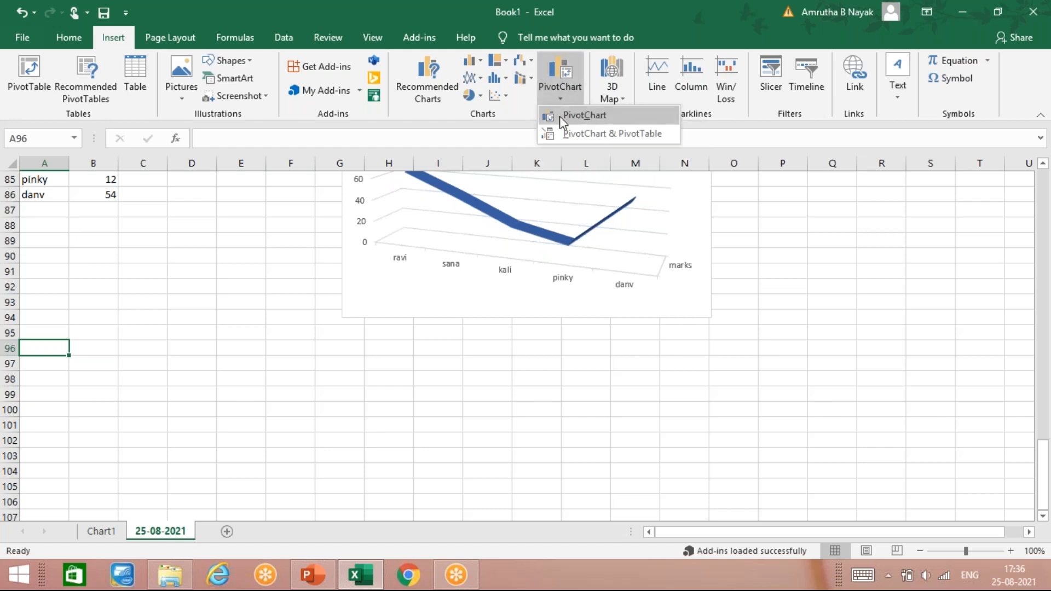
left_click(560, 116)
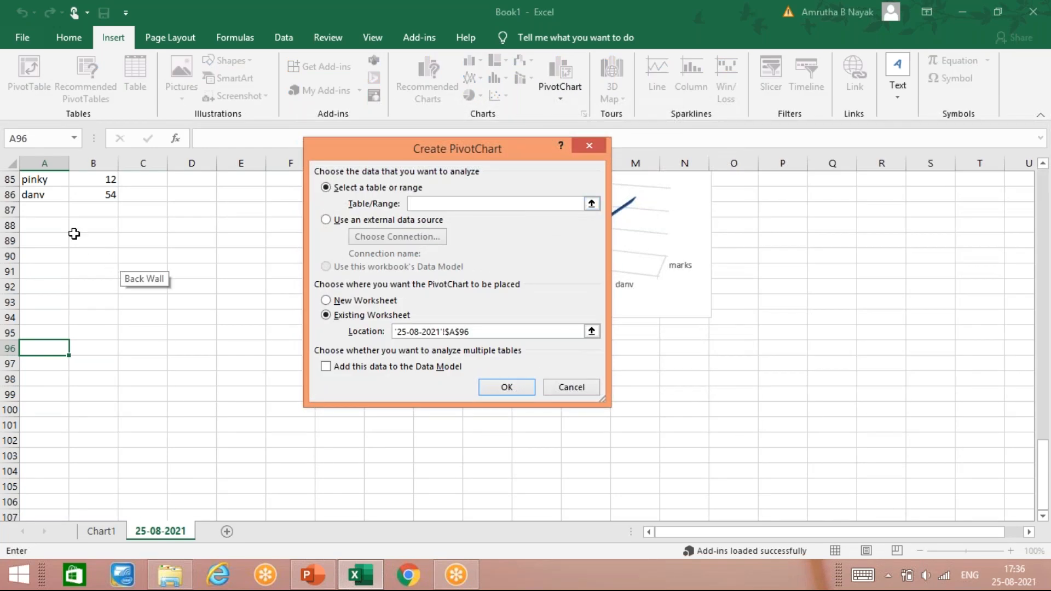
scroll(72, 221, "up", 2)
scroll(71, 221, "up", 1)
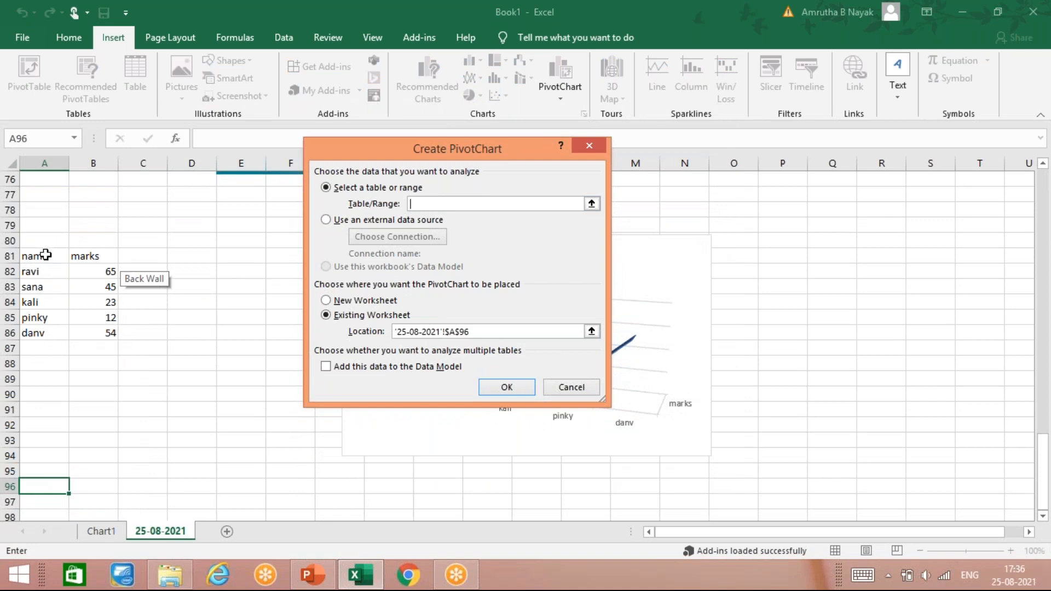
left_click(48, 256)
left_click_drag(49, 262, 92, 328)
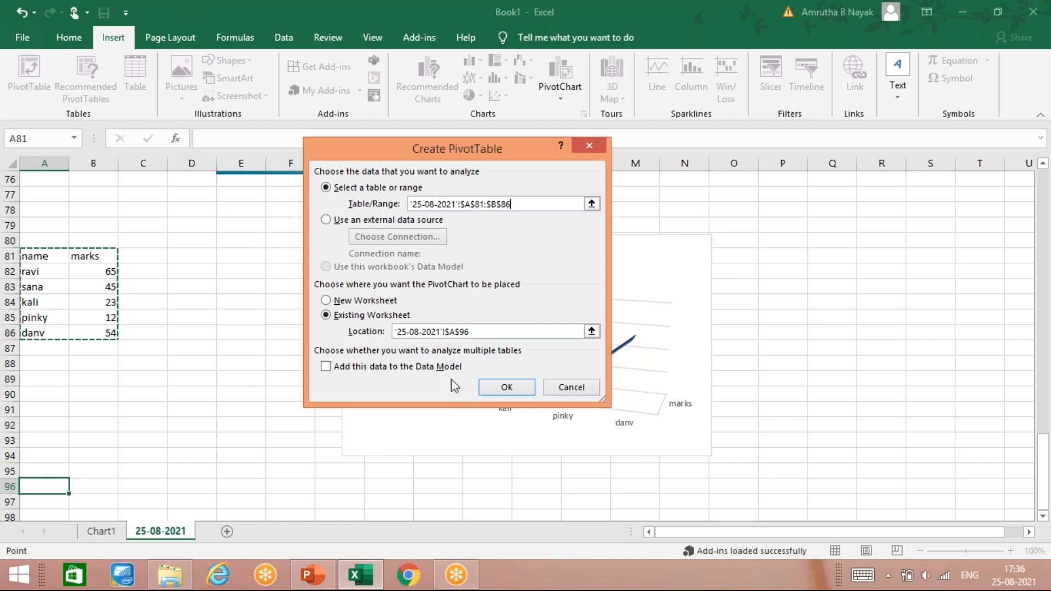
left_click(504, 388)
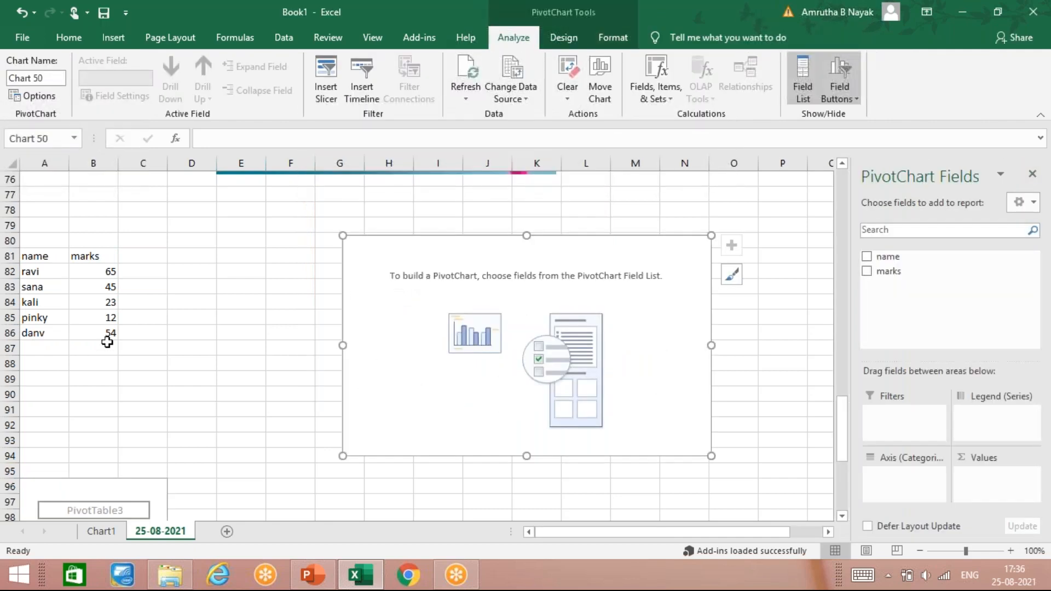
- Add the name and marks fields to the PivotChart, with name as the axis category and marks summed as values
scroll(107, 342, "down", 6)
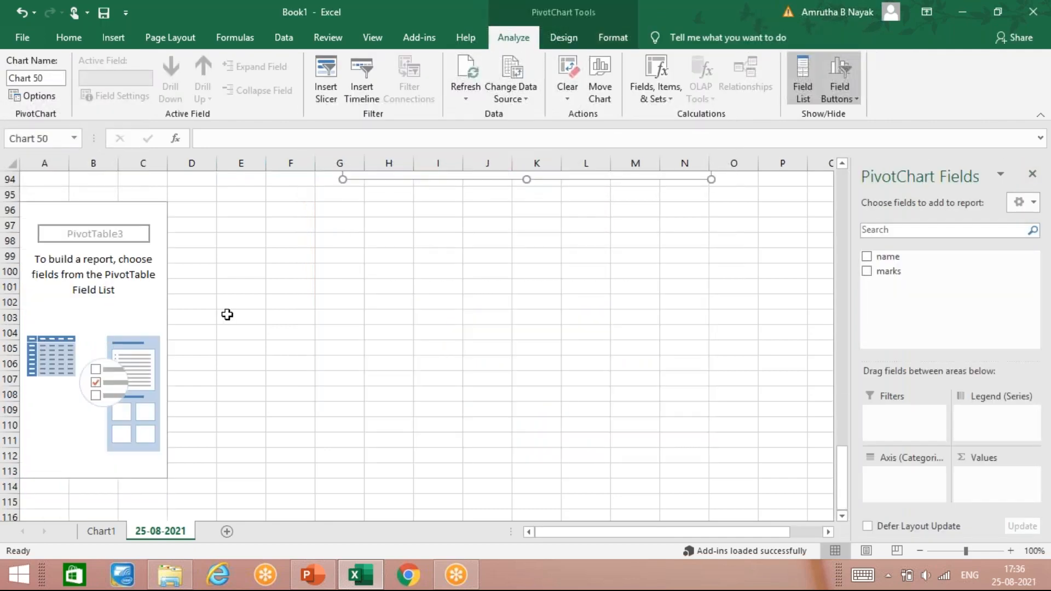
left_click(866, 257)
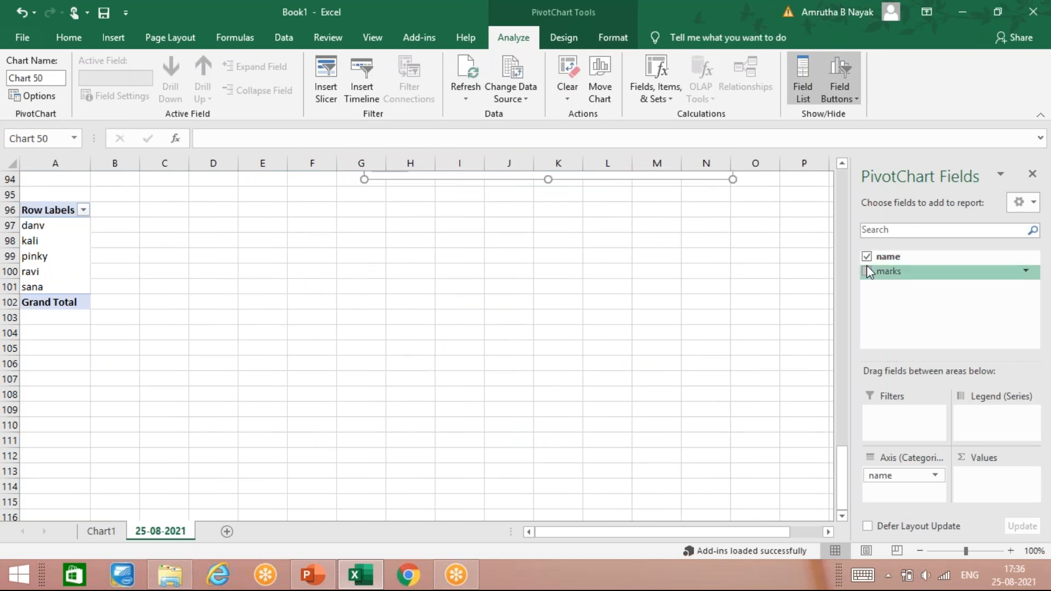
left_click(866, 271)
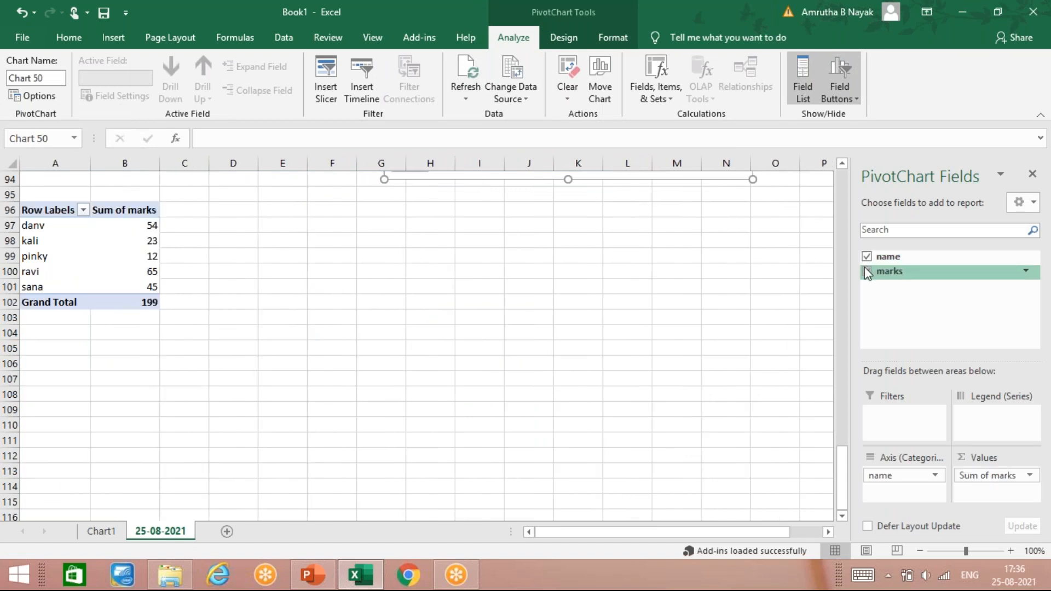
- Examine the PivotChart of marks by name alongside its PivotTable and the source table
scroll(320, 343, "up", 6)
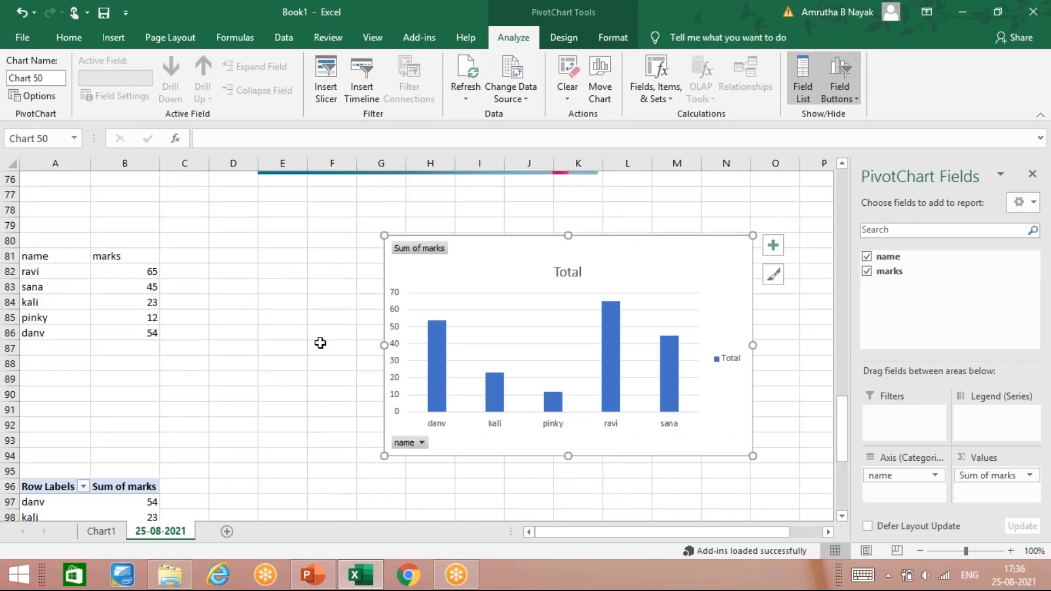
scroll(320, 343, "down", 3)
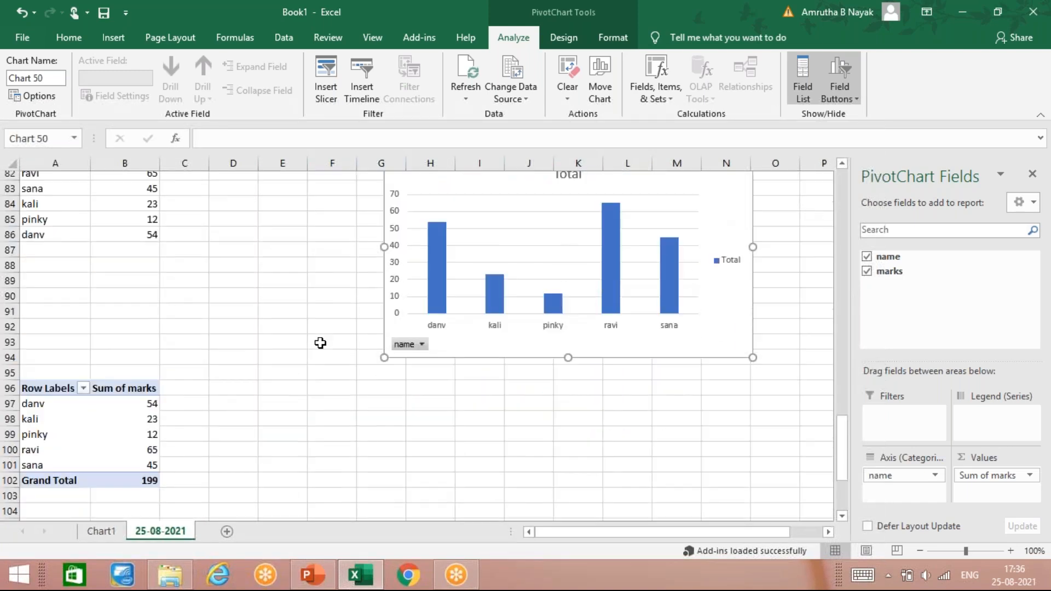
scroll(320, 343, "up", 3)
scroll(320, 342, "down", 9)
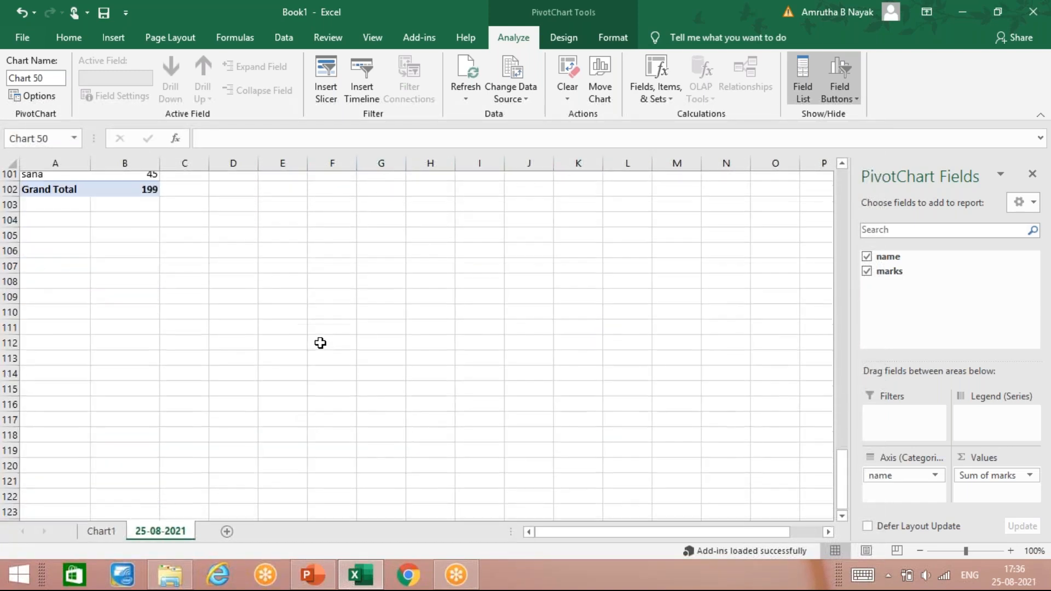
scroll(320, 343, "up", 6)
scroll(320, 343, "up", 3)
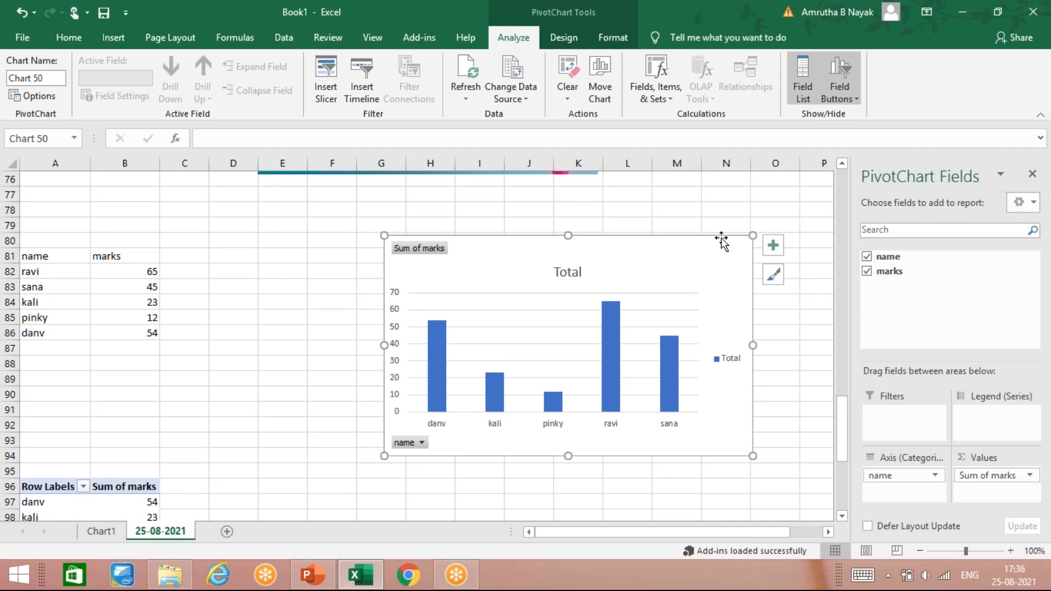
scroll(207, 396, "down", 6)
left_click(337, 396)
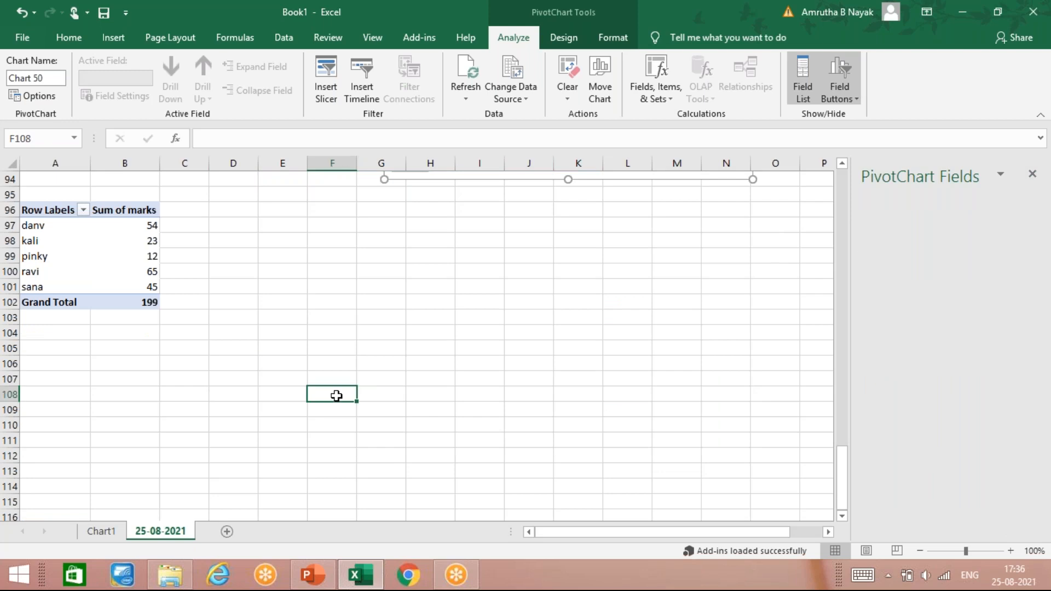
left_click(270, 298)
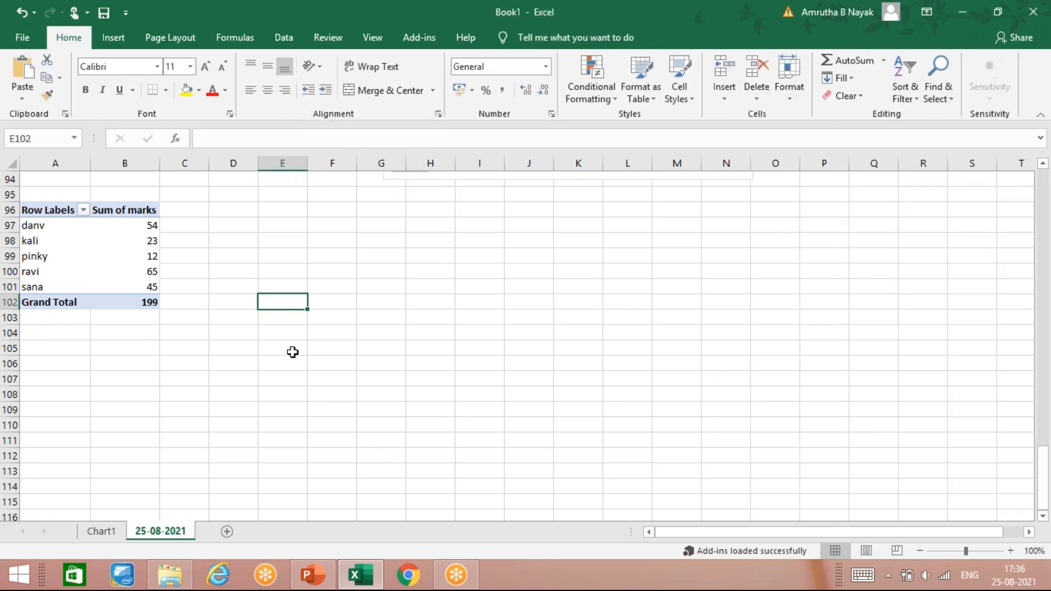
scroll(293, 351, "up", 3)
scroll(294, 354, "down", 3)
- Enter the heading NAME in A111 and list five student names below it in A112:A116
scroll(61, 329, "down", 3)
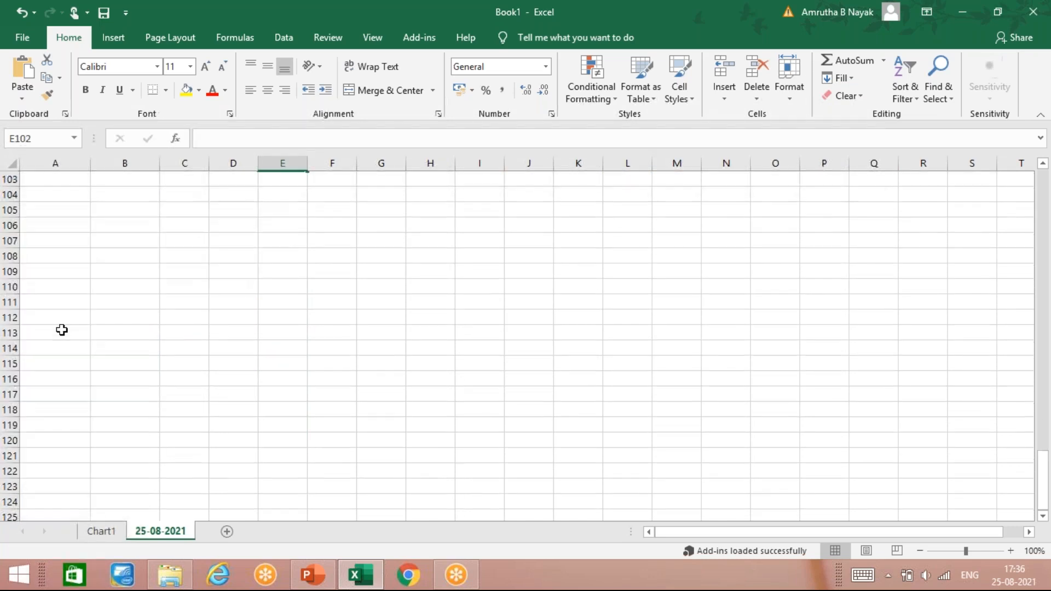
left_click(61, 302)
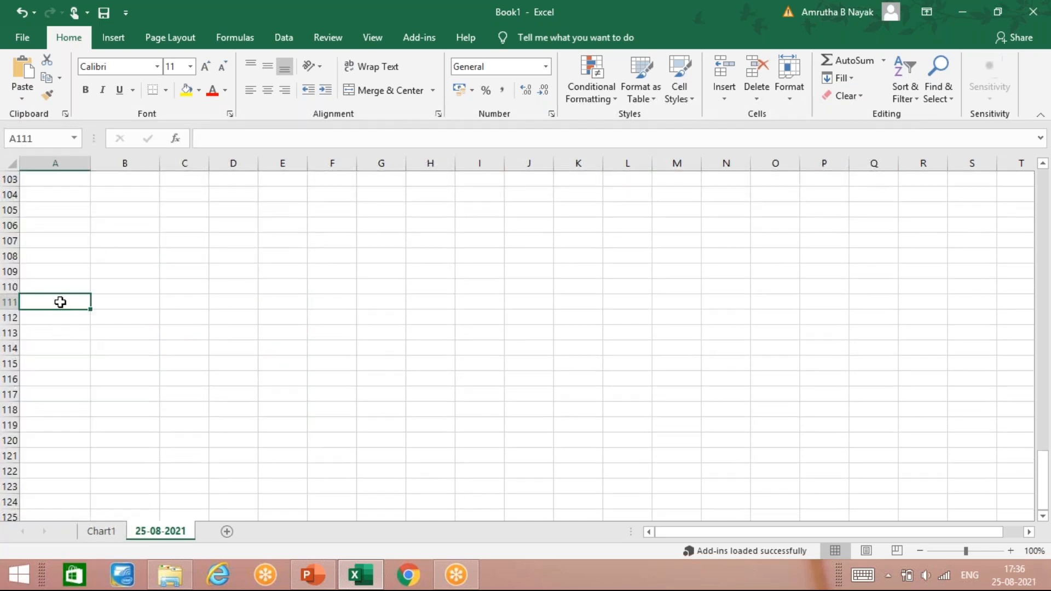
type("NAME")
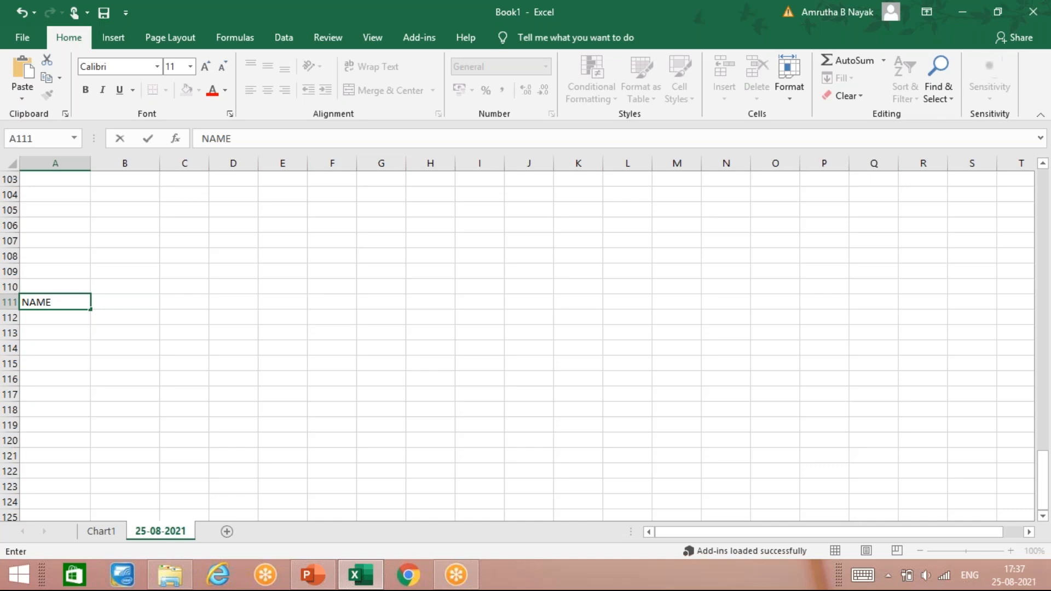
key("Return")
type("SOMU")
key("Return")
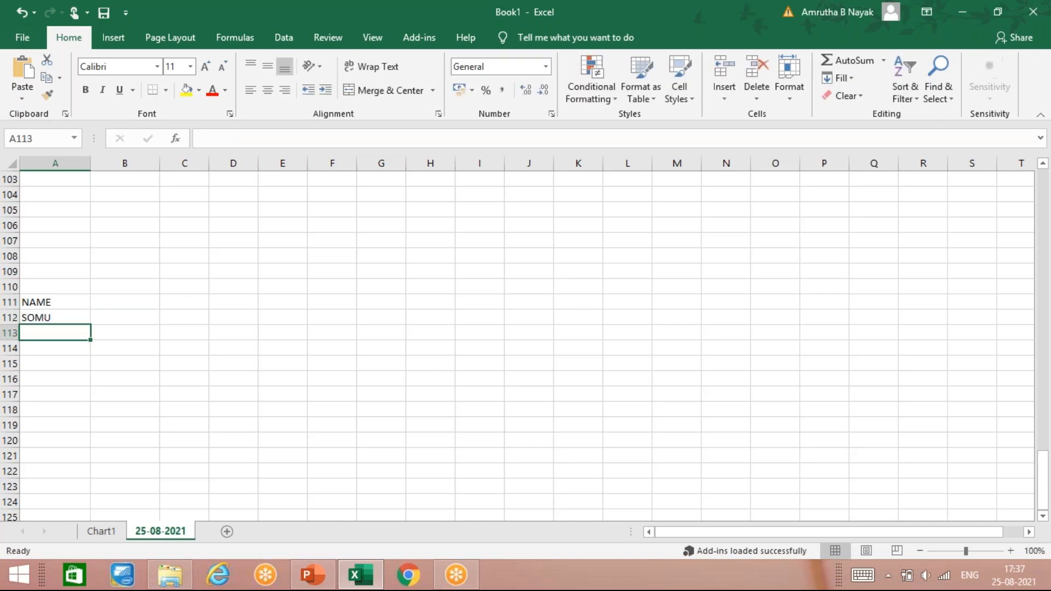
type("SANA")
key("Return")
type("MONU")
key("Return")
type("KONU")
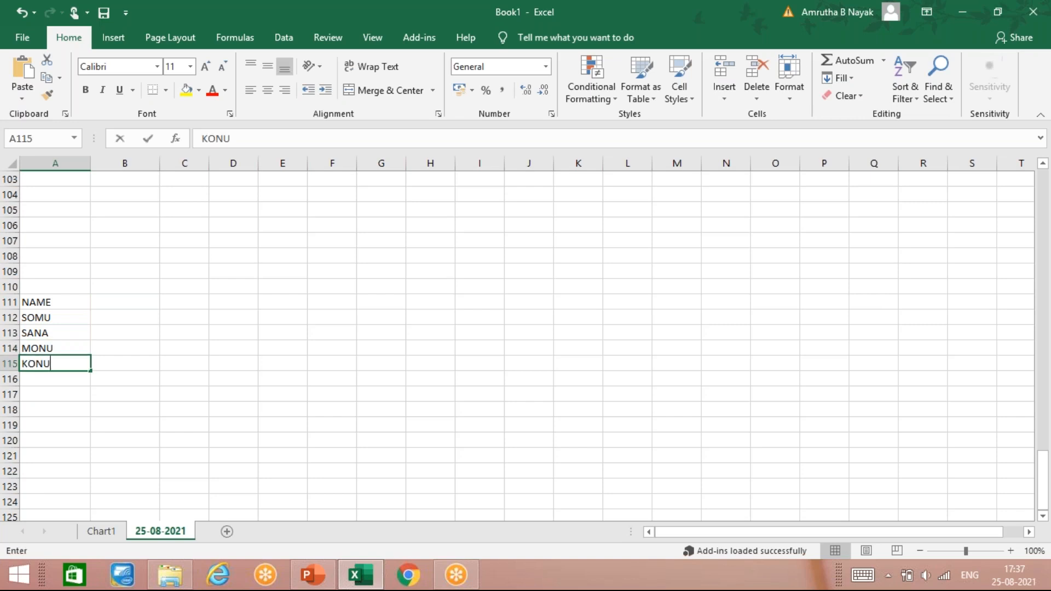
key("Return")
type("LONU")
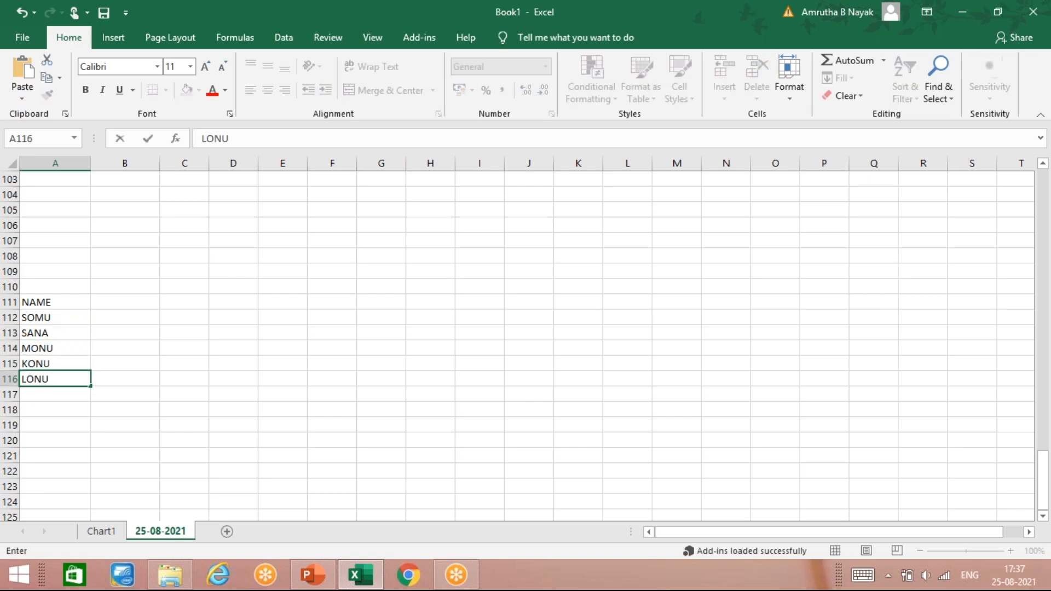
- Enter the heading MARKS in B111, beside the NAME heading
key("Right")
key("Up")
key("Up")
key("Up")
key("Up")
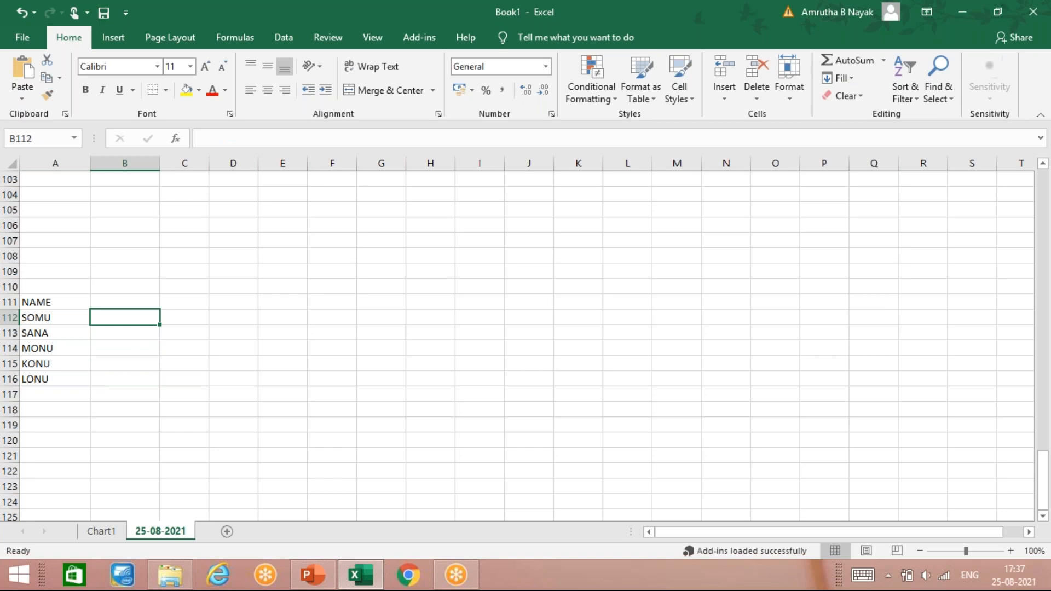
key("Up")
type("MARSK")
key("BackSpace")
key("BackSpace")
key("BackSpace")
type("RKS")
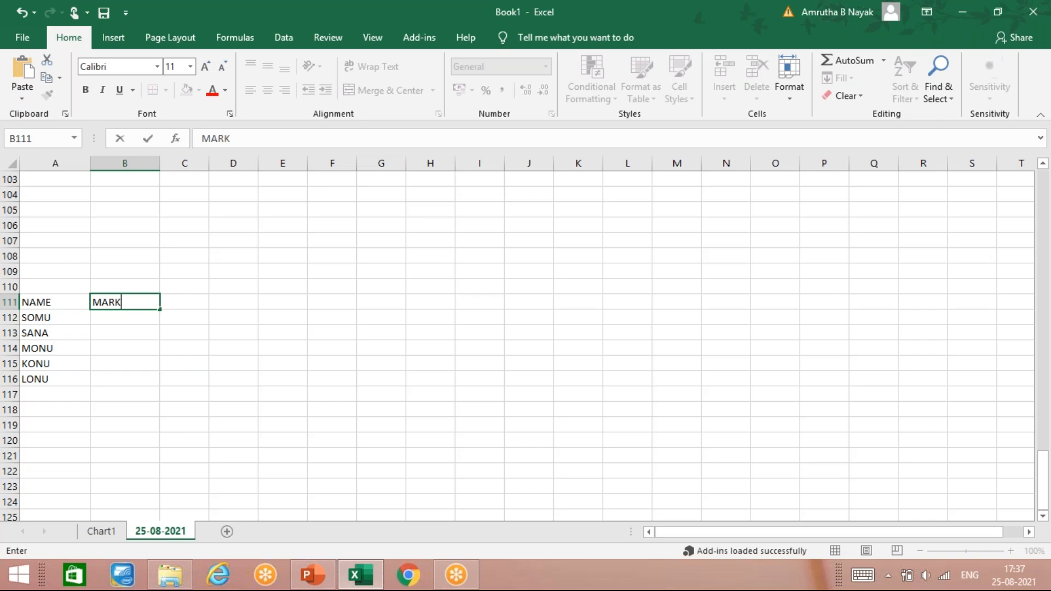
key("Return")
- Enter the marks 45, 56, 98, 23 and 12 in B112:B116
type("45")
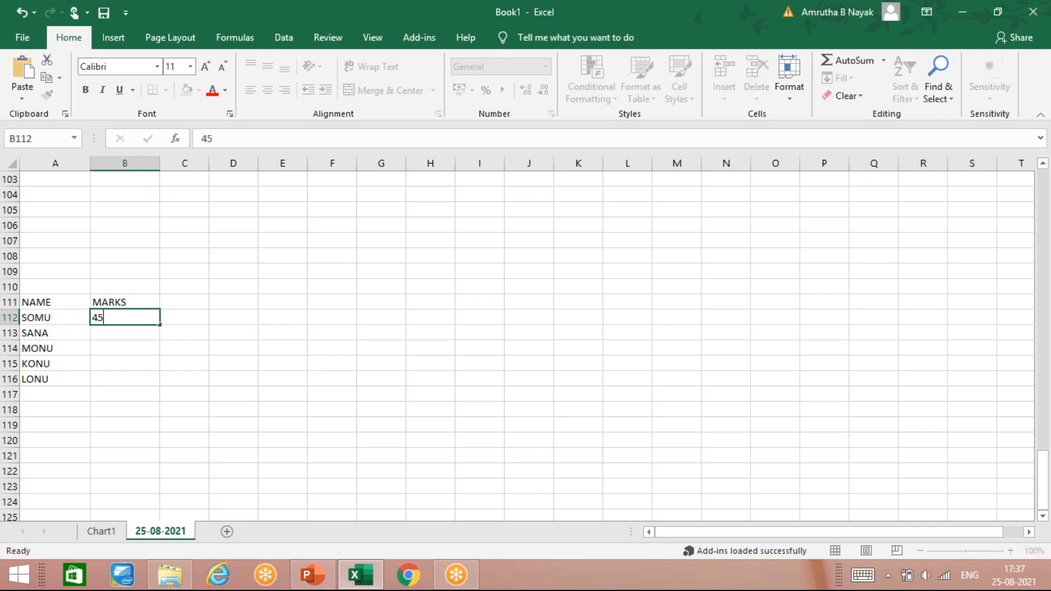
key("Return")
type("56")
key("Return")
type("98")
key("Return")
type("23")
key("Return")
key("Right")
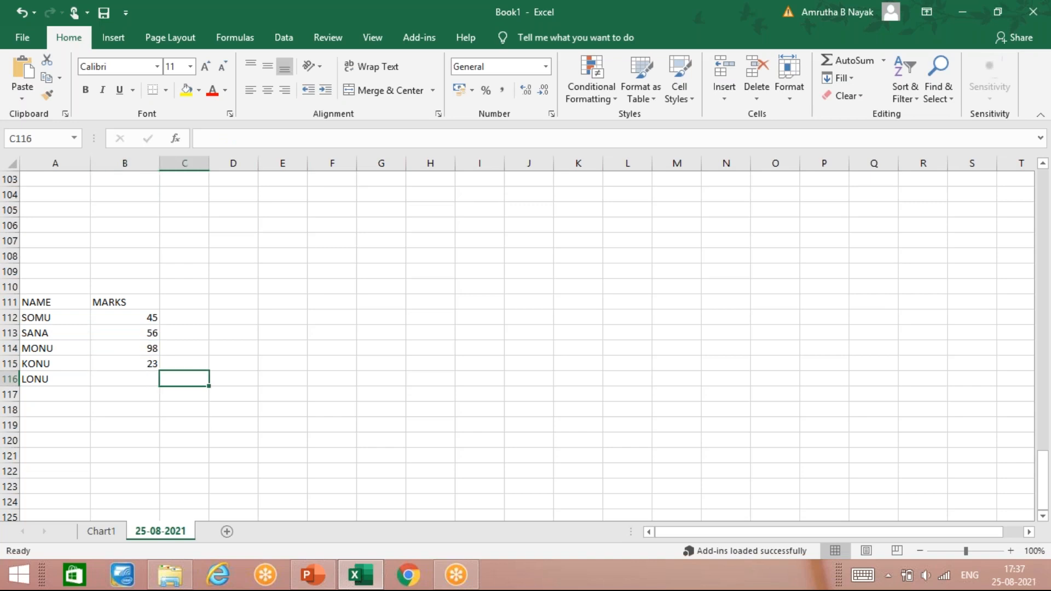
key("Left")
type("12")
key("Return")
- Create a PivotChart from A111:B116 on a new worksheet, with NAME as the axis category and MARKS summed as values
left_click_drag(82, 302, 148, 380)
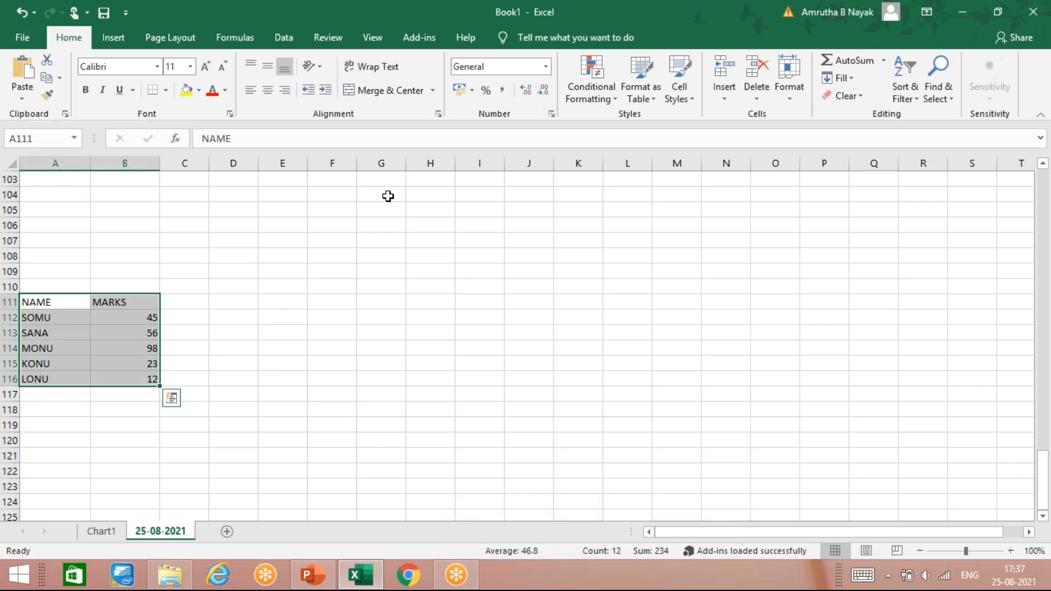
left_click(131, 36)
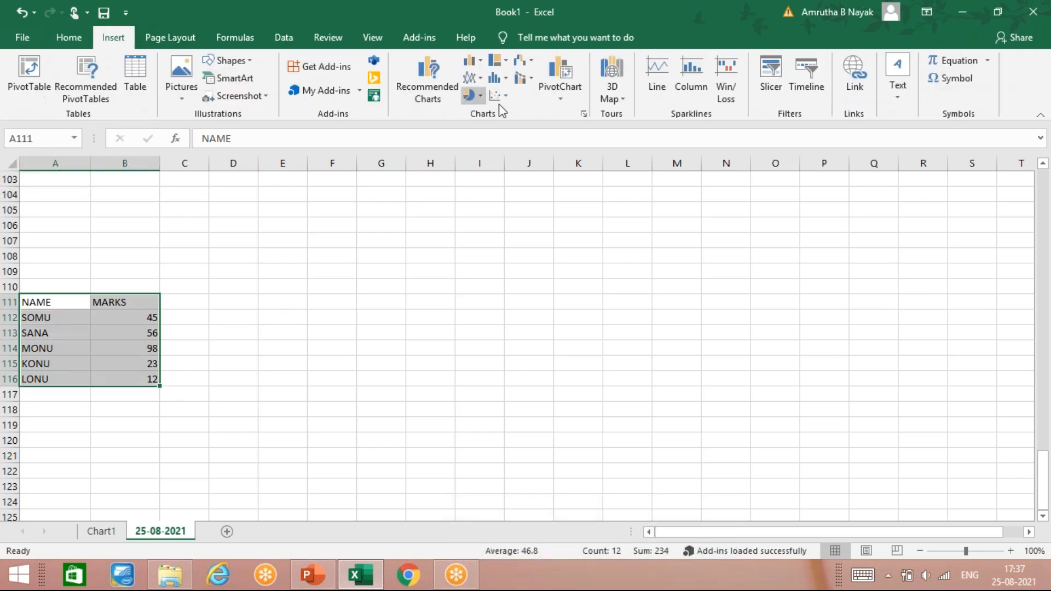
left_click(569, 97)
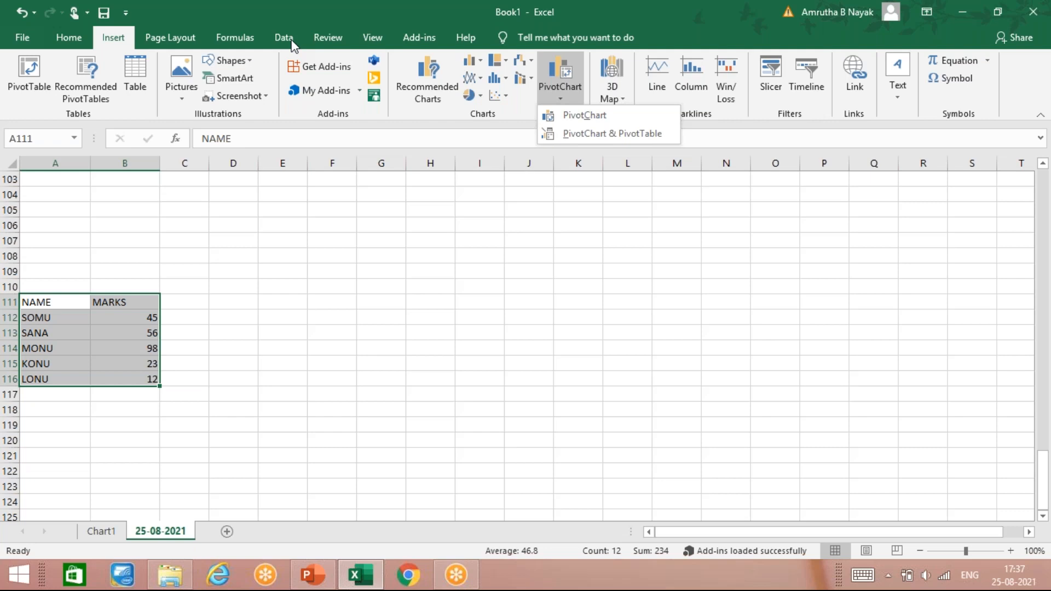
left_click(566, 113)
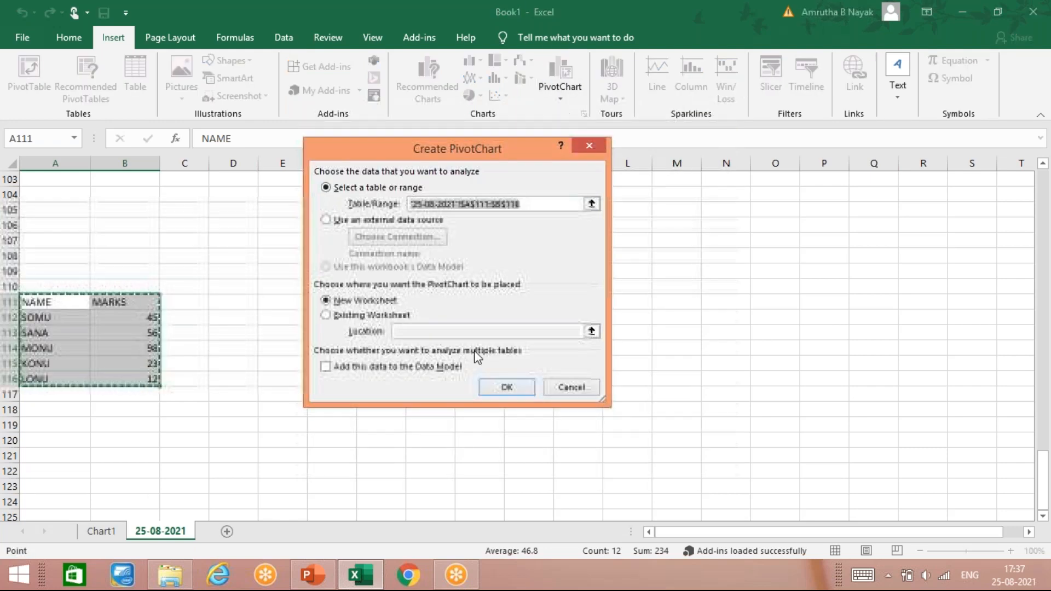
left_click(491, 389)
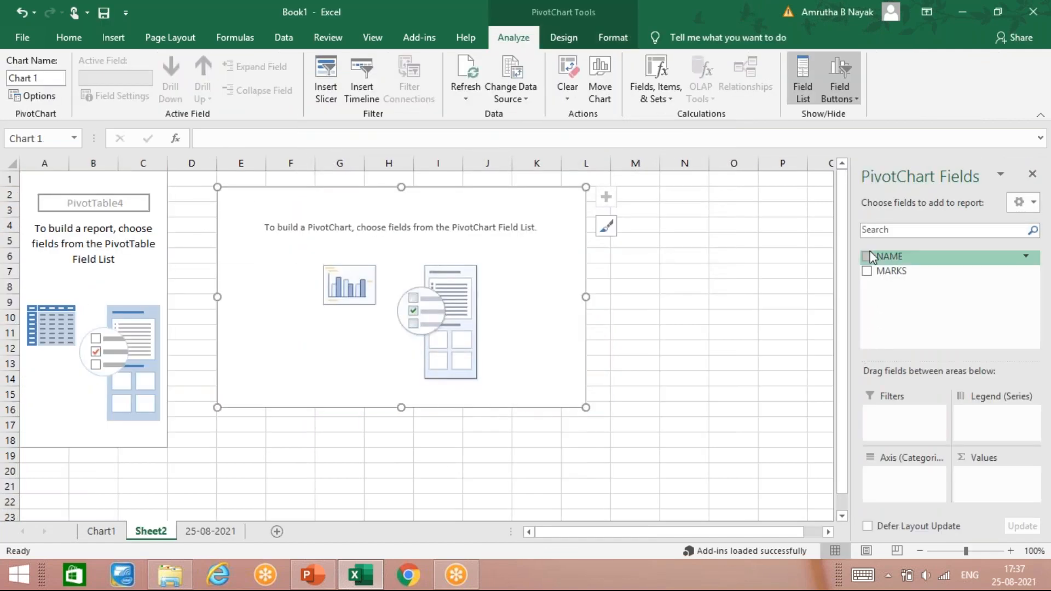
left_click(867, 257)
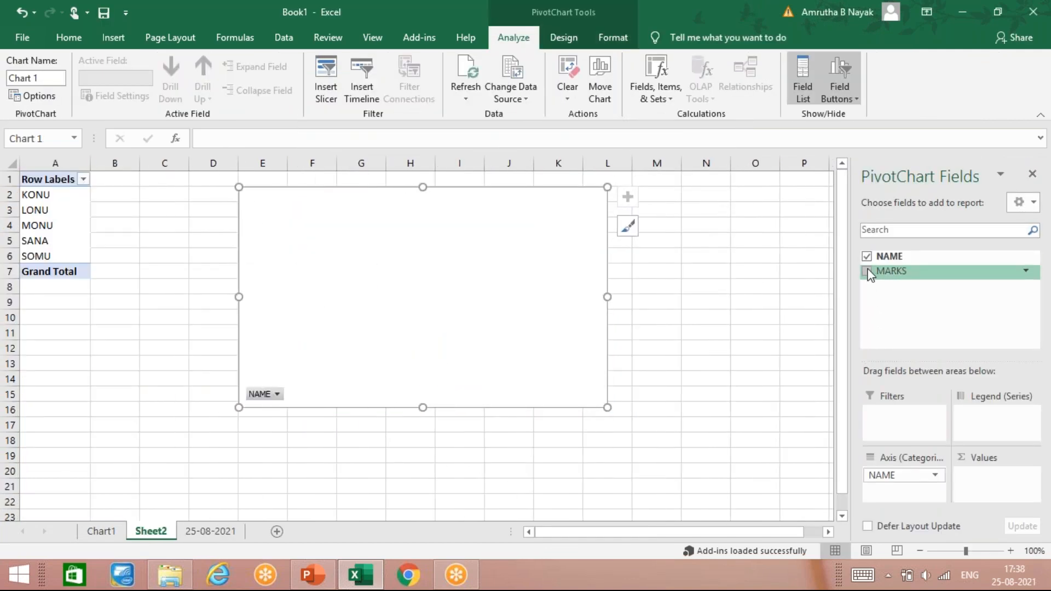
left_click(868, 272)
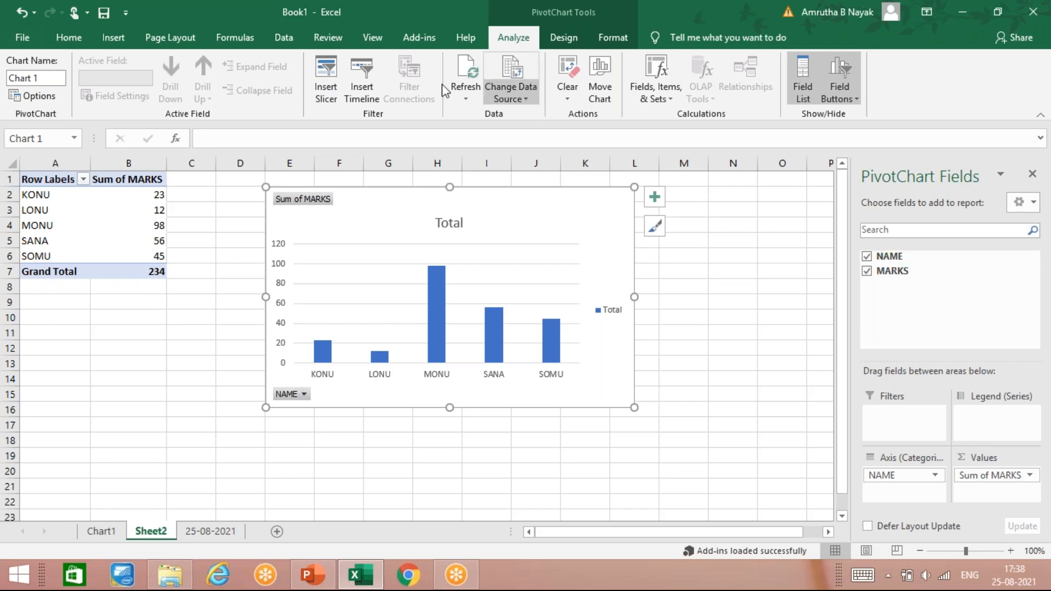
- View the sort and filter options of the PivotChart's NAME field and leave them unapplied
left_click(104, 41)
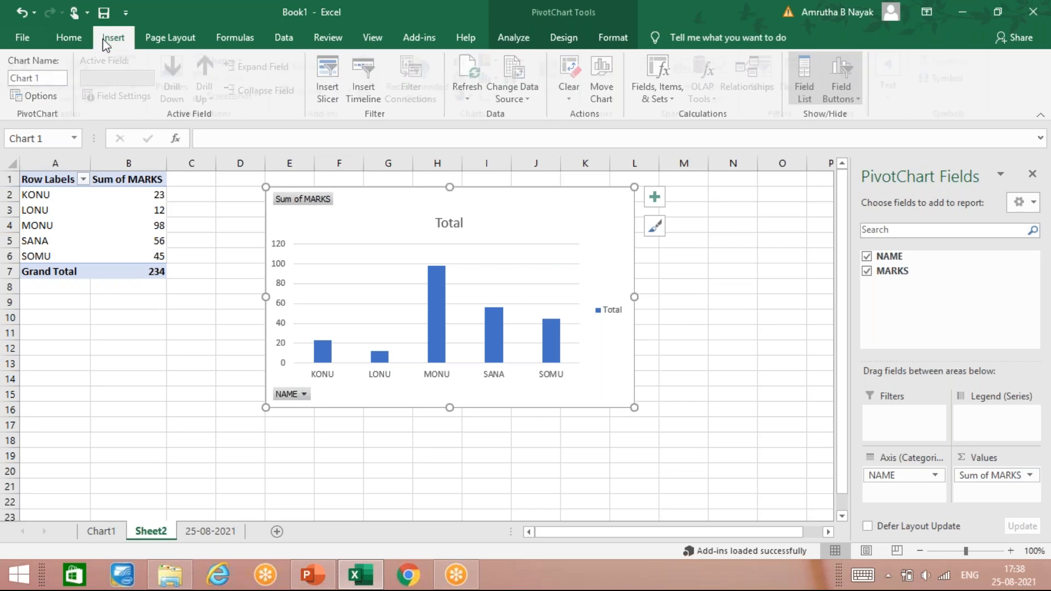
left_click(129, 377)
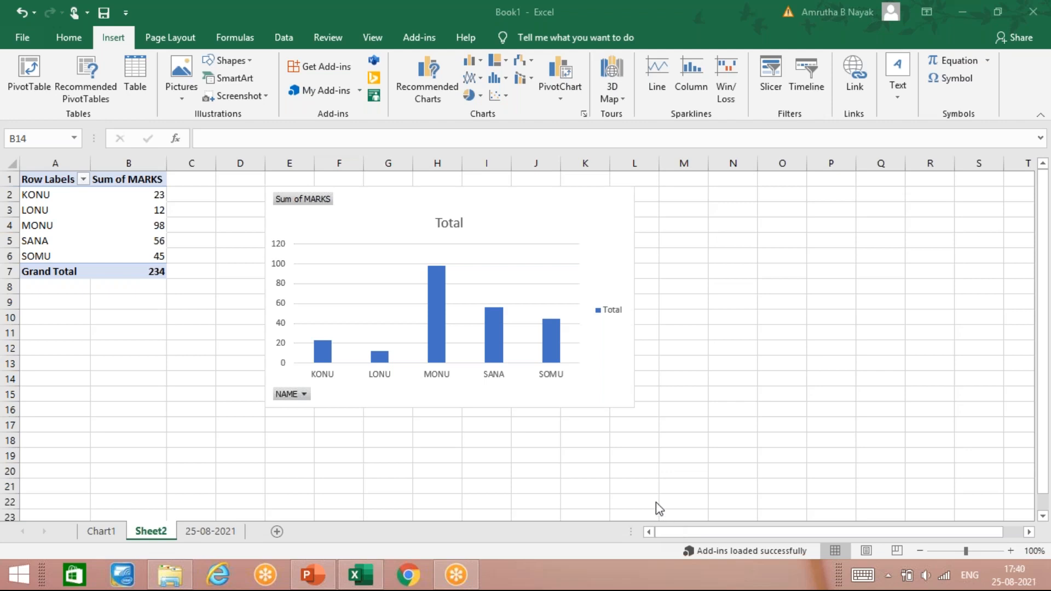
left_click(499, 414)
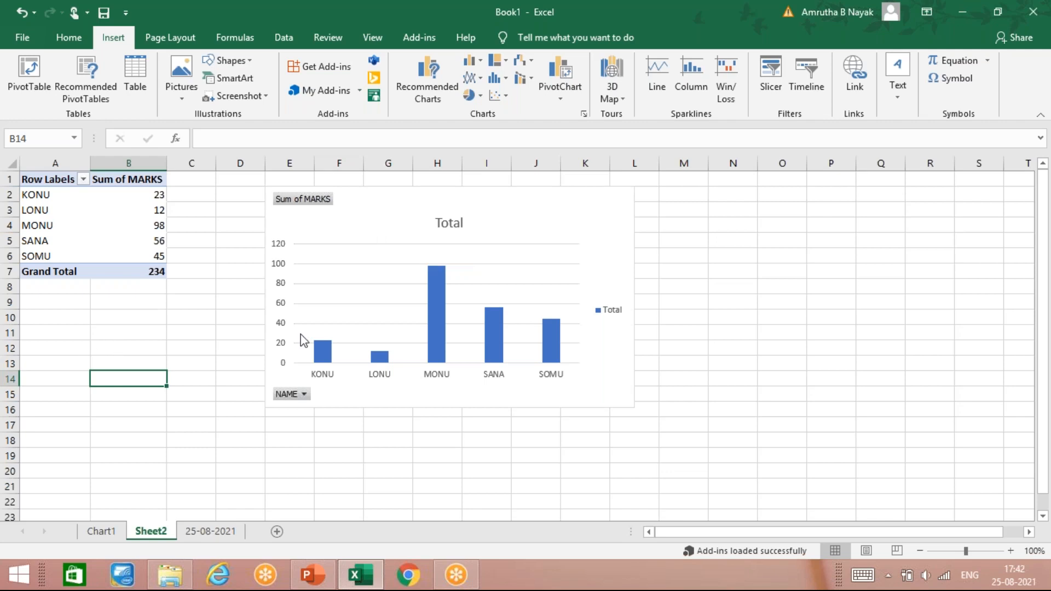
left_click(303, 395)
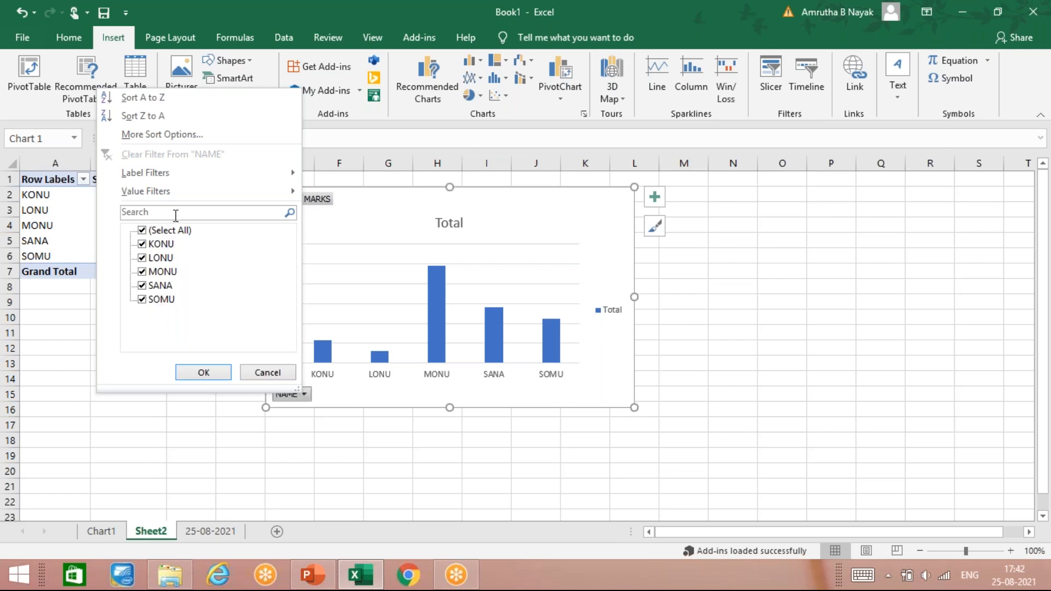
left_click(257, 373)
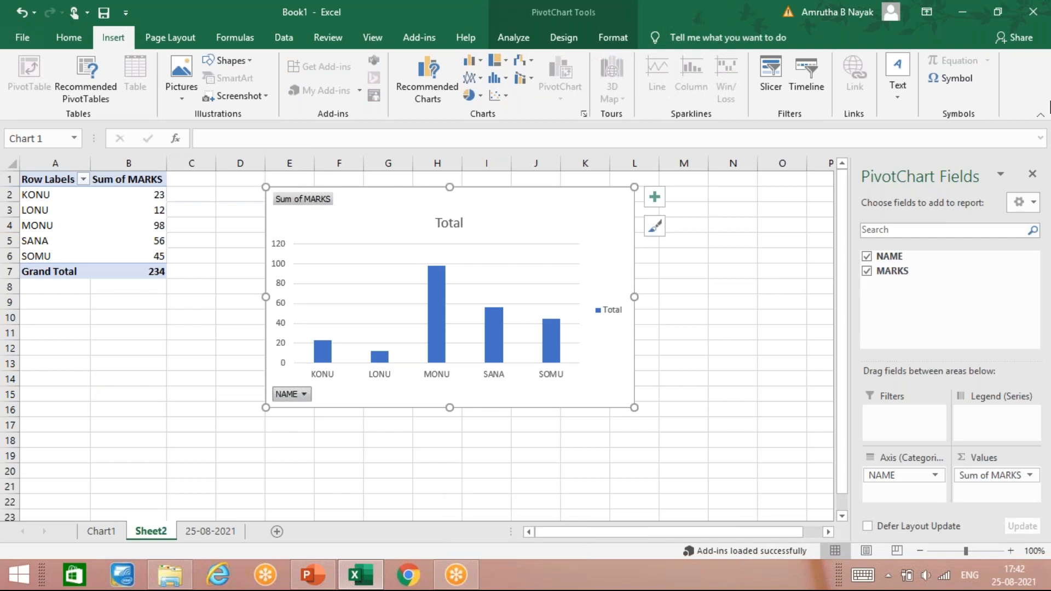
- Close the PivotChart field list and view the chart's analysis and design options
left_click(1033, 173)
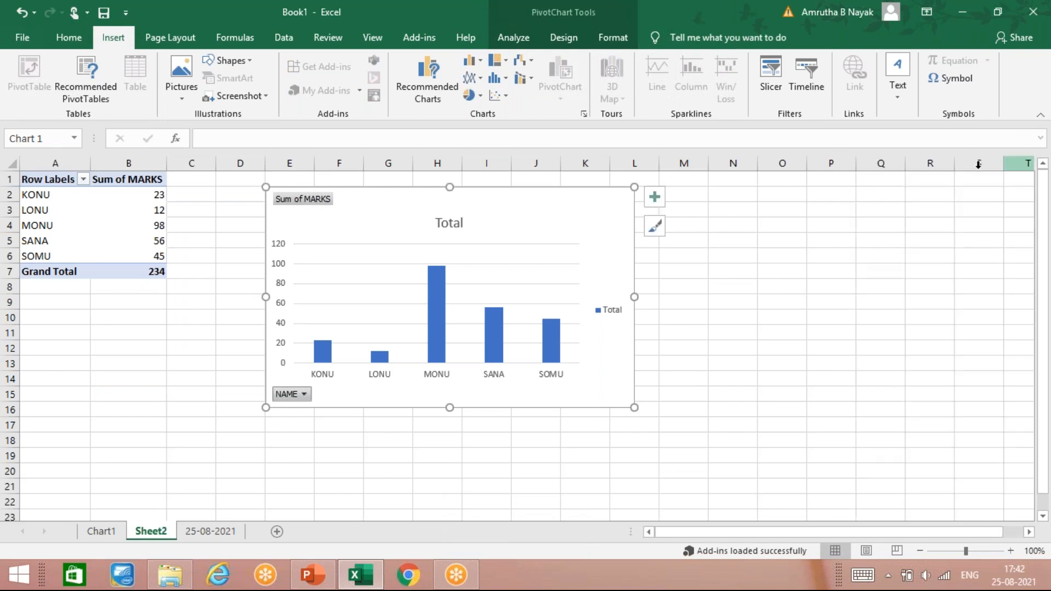
left_click(309, 249)
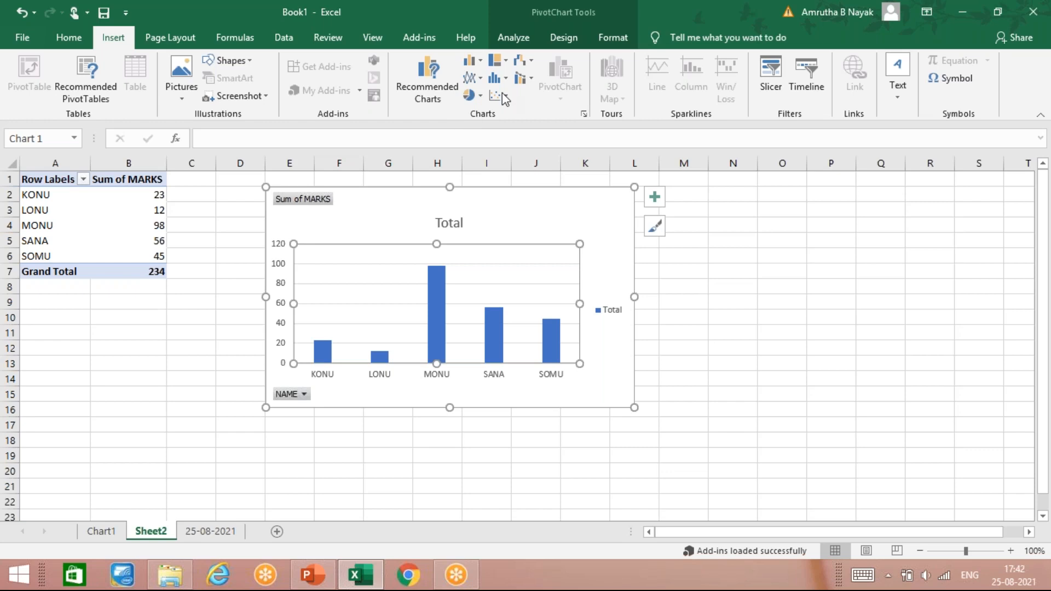
left_click(531, 36)
left_click(563, 37)
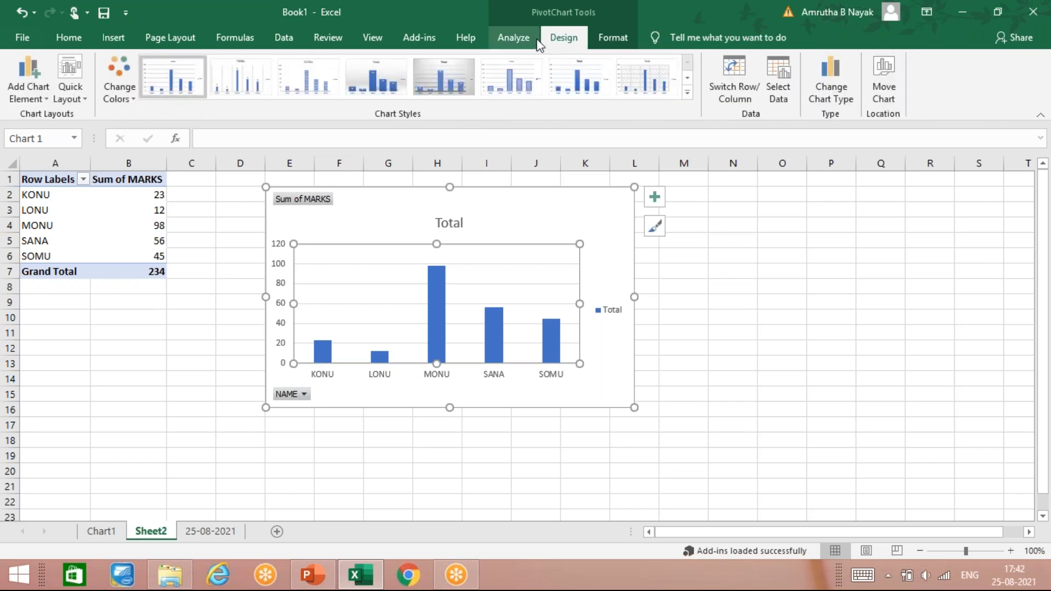
left_click(685, 211)
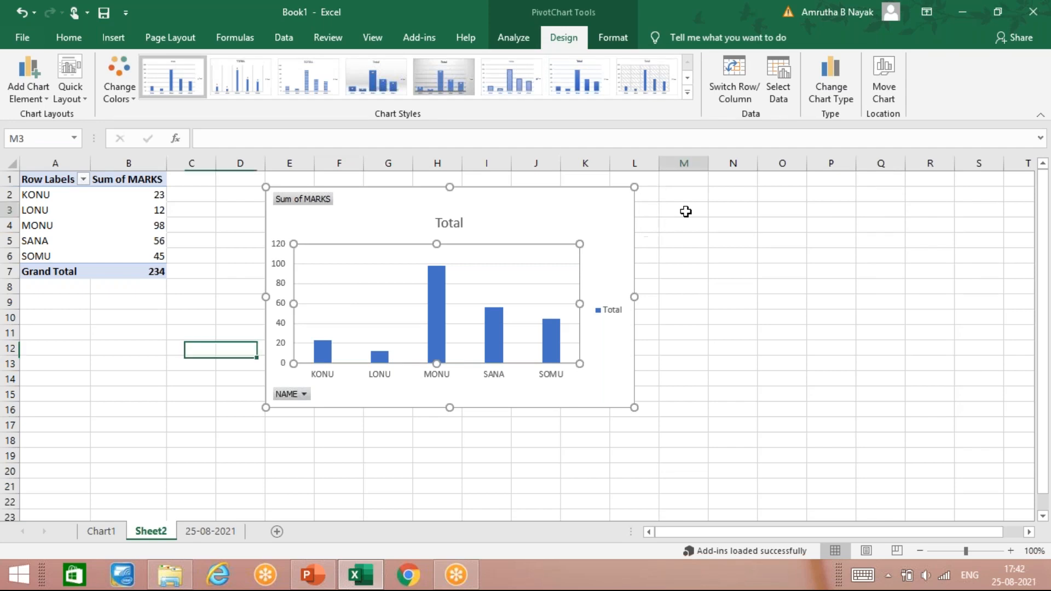
left_click(602, 225)
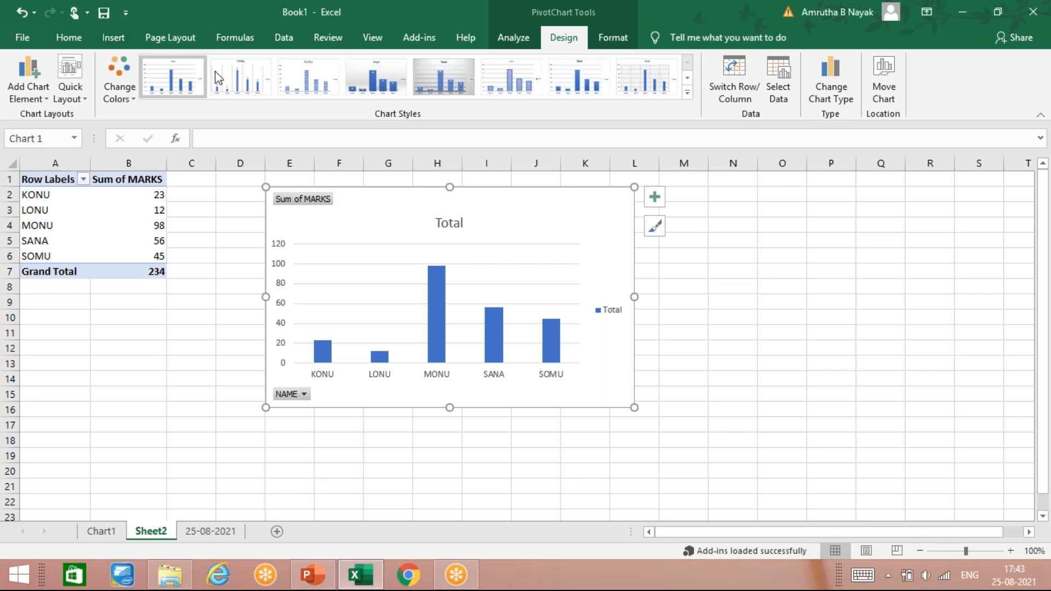
left_click(113, 32)
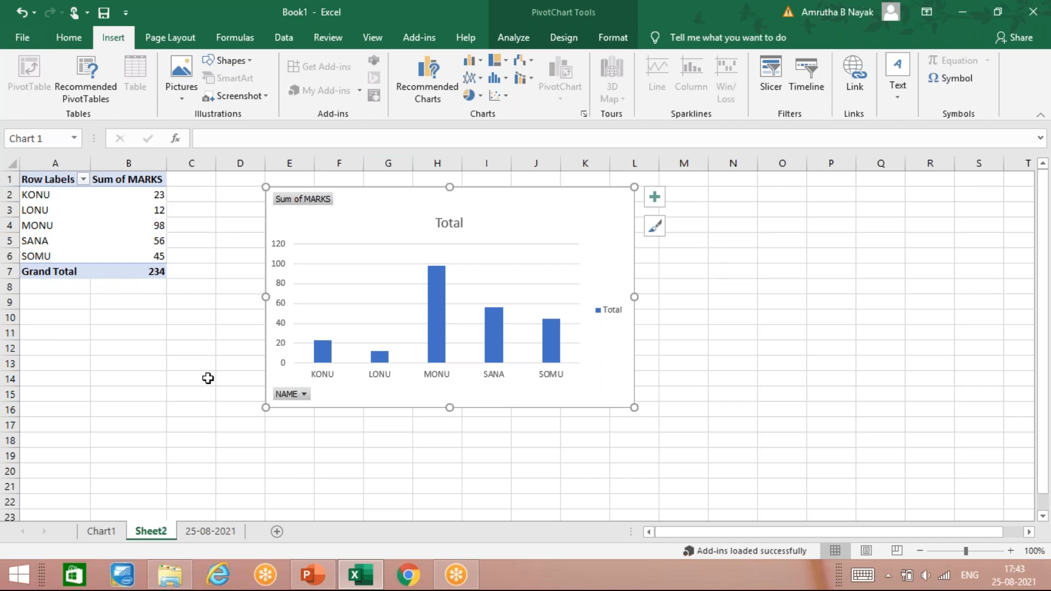
left_click(208, 378)
left_click(208, 424)
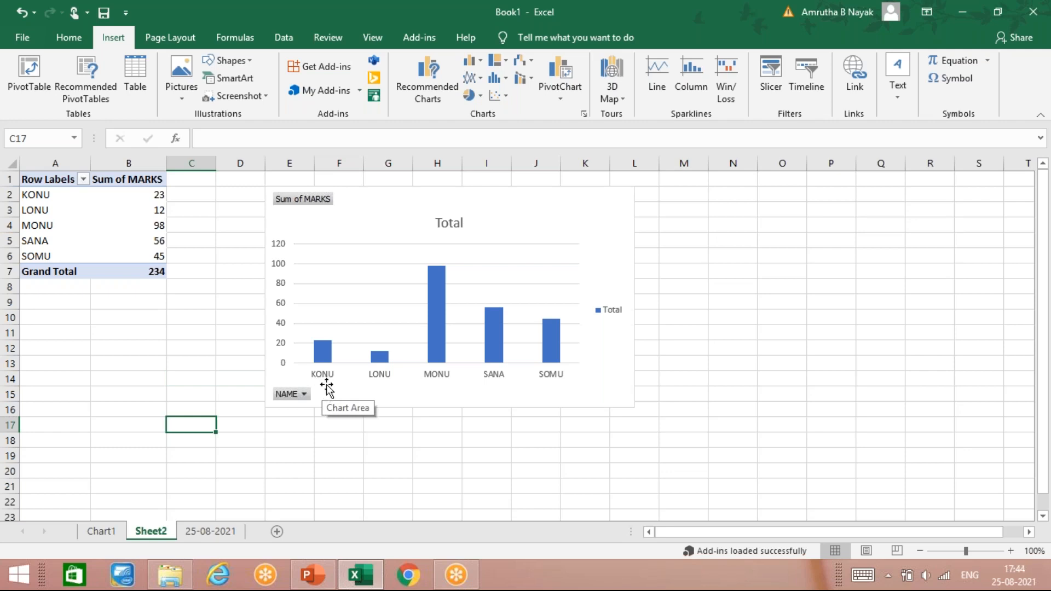
left_click(261, 444)
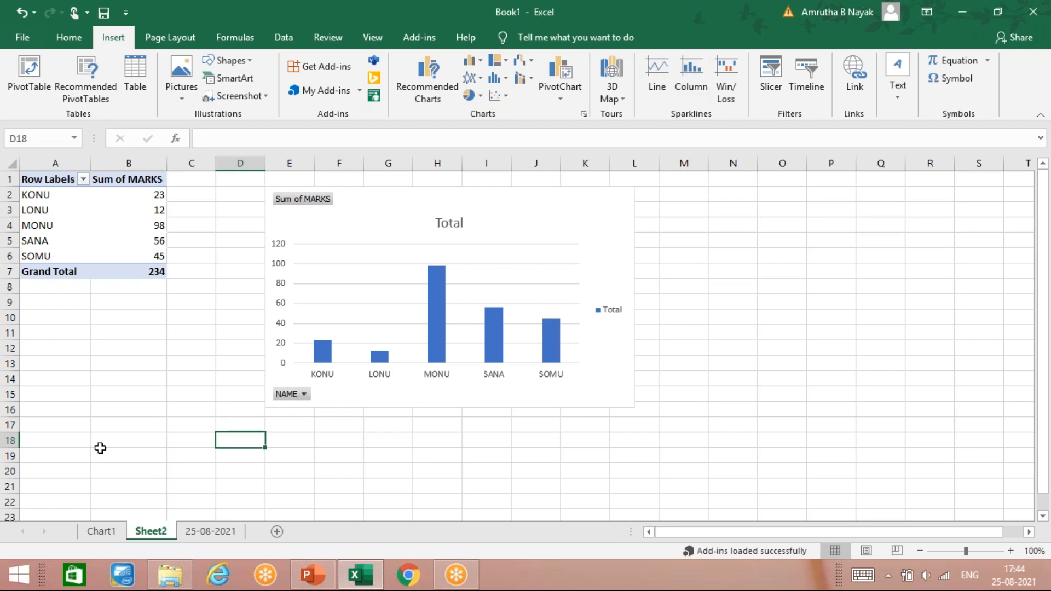
left_click(182, 327)
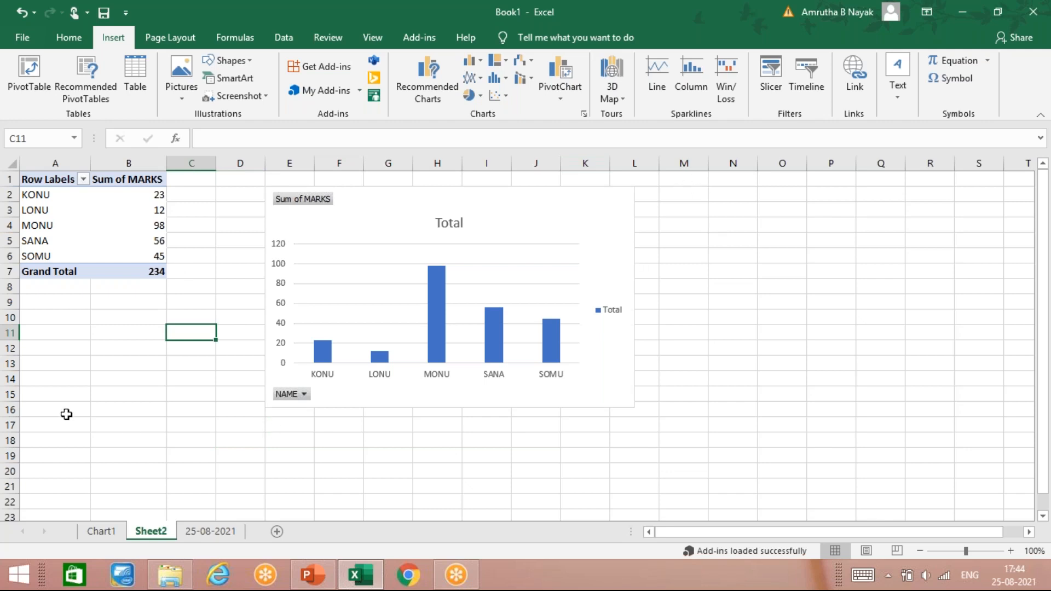
- Shrink the PivotChart on Sheet2 to span about columns E to J and rows 6 to 16
left_click(534, 264)
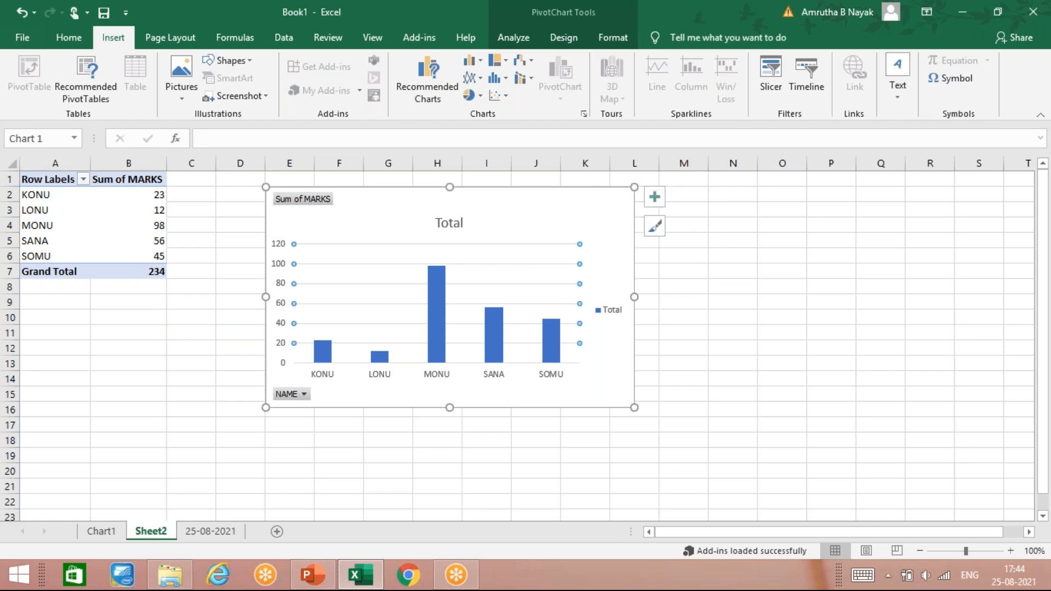
left_click_drag(634, 186, 560, 248)
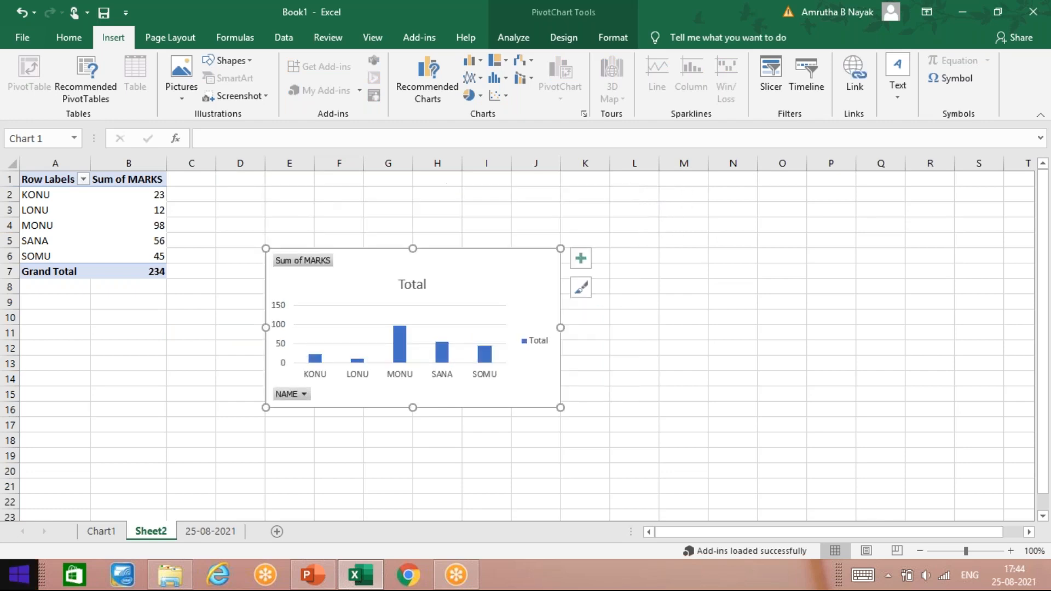
left_click(125, 424)
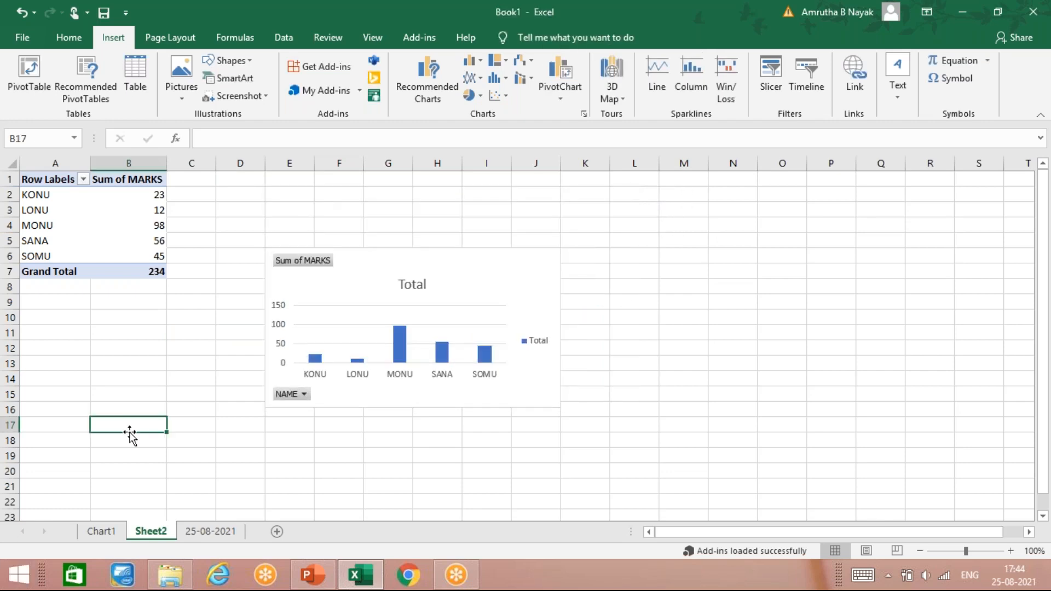
- View the source name and marks table on the 25-08-2021 sheet
left_click(225, 530)
left_click(110, 377)
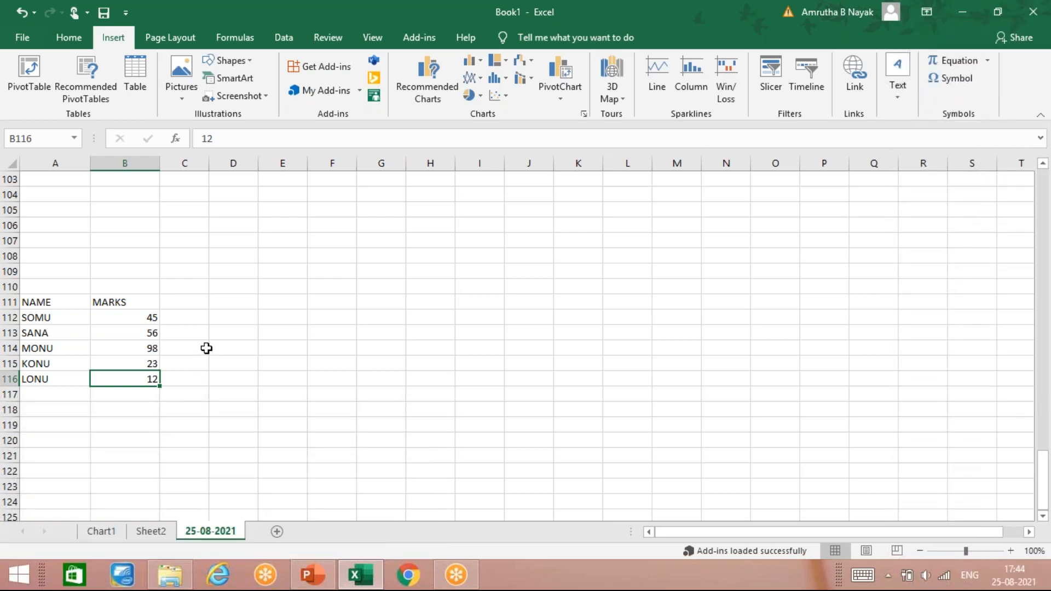
left_click(240, 318)
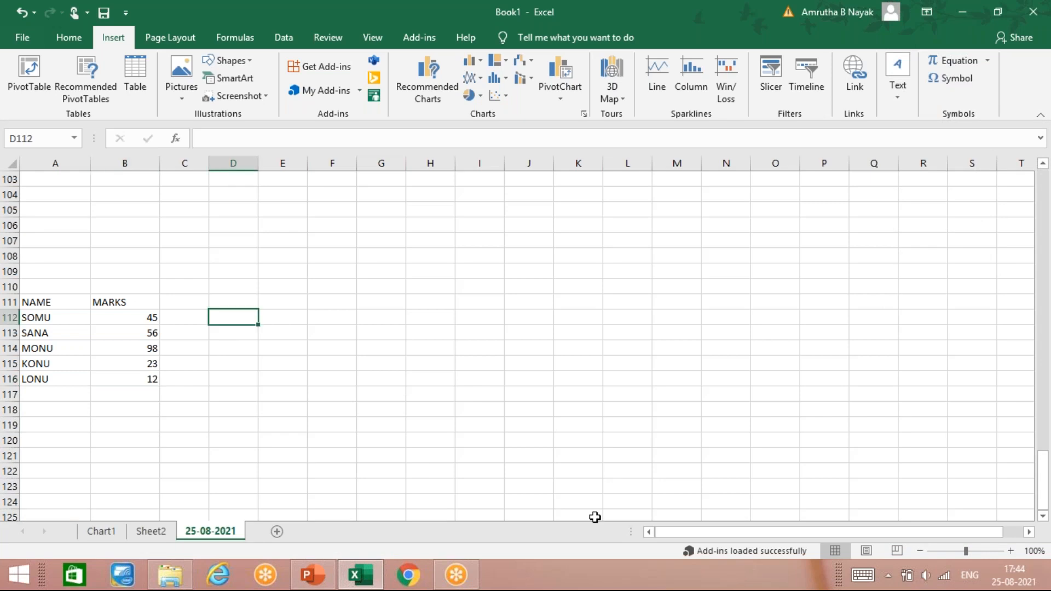
- Move the PivotChart on Sheet2 to about columns F to L and rows 4 to 14
left_click(137, 532)
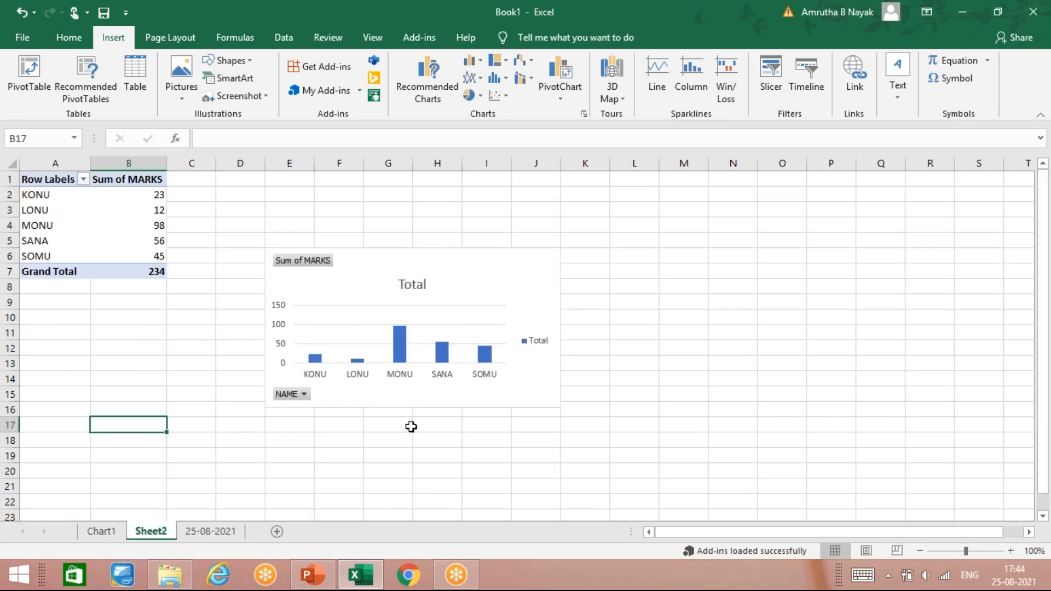
left_click_drag(379, 274, 463, 244)
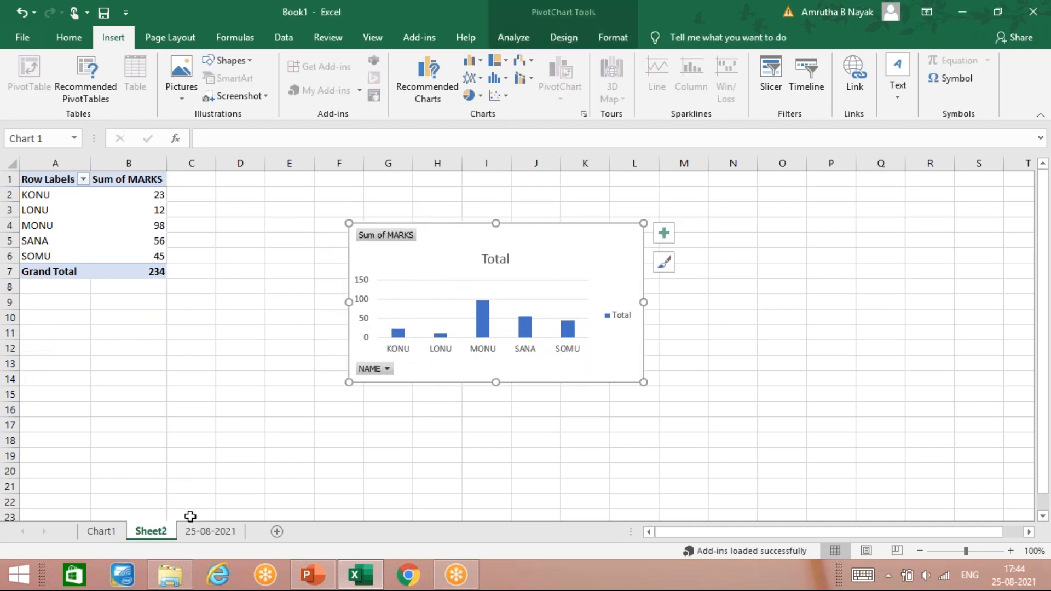
- Review the source marks in B112:B116 on the 25-08-2021 sheet
left_click(204, 532)
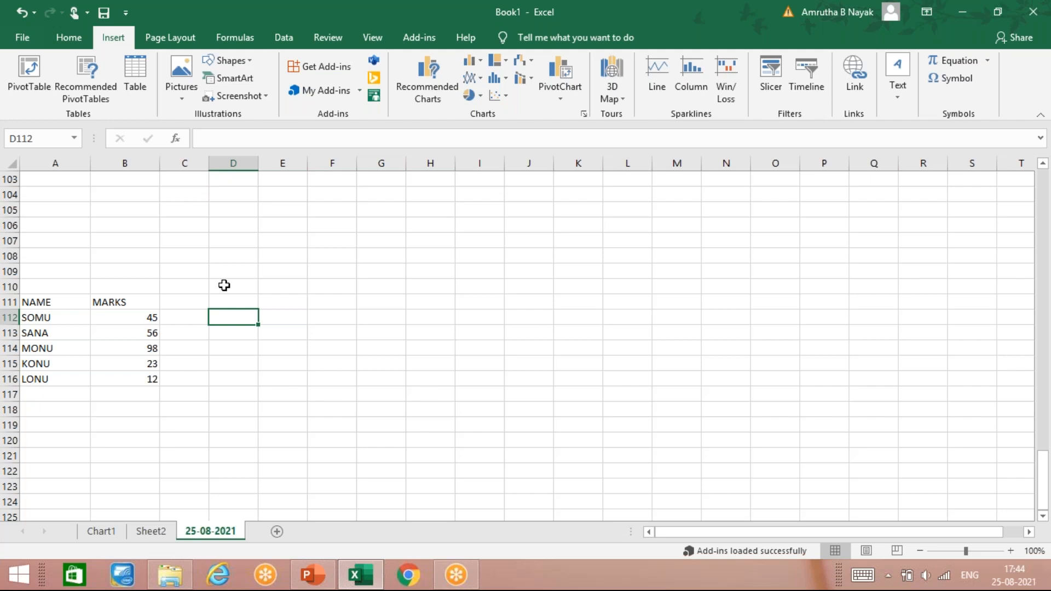
left_click_drag(153, 317, 148, 372)
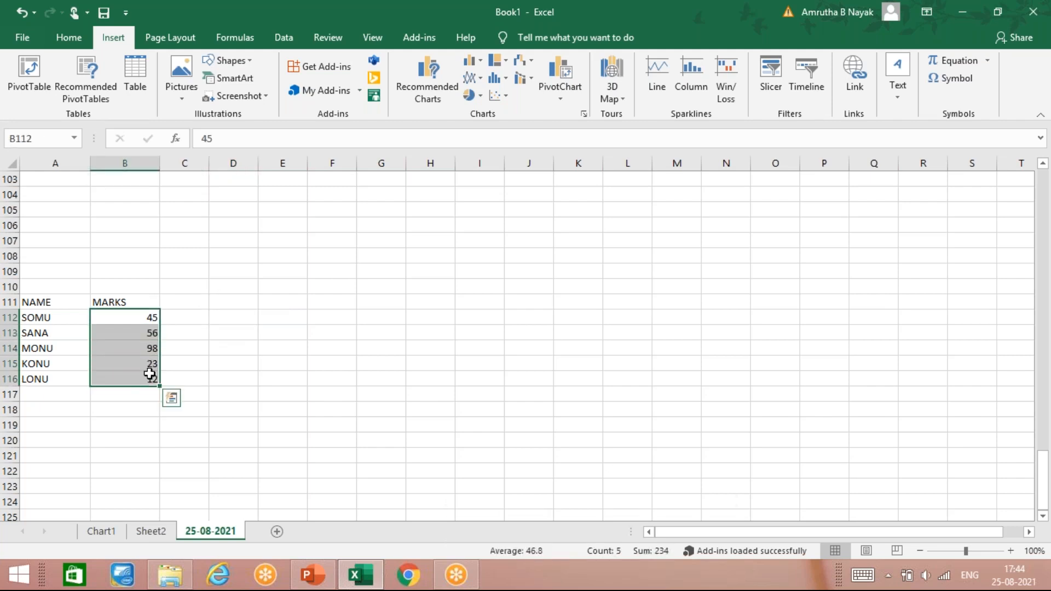
left_click(230, 323)
left_click(139, 327)
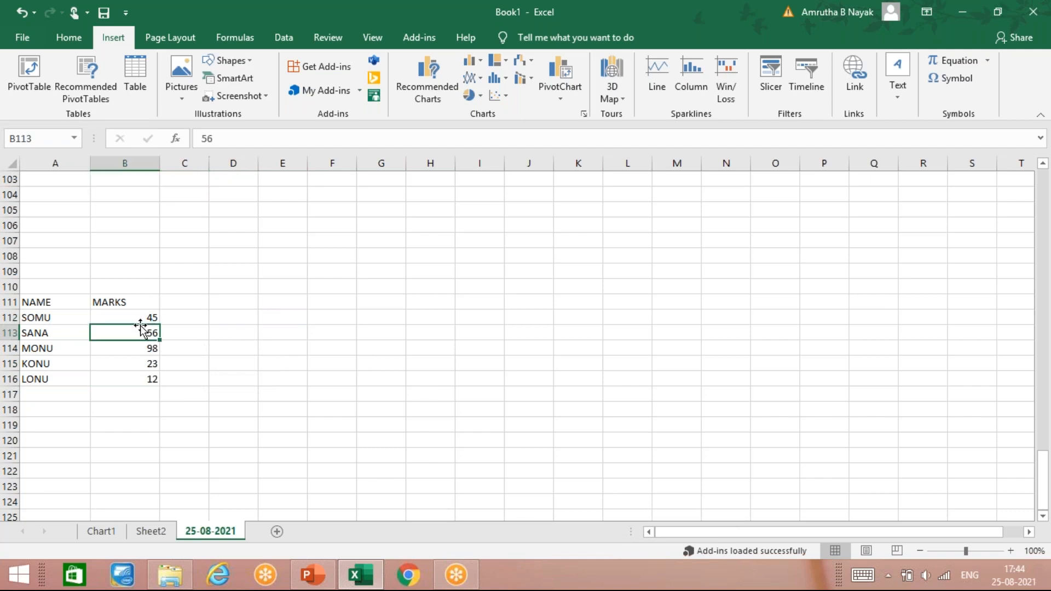
- Insert a column sparkline in D112 from the marks in B112:B116
left_click_drag(145, 313, 152, 383)
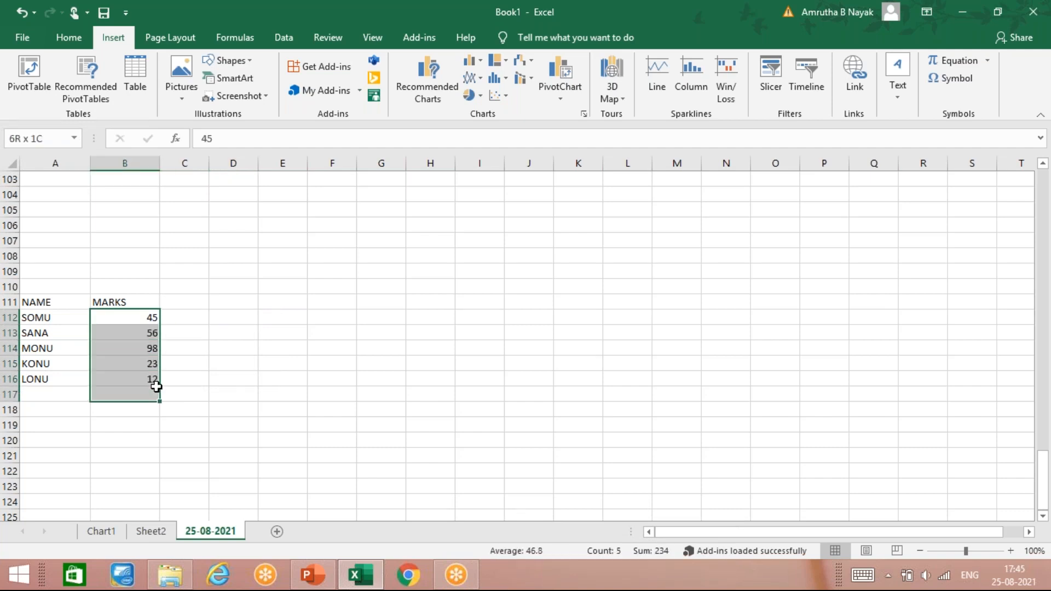
left_click(141, 318)
left_click(146, 376, "shift")
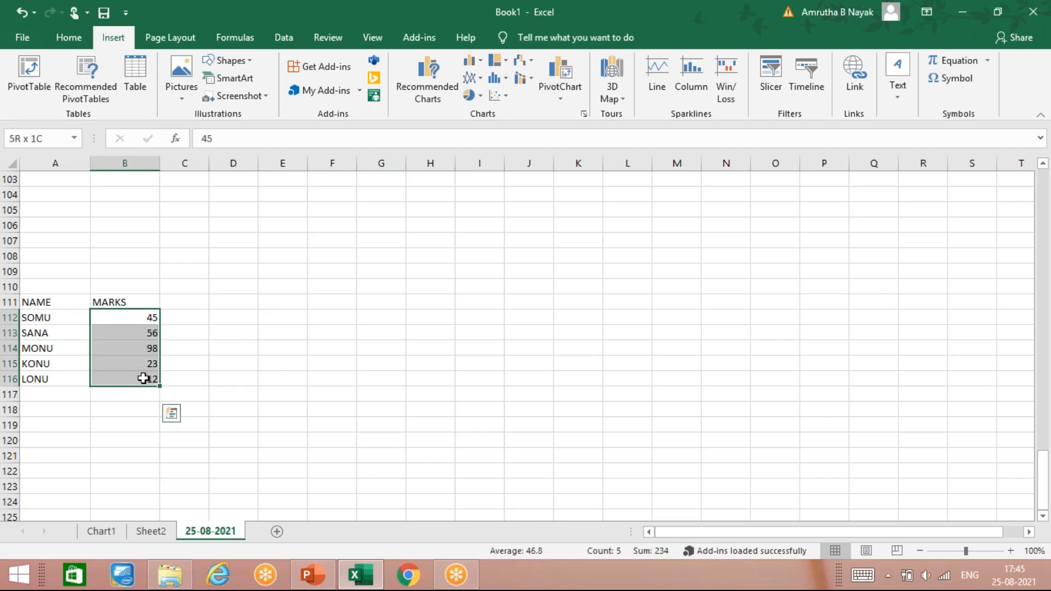
left_click(702, 98)
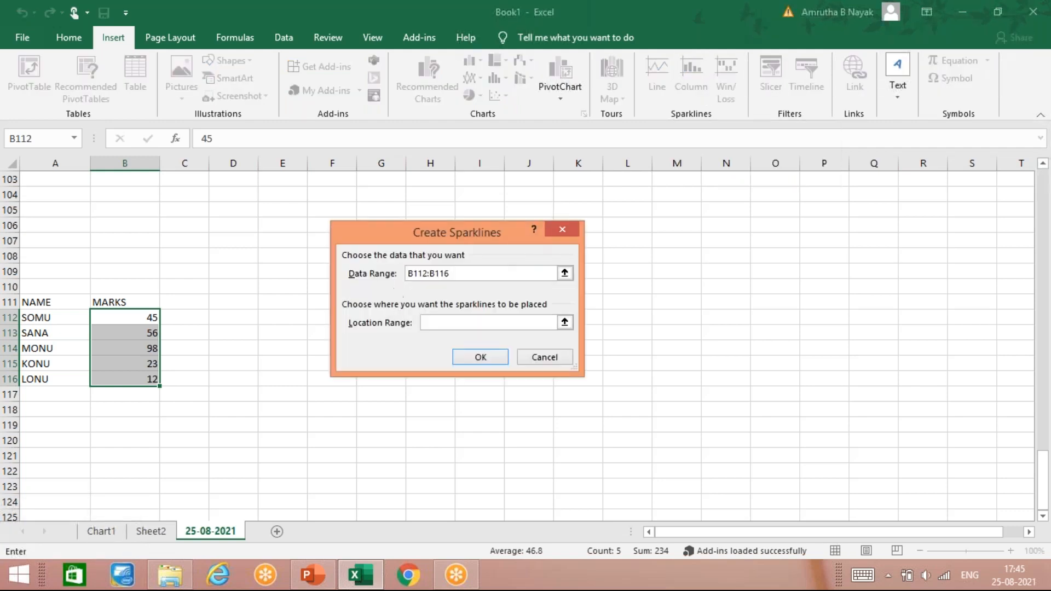
left_click(224, 324)
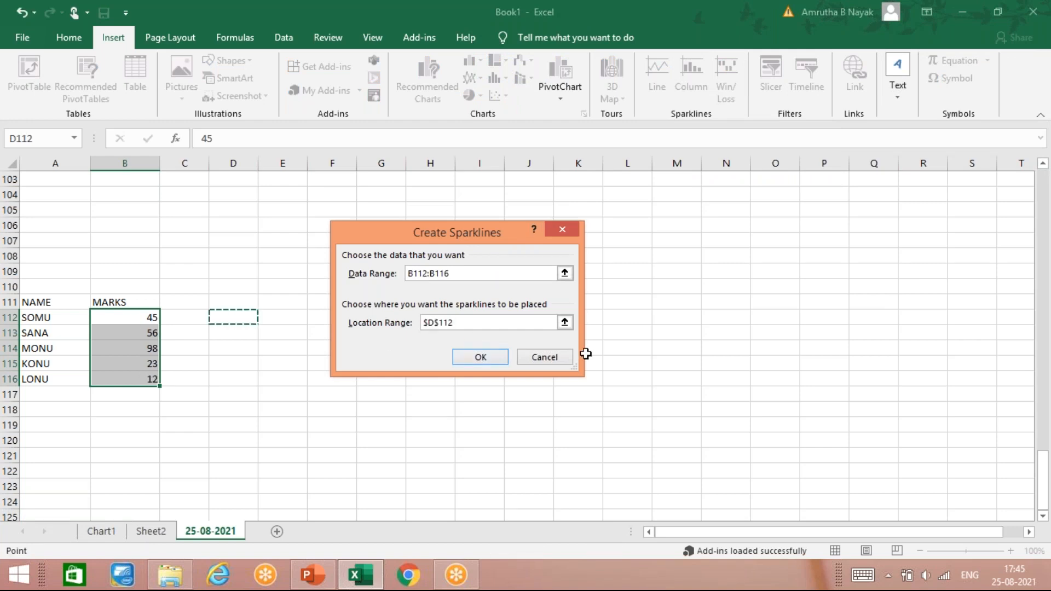
left_click(486, 358)
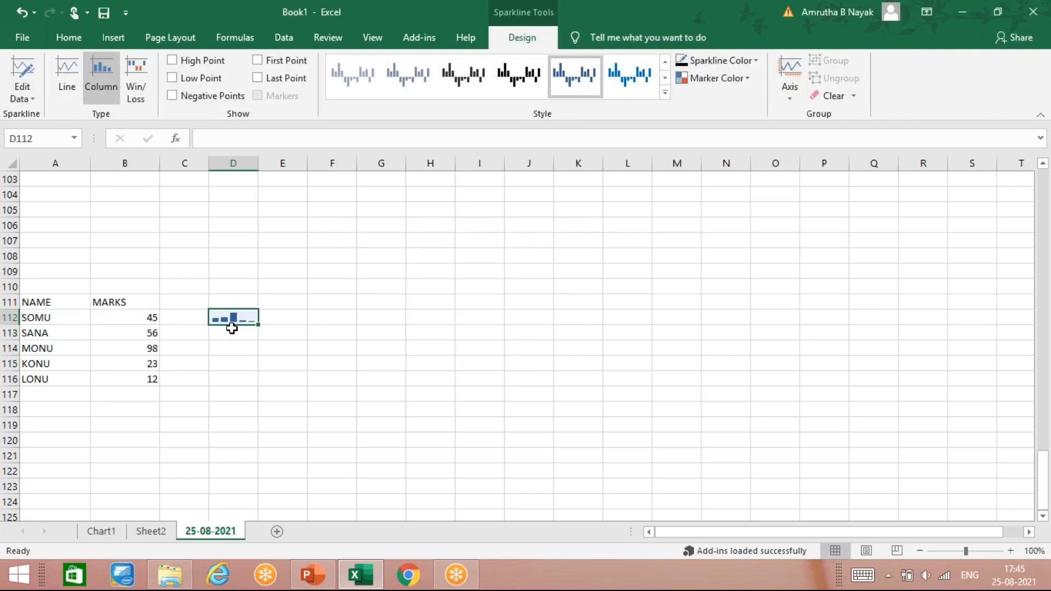
left_click(232, 329)
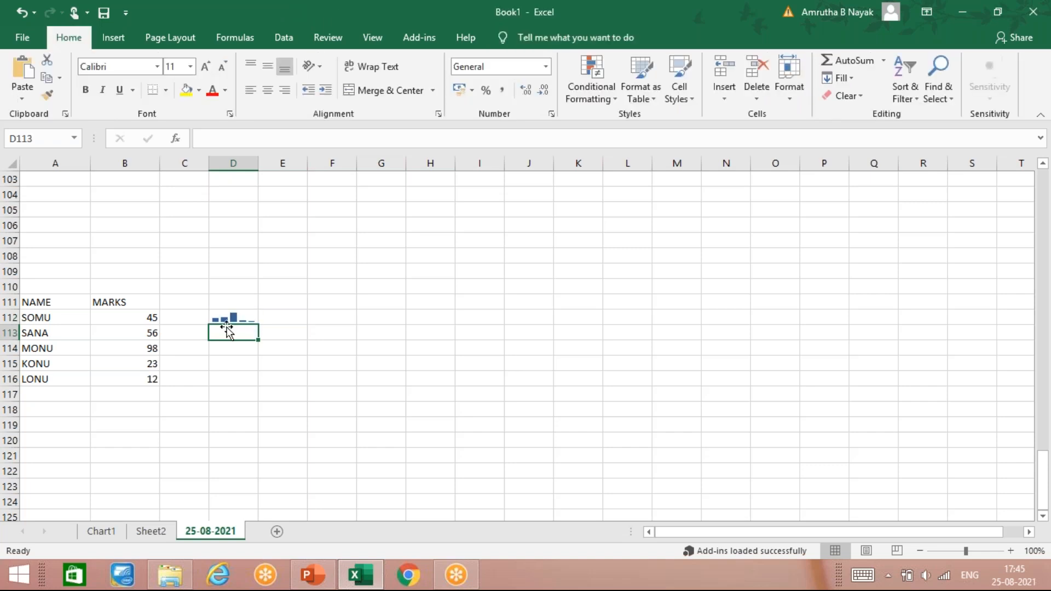
- Insert a second column sparkline in D114 from the marks in B112:B116
left_click_drag(152, 318, 156, 374)
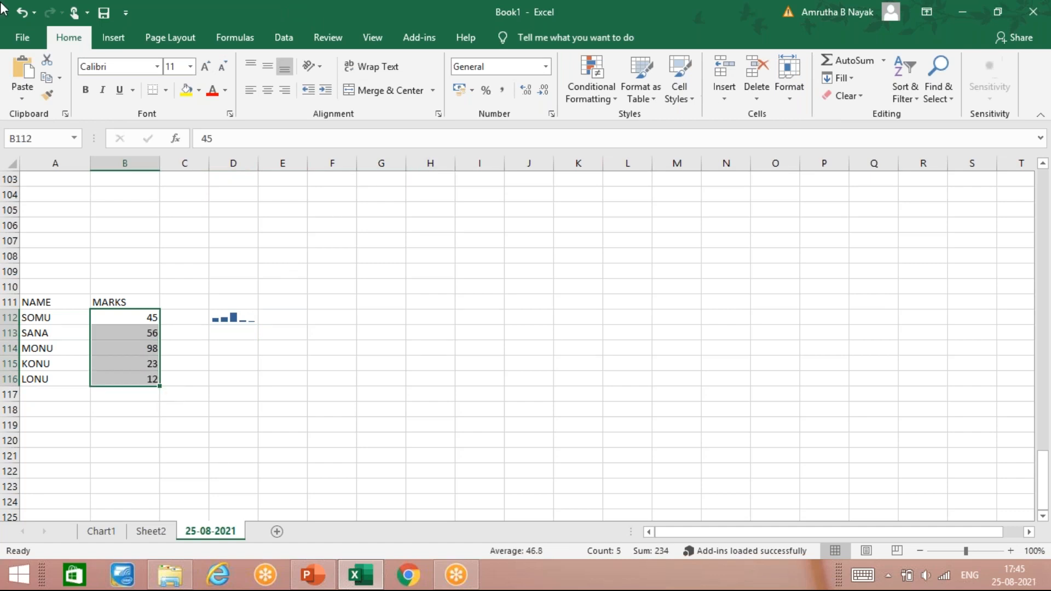
left_click(113, 38)
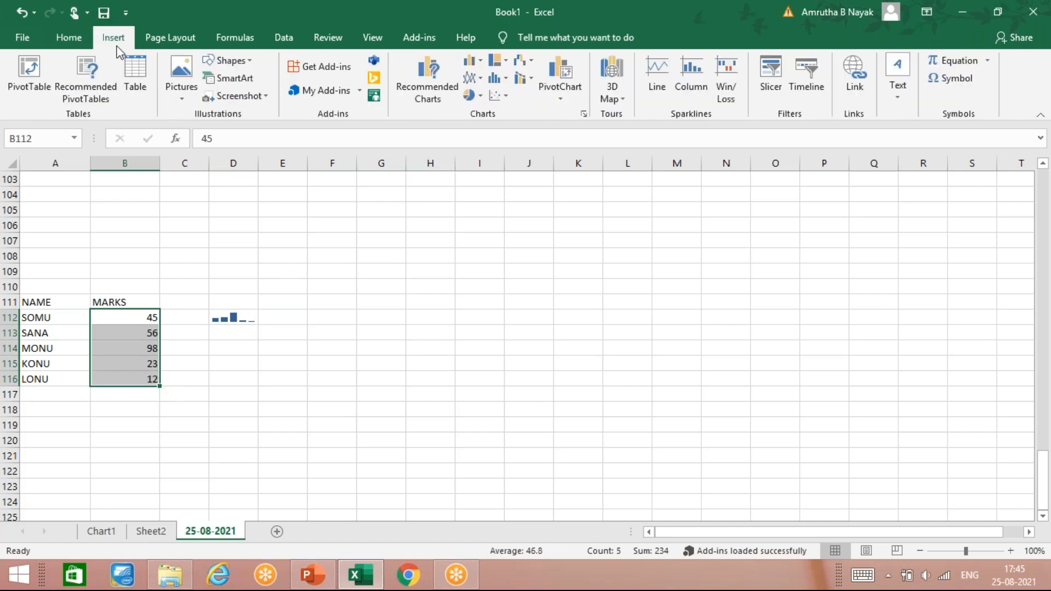
left_click(691, 87)
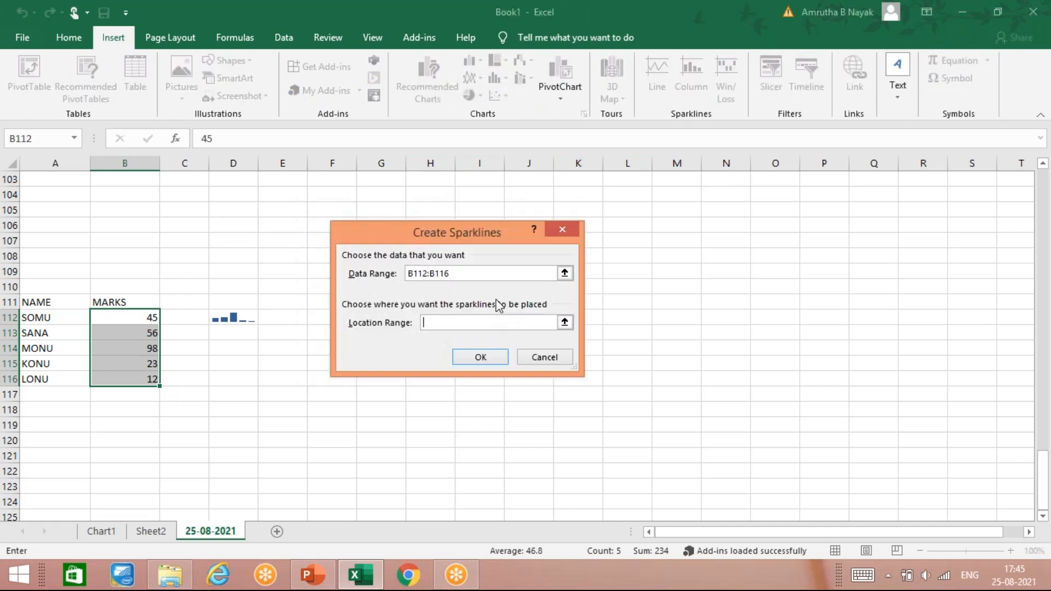
left_click(229, 344)
left_click(493, 361)
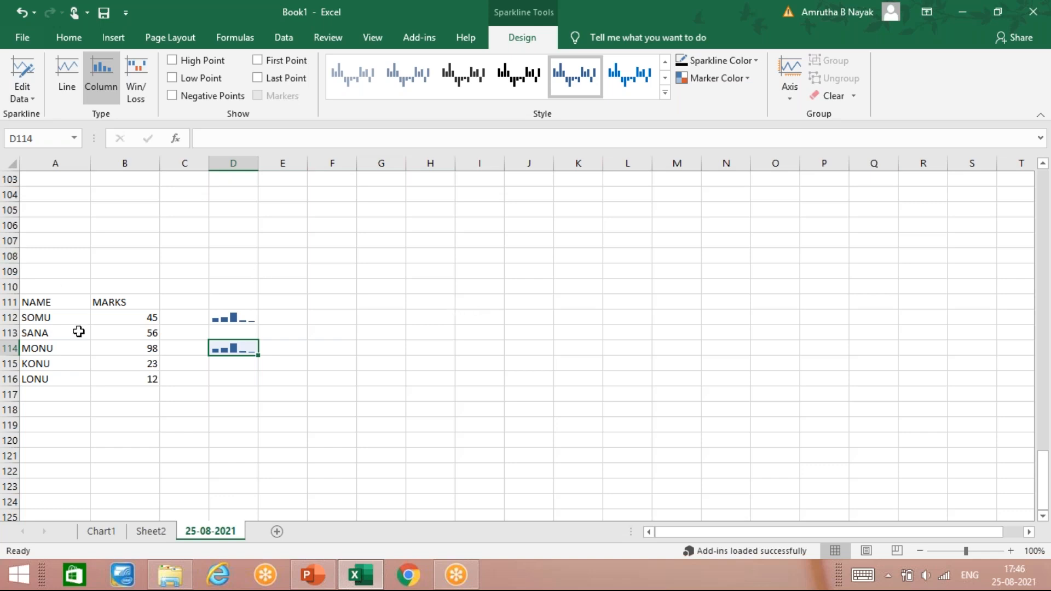
- Try to create a column sparkline in D117 from the names and marks in A112:B116
left_click_drag(139, 317, 139, 375)
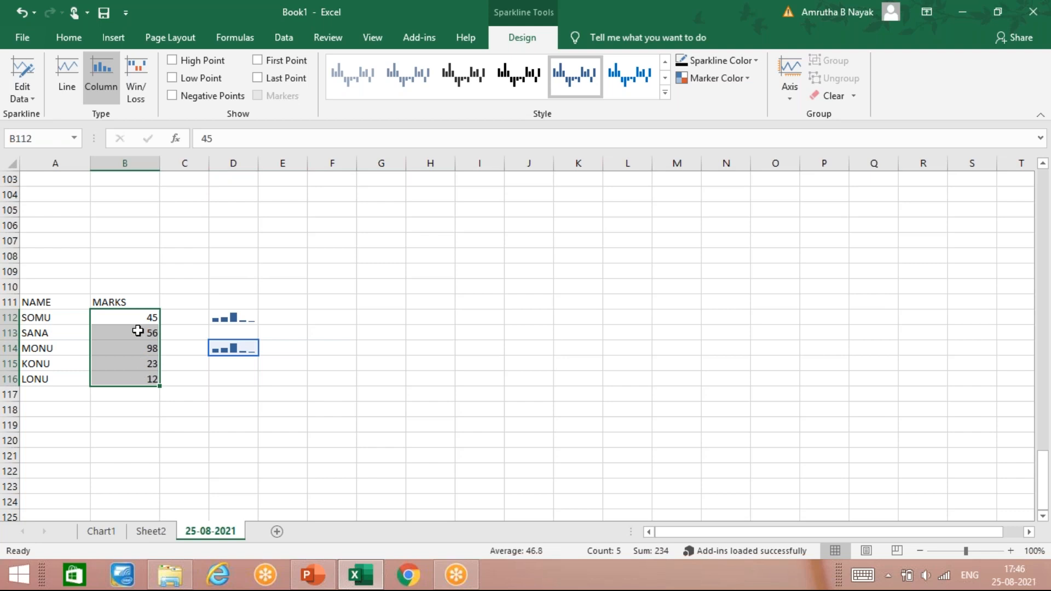
left_click_drag(66, 318, 111, 380)
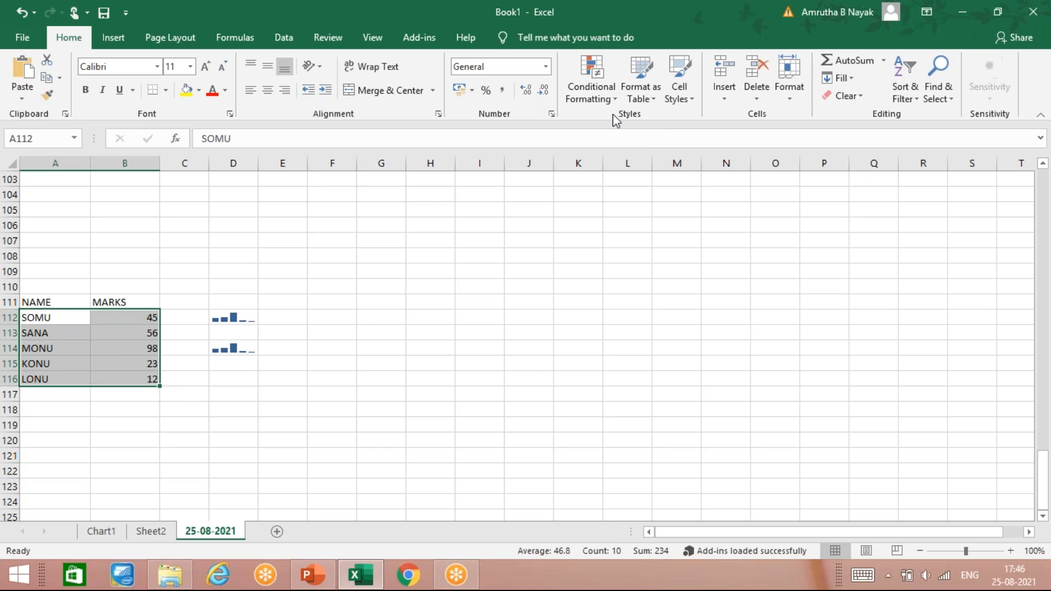
left_click(113, 37)
left_click(686, 86)
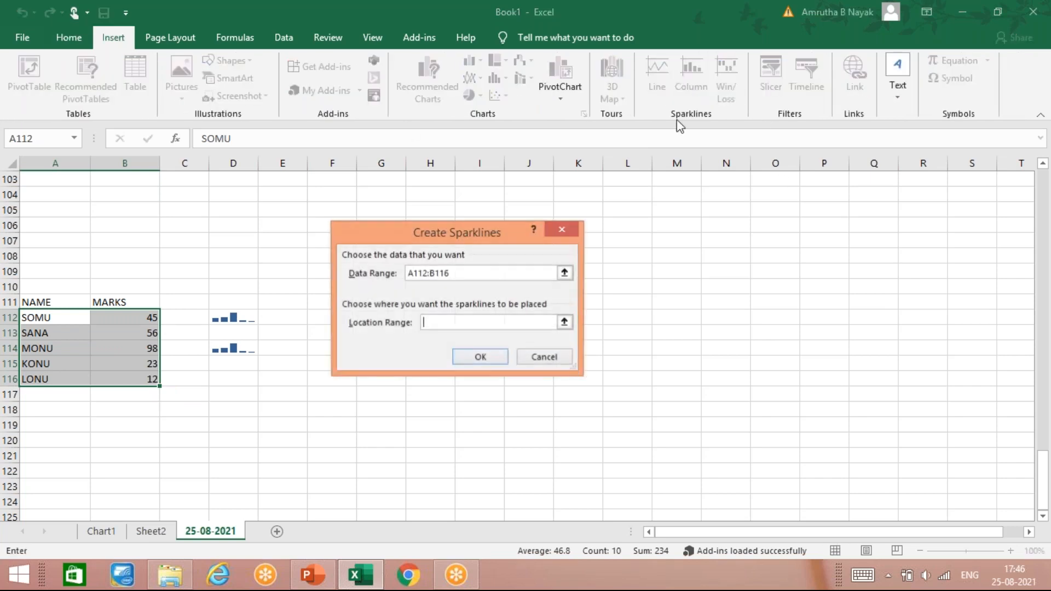
left_click(430, 323)
left_click(241, 389)
left_click(481, 357)
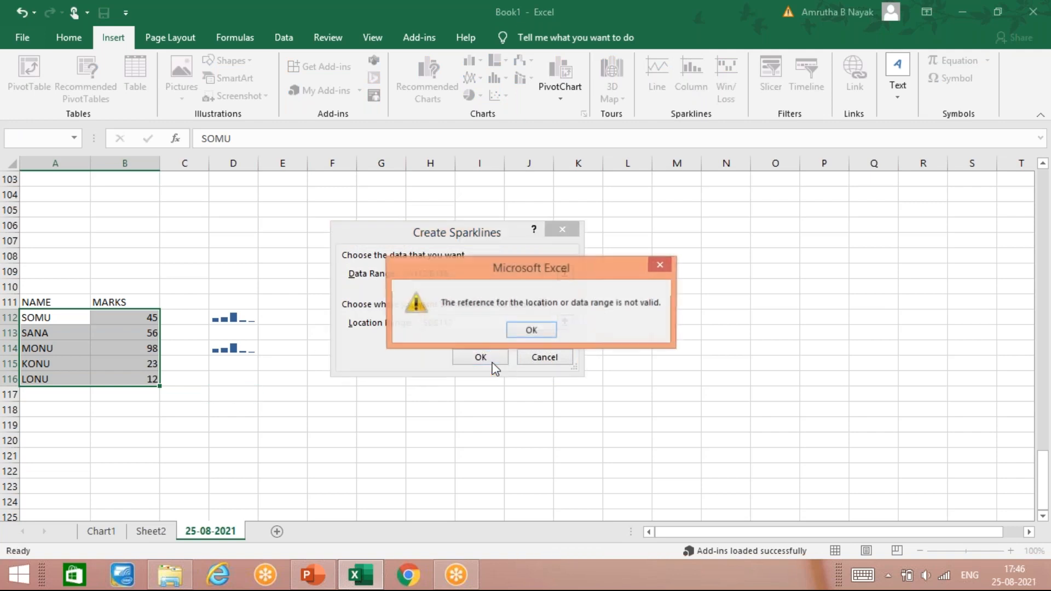
left_click_drag(587, 268, 398, 290)
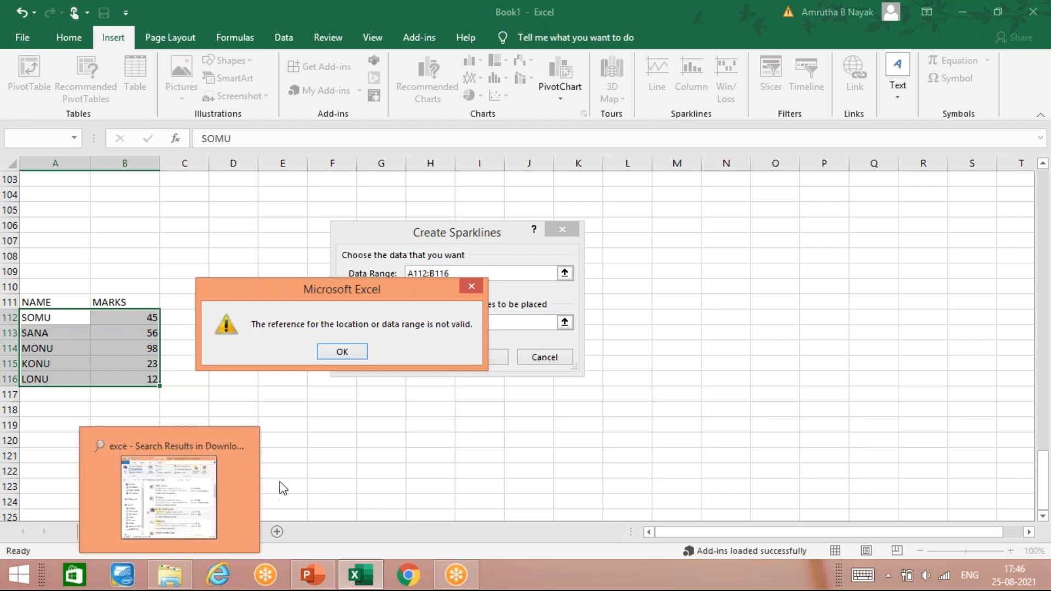
left_click(359, 353)
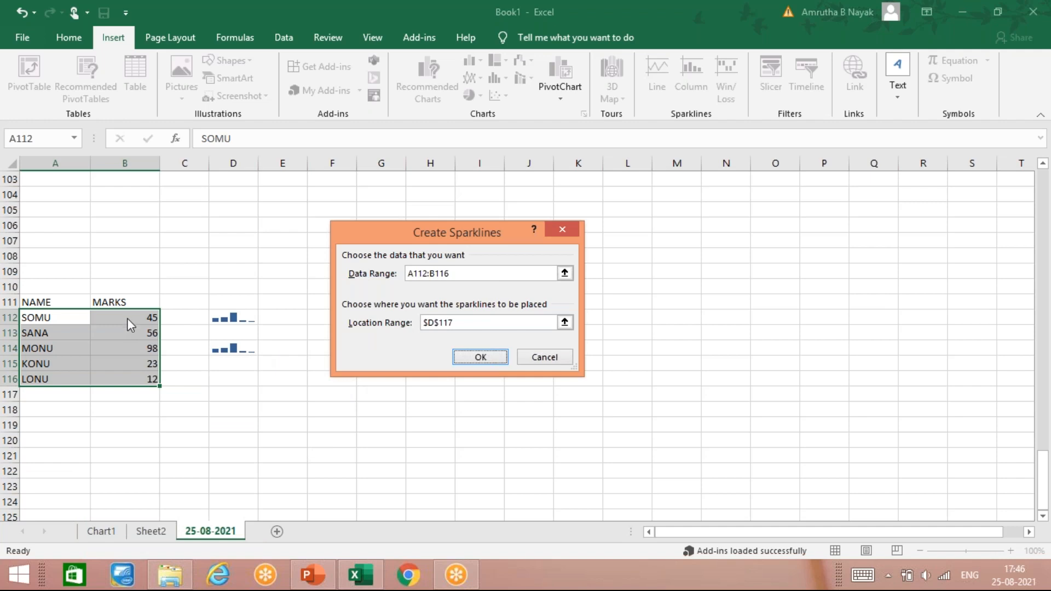
left_click(561, 363)
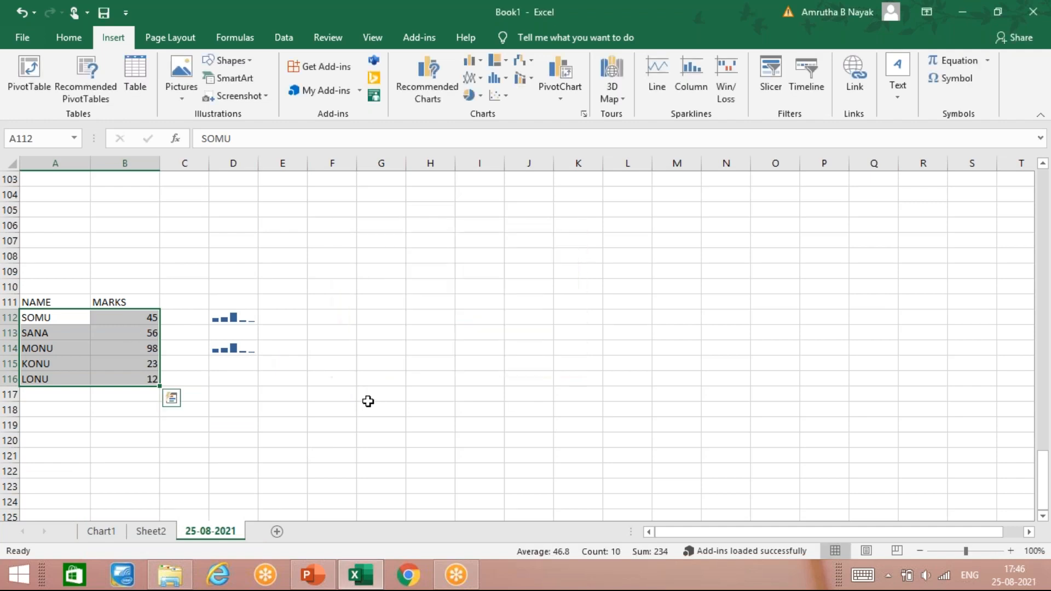
- Insert a third column sparkline in D116 using only the marks in B112:B116
left_click_drag(148, 318, 147, 378)
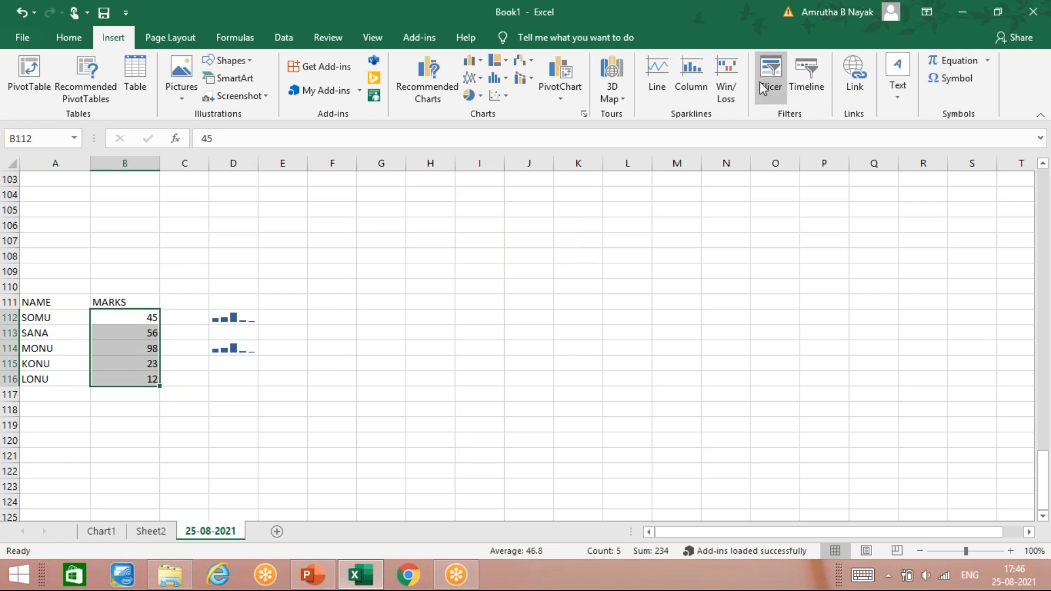
left_click(685, 91)
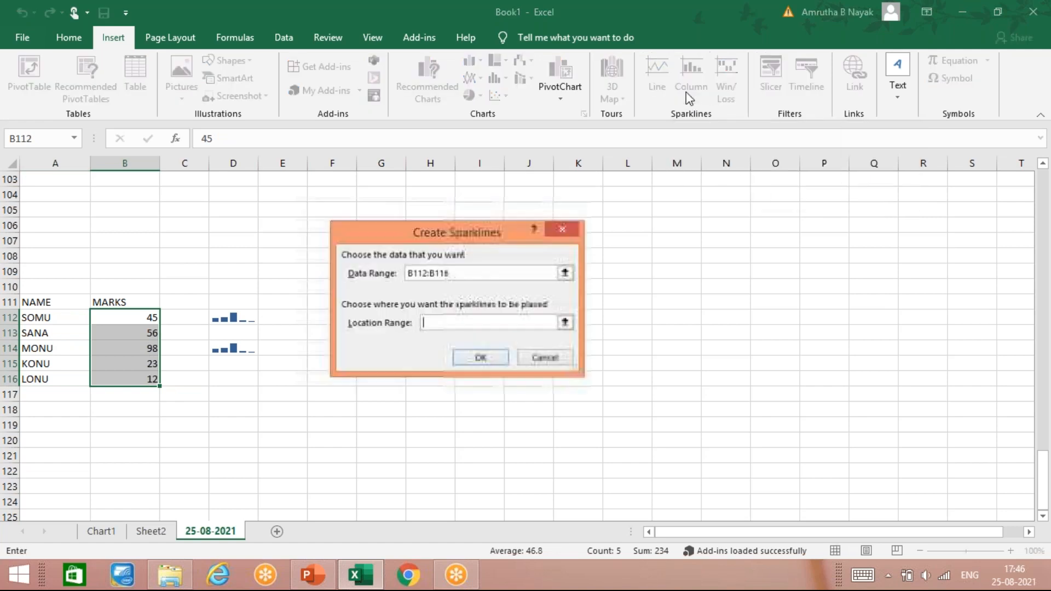
left_click(244, 380)
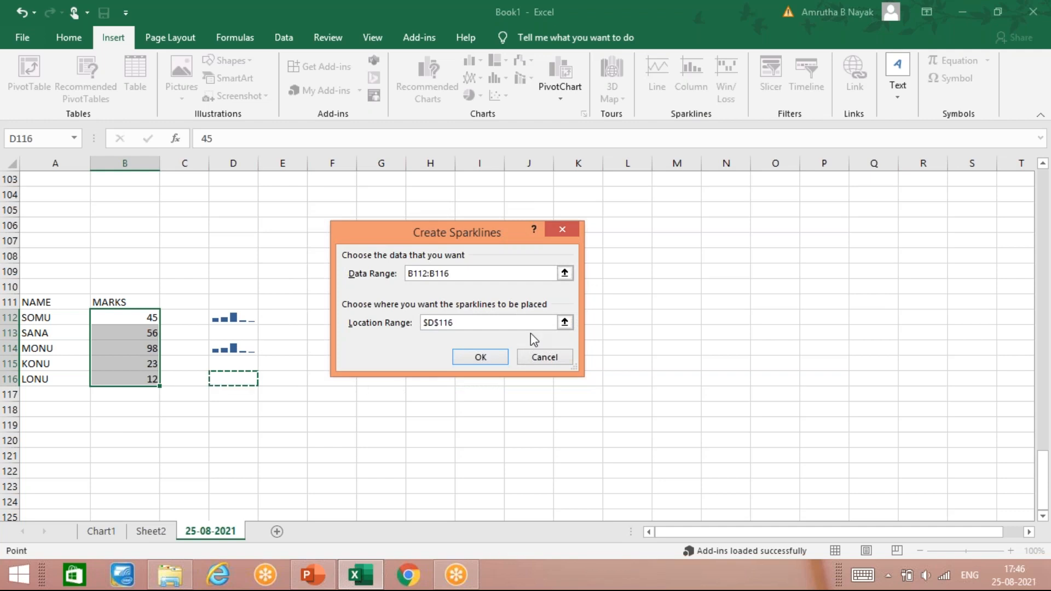
left_click(500, 358)
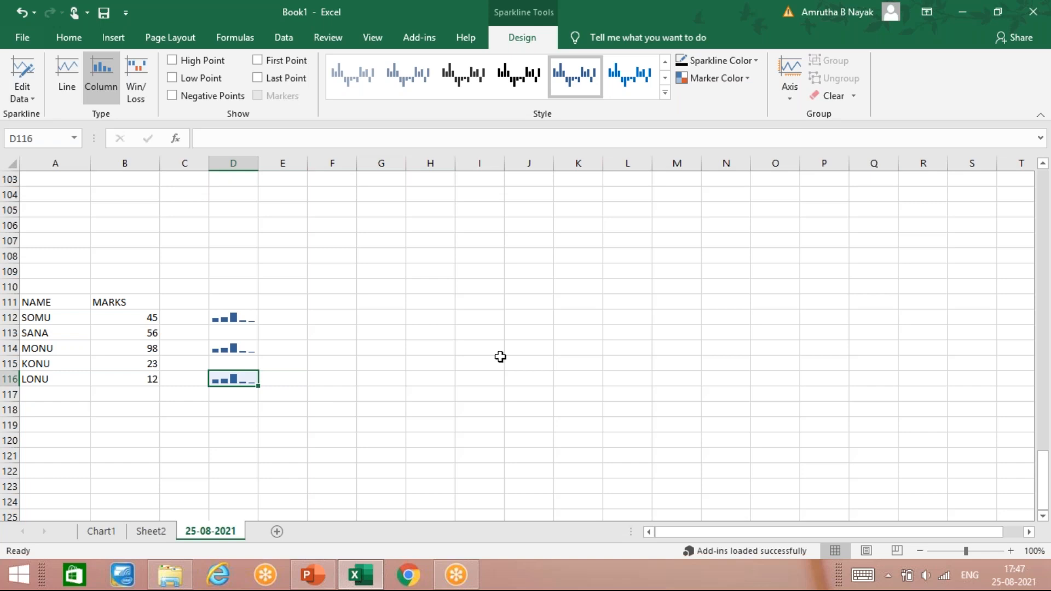
left_click(367, 318)
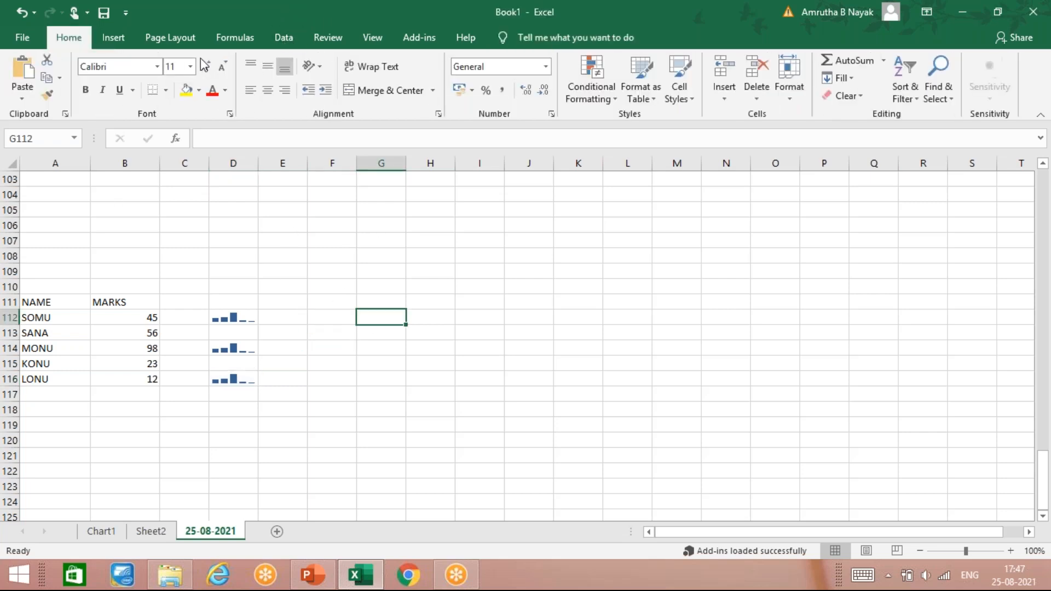
left_click(115, 37)
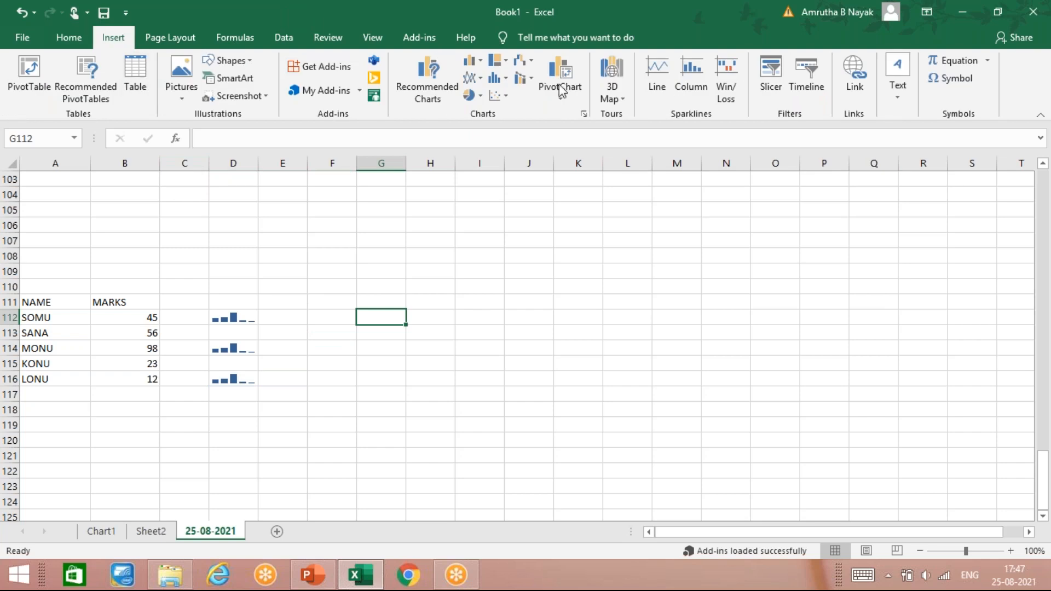
left_click(507, 95)
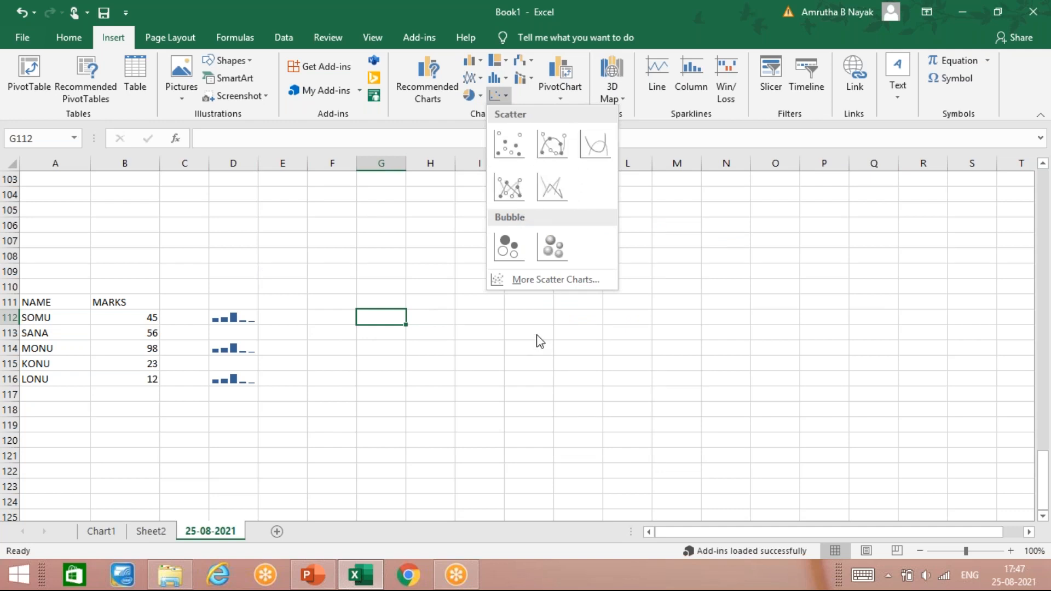
left_click(310, 273)
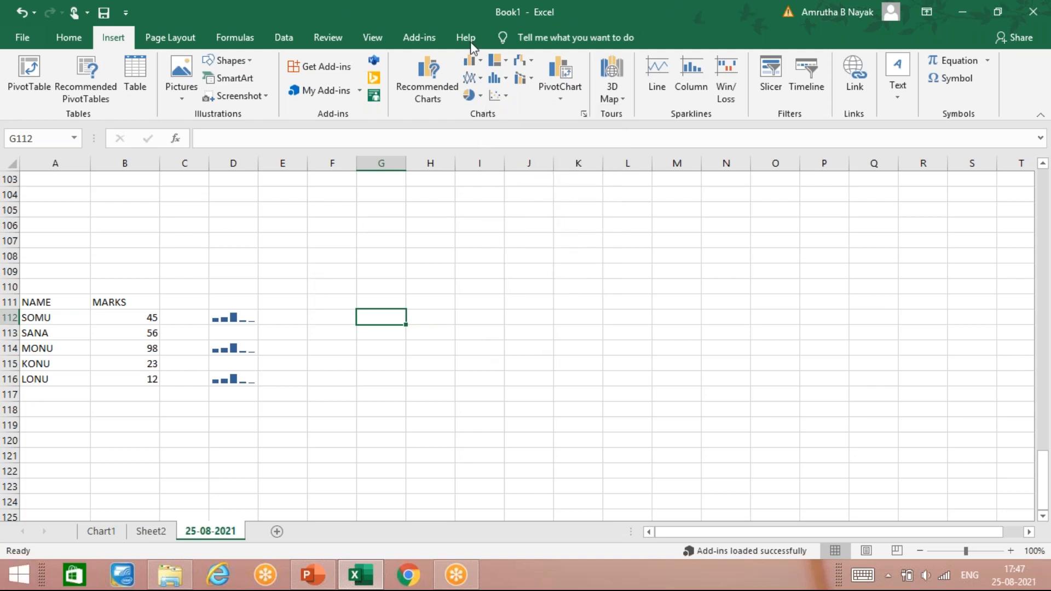
left_click(529, 80)
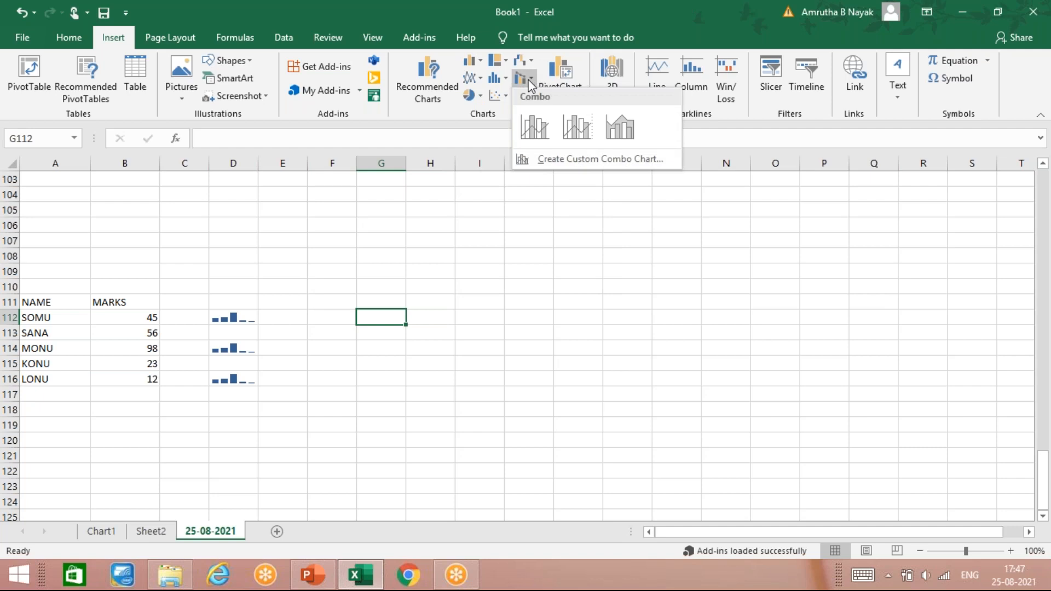
left_click(529, 82)
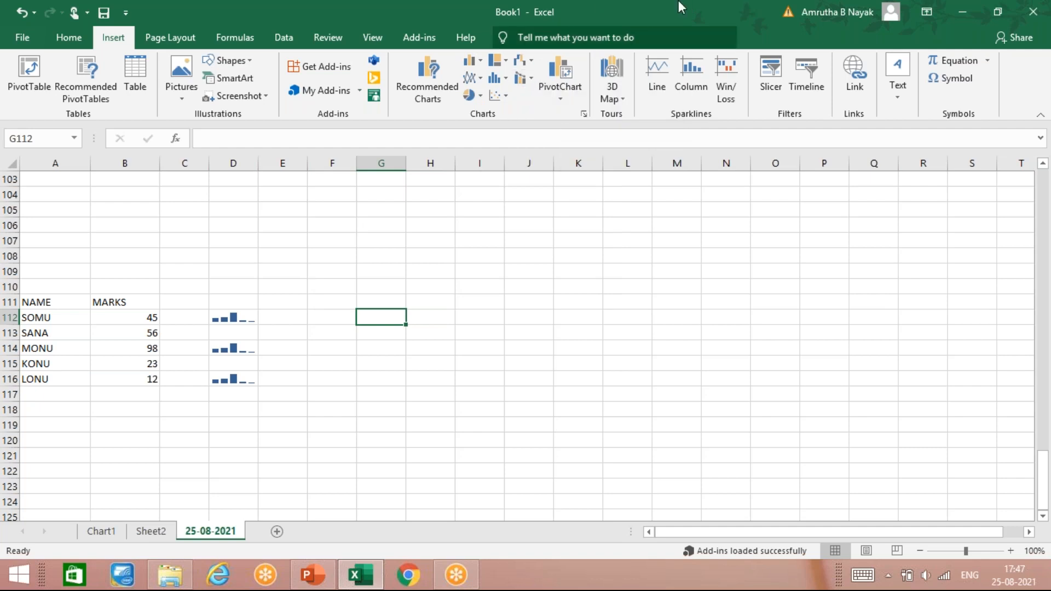
left_click(277, 321)
left_click(219, 319)
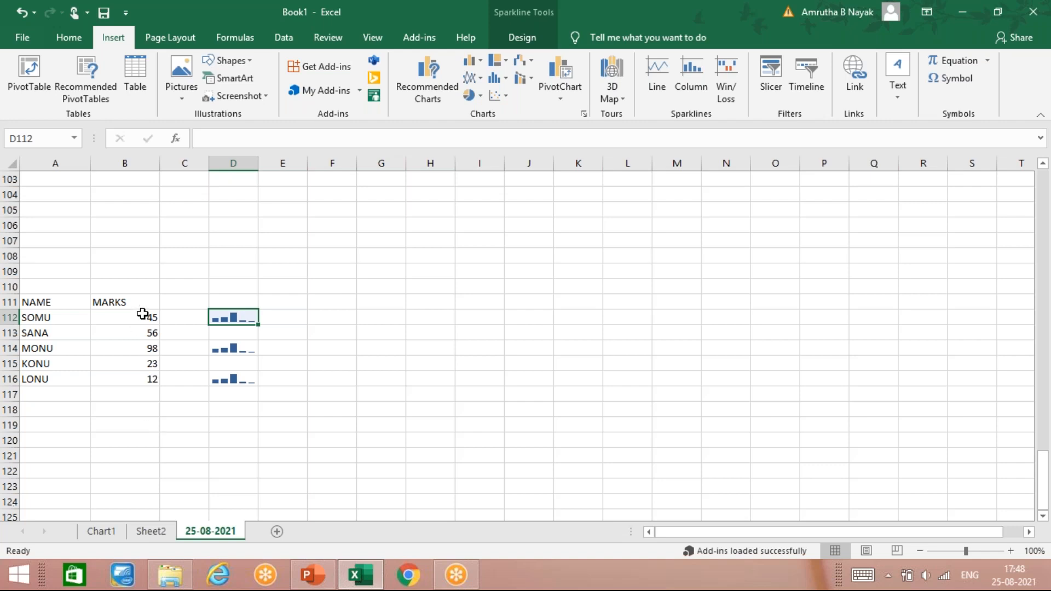
- Insert a line sparkline in E112 from the marks in B112:B116
left_click_drag(142, 317, 146, 378)
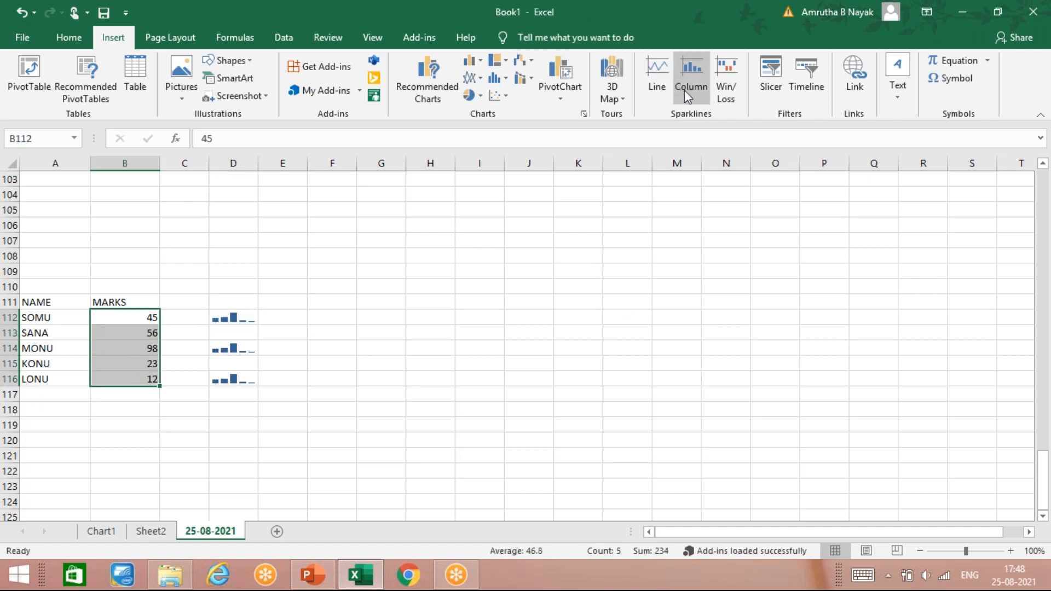
left_click(656, 86)
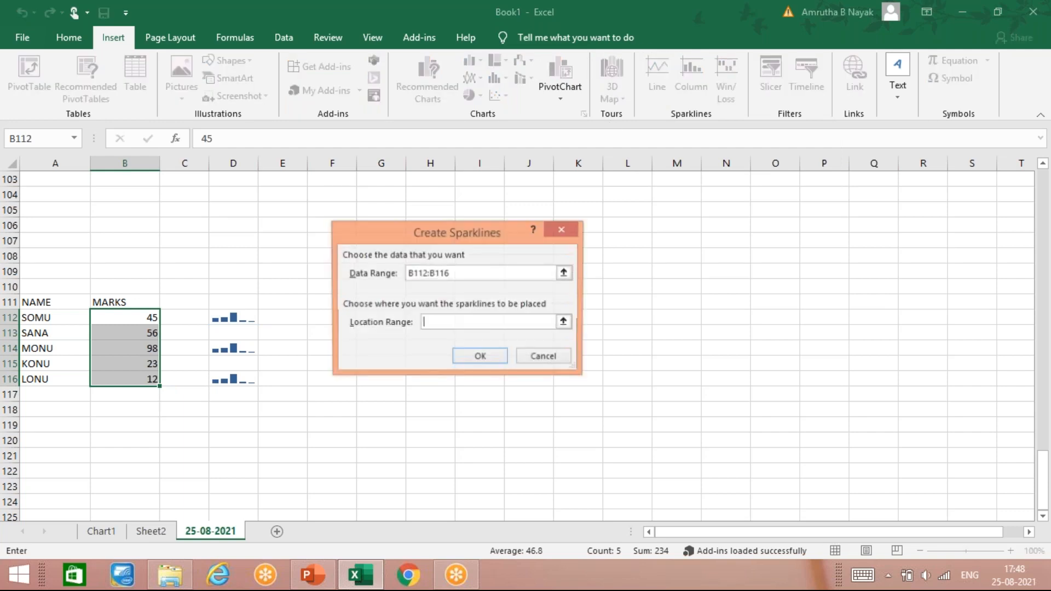
left_click(279, 323)
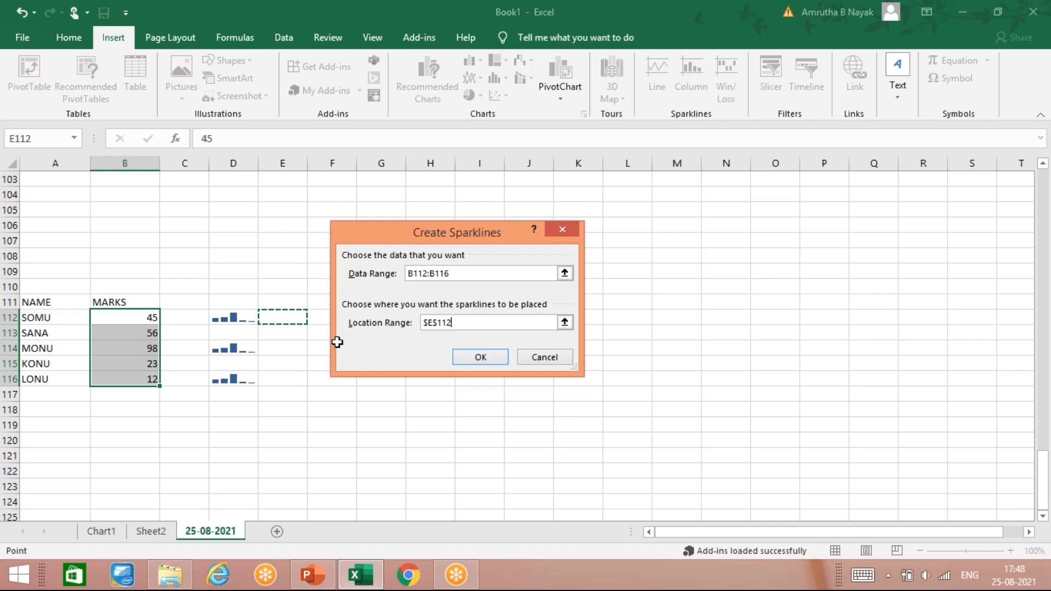
left_click(480, 358)
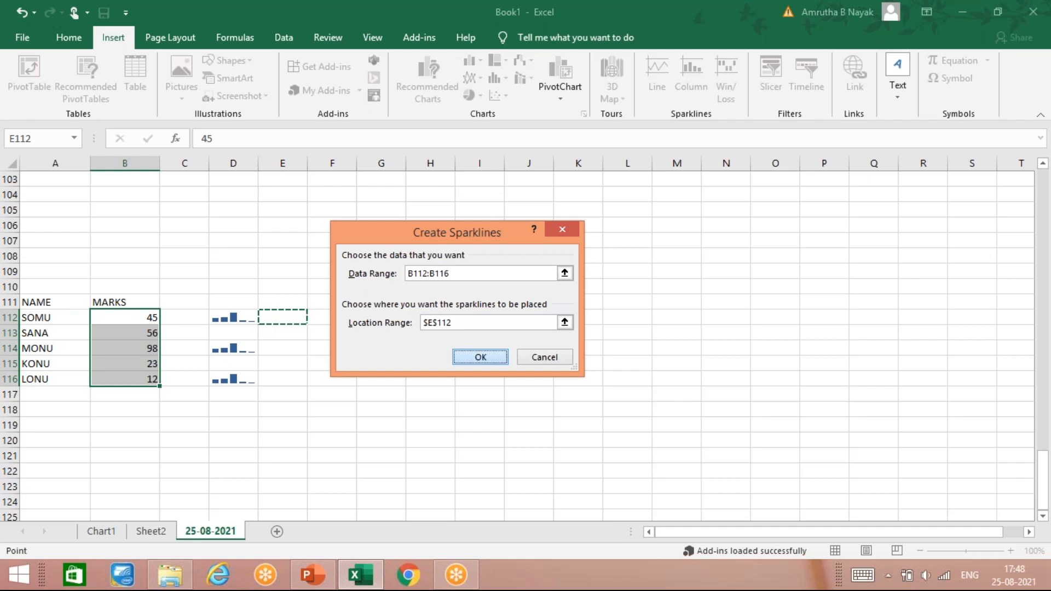
key("Return")
left_click(299, 339)
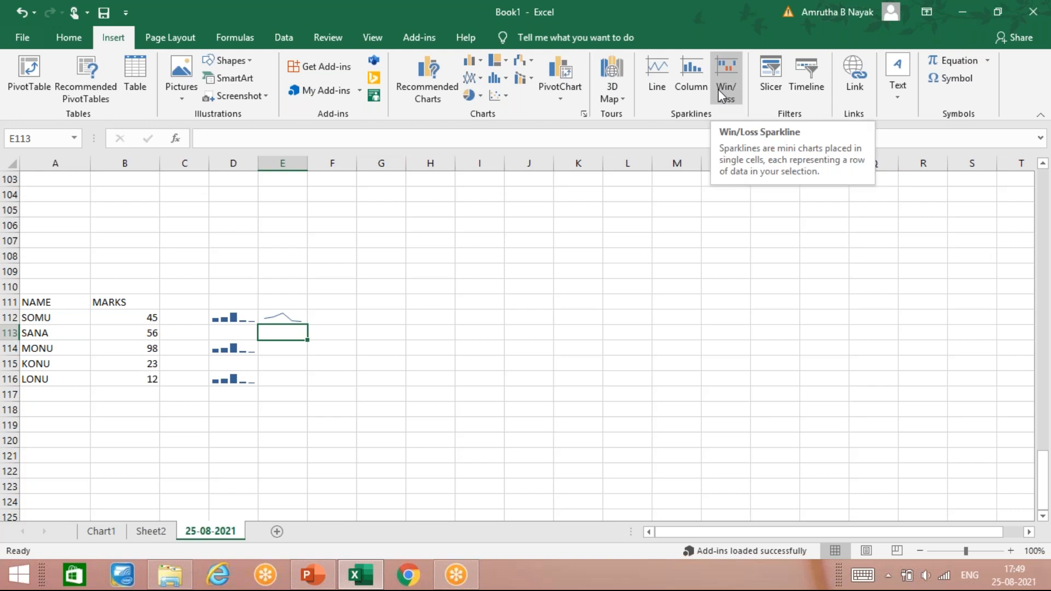
- Insert a win/loss sparkline in E115 from the marks in B112:B116 and apply the black style with red negative points
left_click_drag(129, 317, 140, 377)
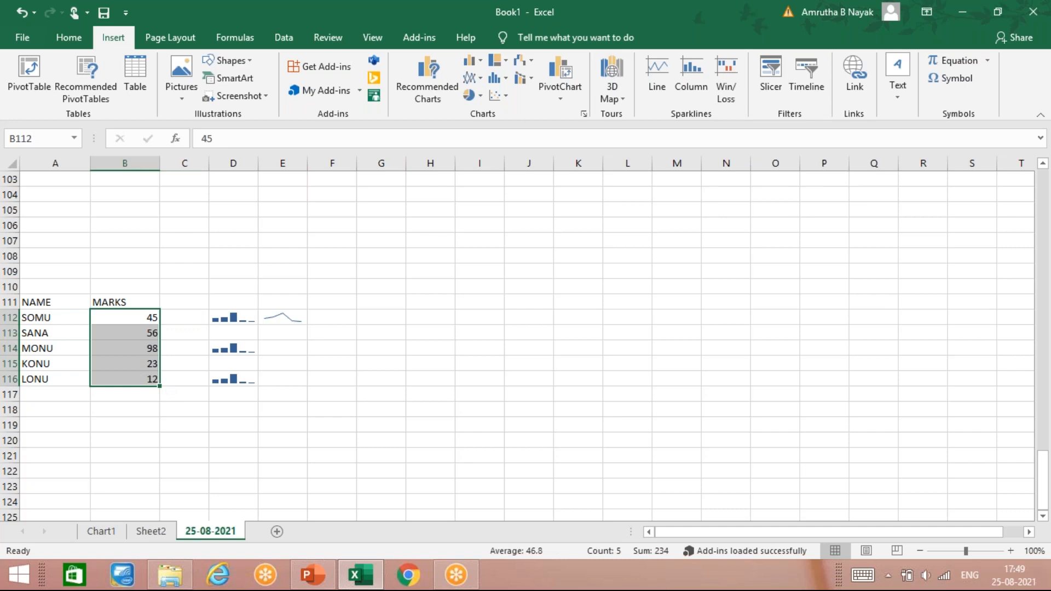
left_click(734, 90)
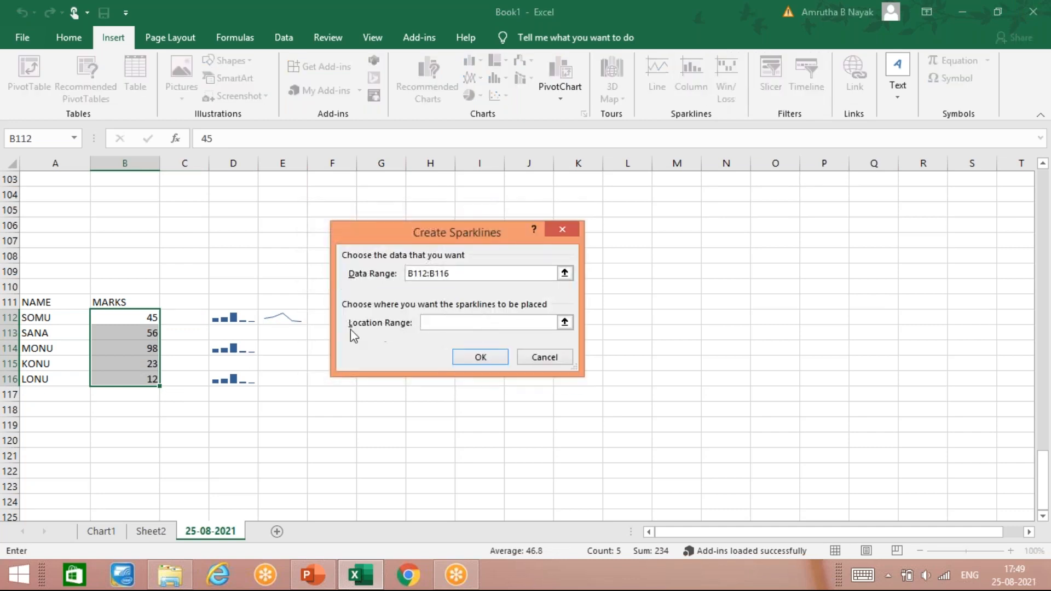
left_click(282, 358)
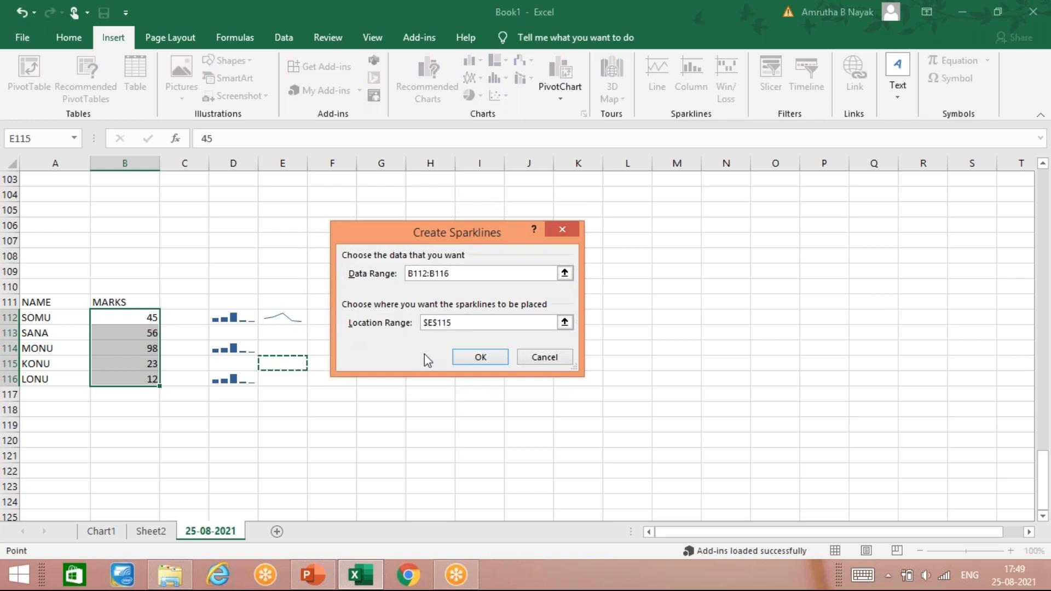
left_click(484, 359)
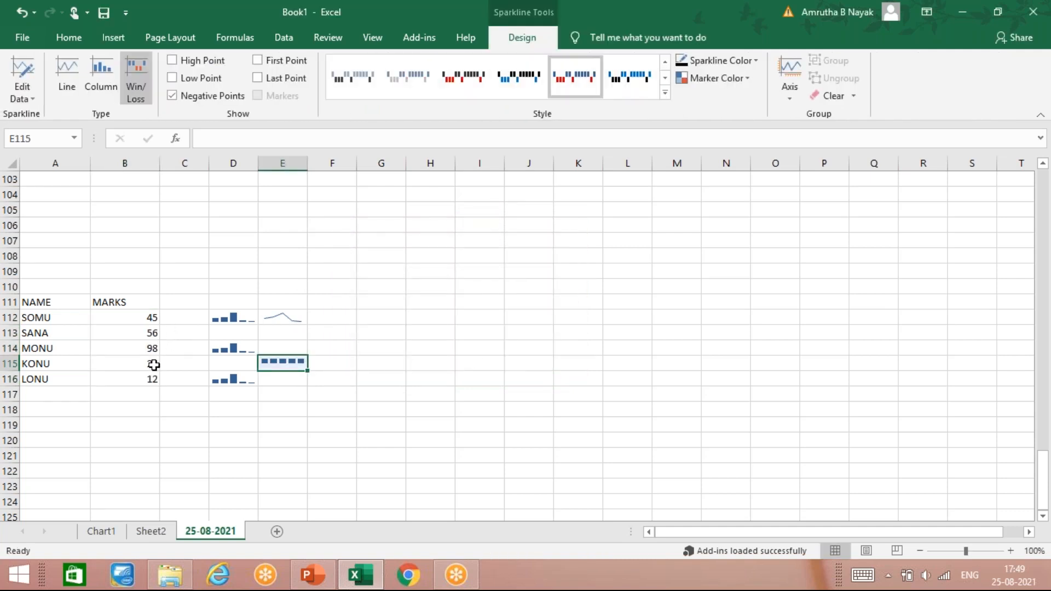
left_click(467, 65)
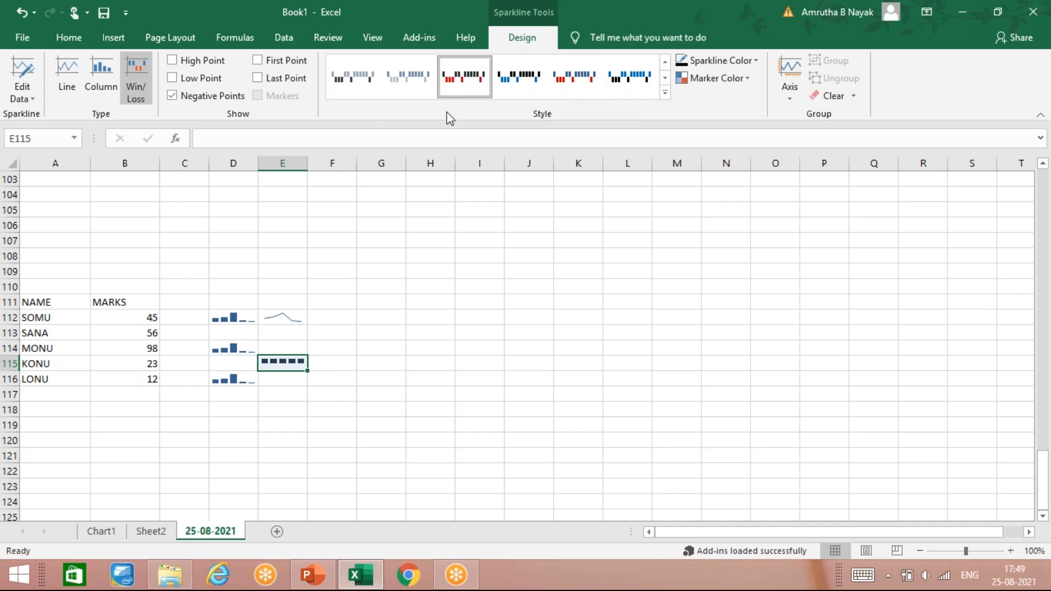
- Replace the column sparkline in D112 with a line sparkline from B112:B116 and convert it to win/loss
left_click_drag(152, 348, 152, 373)
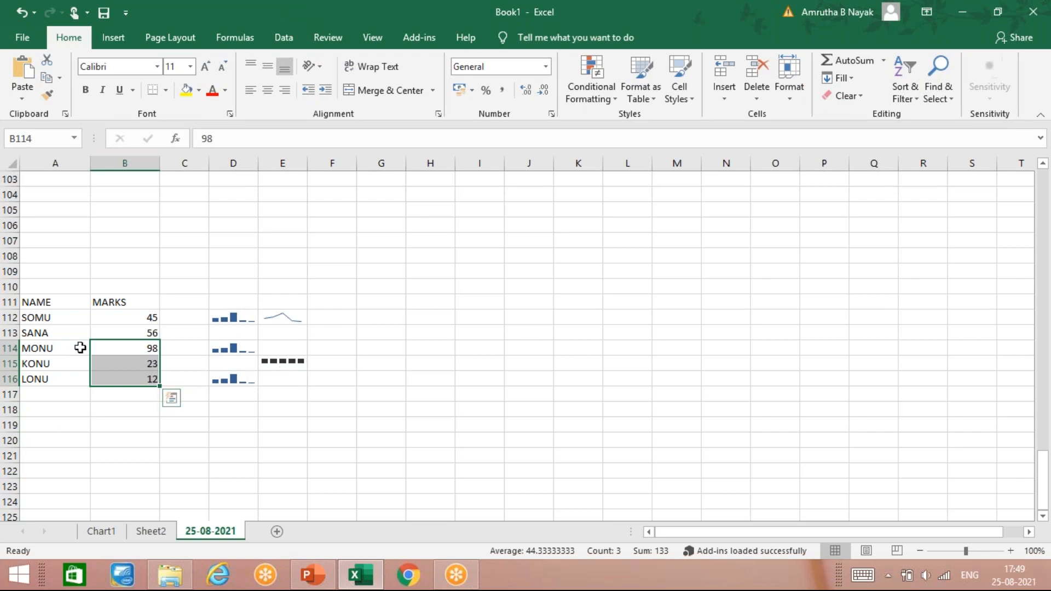
left_click_drag(131, 317, 134, 379)
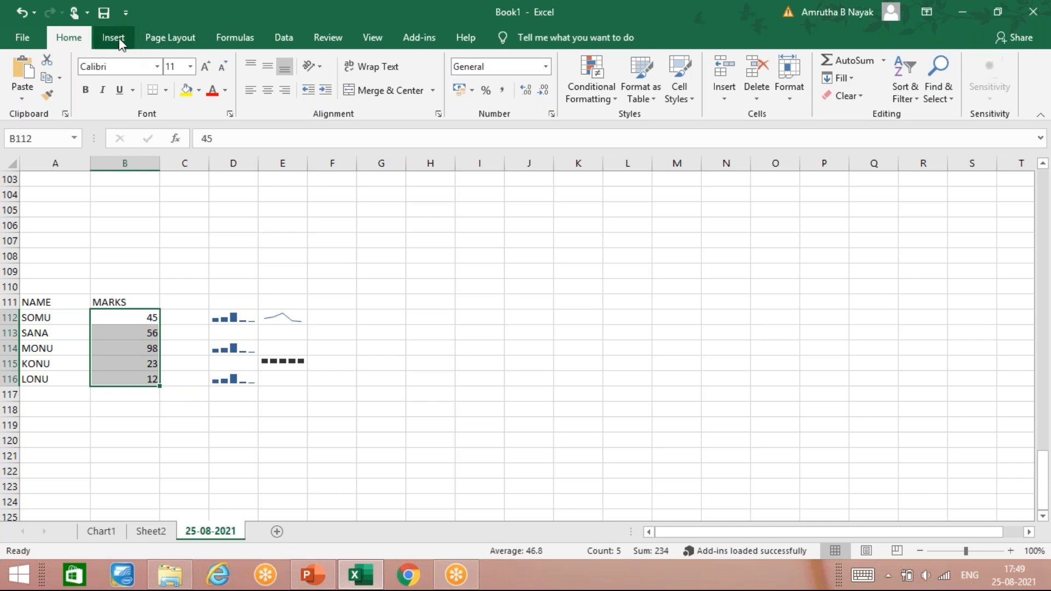
left_click(244, 320)
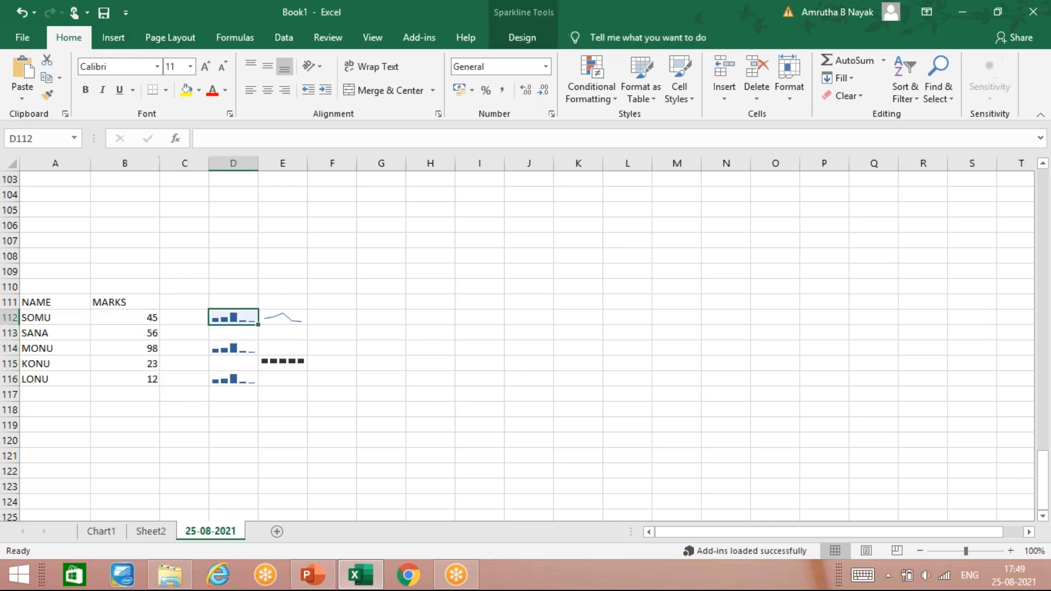
left_click(115, 36)
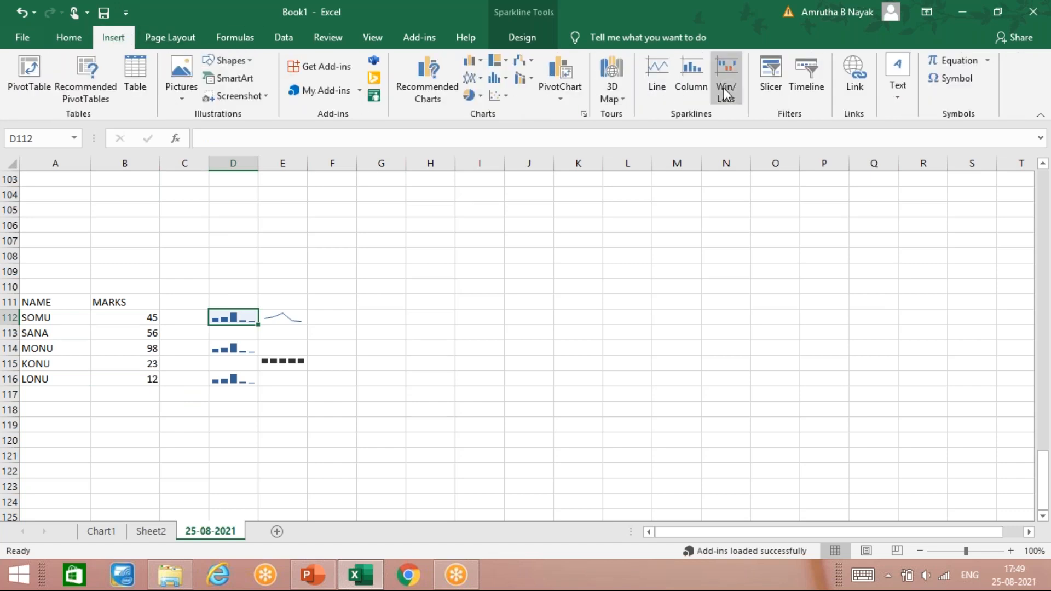
left_click(665, 76)
left_click_drag(121, 316, 126, 377)
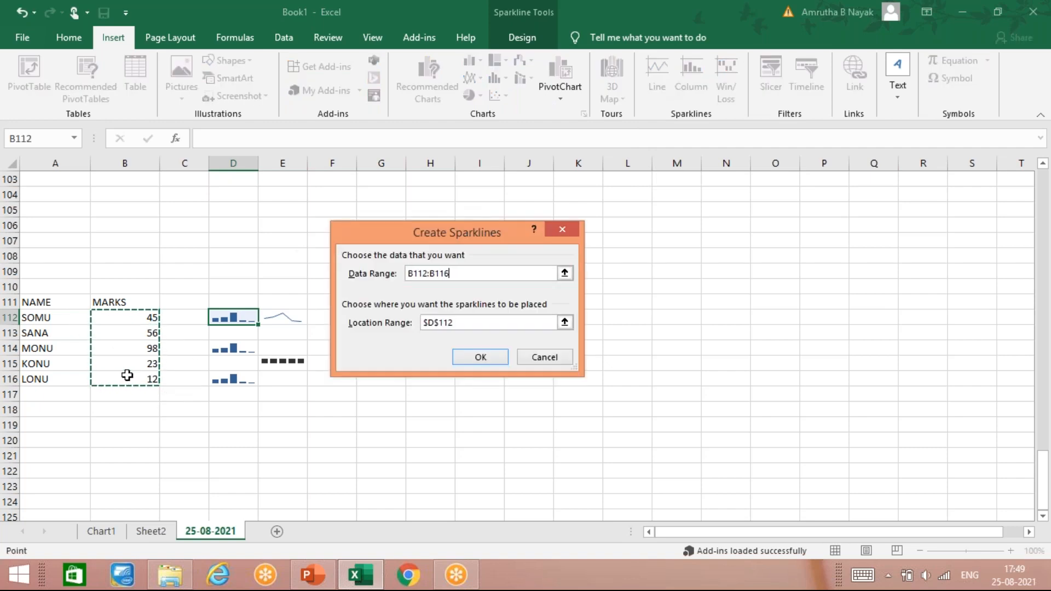
left_click(480, 357)
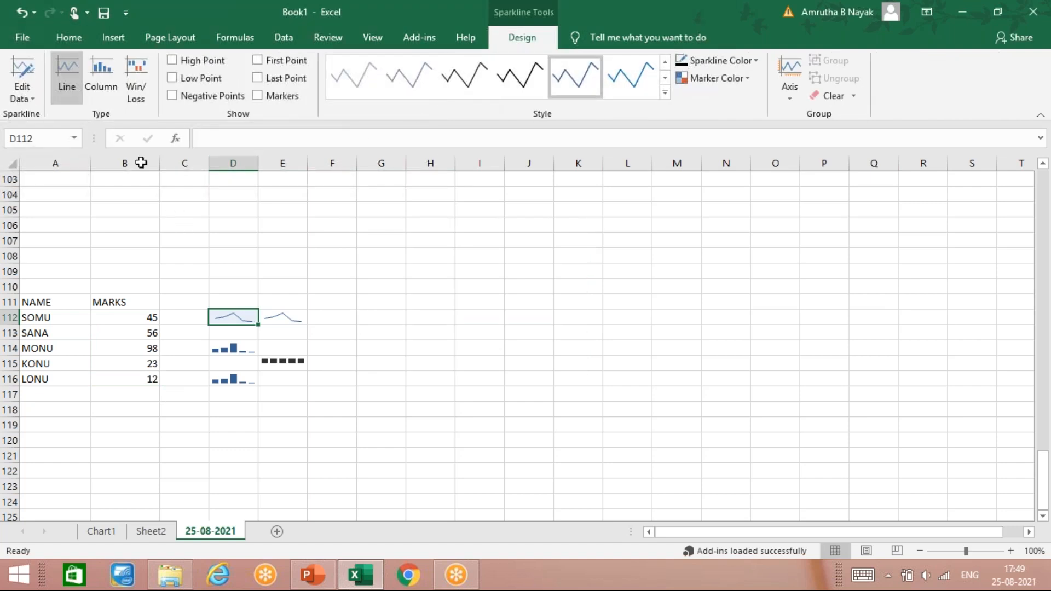
left_click(142, 67)
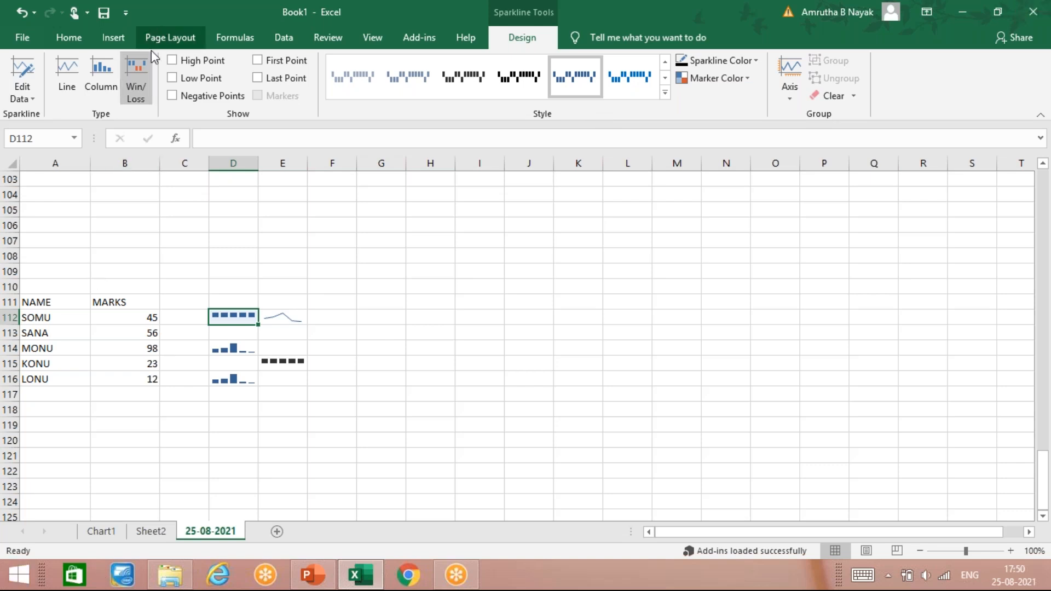
- Launch 3D Maps from the worksheet, enabling the Data Analysis add-ins for it
left_click(113, 38)
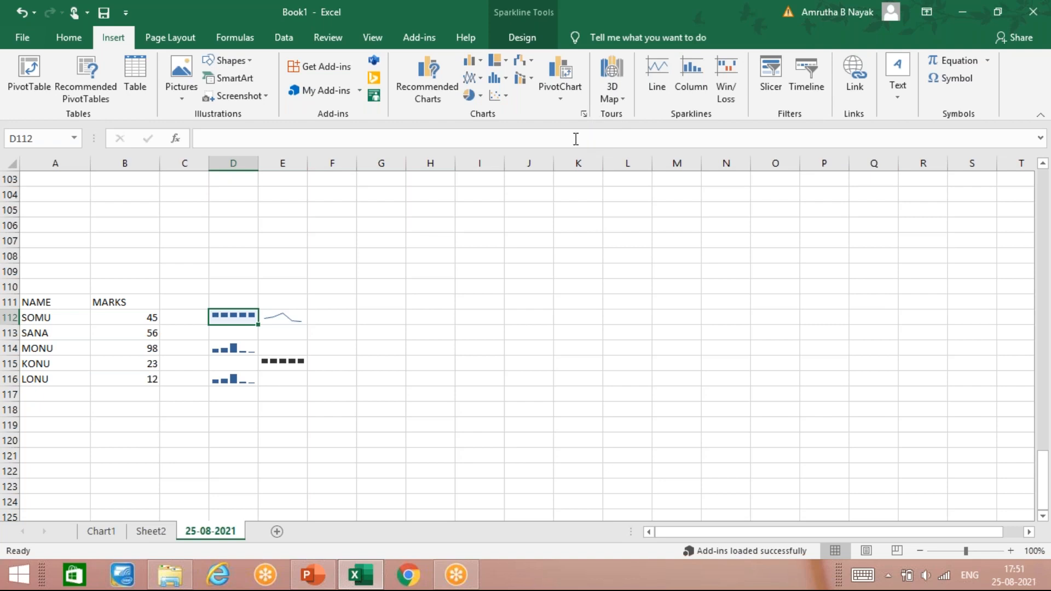
left_click(623, 100)
left_click(628, 115)
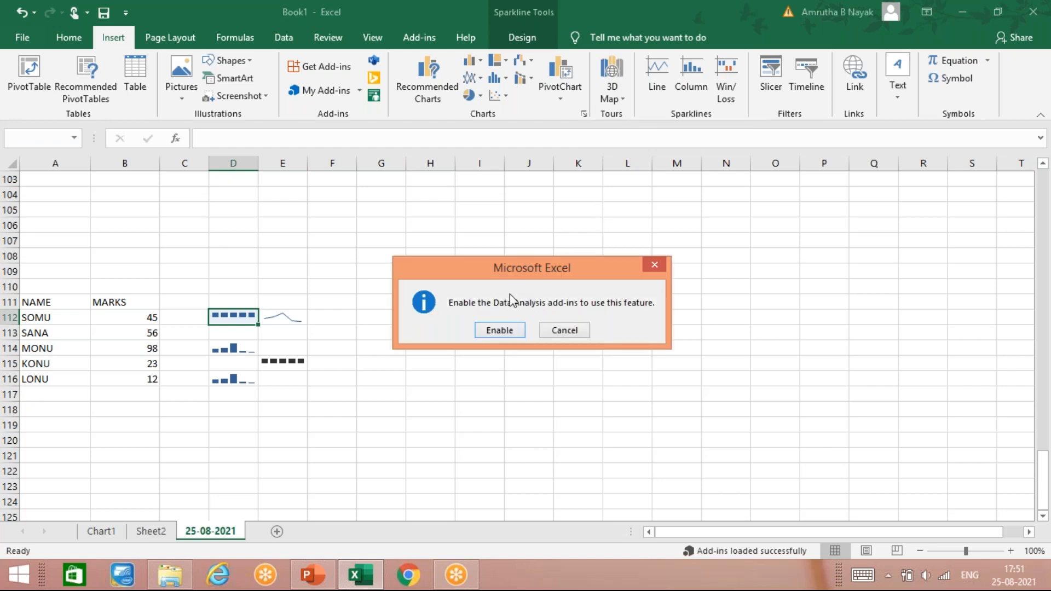
left_click_drag(593, 264, 447, 228)
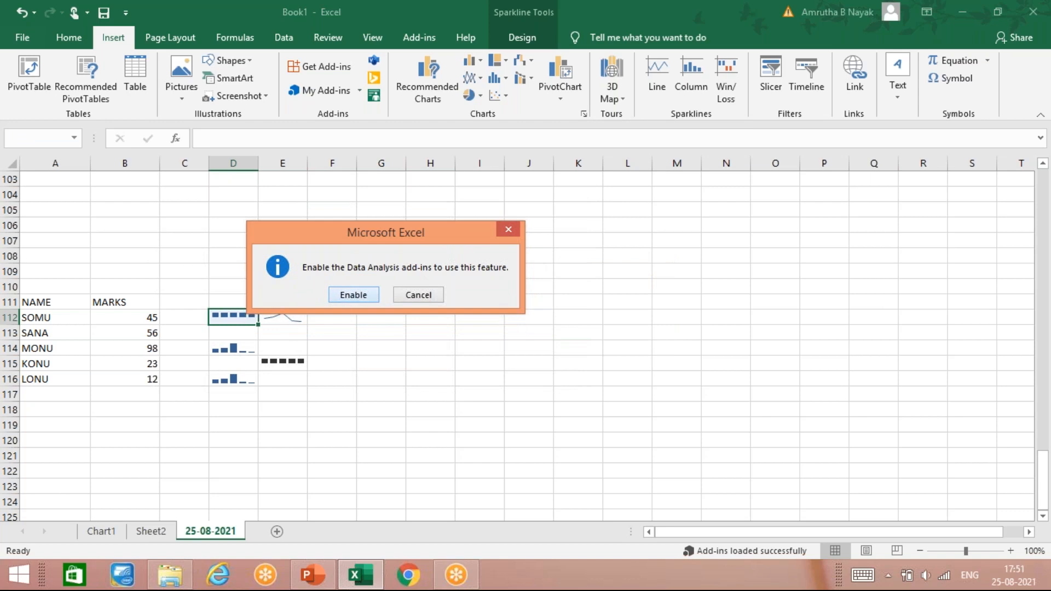
left_click(346, 295)
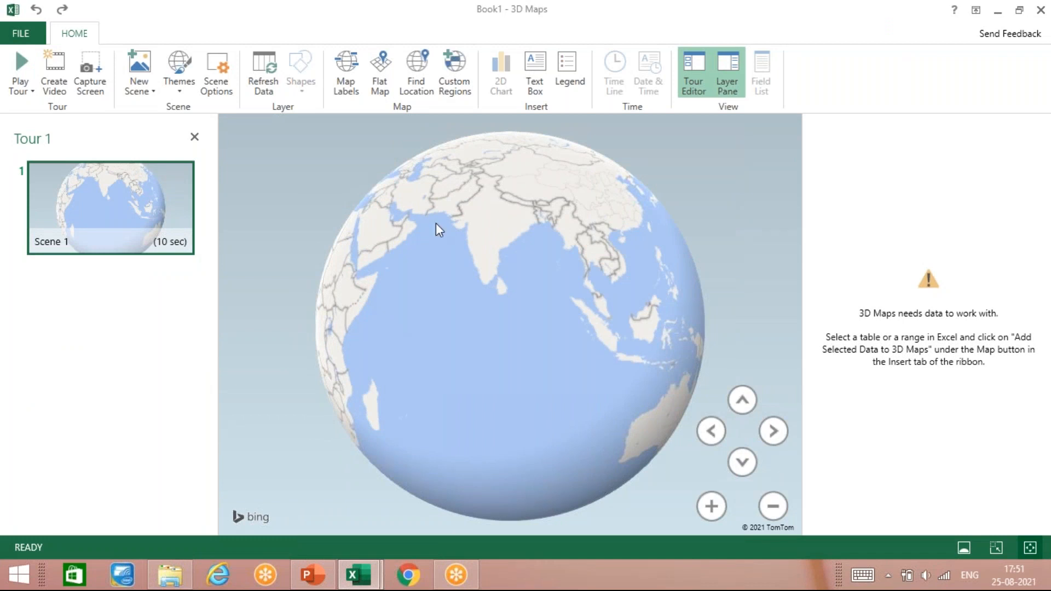
- Turn on the map labels on the globe and close the custom region set manager without importing a set
left_click_drag(435, 222, 380, 222)
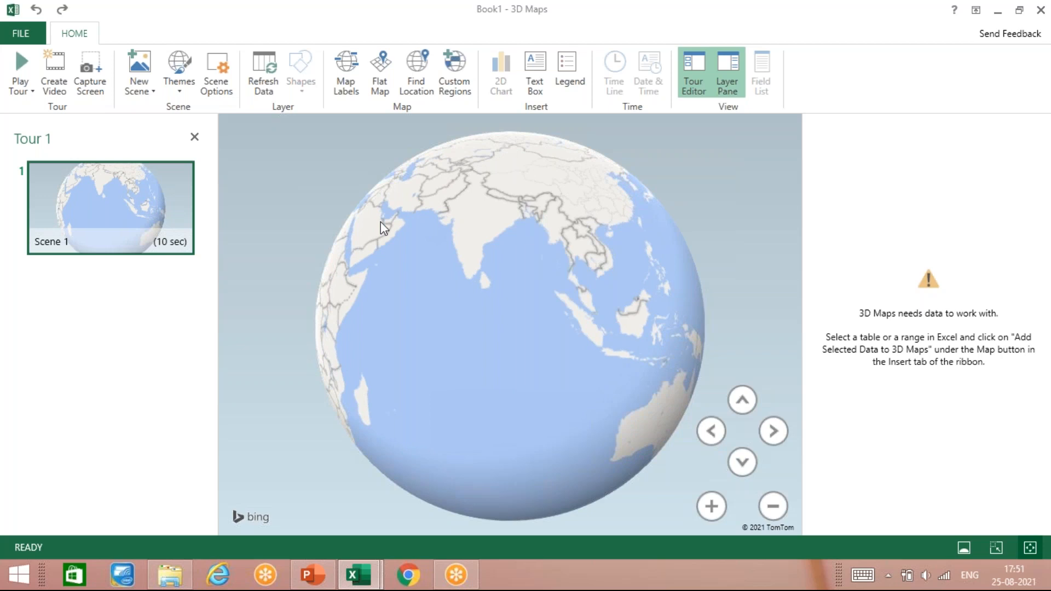
left_click_drag(380, 221, 360, 221)
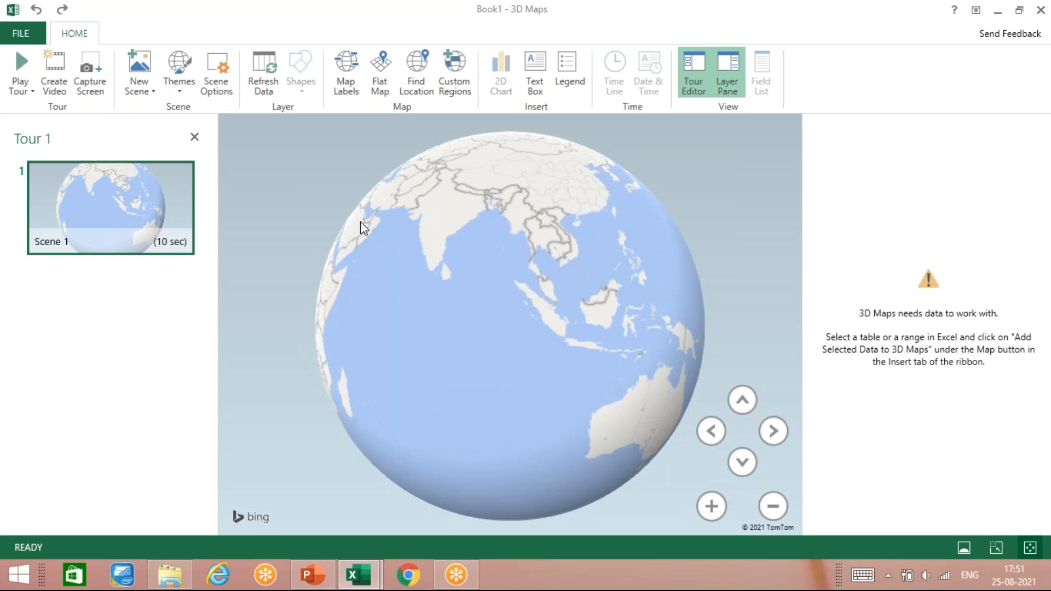
left_click_drag(361, 221, 265, 207)
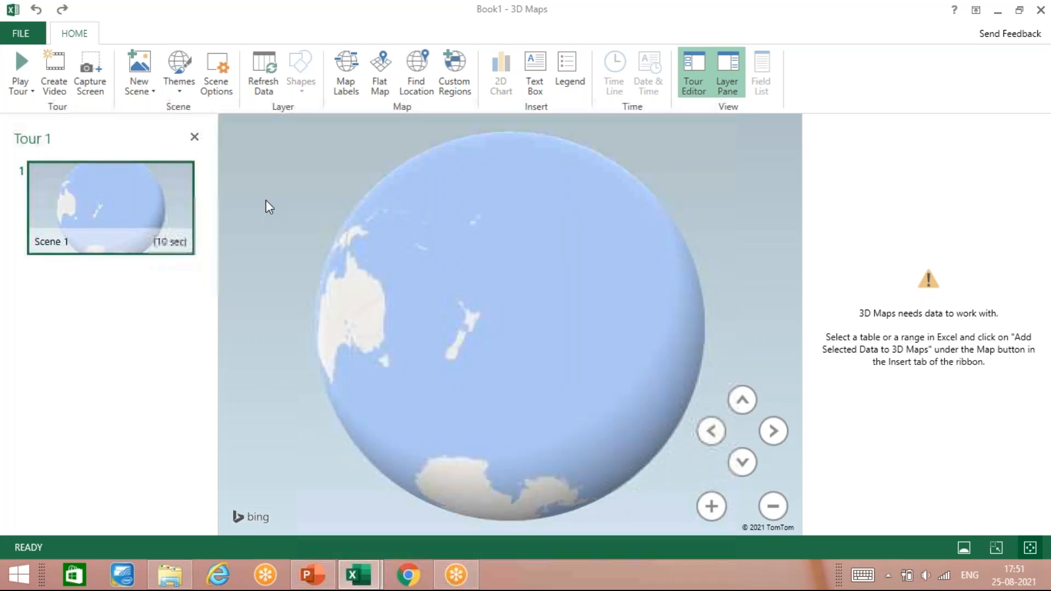
left_click_drag(265, 207, 630, 336)
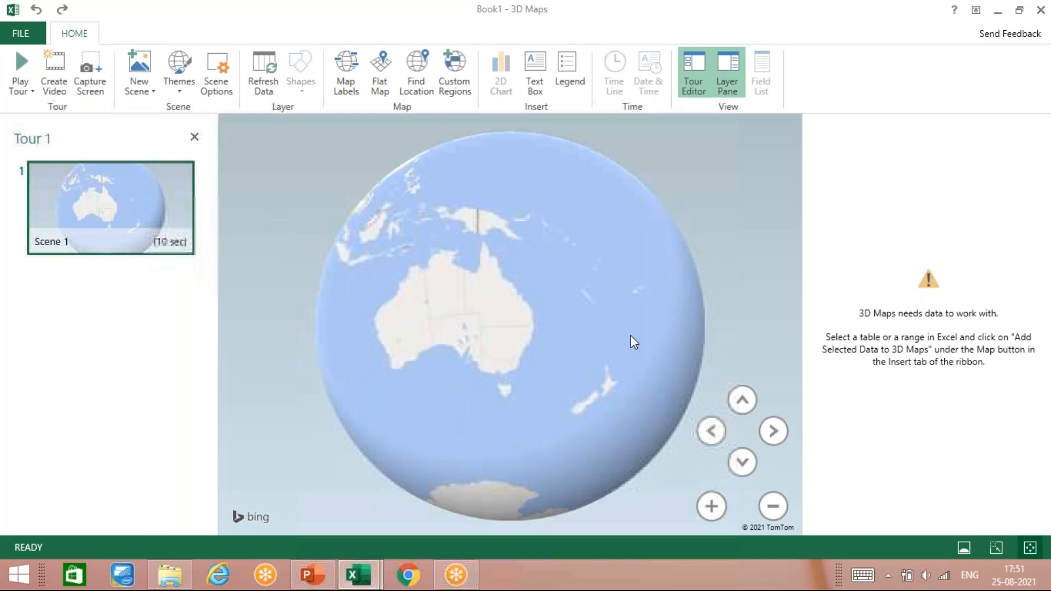
left_click_drag(332, 234, 514, 465)
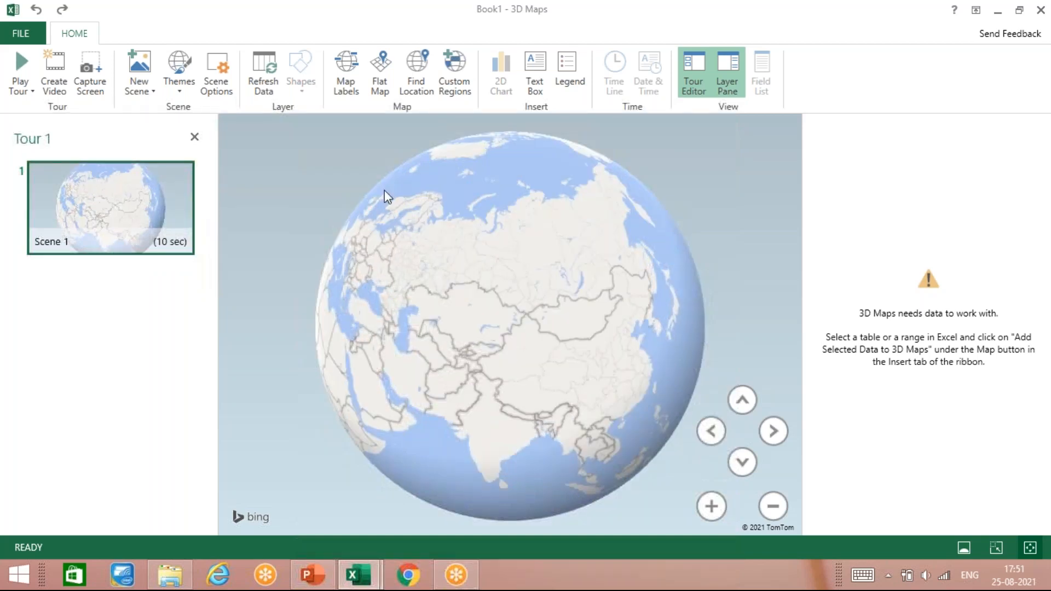
left_click(346, 77)
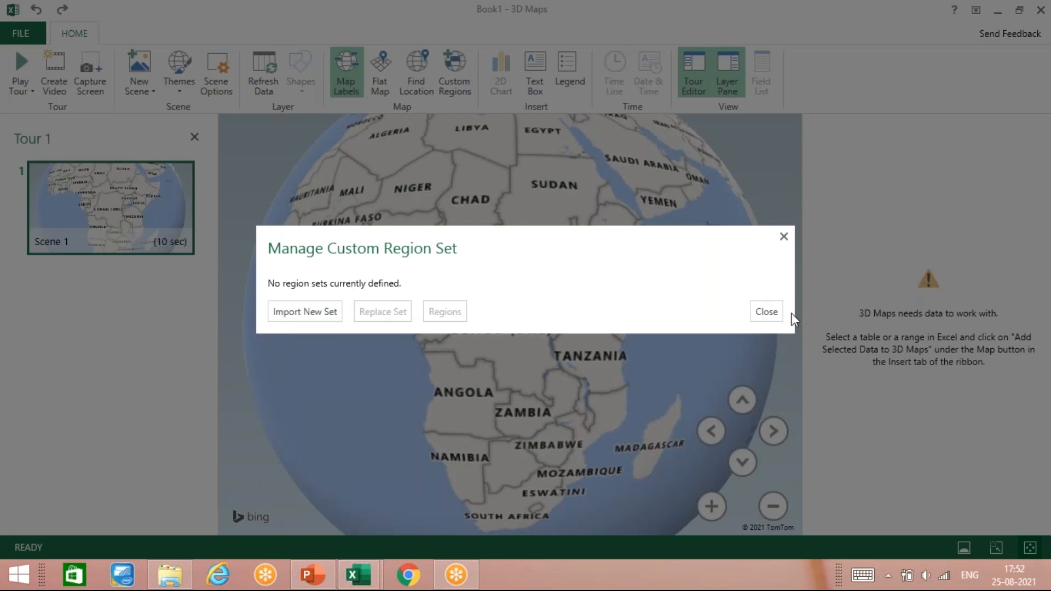
left_click(766, 312)
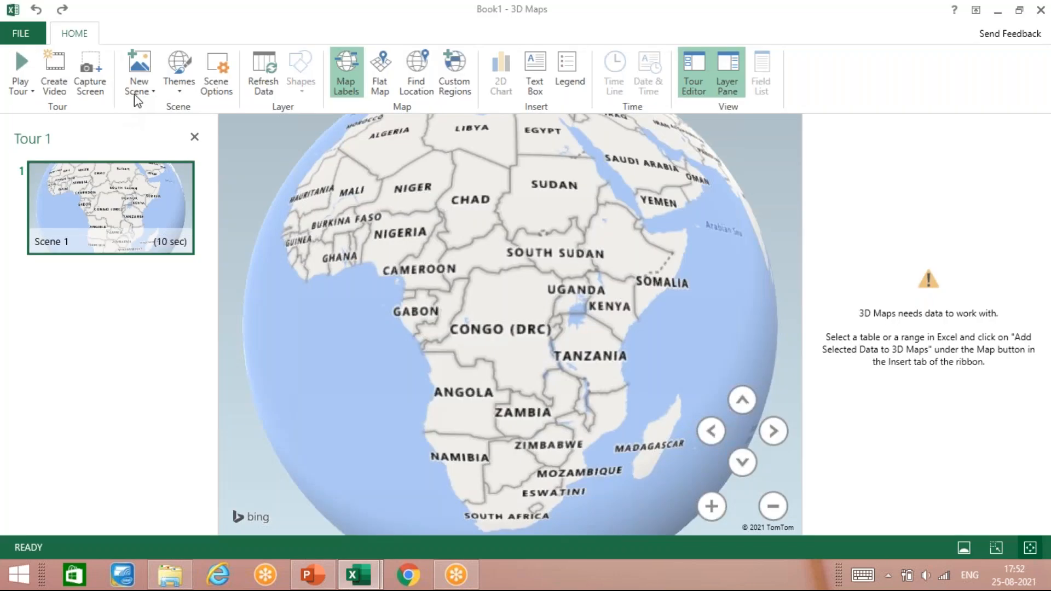
- Preview Tour 1 in full screen and add a second scene to it
left_click(178, 82)
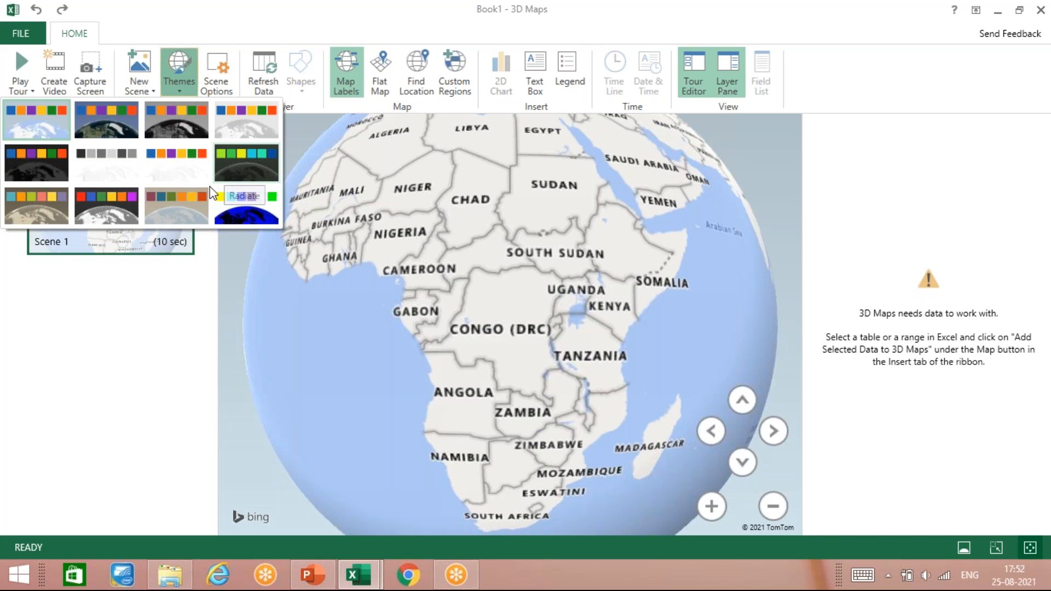
left_click(21, 64)
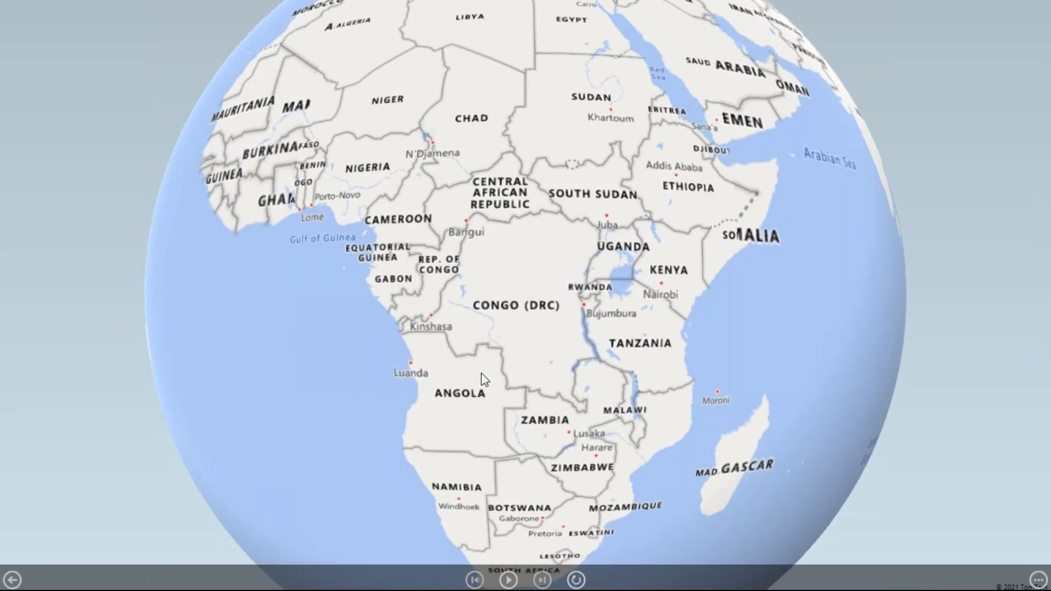
key("Escape")
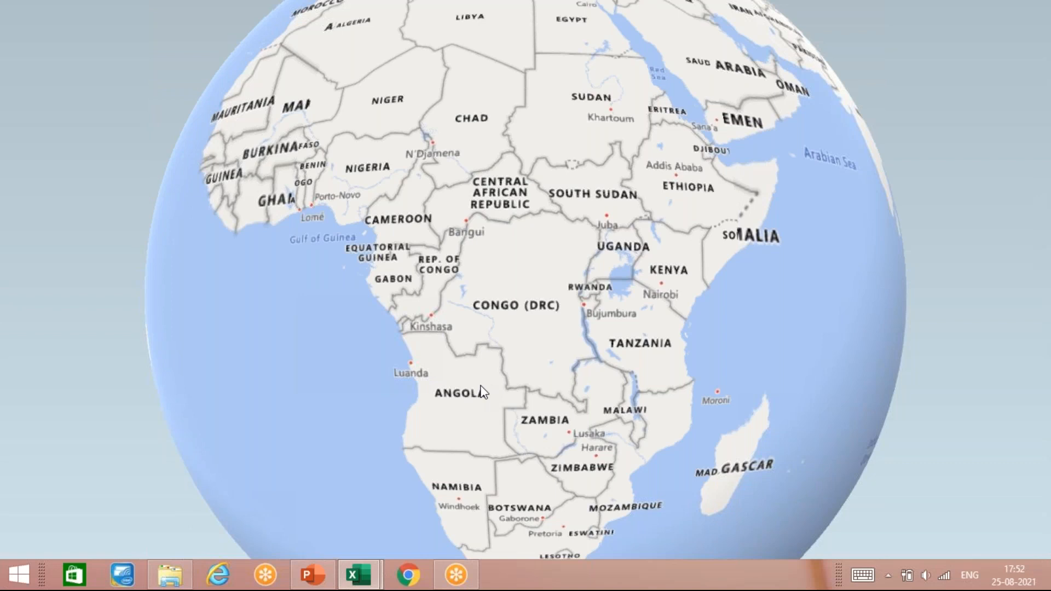
key("Escape")
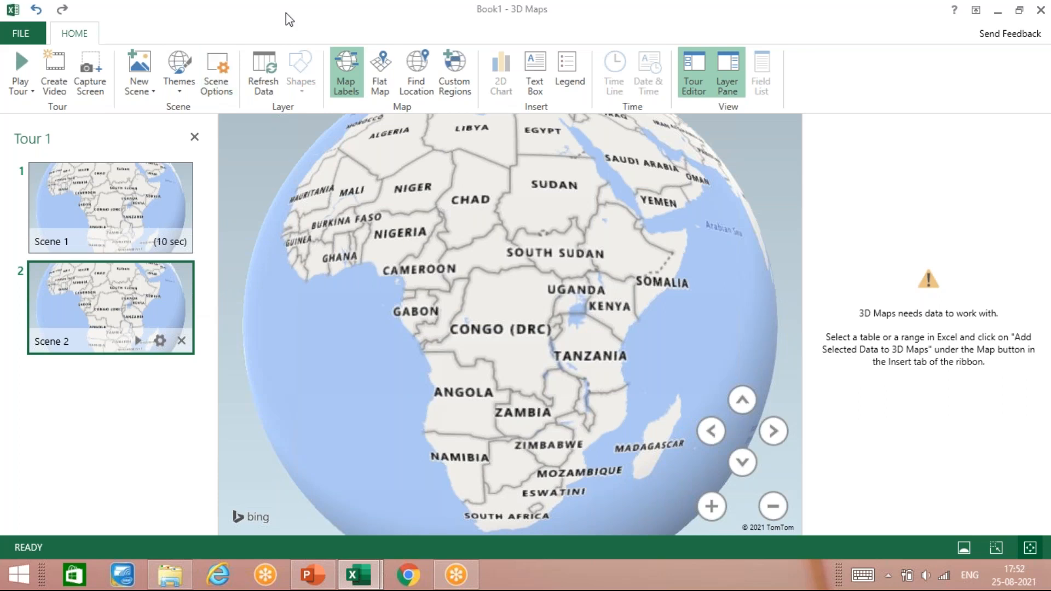
- Apply the light grey globe theme to Scene 2
left_click(179, 91)
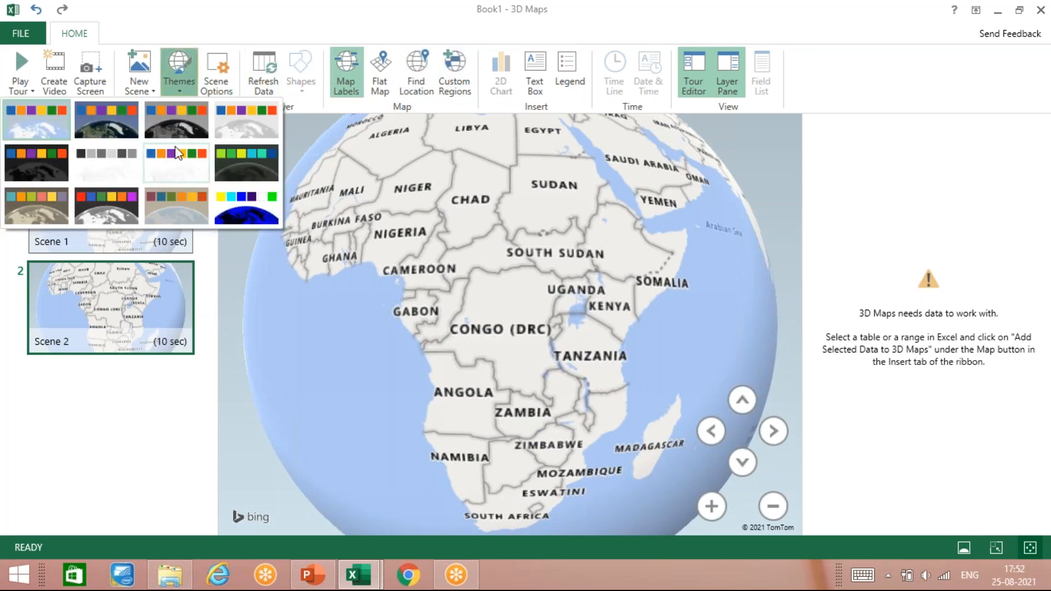
left_click(218, 143)
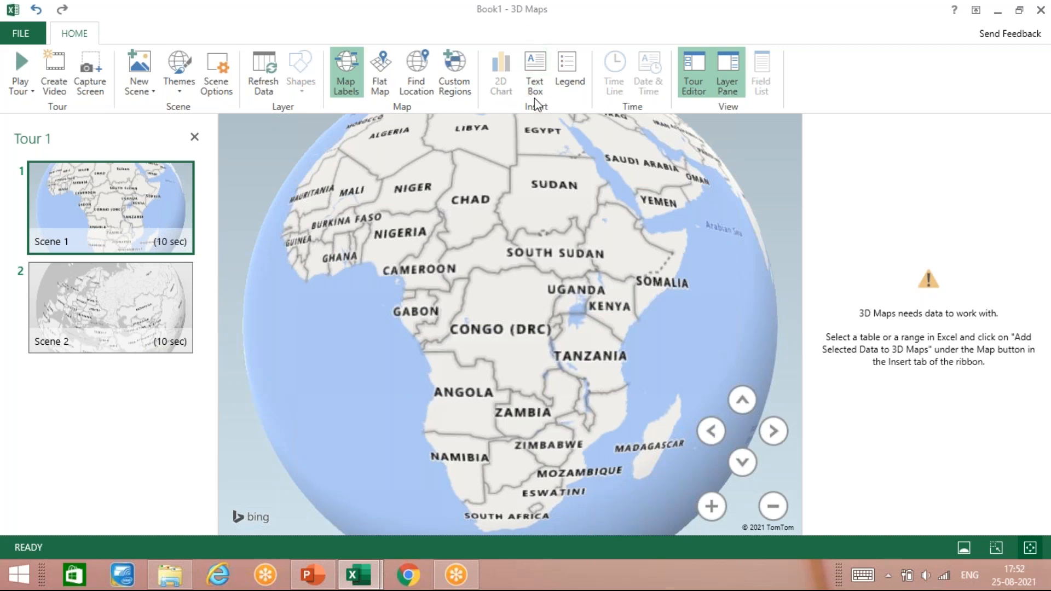
- View the text box options without creating one and close 3D Maps to return to the worksheet
left_click(536, 77)
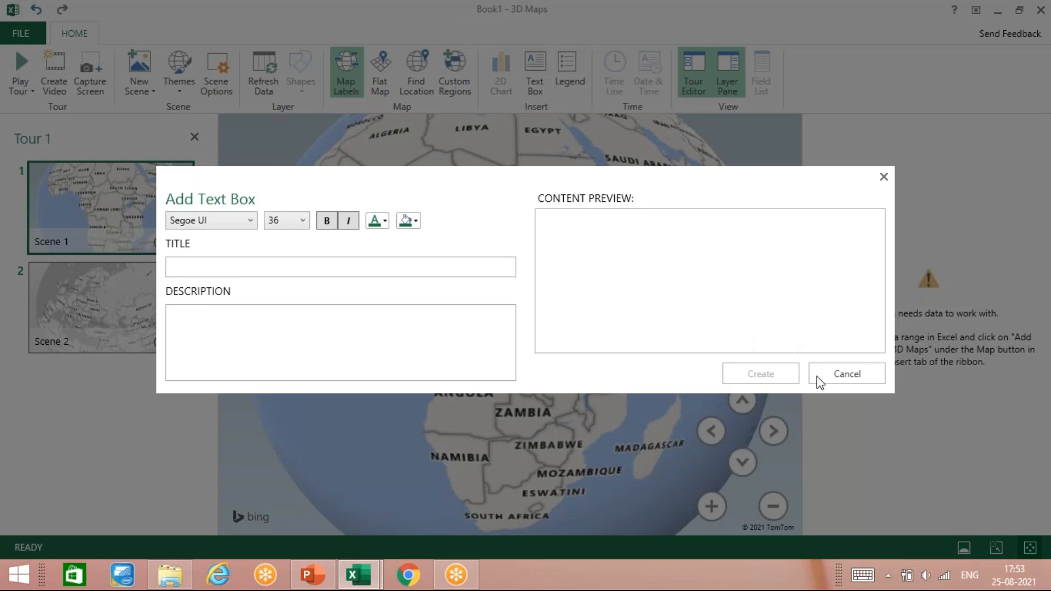
left_click(855, 379)
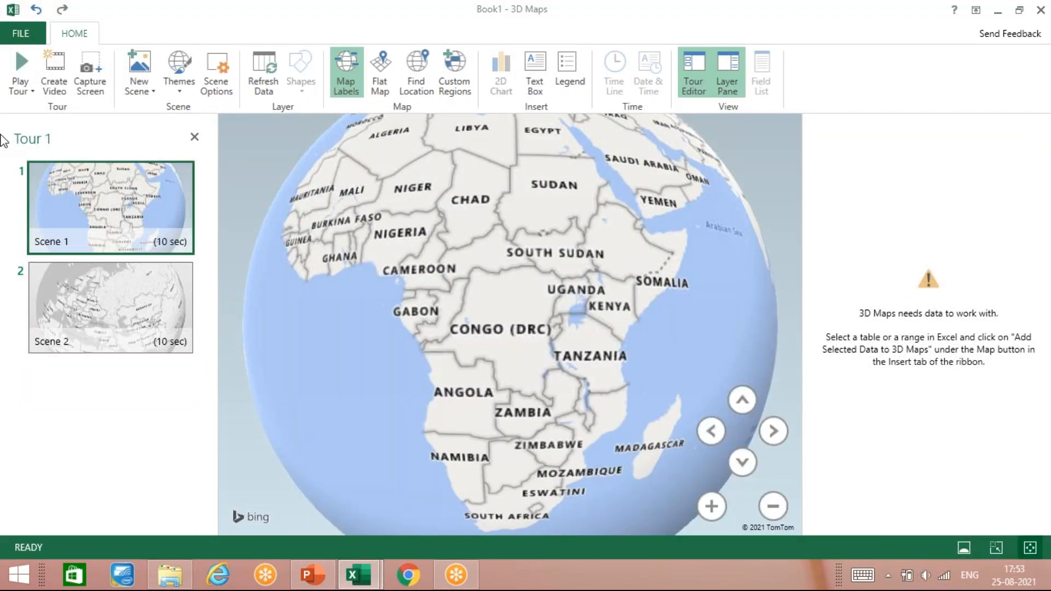
left_click(1041, 12)
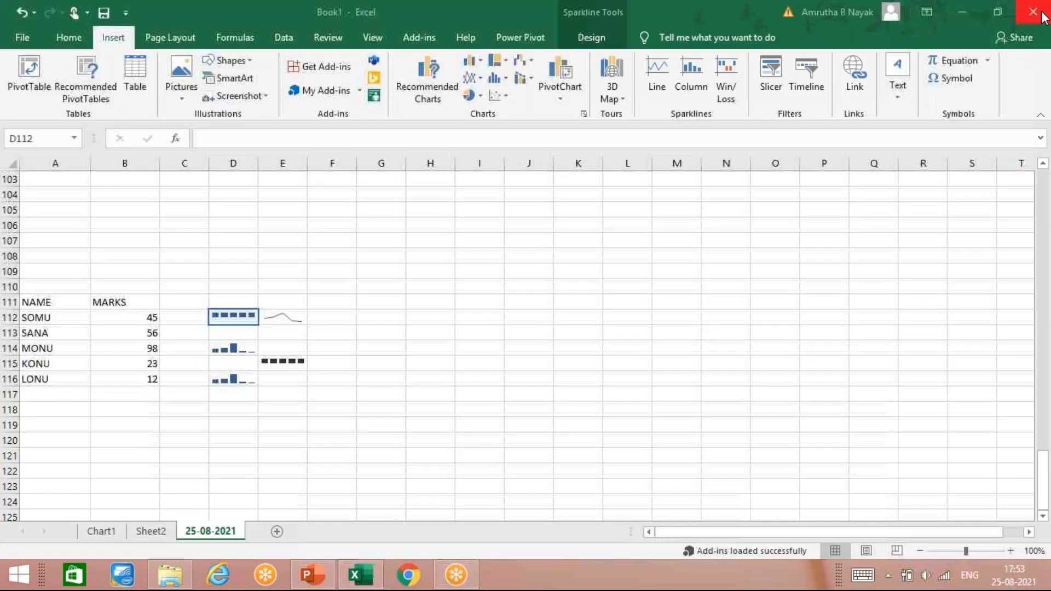
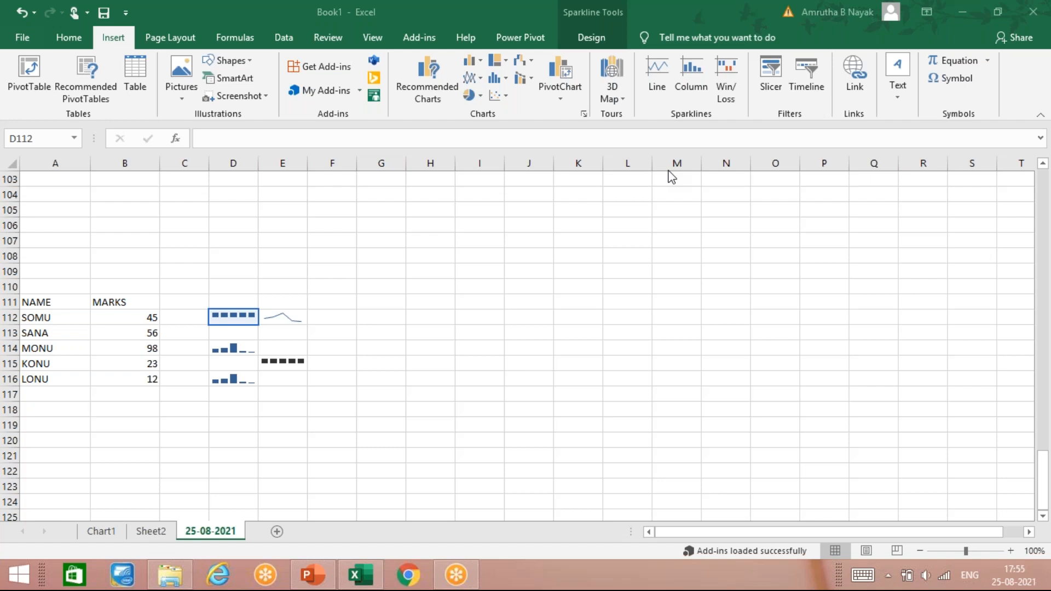
left_click(668, 171)
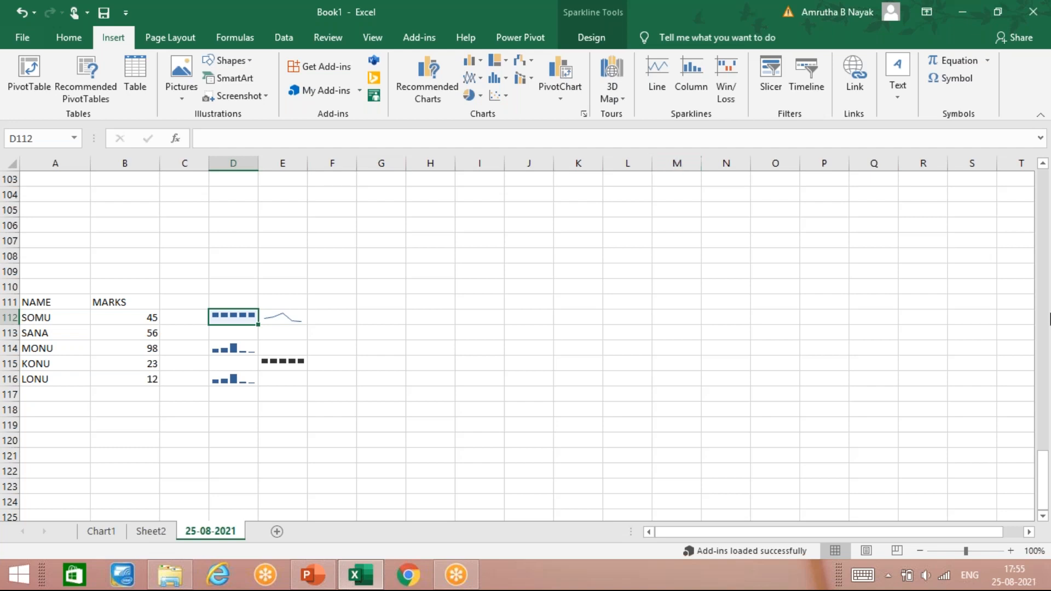
left_click(937, 368)
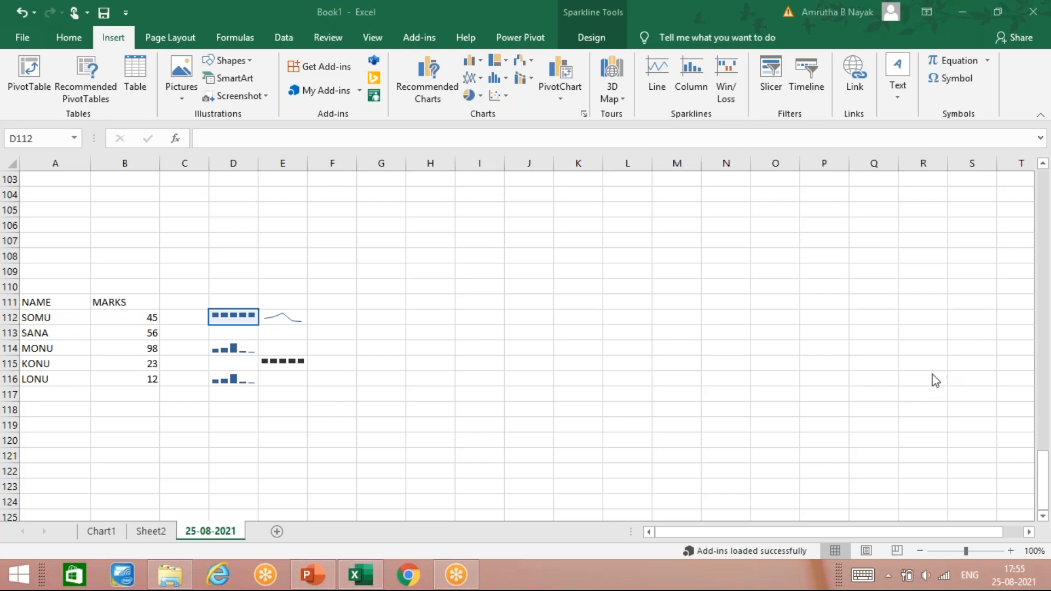